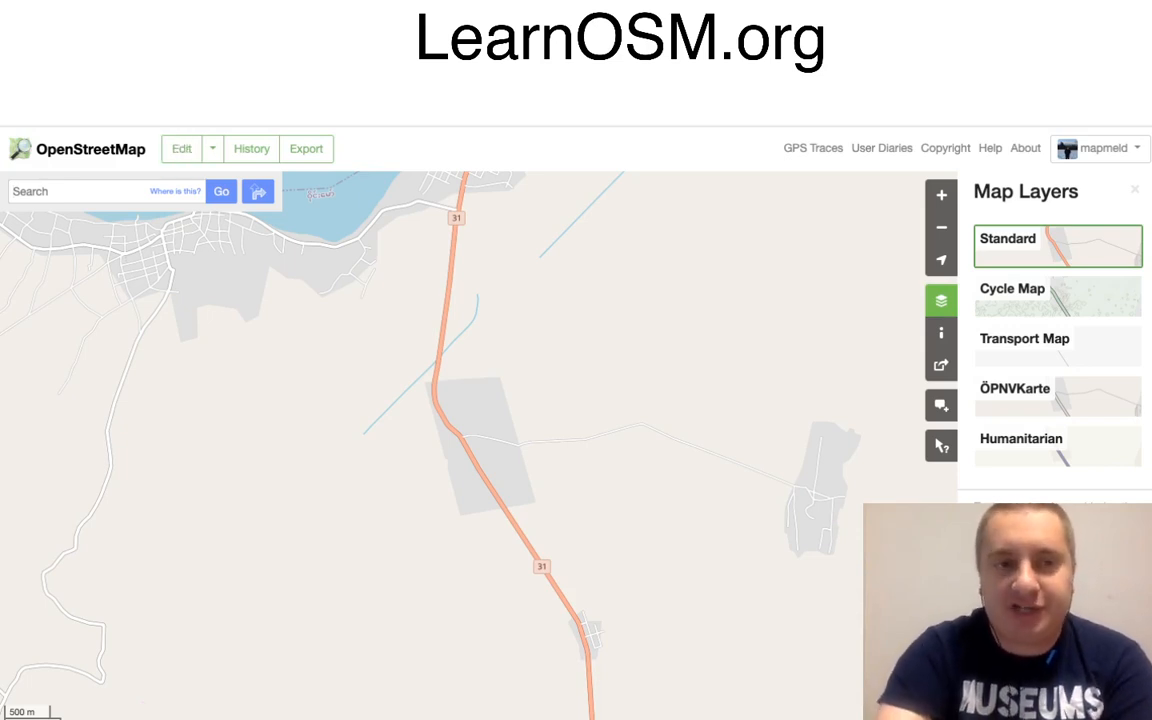
Search the map for "idp, myanmar" and switch the map layer to Humanitarian.
{"action": "type", "text": "idp"}
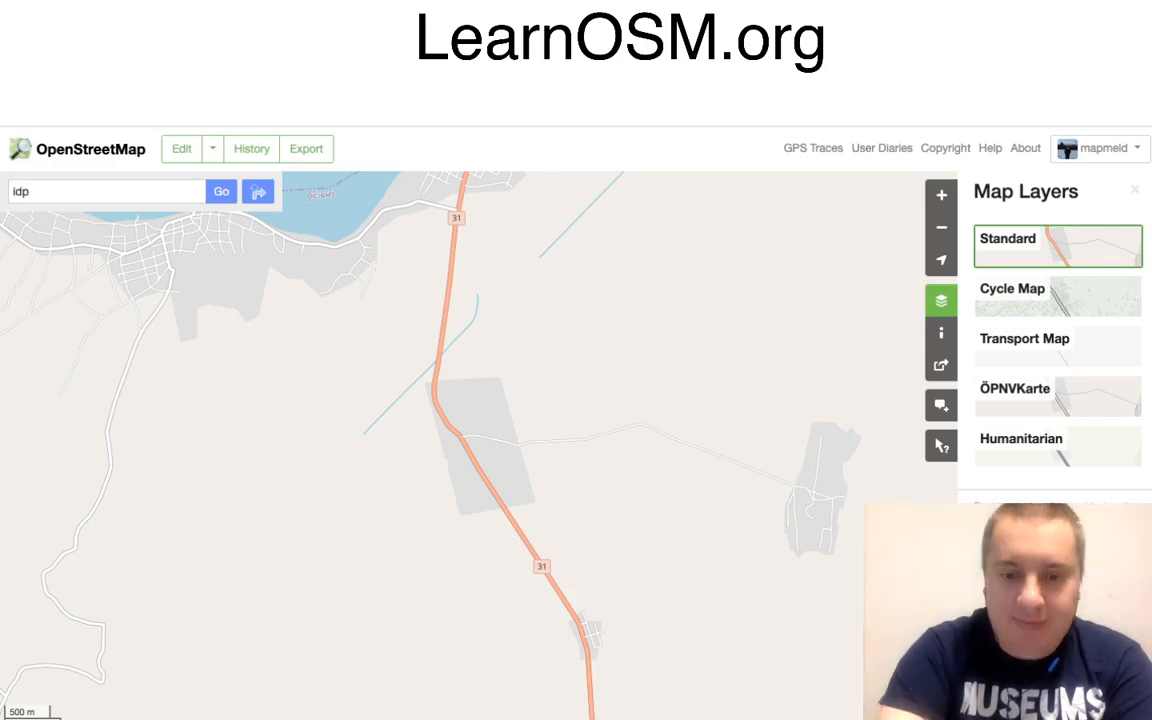
{"action": "type", "text": ", myanmar"}
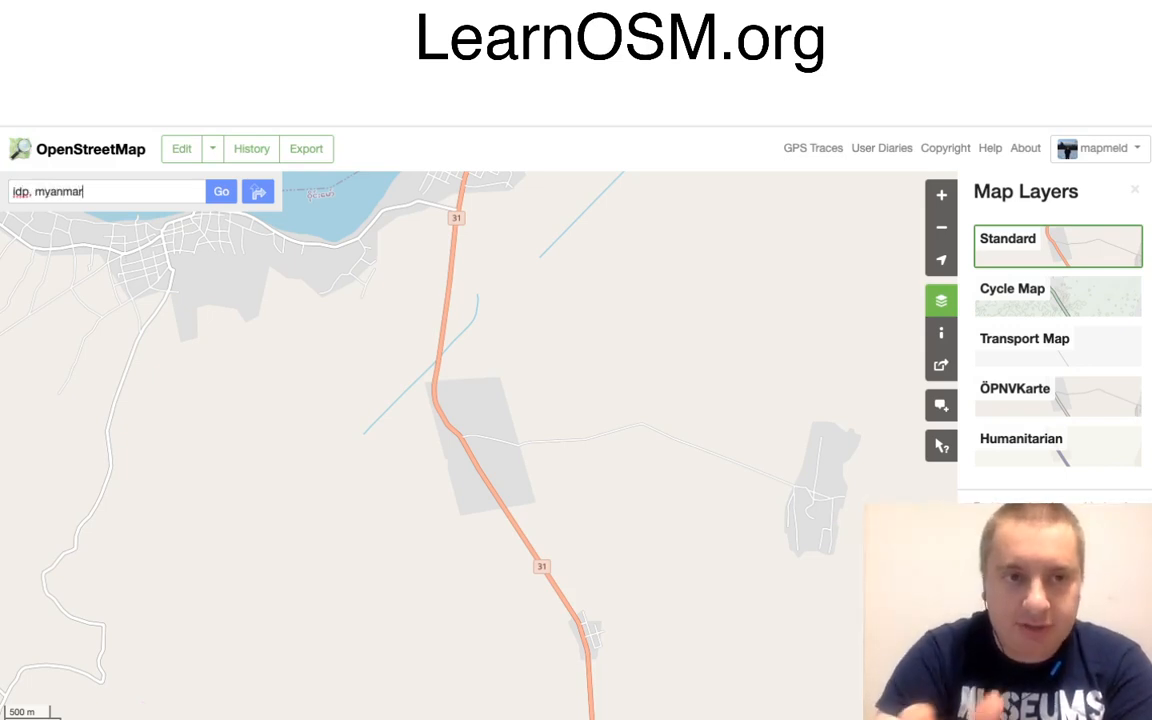
{"action": "key", "text": "Return"}
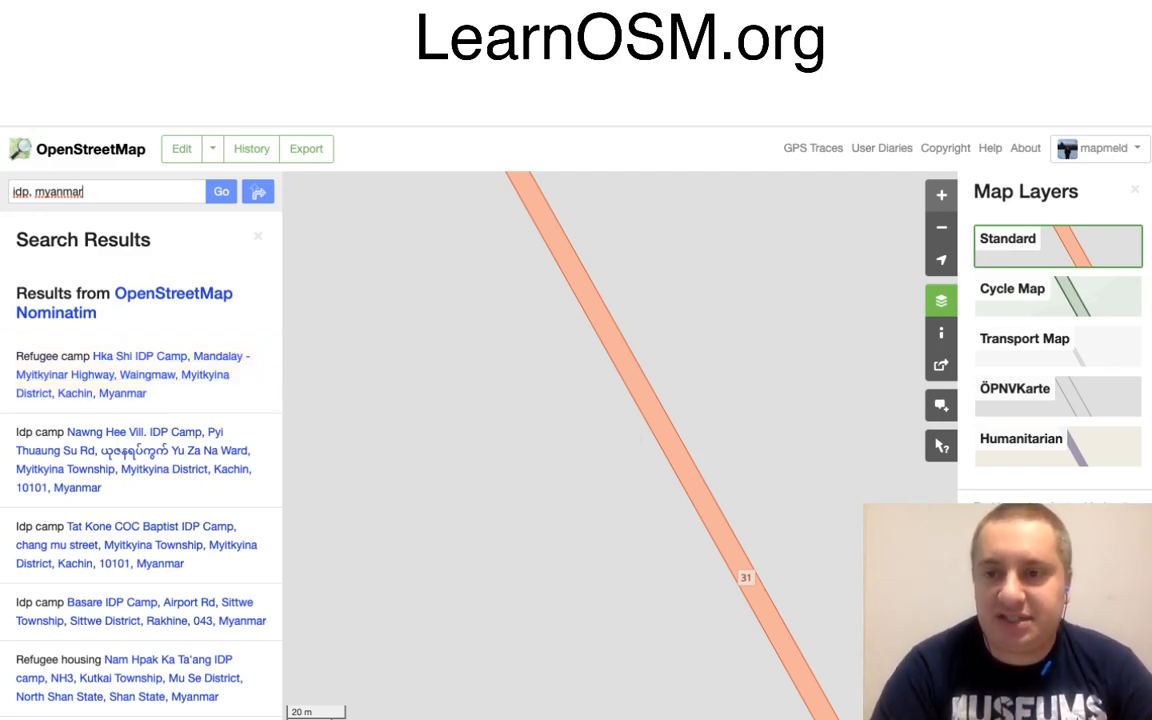
{"action": "left_click", "coordinate": [1030, 445]}
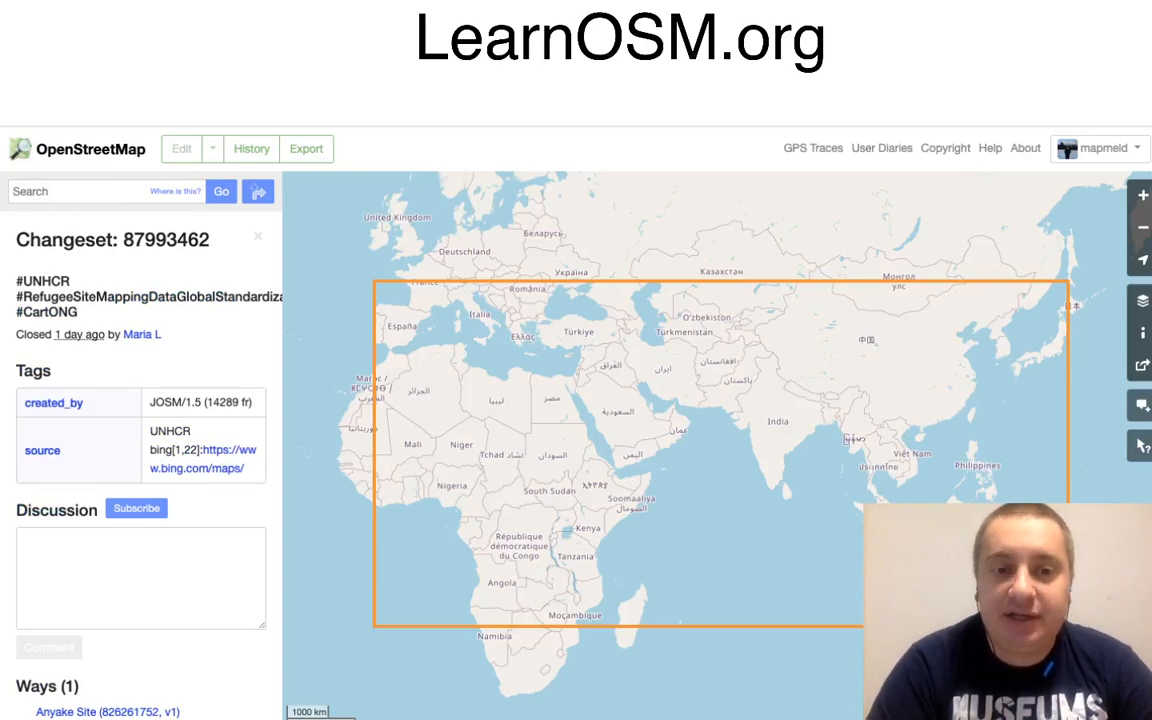
Examine the tags and the lists of ways and nodes in the #UNHCR refugee site changeset.
{"action": "scroll", "coordinate": [140, 450], "scroll_direction": "down", "scroll_amount": 3}
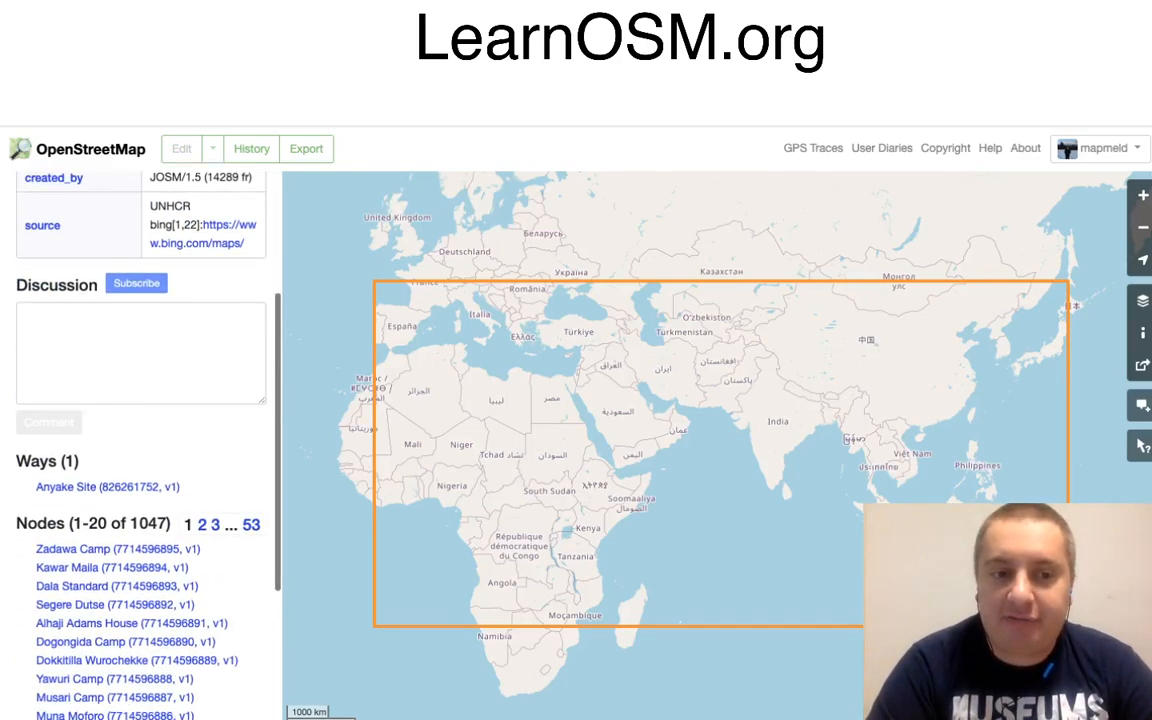
{"action": "scroll", "coordinate": [120, 523], "scroll_direction": "down", "scroll_amount": 5}
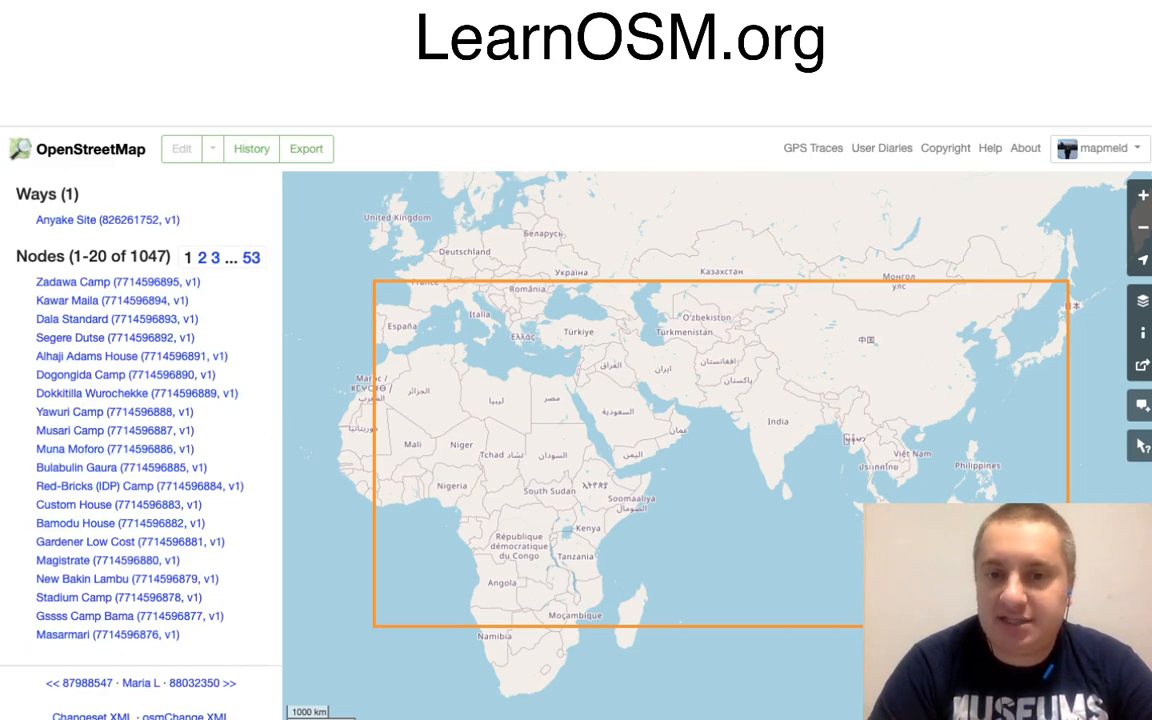
{"action": "scroll", "coordinate": [140, 450], "scroll_direction": "up", "scroll_amount": 3}
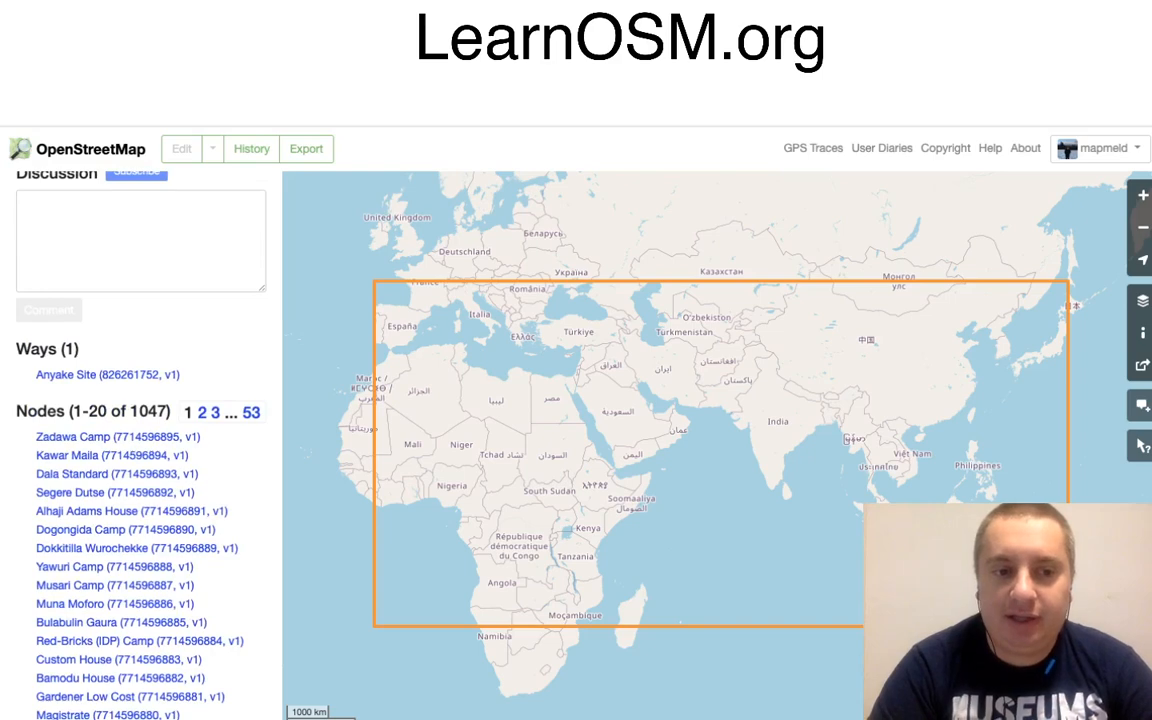
{"action": "scroll", "coordinate": [90, 420], "scroll_direction": "down", "scroll_amount": 1}
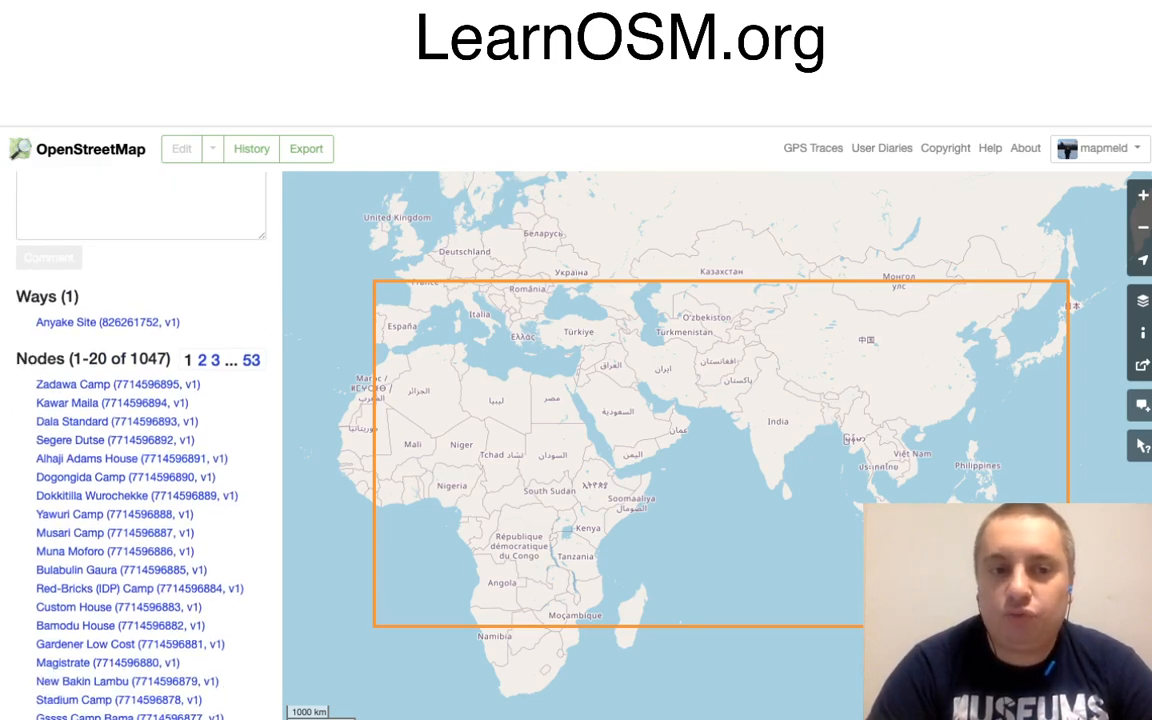
{"action": "scroll", "coordinate": [140, 420], "scroll_direction": "up", "scroll_amount": 8}
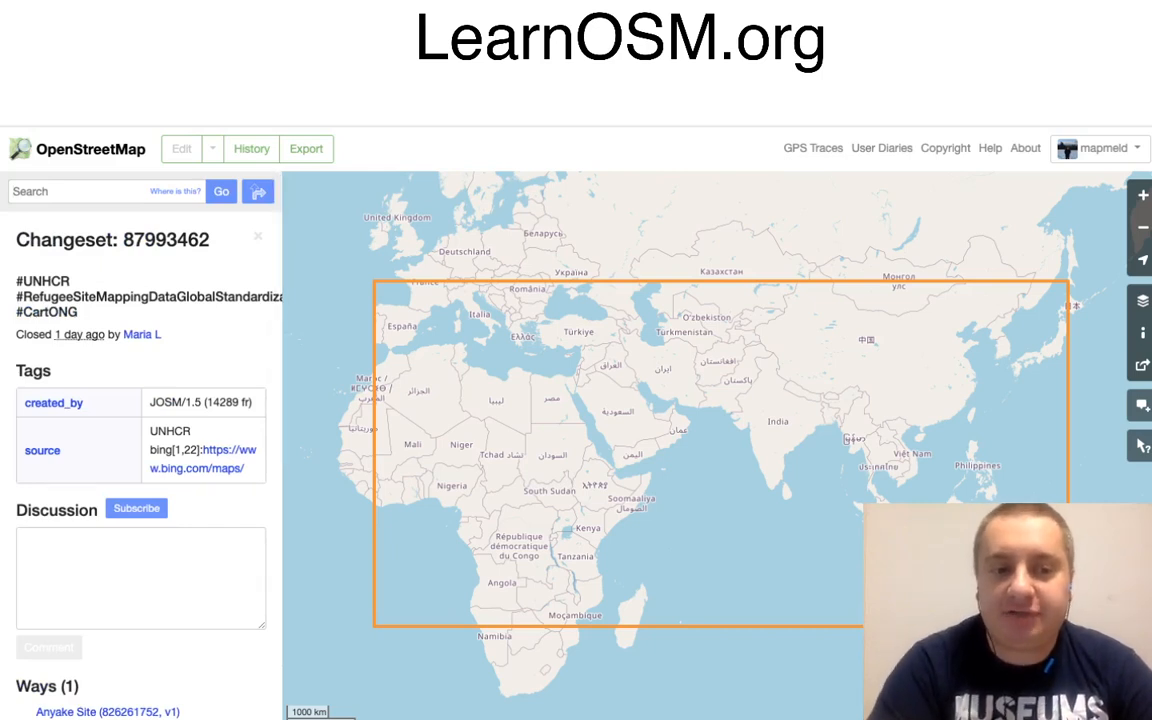
{"action": "scroll", "coordinate": [140, 420], "scroll_direction": "down", "scroll_amount": 4}
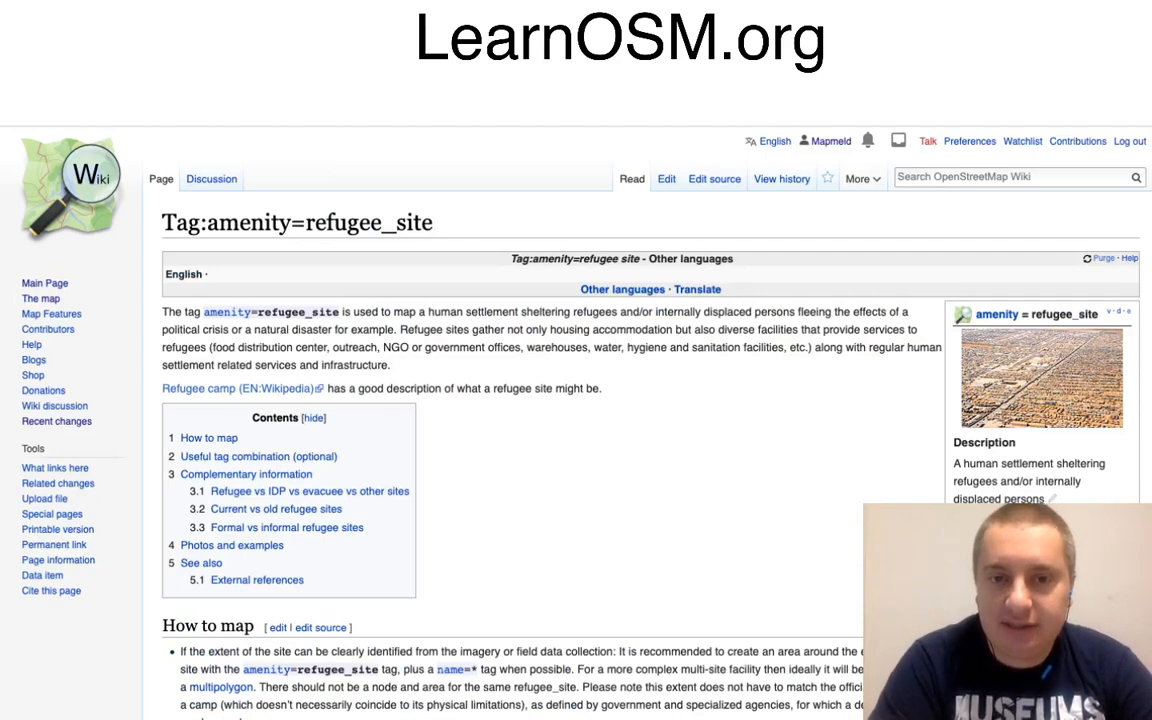
Read the How to map and Useful tag combination sections of the amenity=refugee_site wiki page.
{"action": "scroll", "coordinate": [550, 400], "scroll_direction": "down", "scroll_amount": 5}
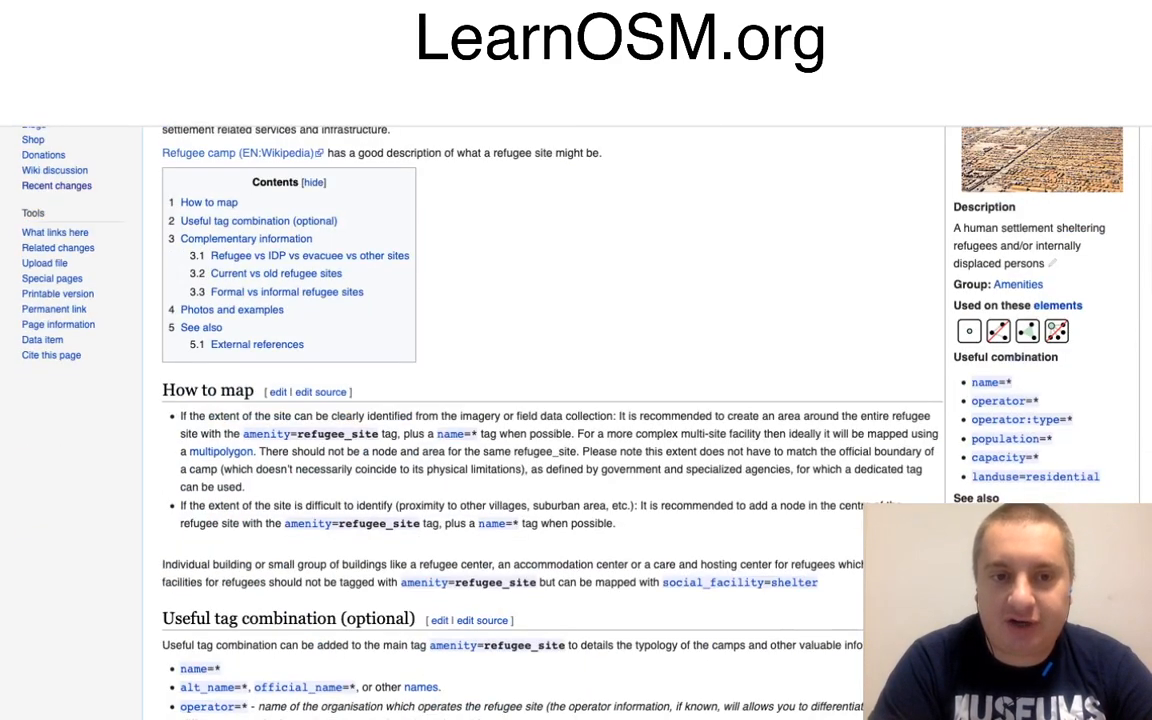
{"action": "scroll", "coordinate": [550, 400], "scroll_direction": "down", "scroll_amount": 4}
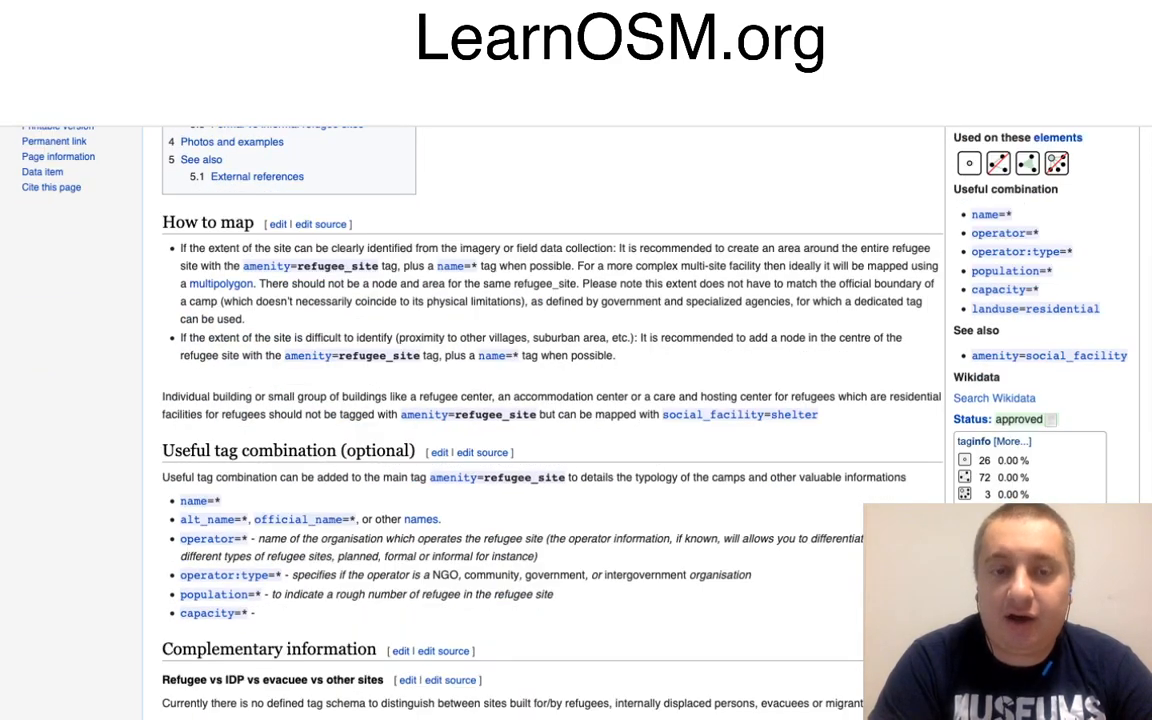
{"action": "scroll", "coordinate": [550, 400], "scroll_direction": "down", "scroll_amount": 3}
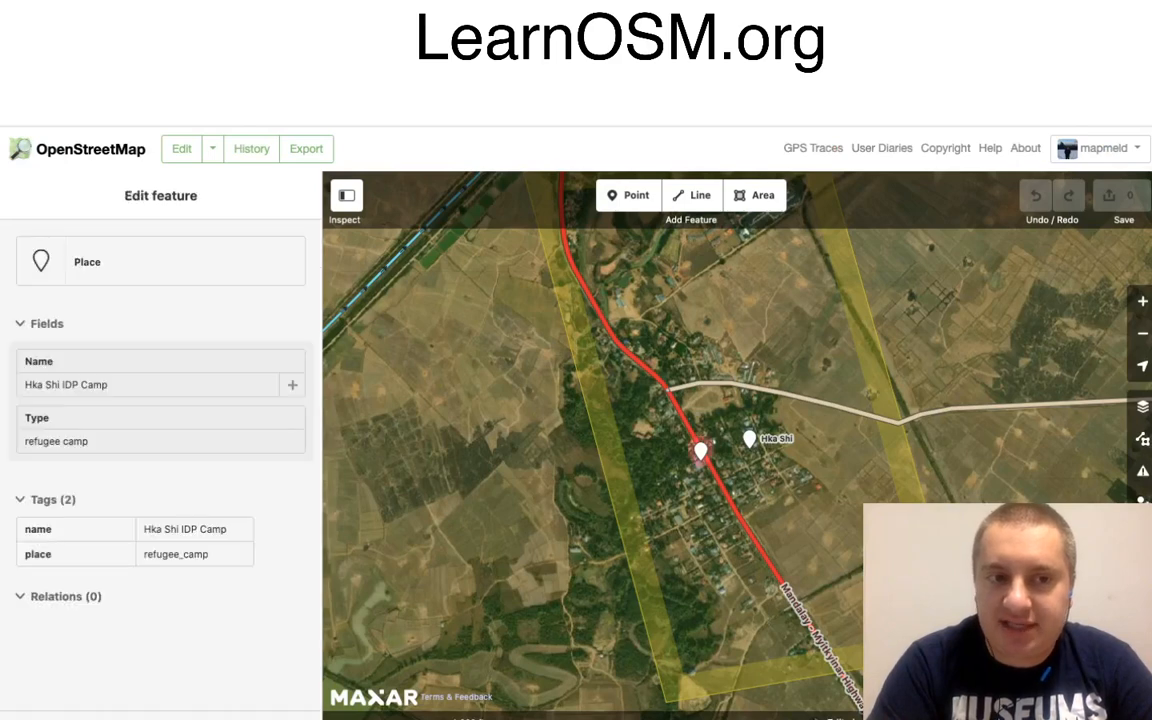
Inspect the fields and tags of the Hka Shi IDP Camp point and the neighbouring Hka Shi point.
{"action": "left_click", "coordinate": [701, 451]}
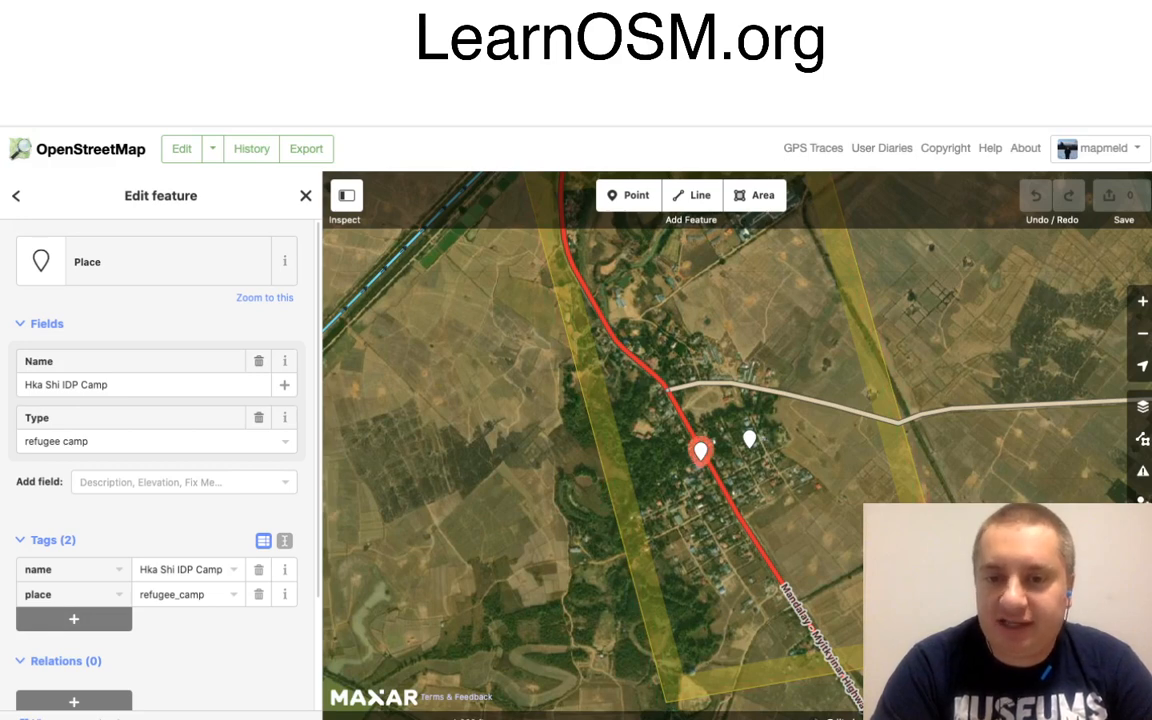
{"action": "left_click", "coordinate": [749, 438]}
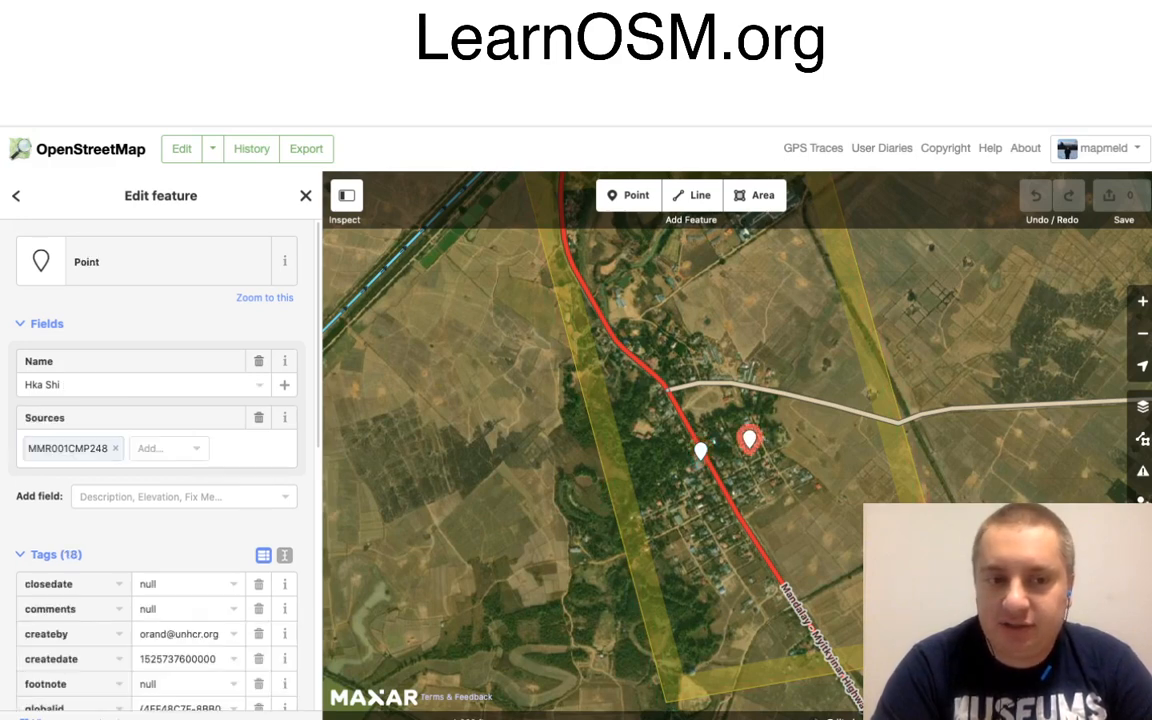
{"action": "scroll", "coordinate": [160, 450], "scroll_direction": "down", "scroll_amount": 10}
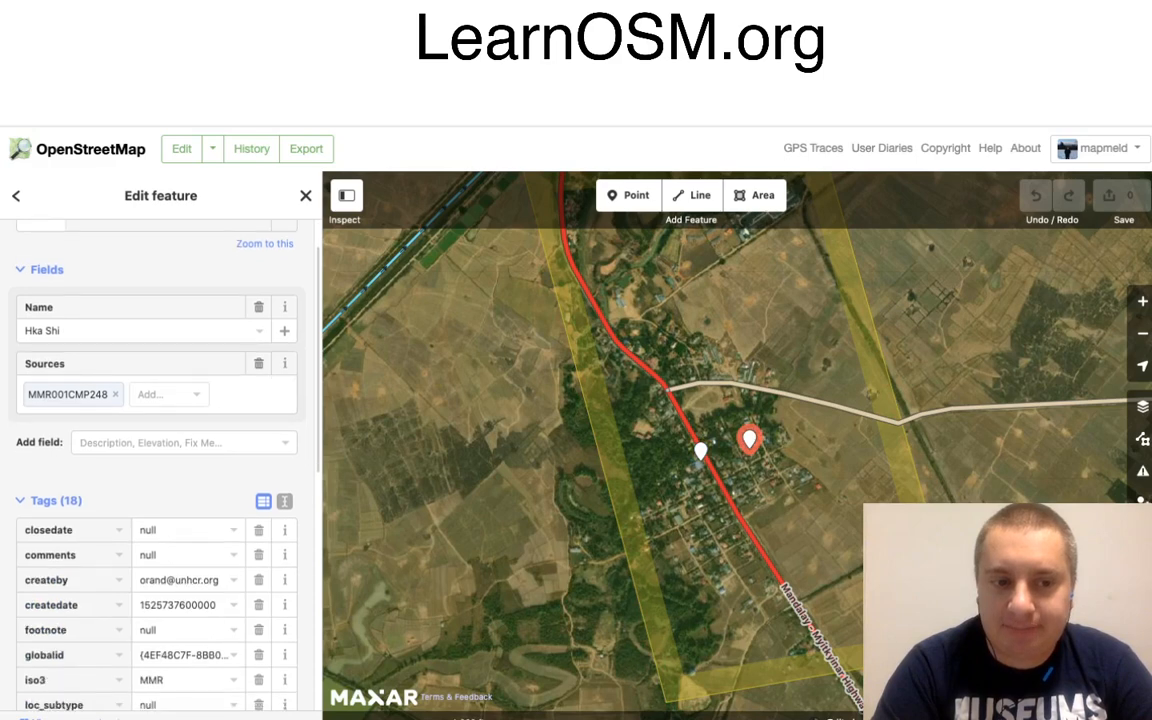
{"action": "scroll", "coordinate": [160, 450], "scroll_direction": "up", "scroll_amount": 4}
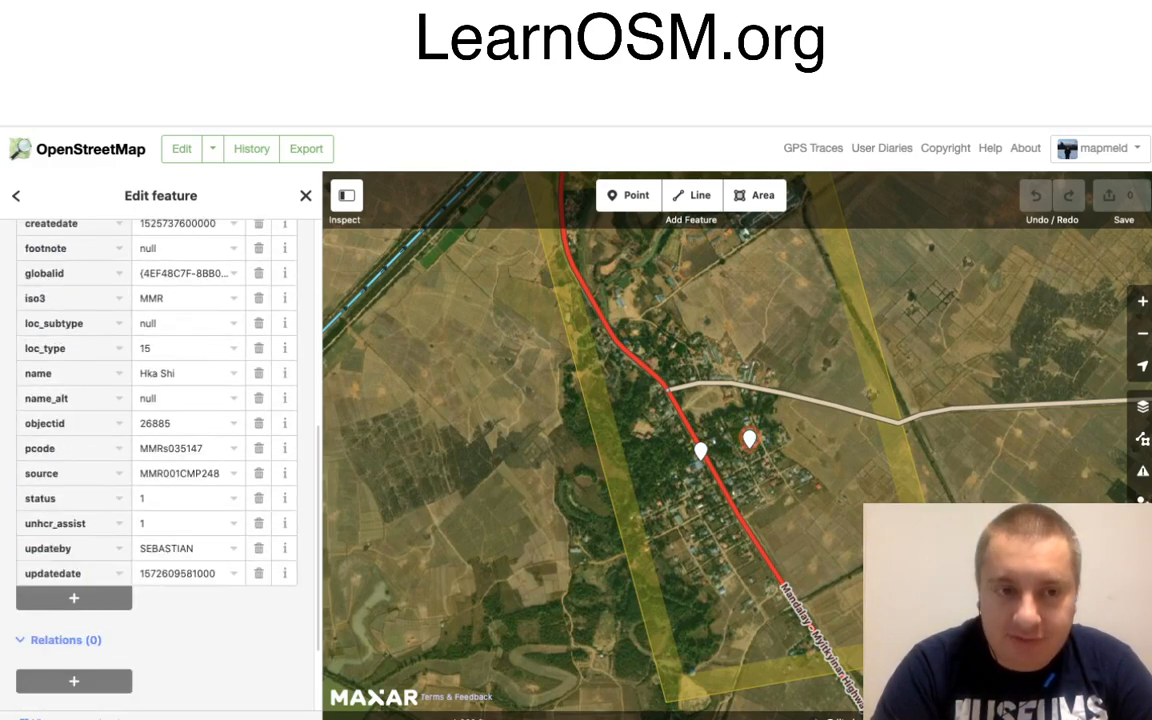
{"action": "scroll", "coordinate": [160, 450], "scroll_direction": "up", "scroll_amount": 2}
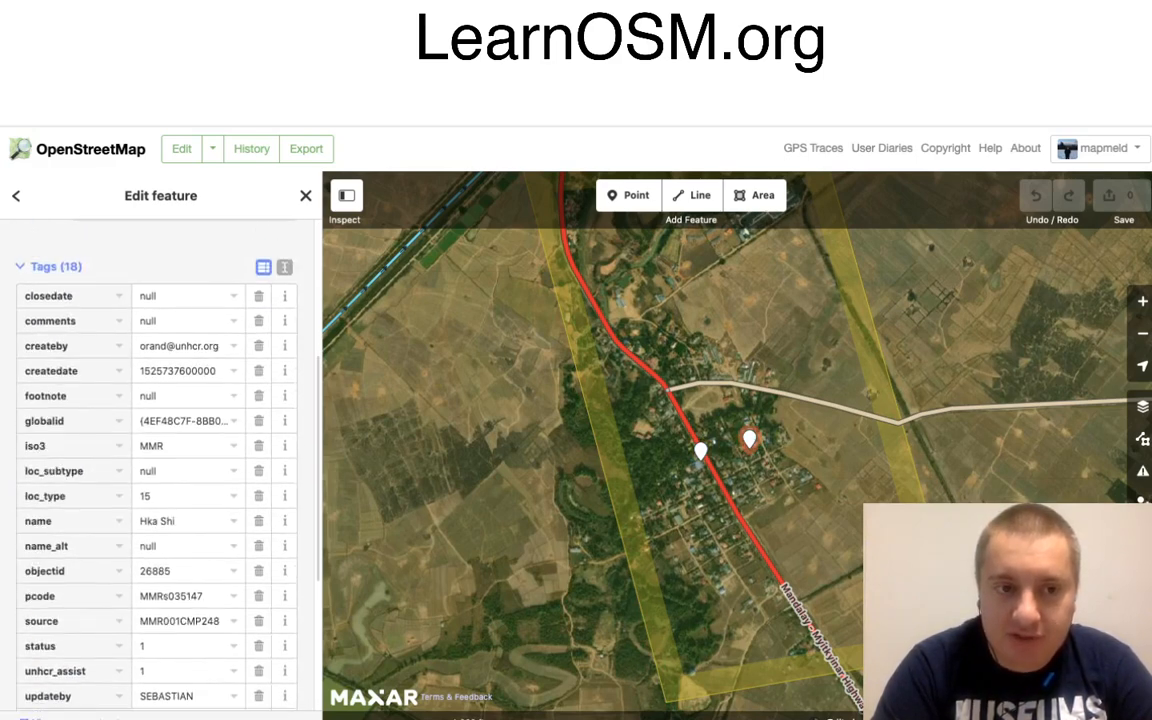
{"action": "scroll", "coordinate": [160, 450], "scroll_direction": "down", "scroll_amount": 1}
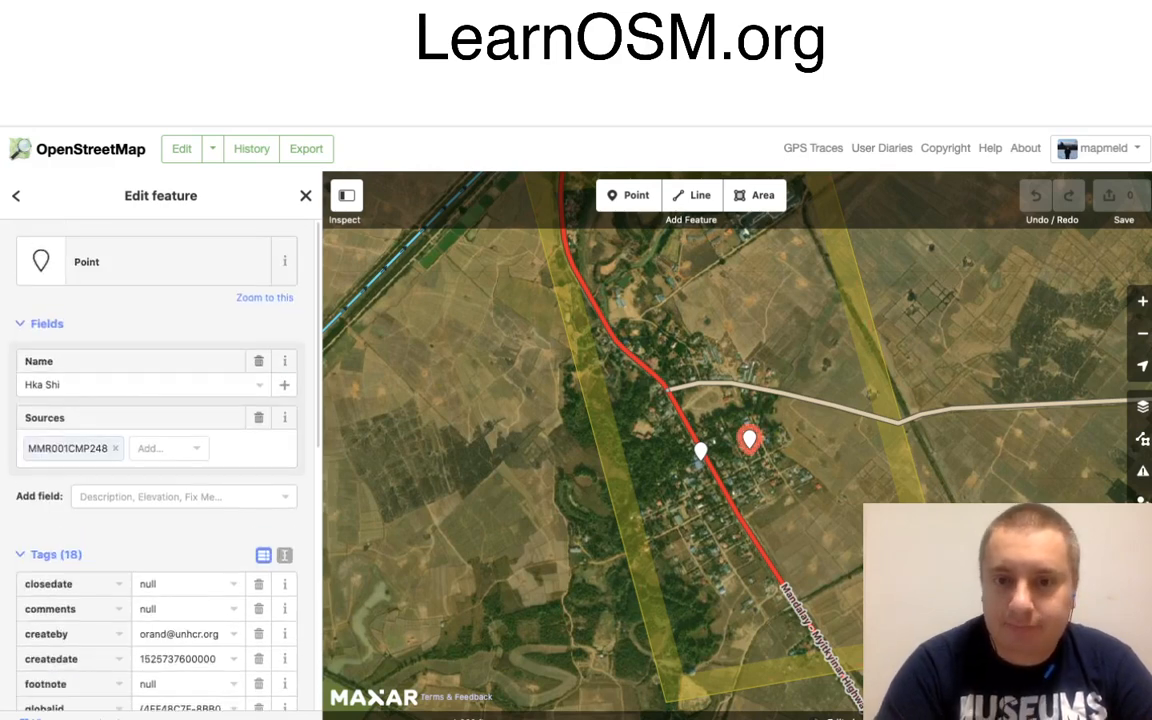
{"action": "key", "text": "Escape"}
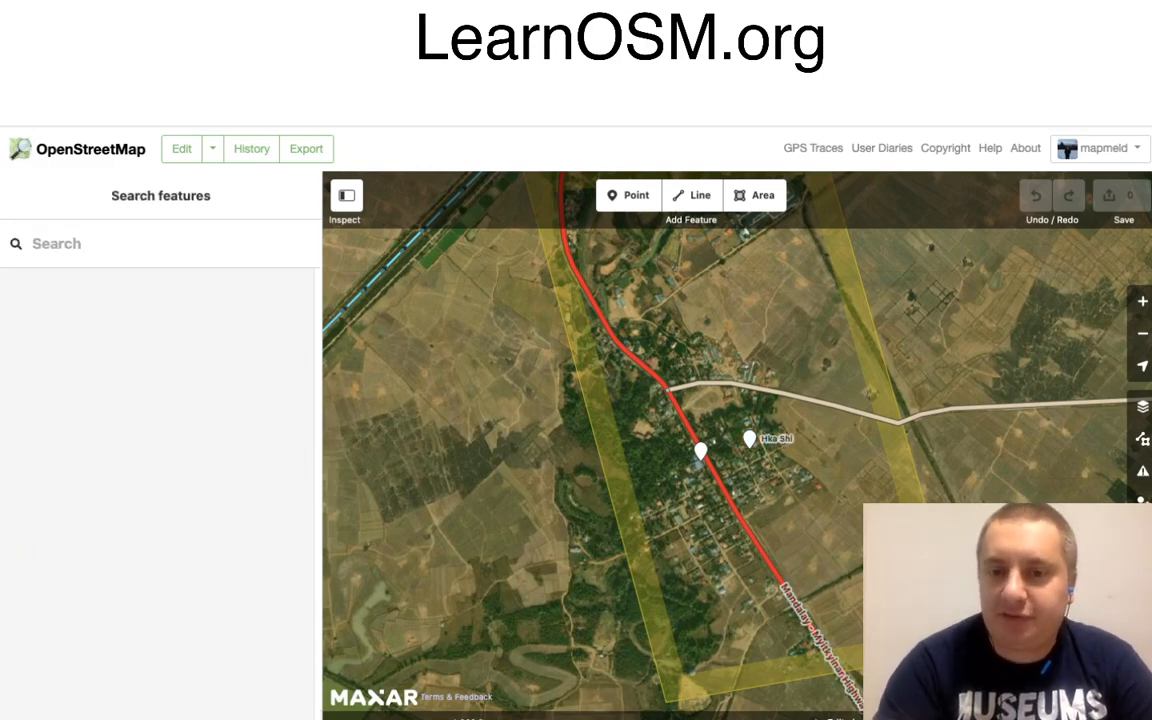
Draw a line along the street crossing the Mandalay - Myitkyinar Highway south of the Hka Shi points and set its type to Residential Road.
{"action": "scroll", "coordinate": [763, 512], "scroll_direction": "up", "scroll_amount": 5}
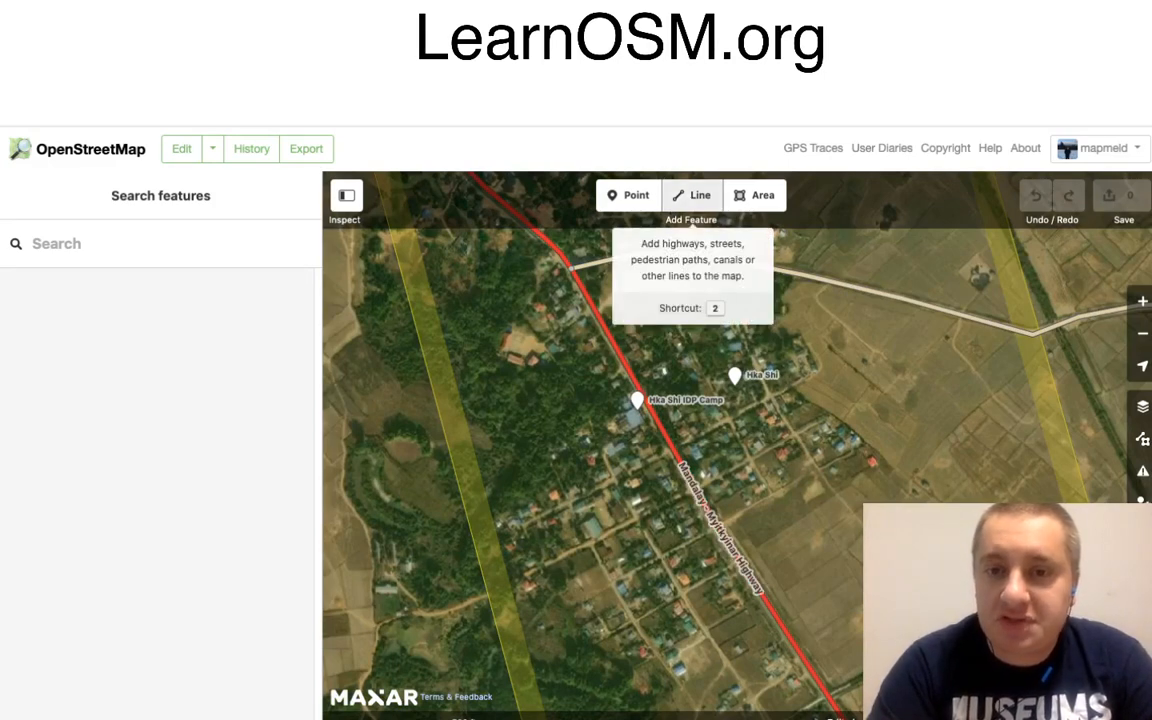
{"action": "left_click", "coordinate": [692, 195]}
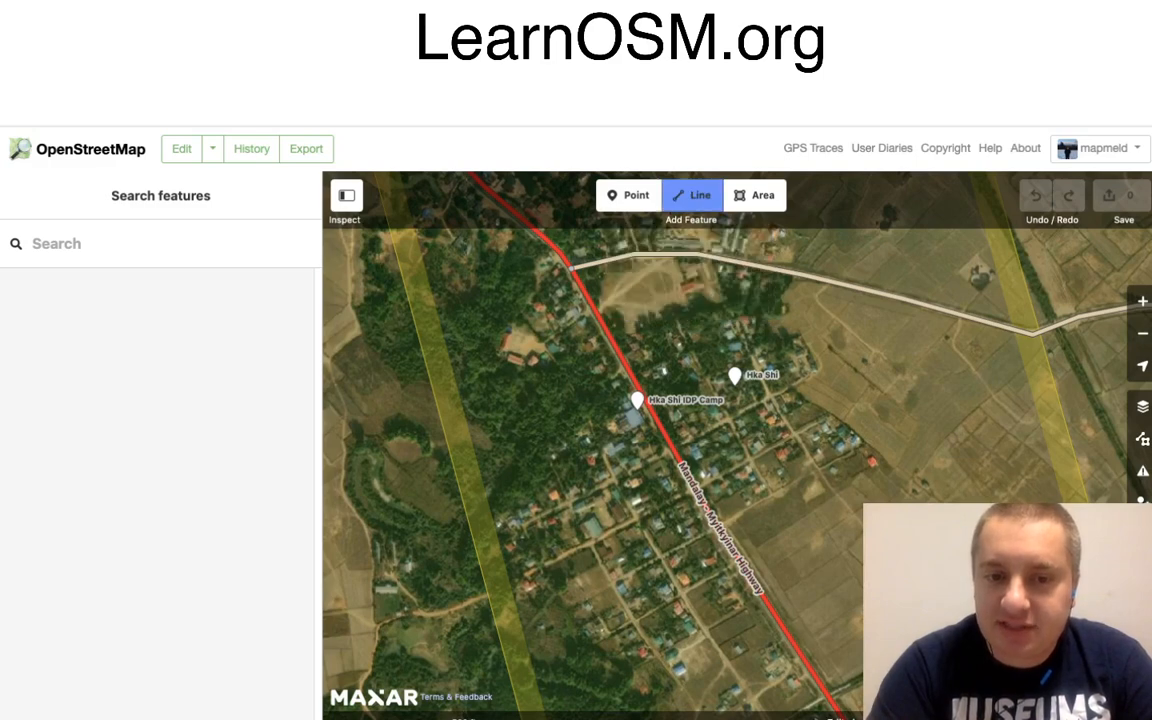
{"action": "left_click", "coordinate": [415, 611]}
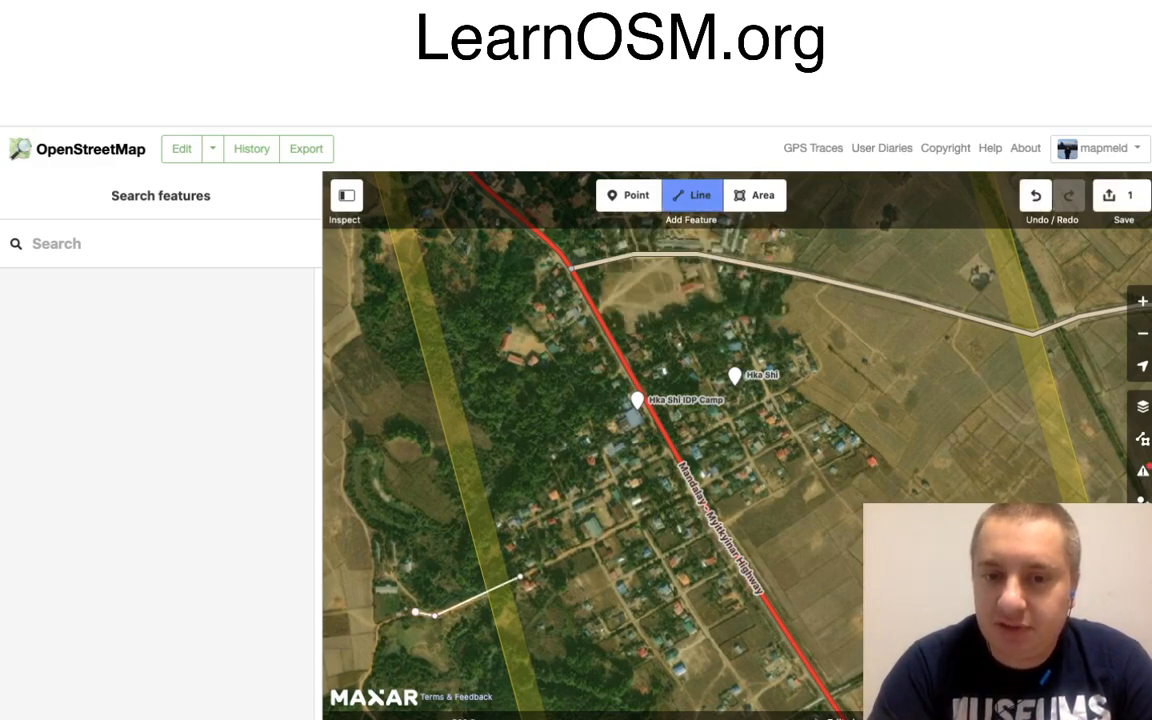
{"action": "left_click", "coordinate": [521, 576]}
{"action": "left_click", "coordinate": [591, 538]}
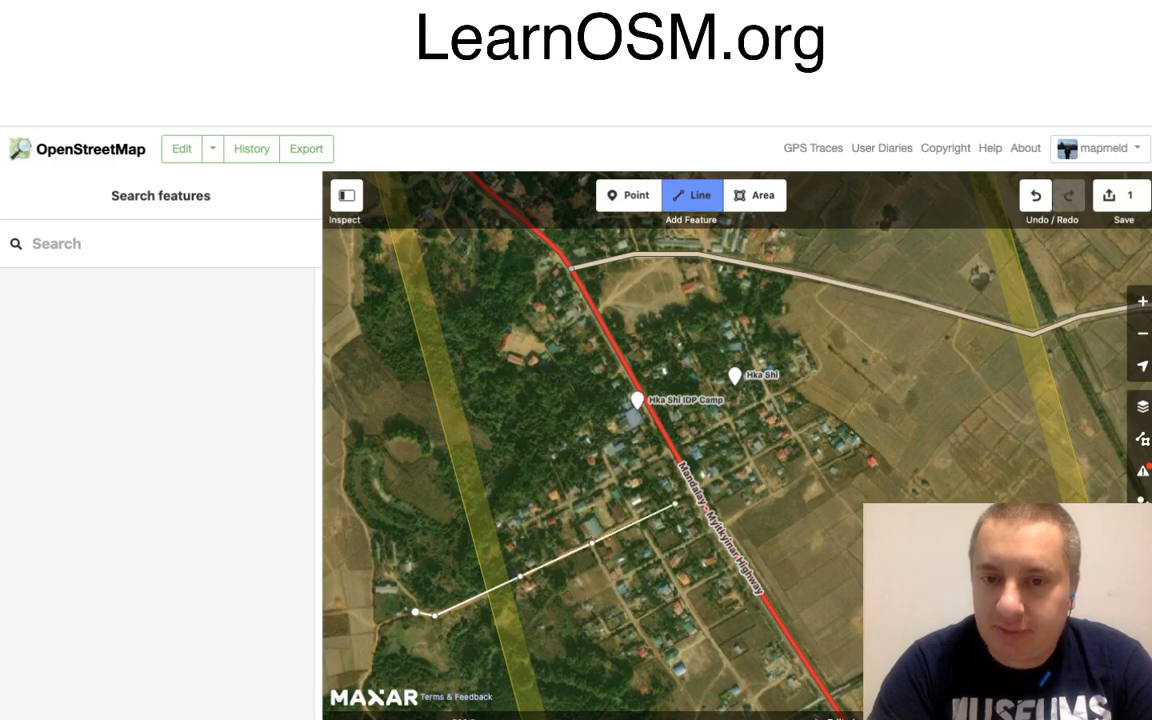
{"action": "left_click", "coordinate": [690, 494]}
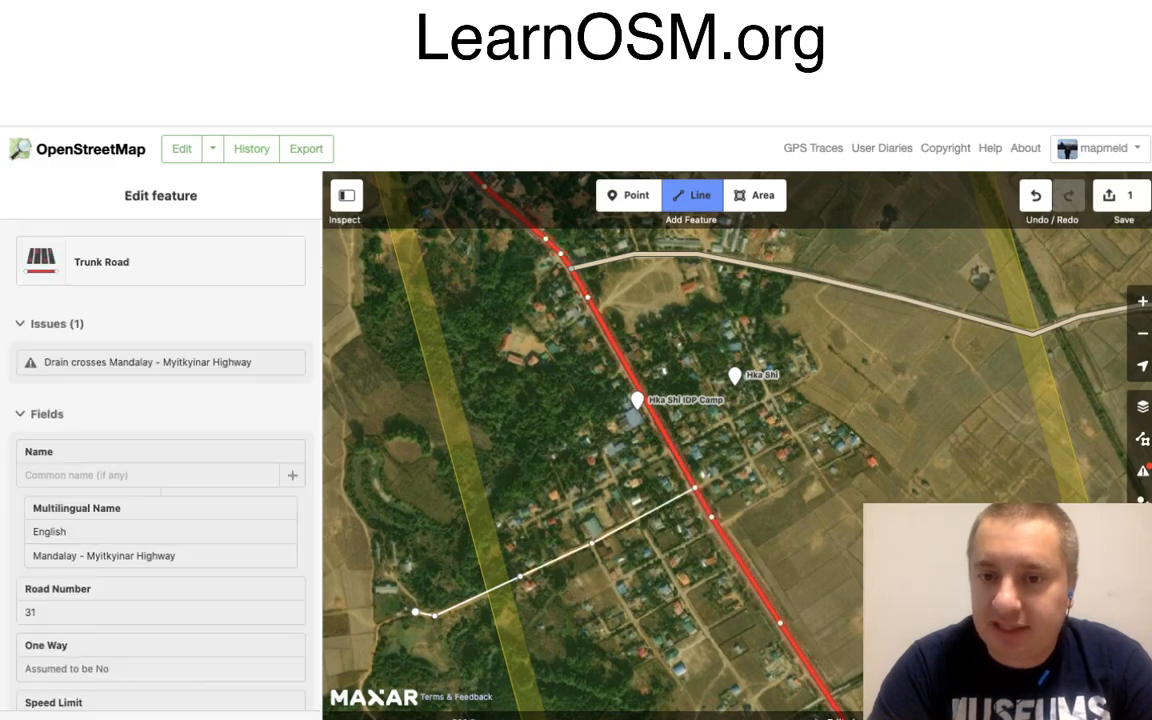
{"action": "left_click", "coordinate": [692, 489]}
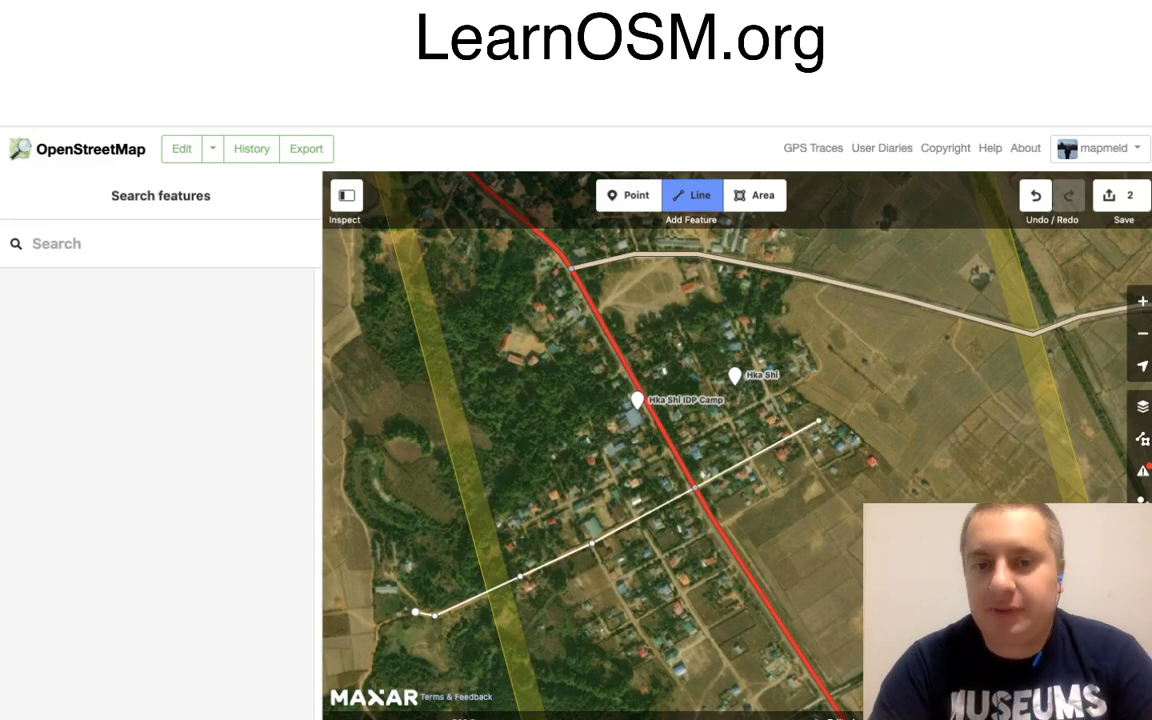
{"action": "left_click", "coordinate": [819, 421]}
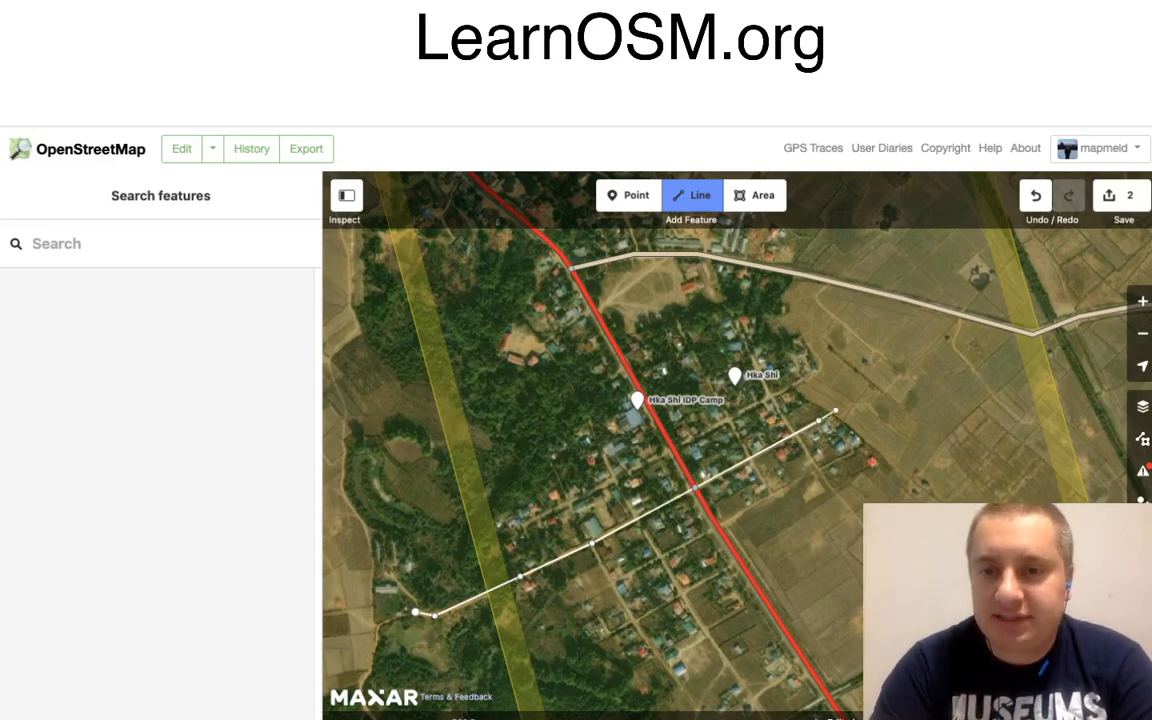
{"action": "left_click", "coordinate": [819, 421]}
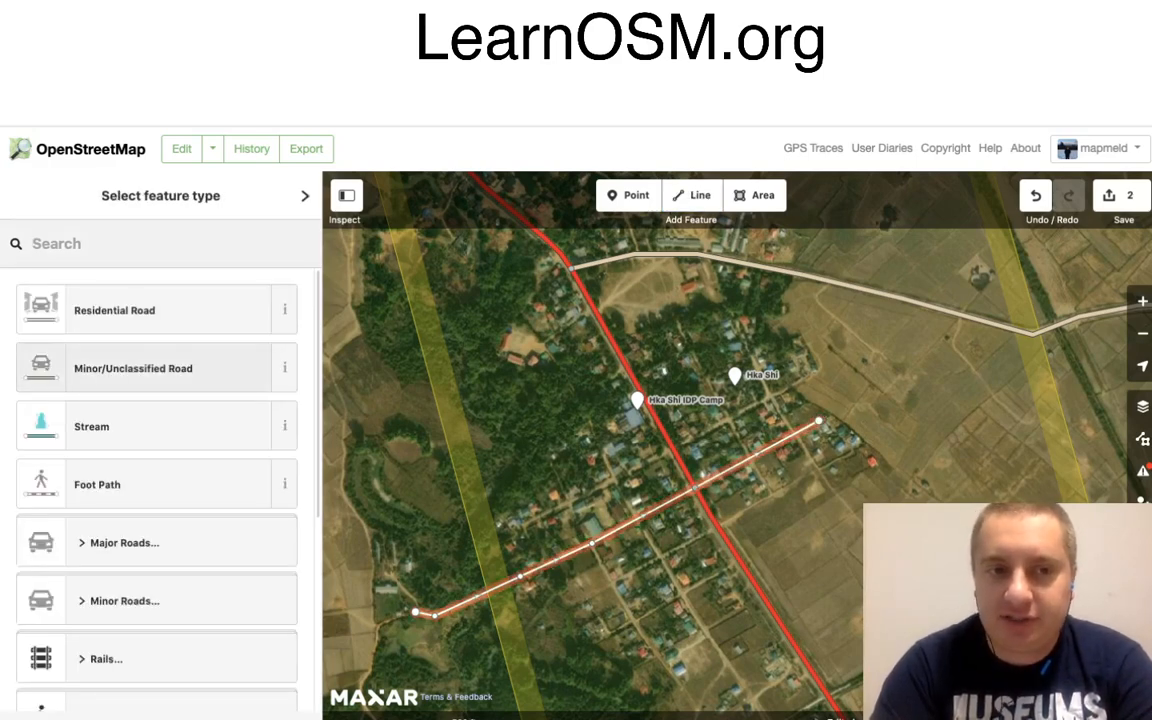
{"action": "left_click", "coordinate": [114, 310]}
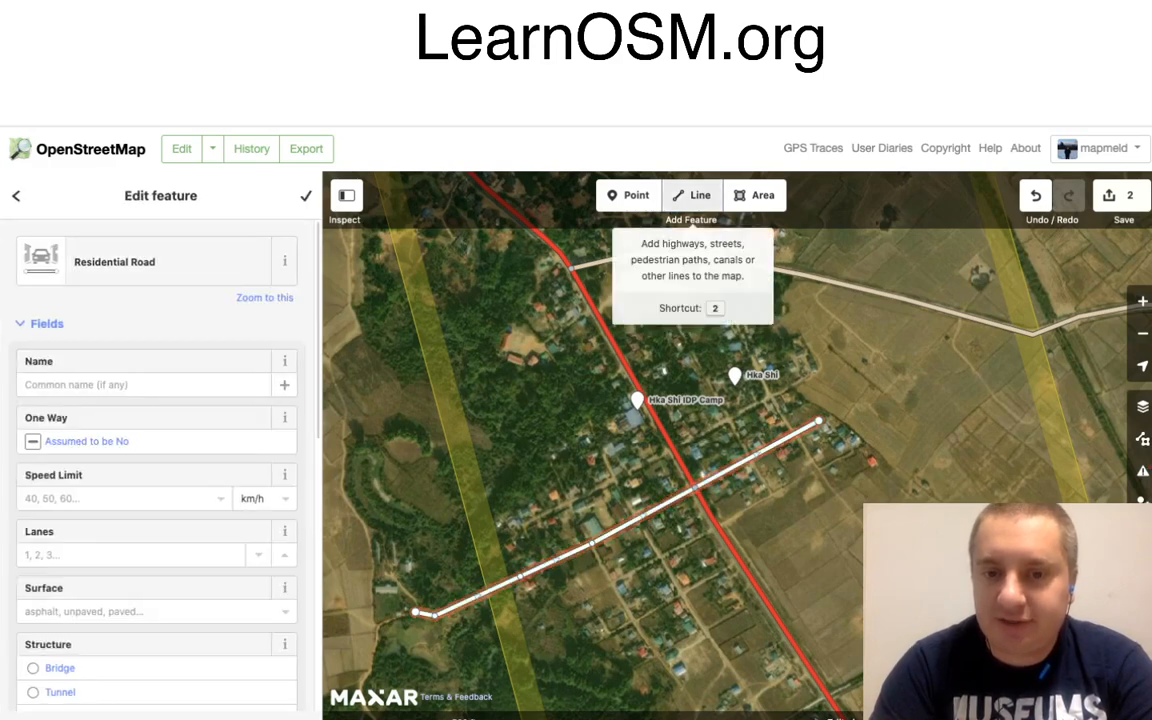
Draw a line along the street west of and roughly parallel to the highway, joined to the first residential road, as a Residential Road.
{"action": "left_click", "coordinate": [692, 195]}
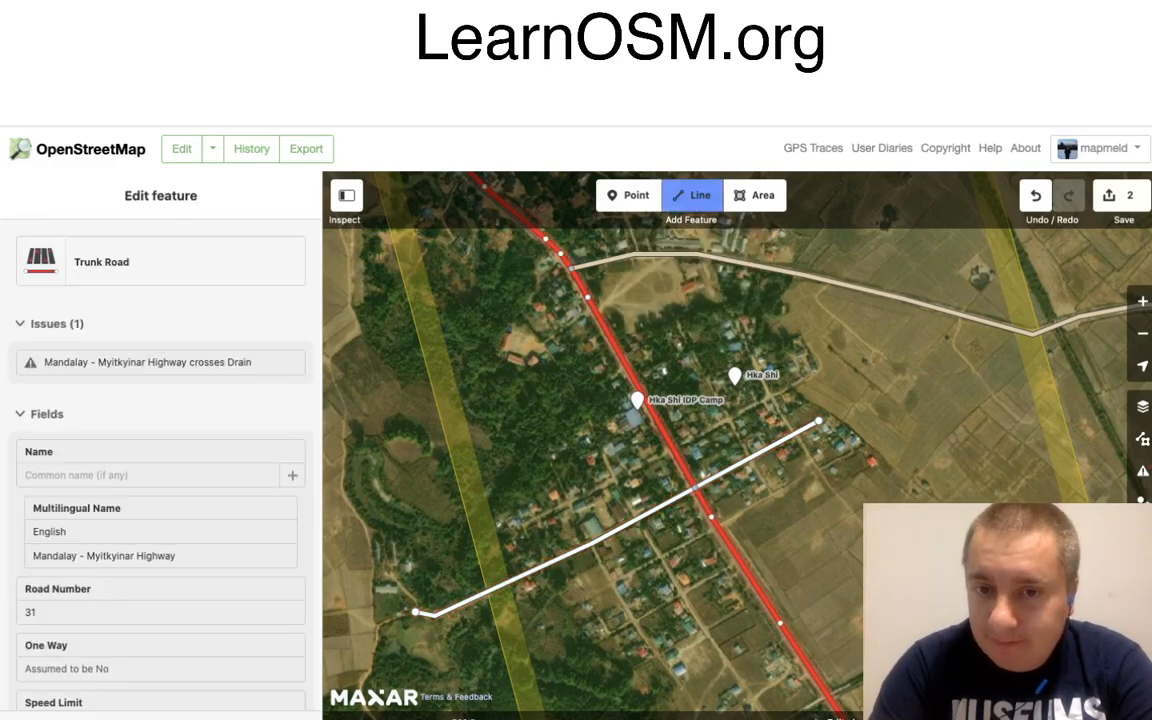
{"action": "left_click_drag", "start_coordinate": [690, 480], "coordinate": [632, 346]}
{"action": "left_click", "coordinate": [717, 595]}
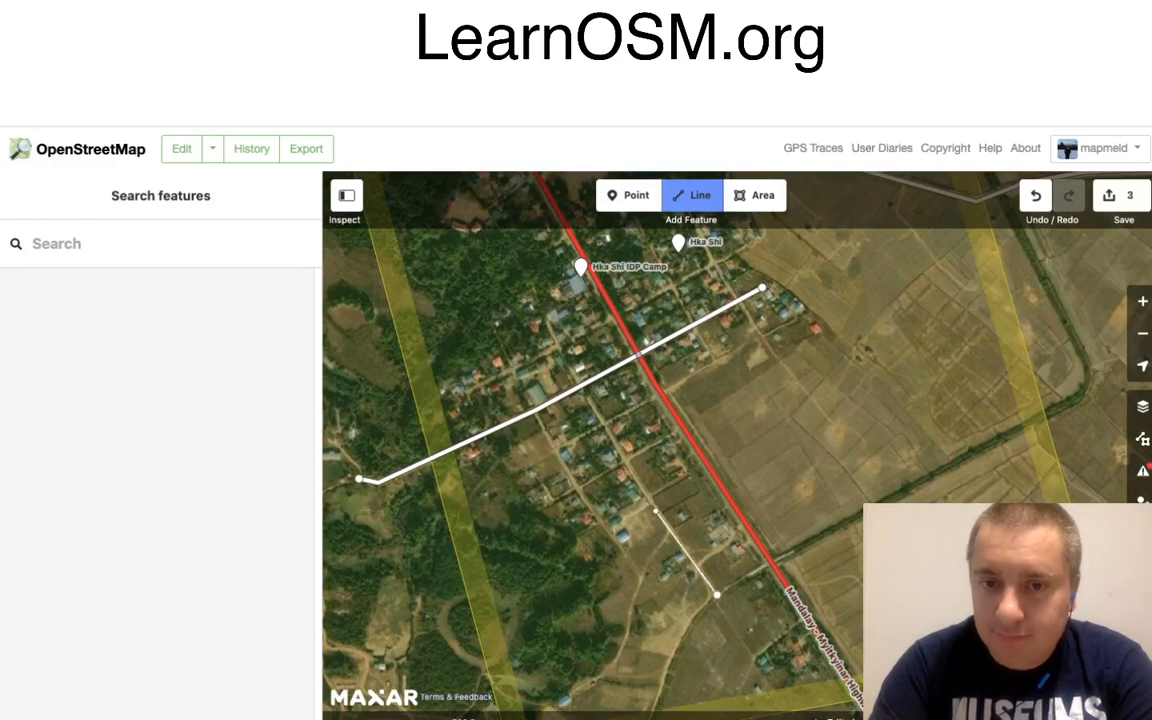
{"action": "left_click", "coordinate": [651, 503]}
{"action": "left_click", "coordinate": [628, 451]}
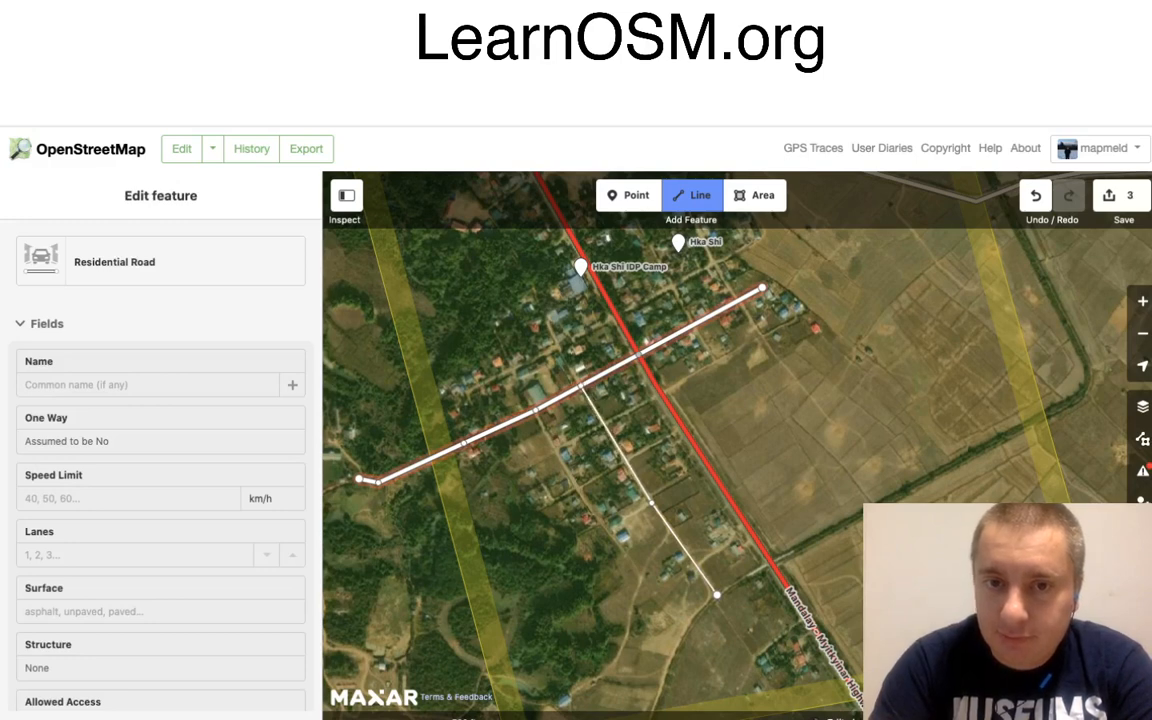
{"action": "left_click", "coordinate": [581, 386]}
{"action": "left_click", "coordinate": [548, 324]}
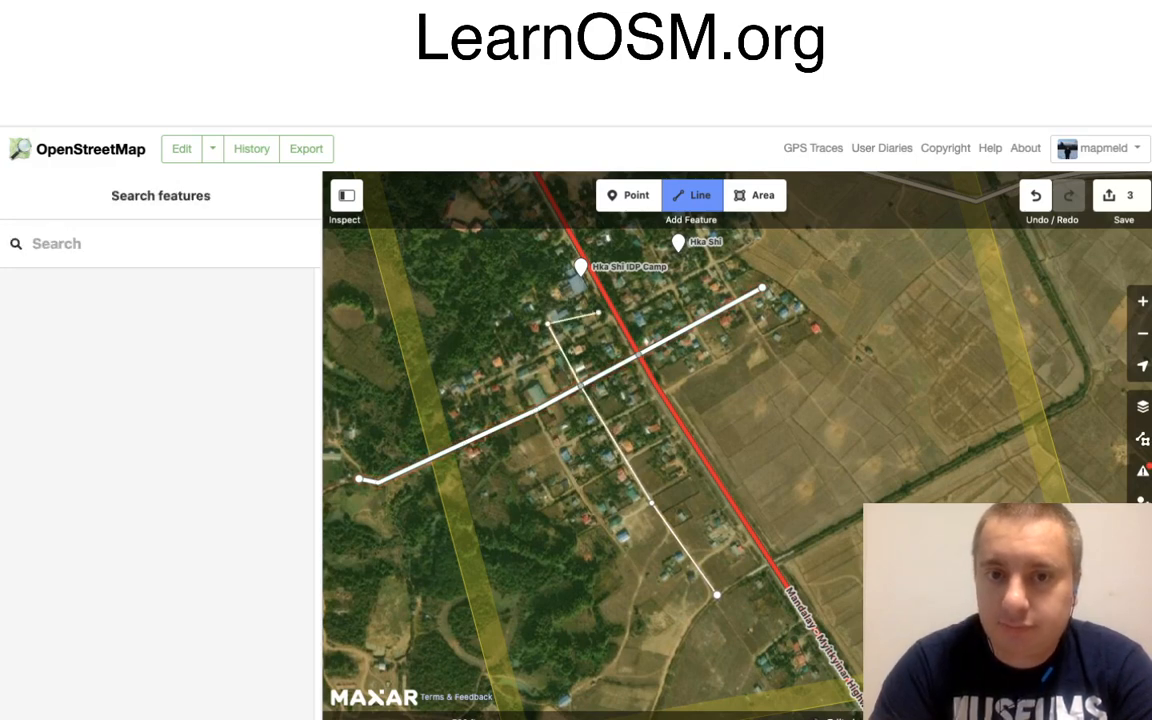
{"action": "key", "text": "Return"}
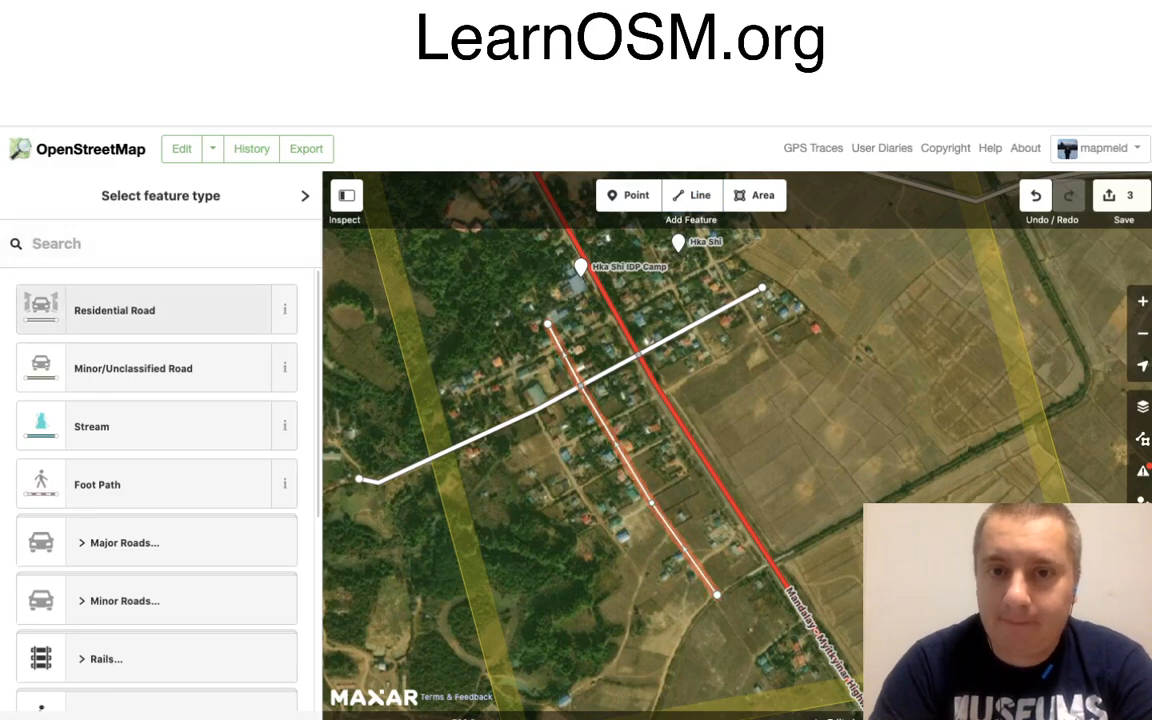
{"action": "left_click", "coordinate": [150, 309]}
Draw a line along the street just south of the Hka Shi points, crossing the highway and the parallel western road, as a Residential Road.
{"action": "left_click", "coordinate": [692, 195]}
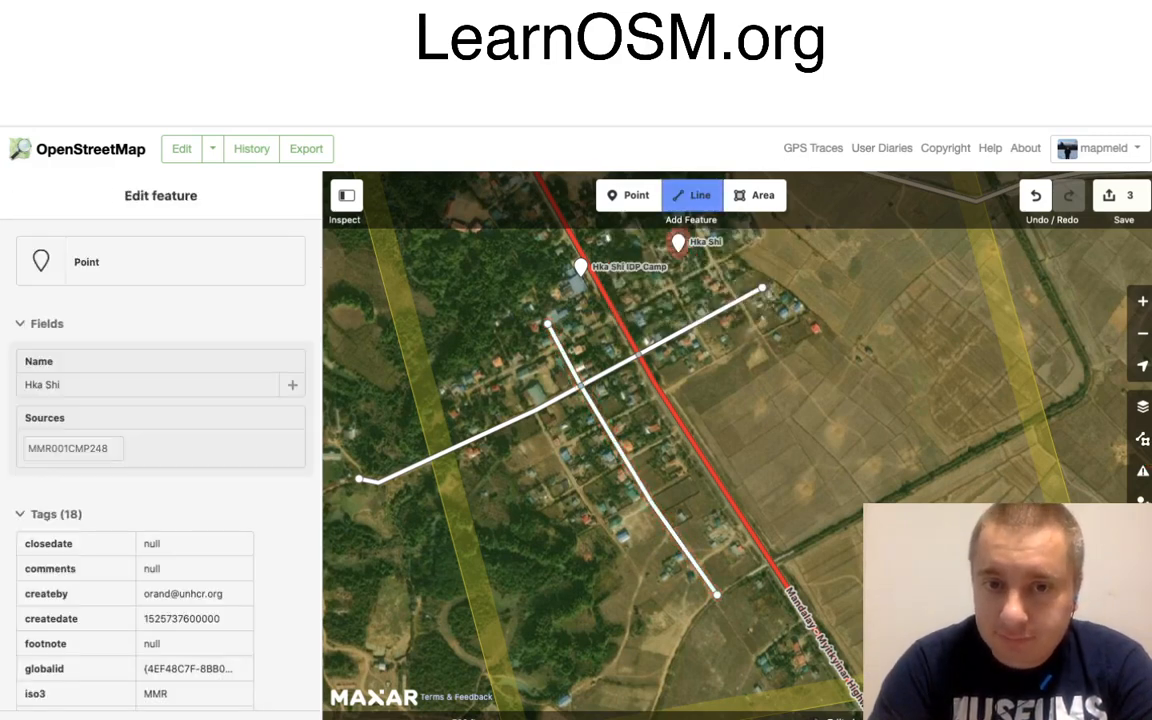
{"action": "left_click", "coordinate": [560, 345]}
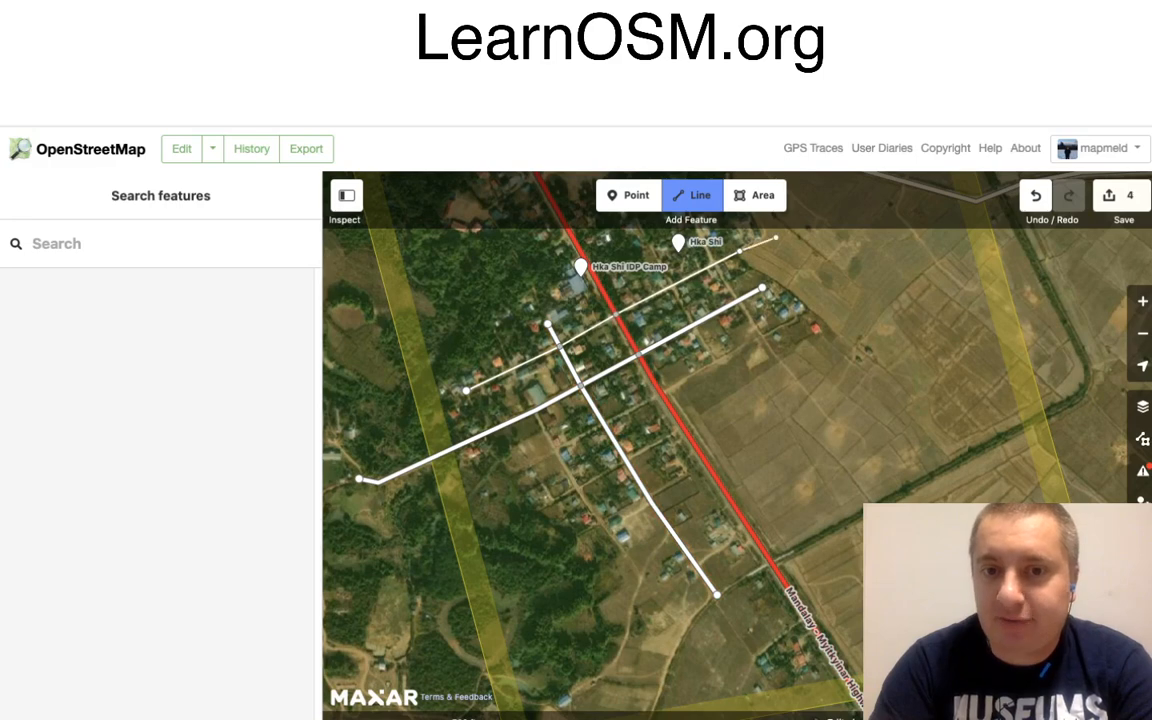
{"action": "double_click", "coordinate": [740, 251]}
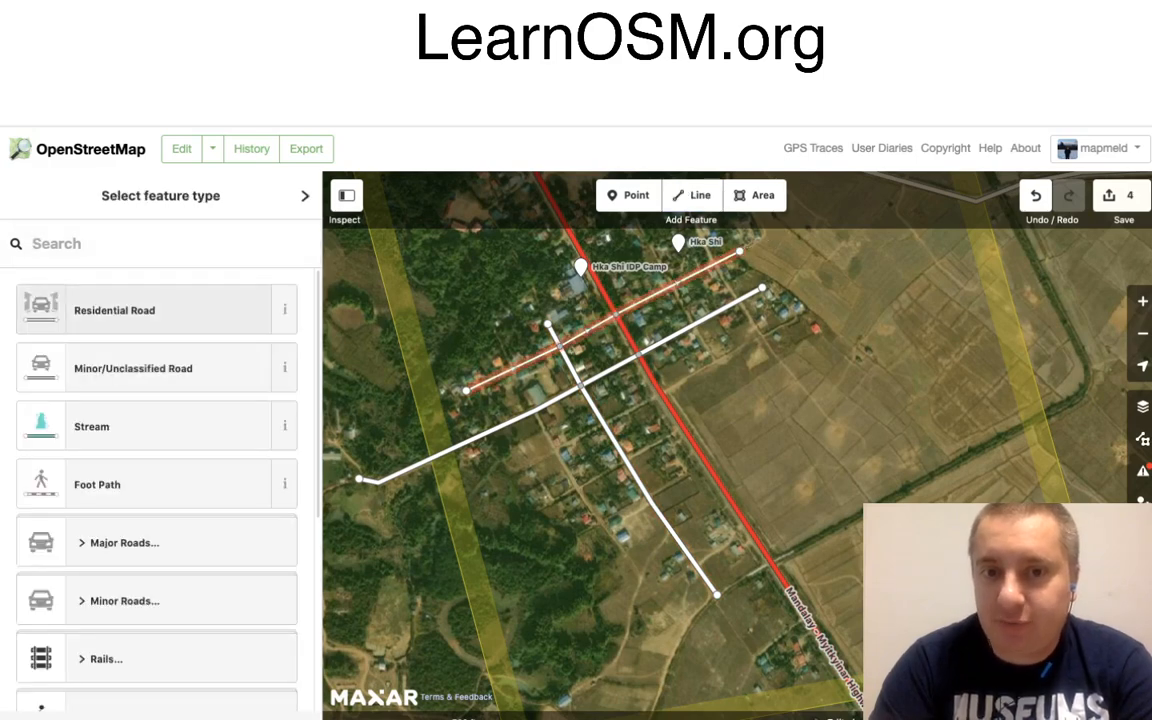
{"action": "left_click", "coordinate": [140, 310]}
Draw a short side street running north from the western part of the northern cross street and set its type to Residential Road.
{"action": "left_click_drag", "start_coordinate": [600, 430], "coordinate": [659, 499]}
{"action": "left_click", "coordinate": [692, 195]}
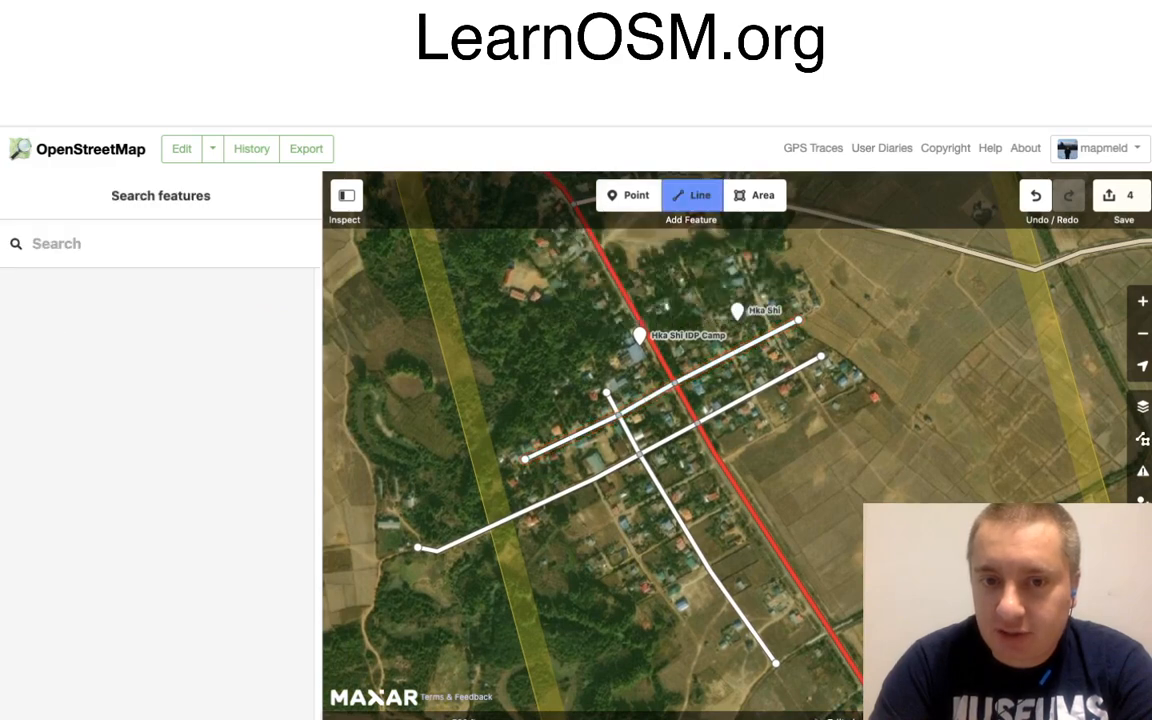
{"action": "left_click", "coordinate": [553, 405]}
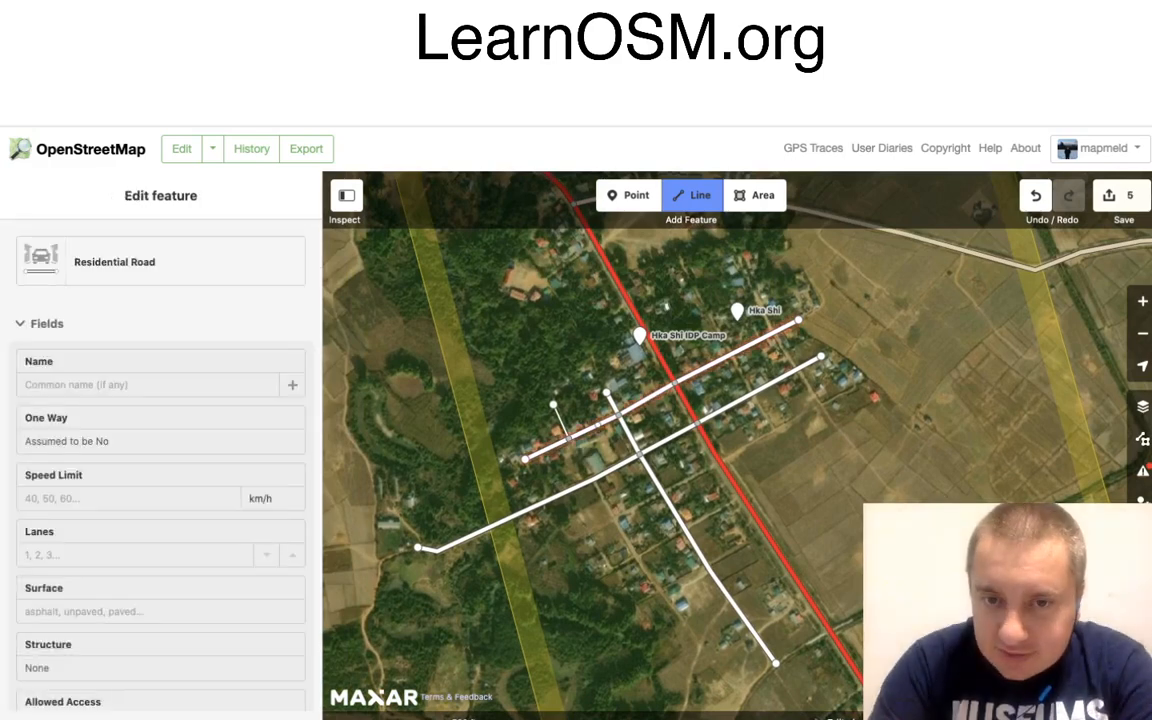
{"action": "left_click", "coordinate": [569, 438]}
{"action": "double_click", "coordinate": [577, 455]}
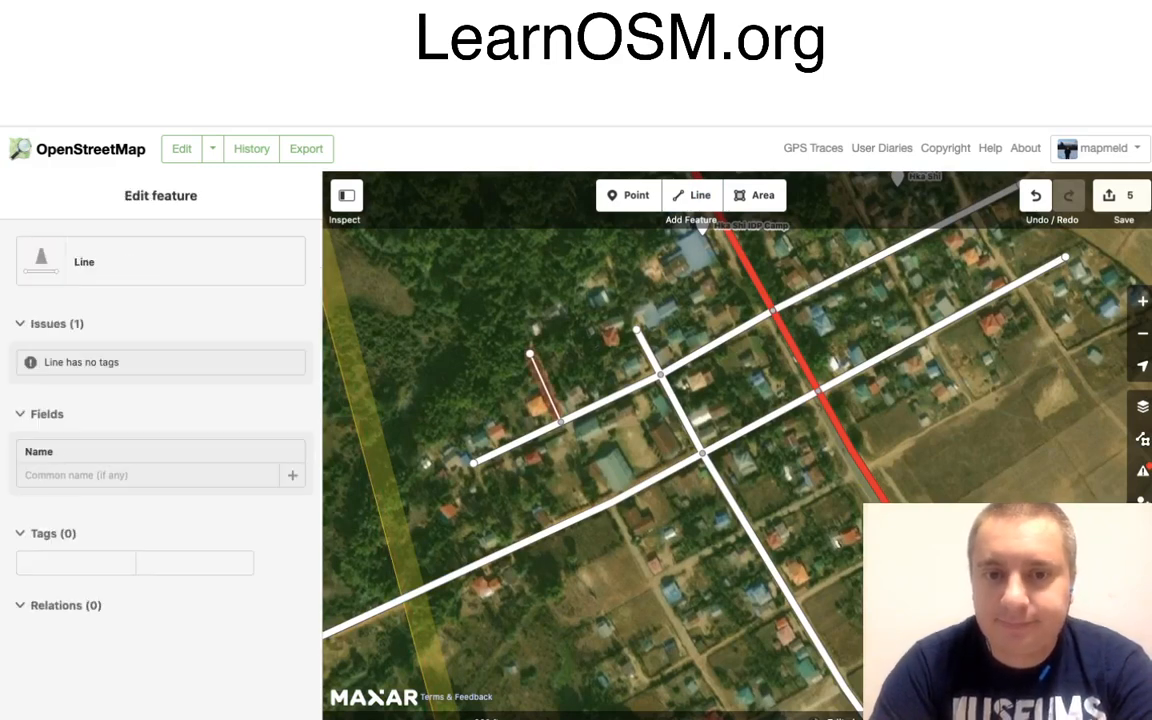
{"action": "left_click", "coordinate": [545, 388]}
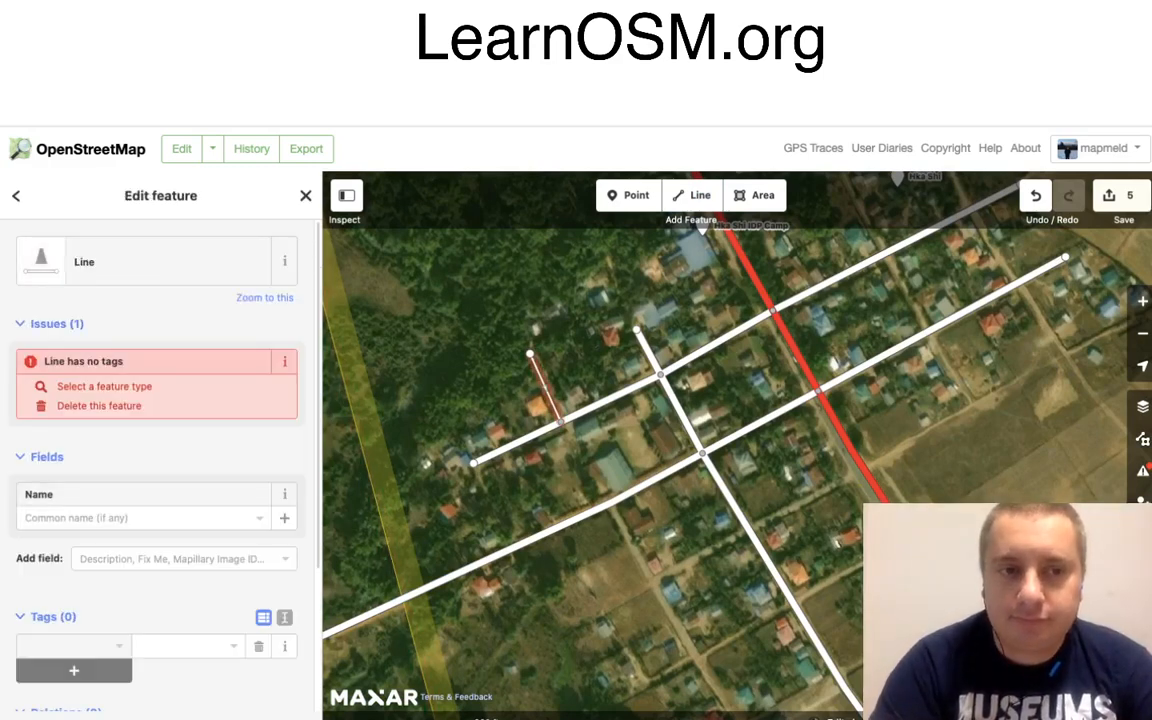
{"action": "left_click", "coordinate": [141, 262]}
{"action": "left_click", "coordinate": [141, 310]}
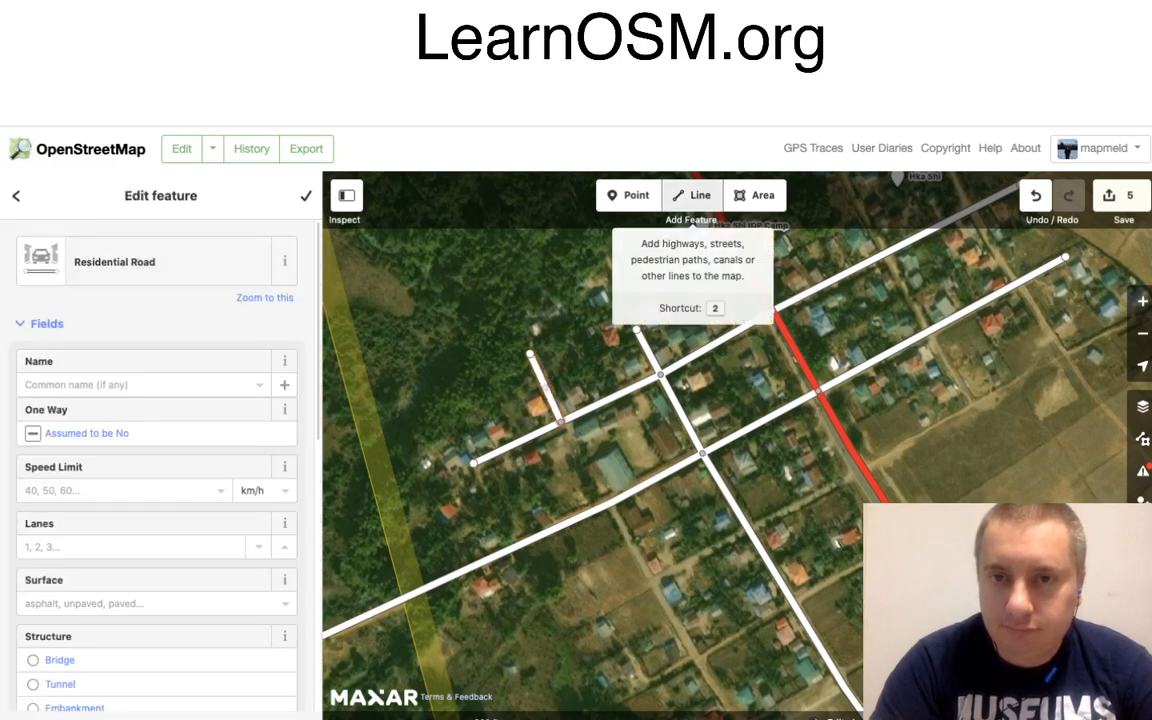
Draw a line along the westernmost street running southeast from the southern cross street to just past the blue-roofed building, as a Residential Road.
{"action": "left_click", "coordinate": [692, 196]}
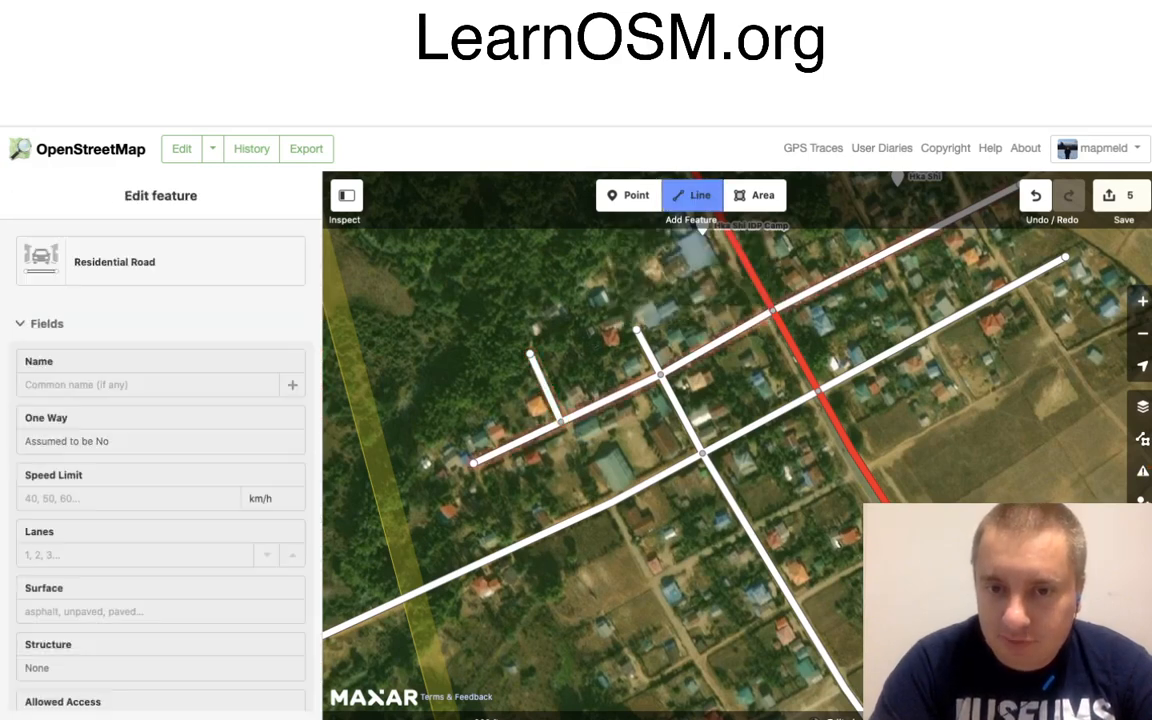
{"action": "left_click", "coordinate": [611, 501]}
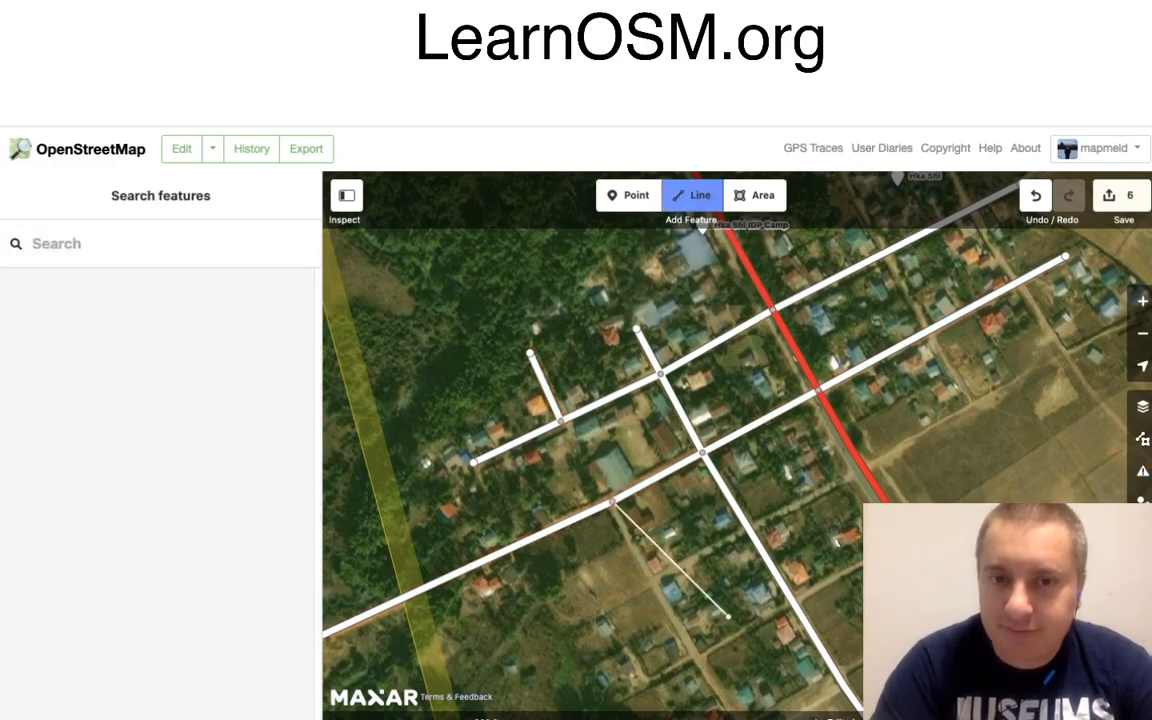
{"action": "left_click_drag", "start_coordinate": [728, 612], "coordinate": [591, 421]}
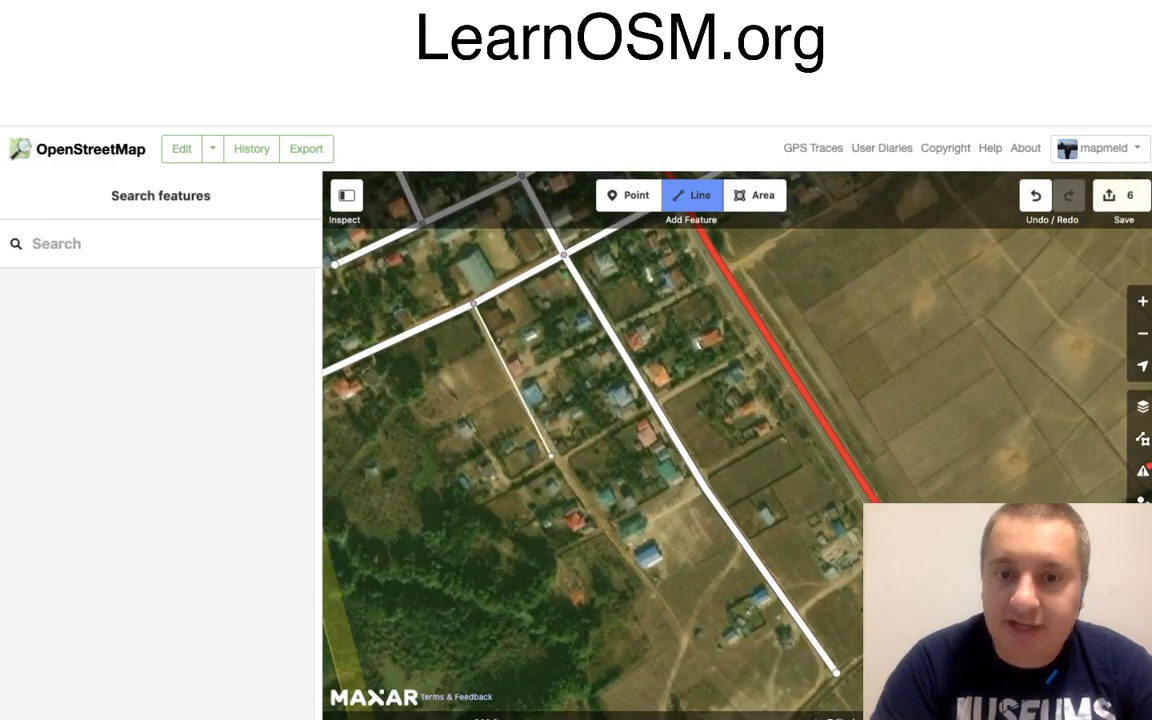
{"action": "left_click", "coordinate": [552, 455]}
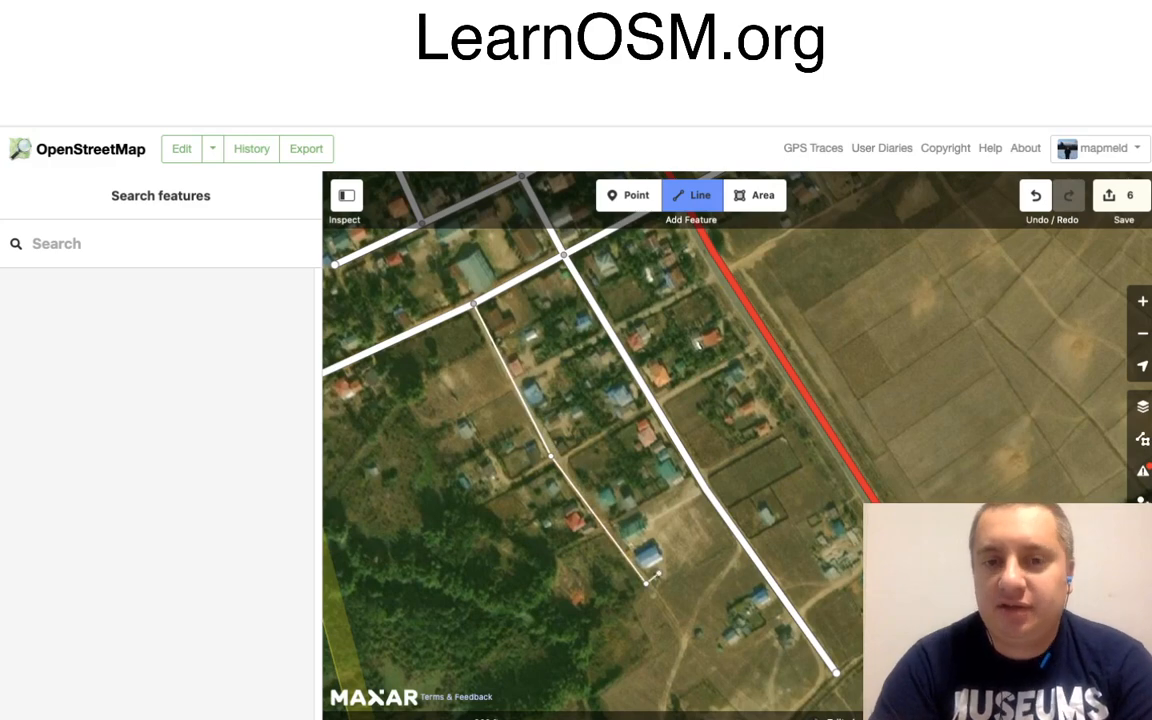
{"action": "left_click", "coordinate": [648, 582]}
{"action": "key", "text": "Return"}
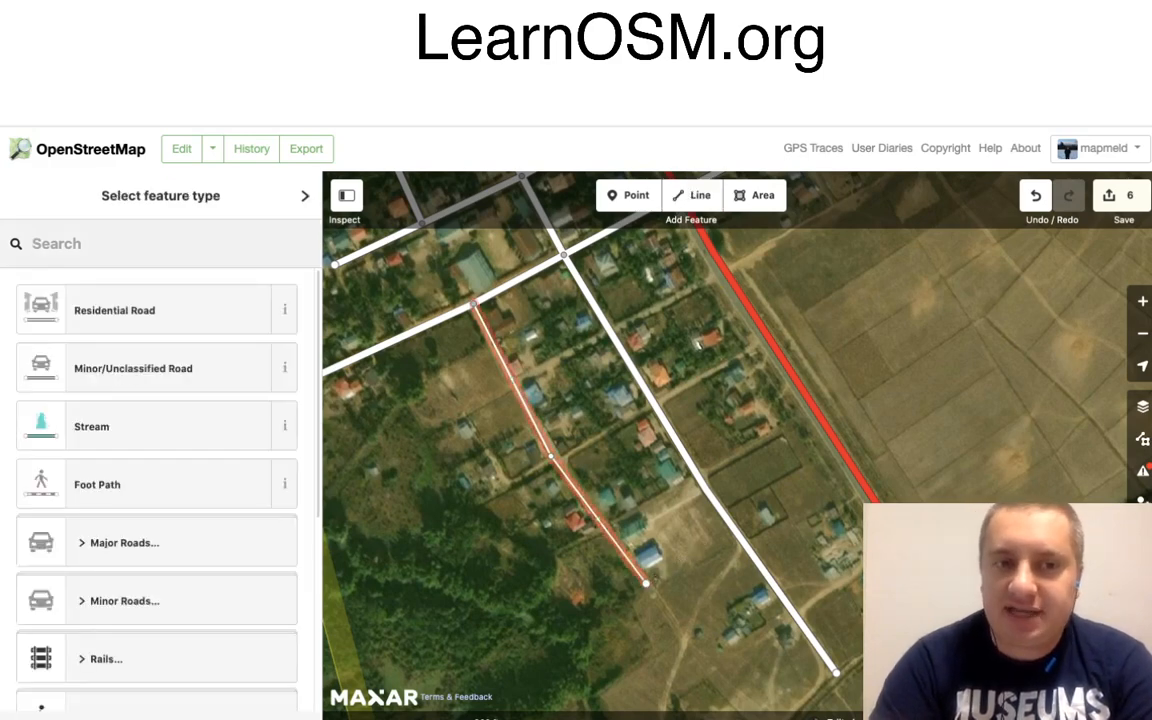
{"action": "left_click", "coordinate": [143, 310]}
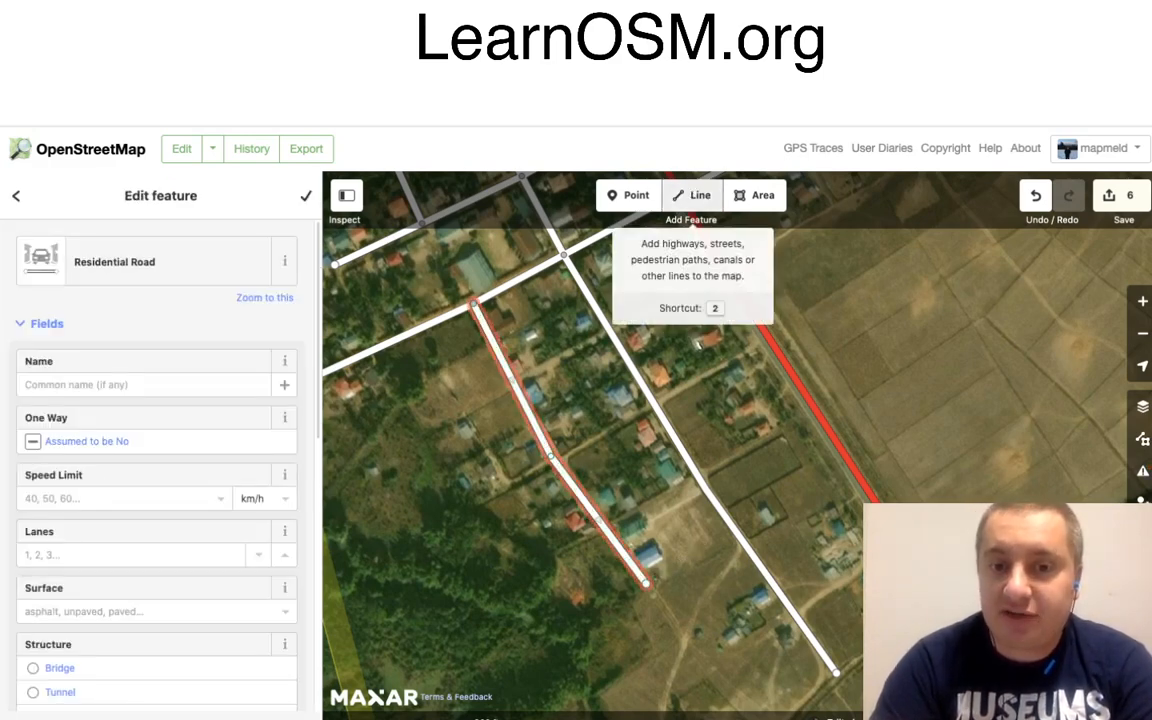
Draw a Residential Road from the bend of the westernmost street northeast across the parallel road, joined to the highway.
{"action": "left_click", "coordinate": [692, 195]}
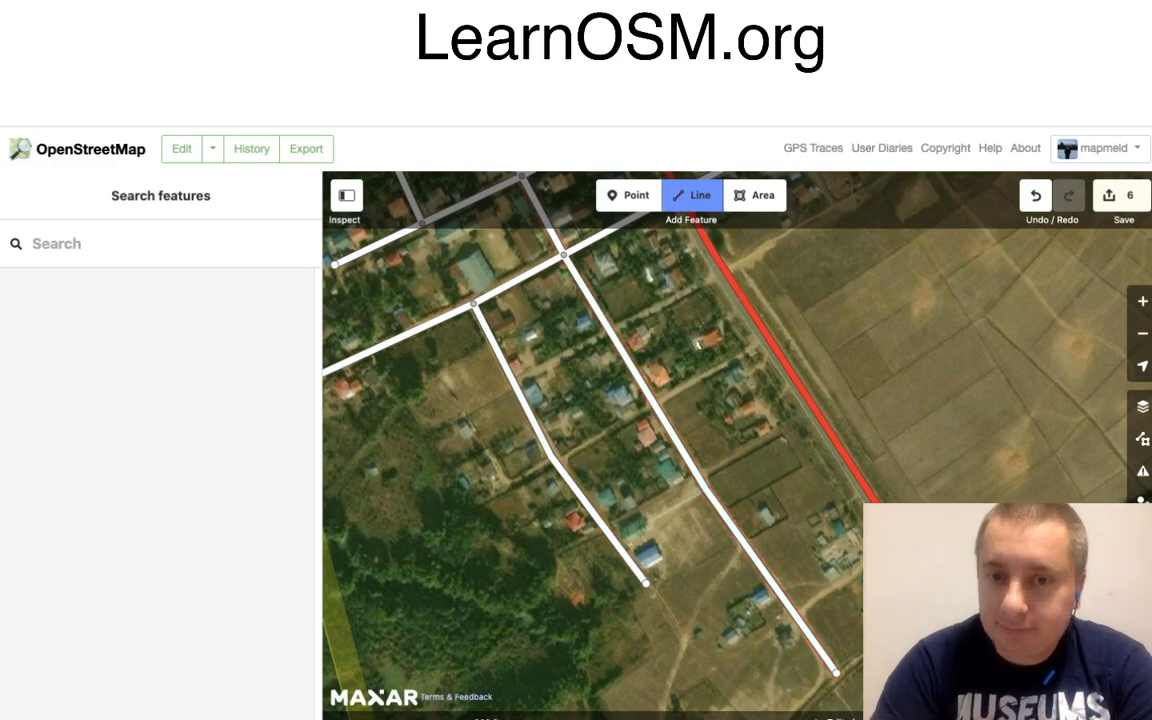
{"action": "left_click", "coordinate": [555, 459]}
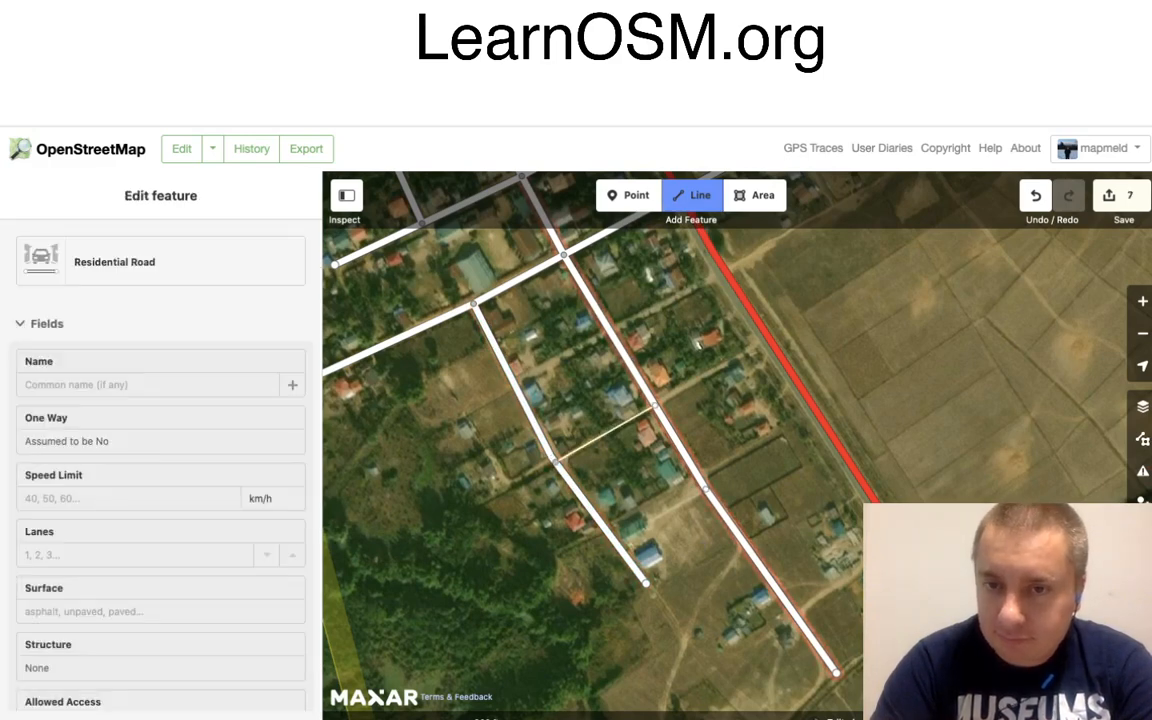
{"action": "left_click", "coordinate": [655, 407]}
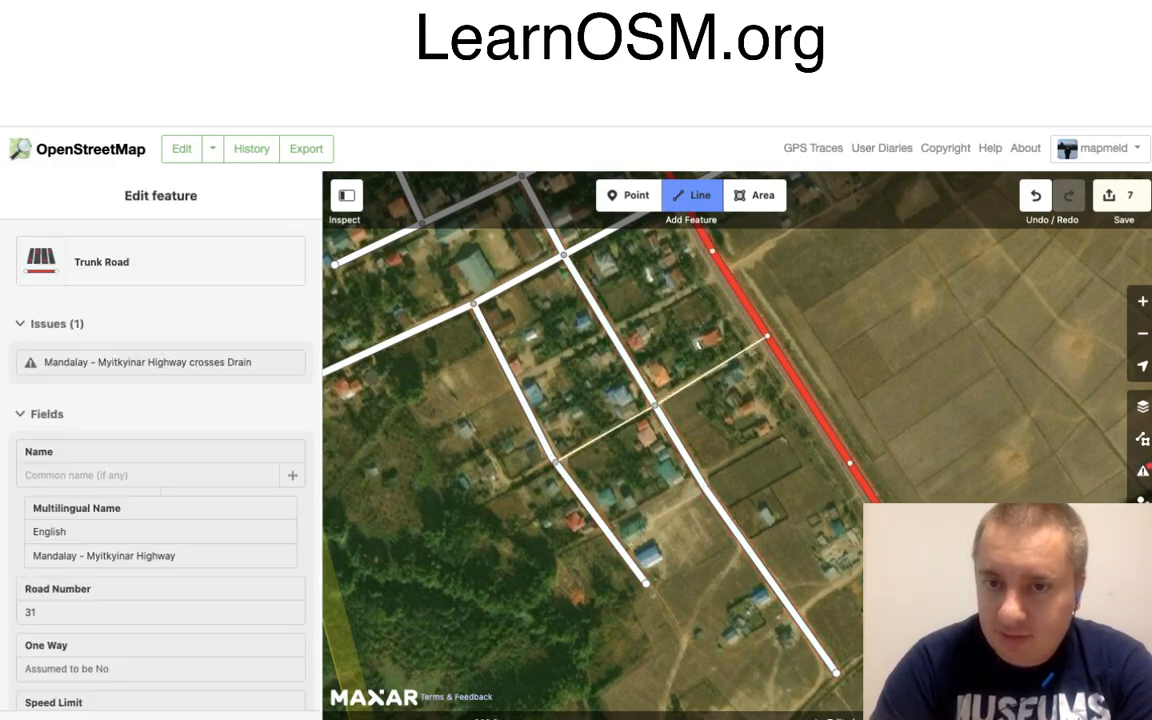
{"action": "left_click", "coordinate": [768, 340]}
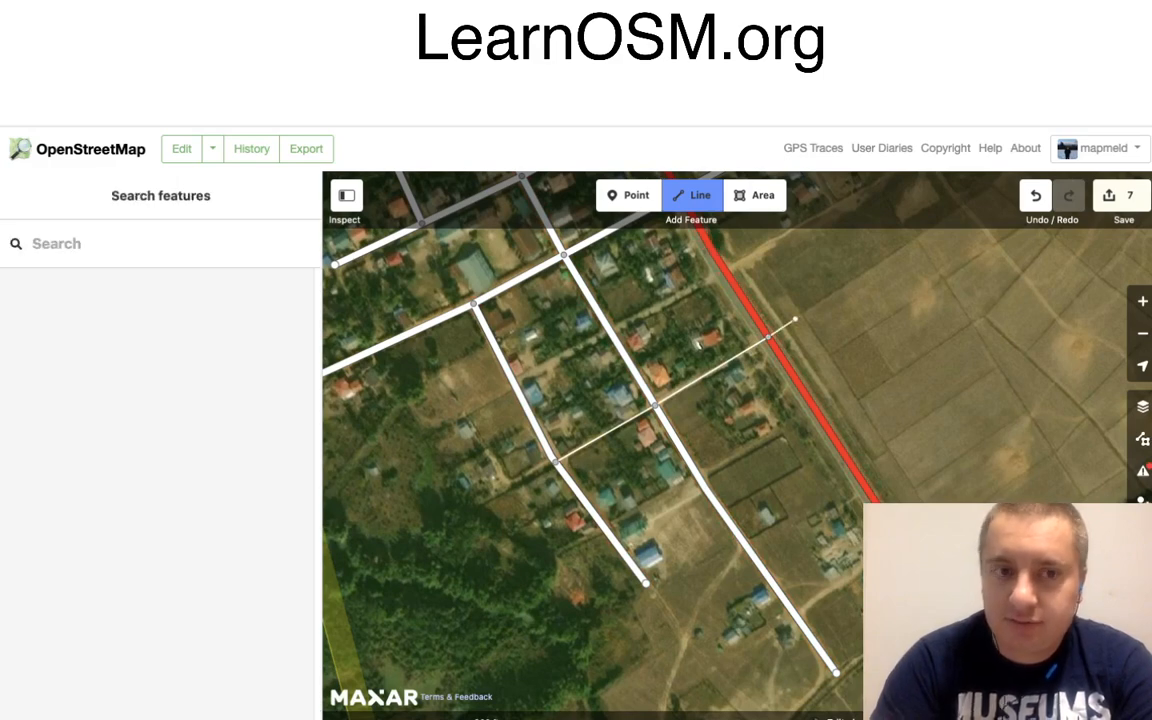
{"action": "left_click", "coordinate": [768, 340]}
{"action": "left_click", "coordinate": [114, 310]}
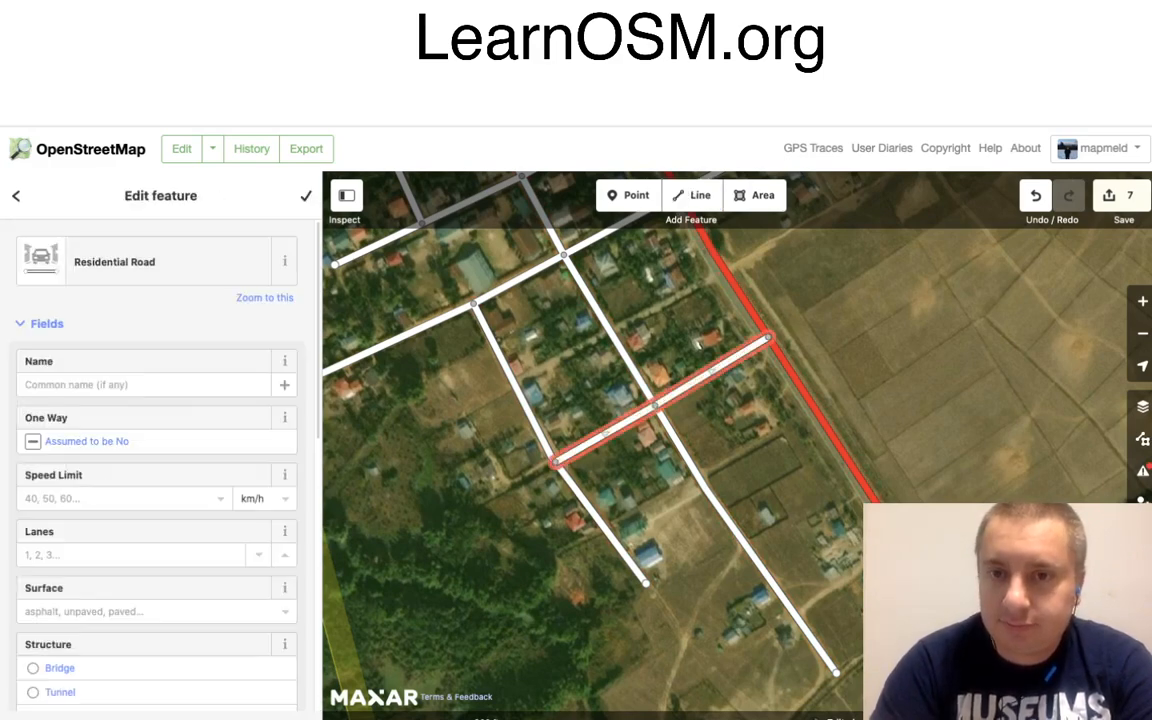
{"action": "left_click", "coordinate": [755, 195]}
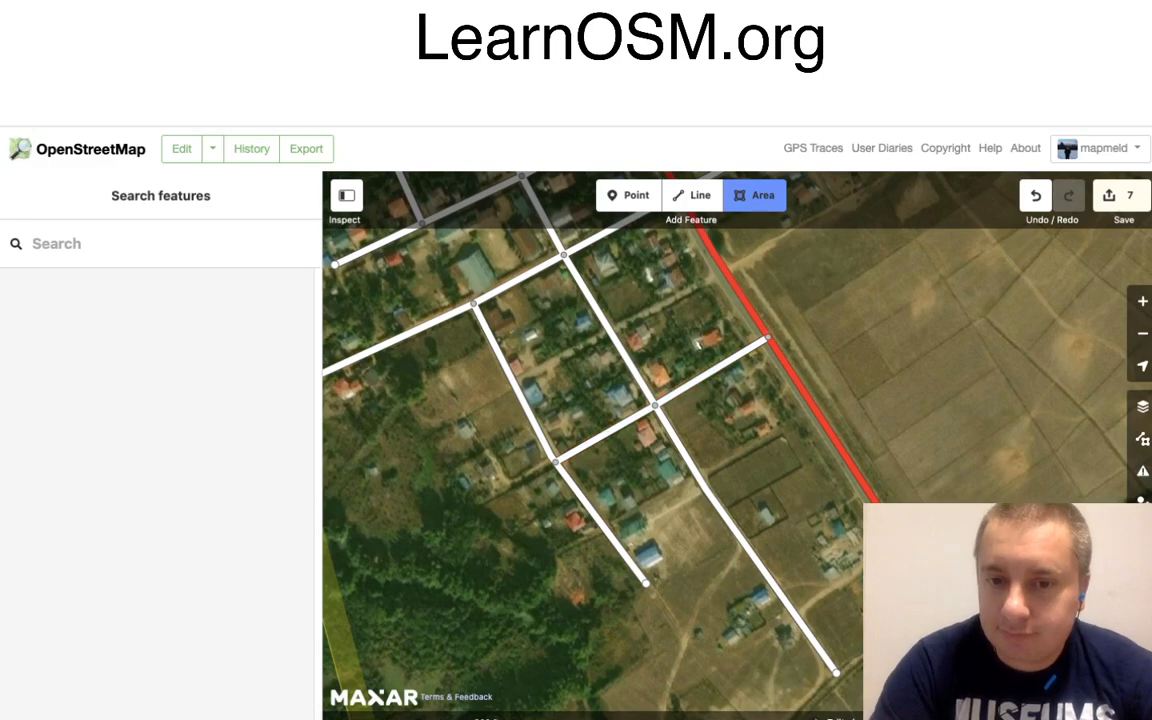
{"action": "left_click_drag", "start_coordinate": [655, 405], "coordinate": [626, 359]}
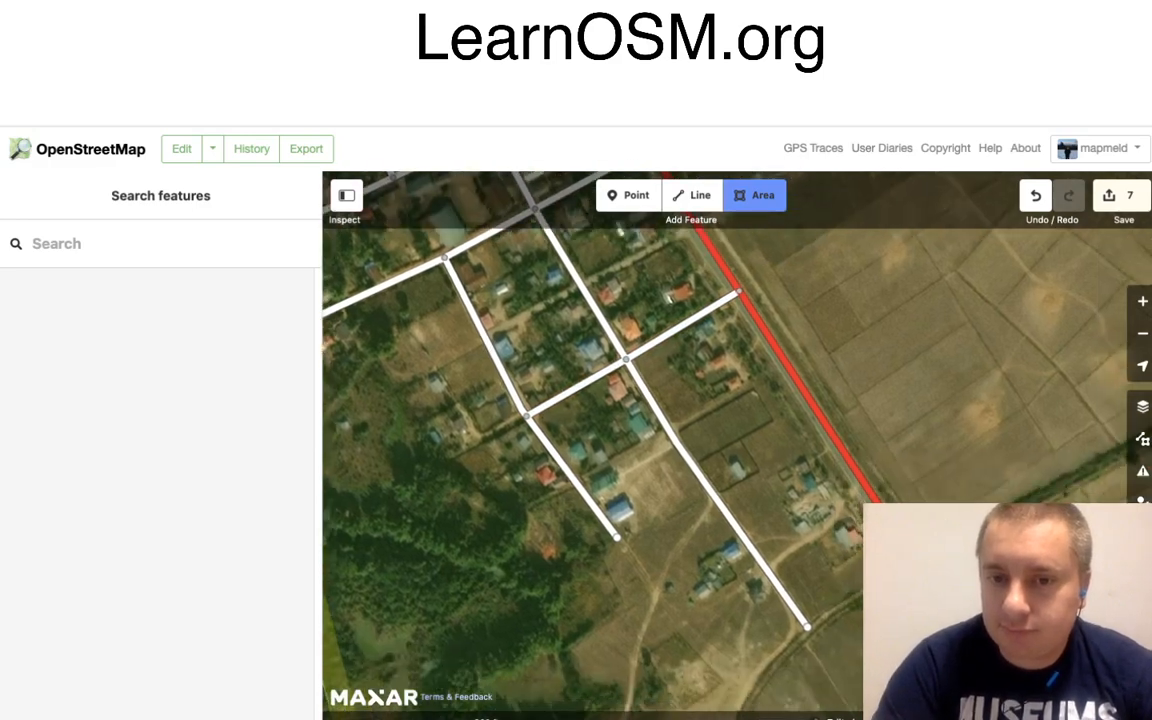
{"action": "key", "text": "Escape"}
Outline the blue-roofed building near the southern end of the westernmost street as a four-cornered area.
{"action": "scroll", "coordinate": [653, 498], "scroll_direction": "up", "scroll_amount": 3}
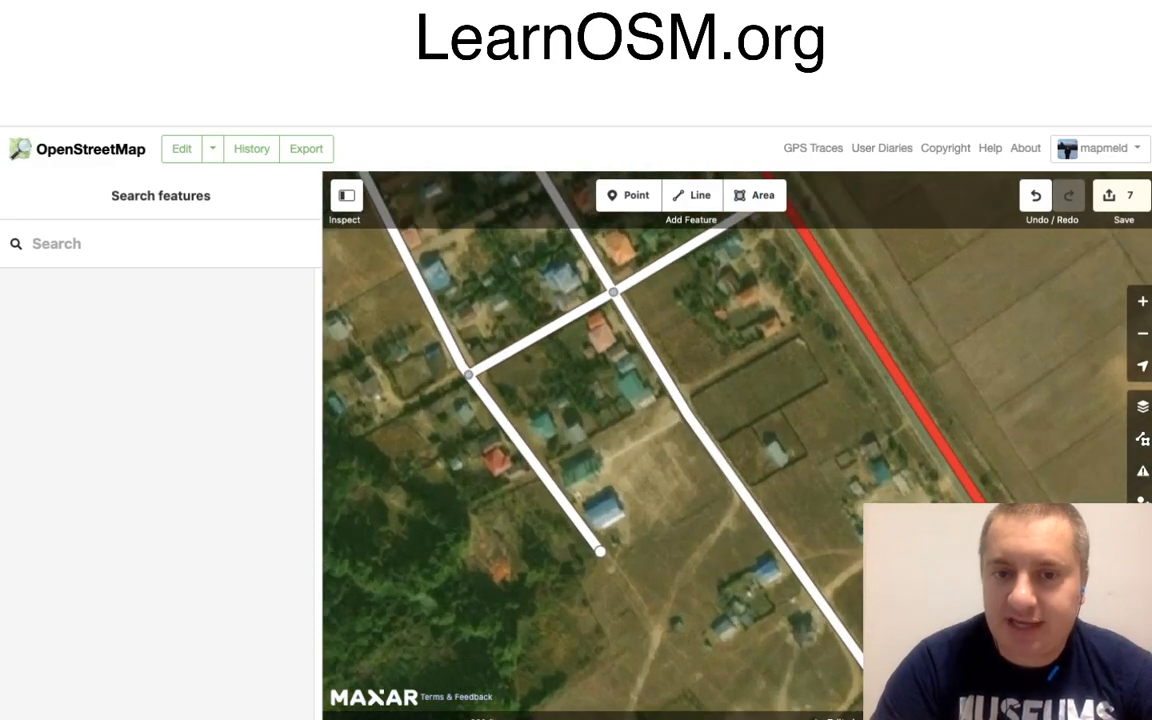
{"action": "scroll", "coordinate": [654, 511], "scroll_direction": "up", "scroll_amount": 3}
{"action": "scroll", "coordinate": [652, 500], "scroll_direction": "up", "scroll_amount": 1}
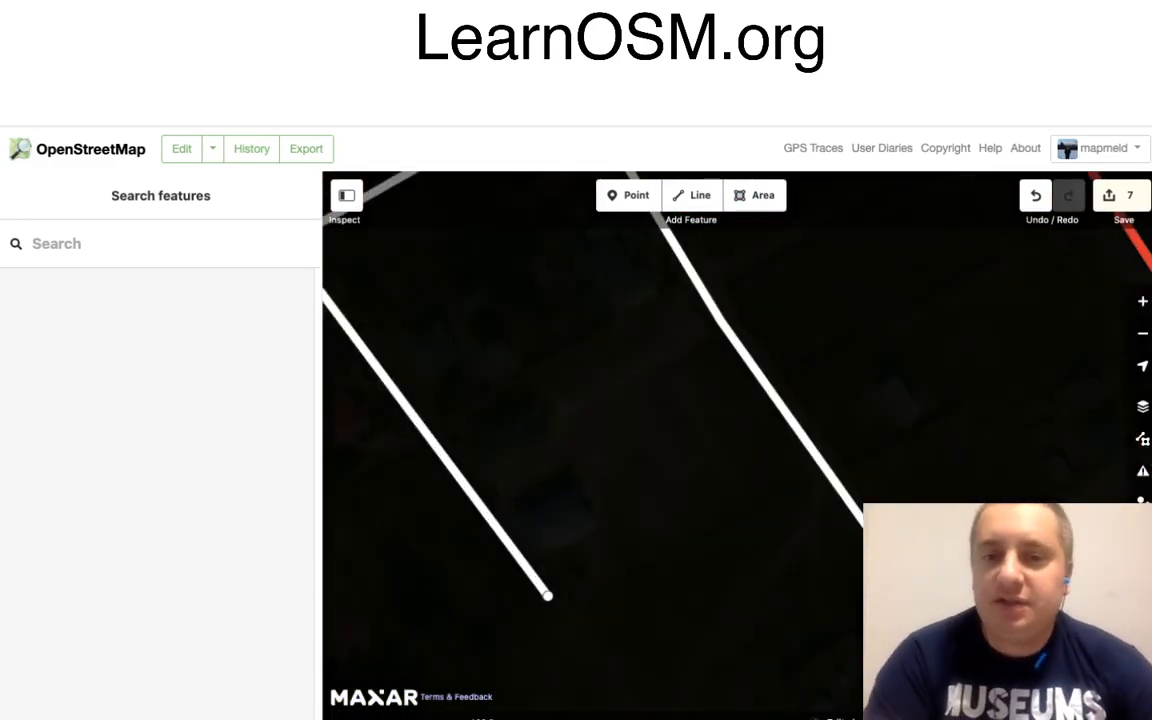
{"action": "left_click", "coordinate": [755, 196]}
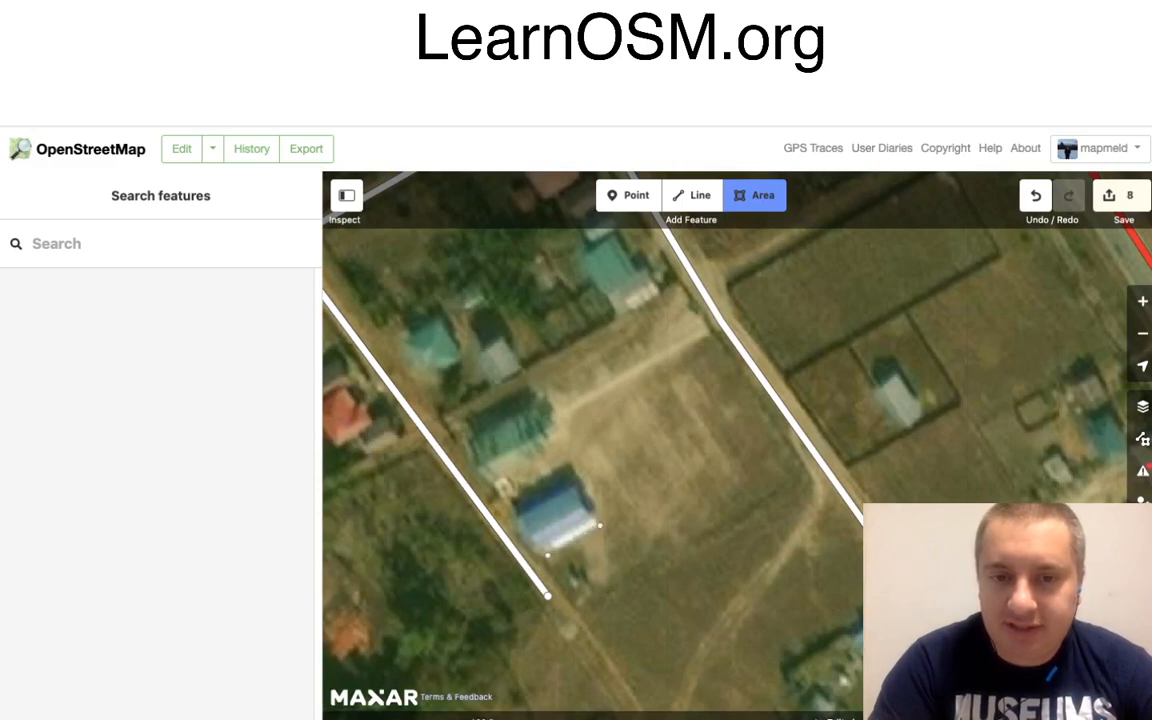
{"action": "left_click", "coordinate": [575, 486]}
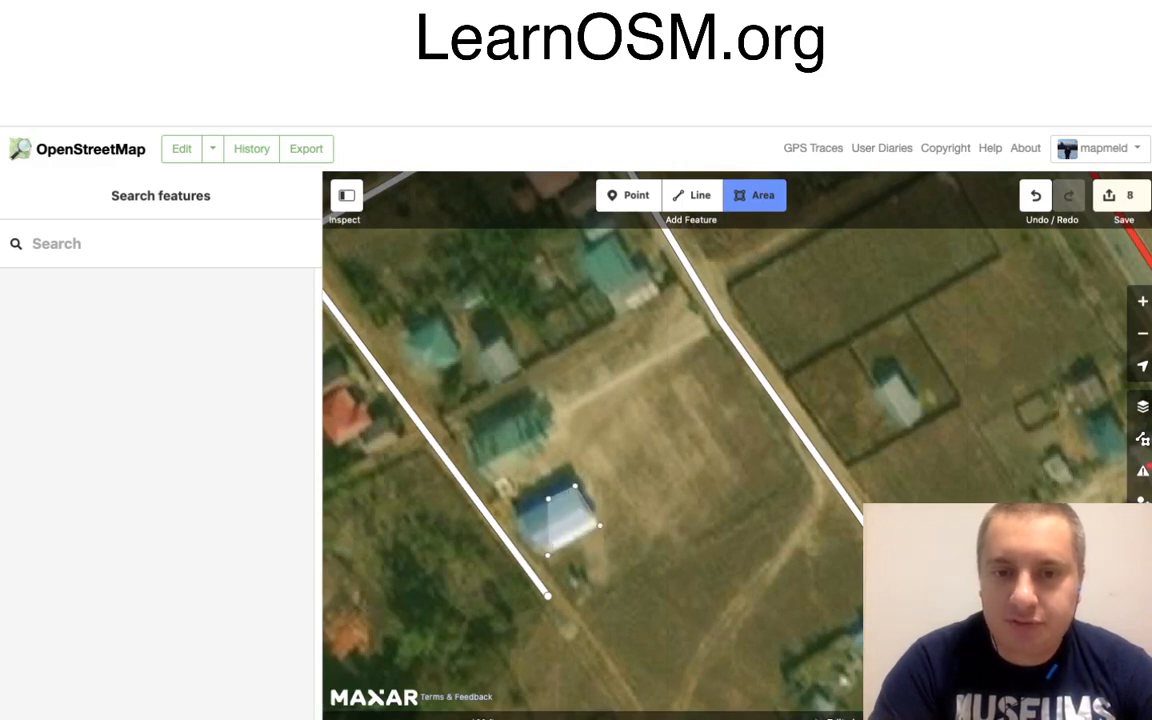
{"action": "left_click", "coordinate": [519, 517]}
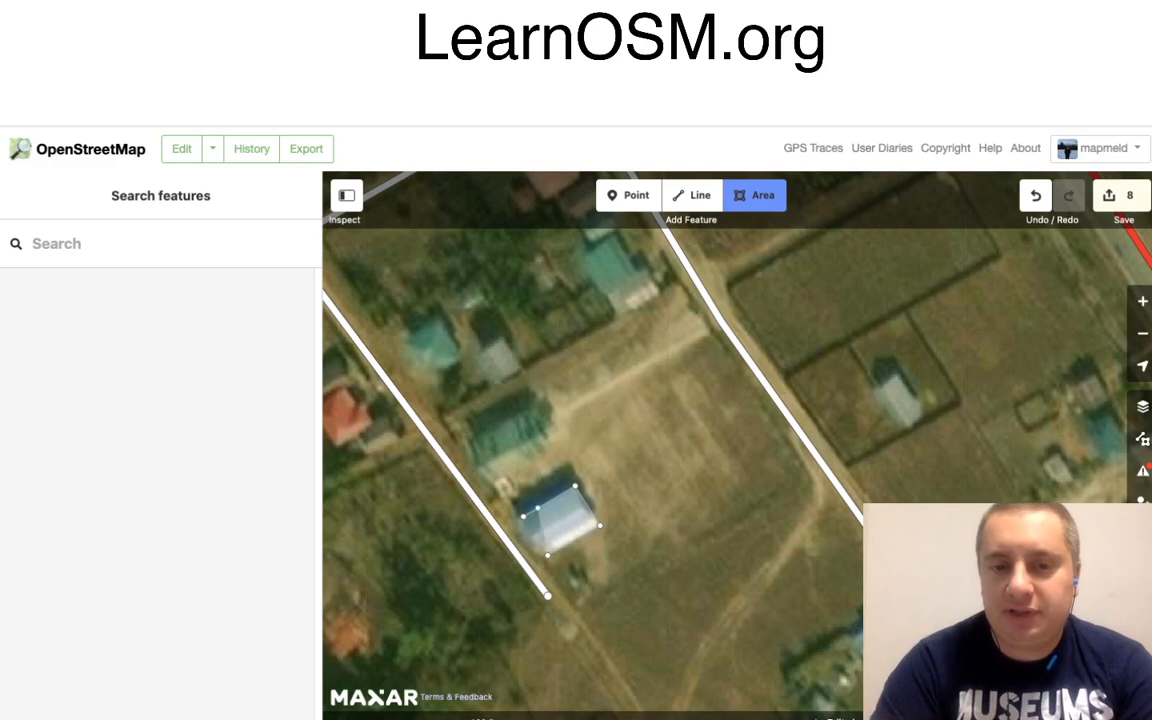
{"action": "left_click", "coordinate": [523, 517]}
{"action": "left_click", "coordinate": [547, 555]}
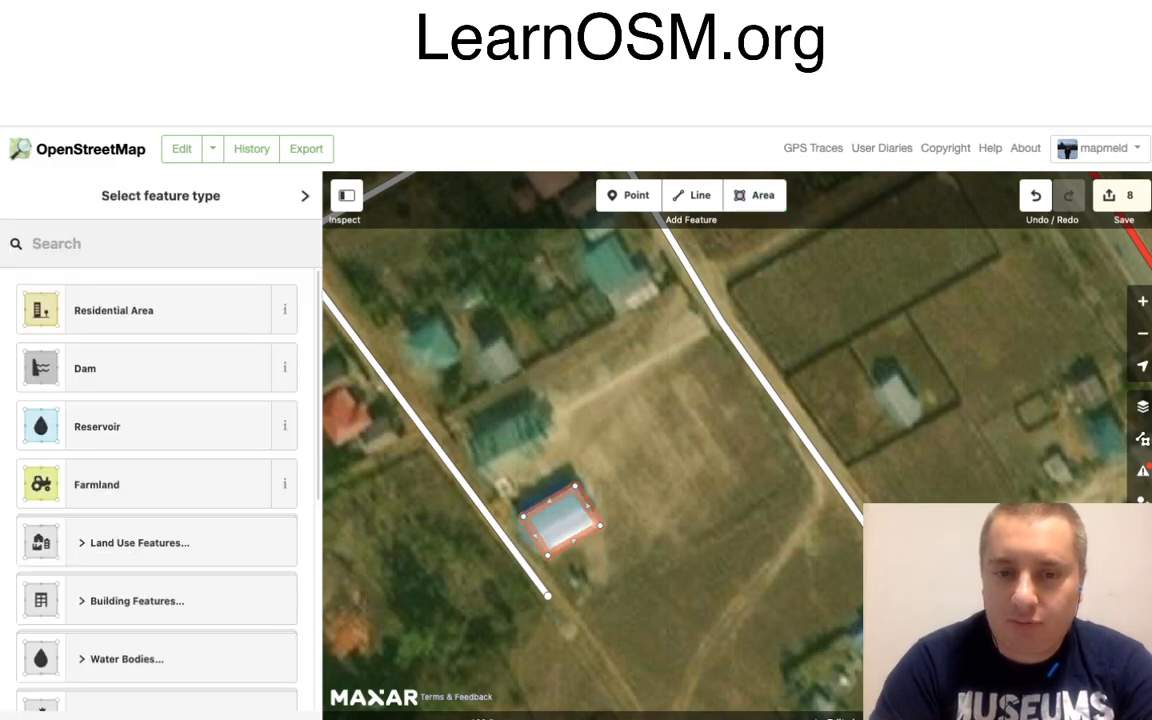
Square the corners of the outlined area and set its feature type to Building.
{"action": "right_click", "coordinate": [566, 541]}
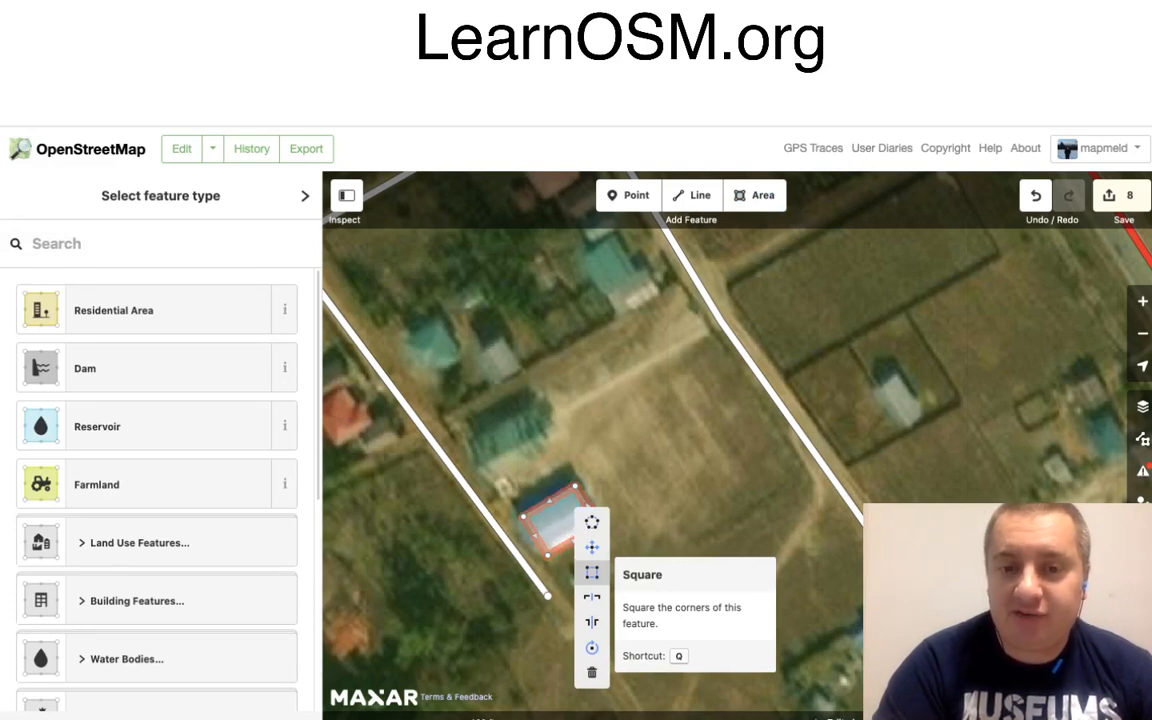
{"action": "left_click", "coordinate": [592, 571]}
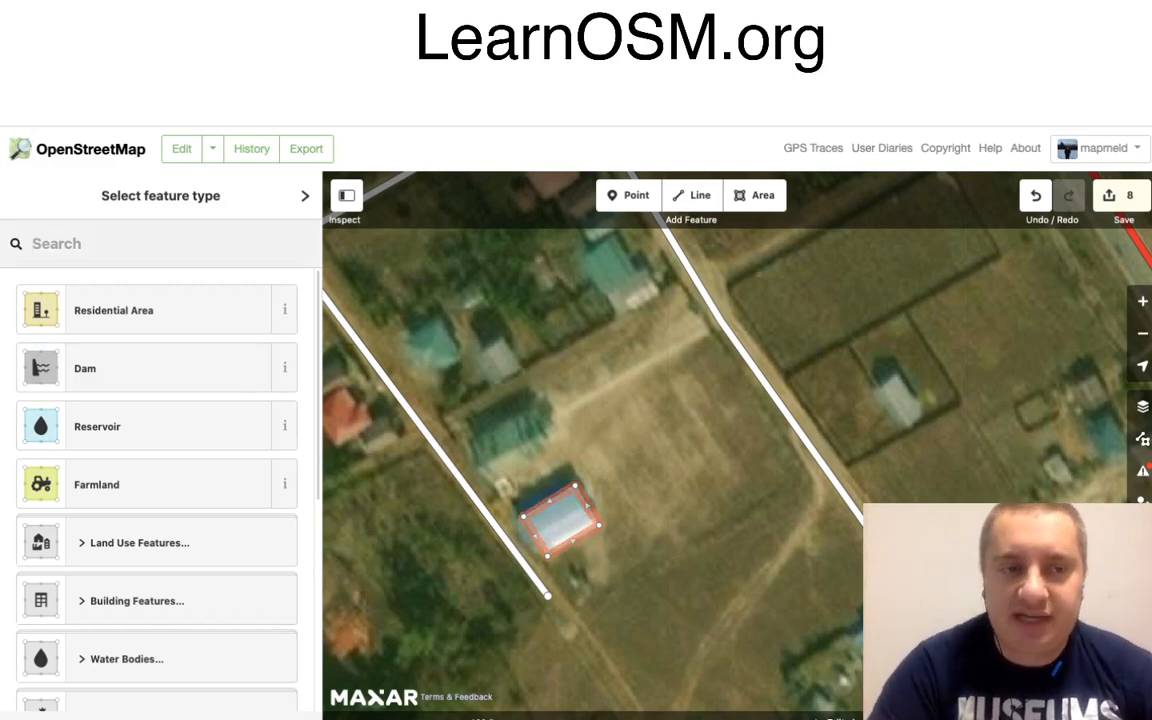
{"action": "type", "text": "buil"}
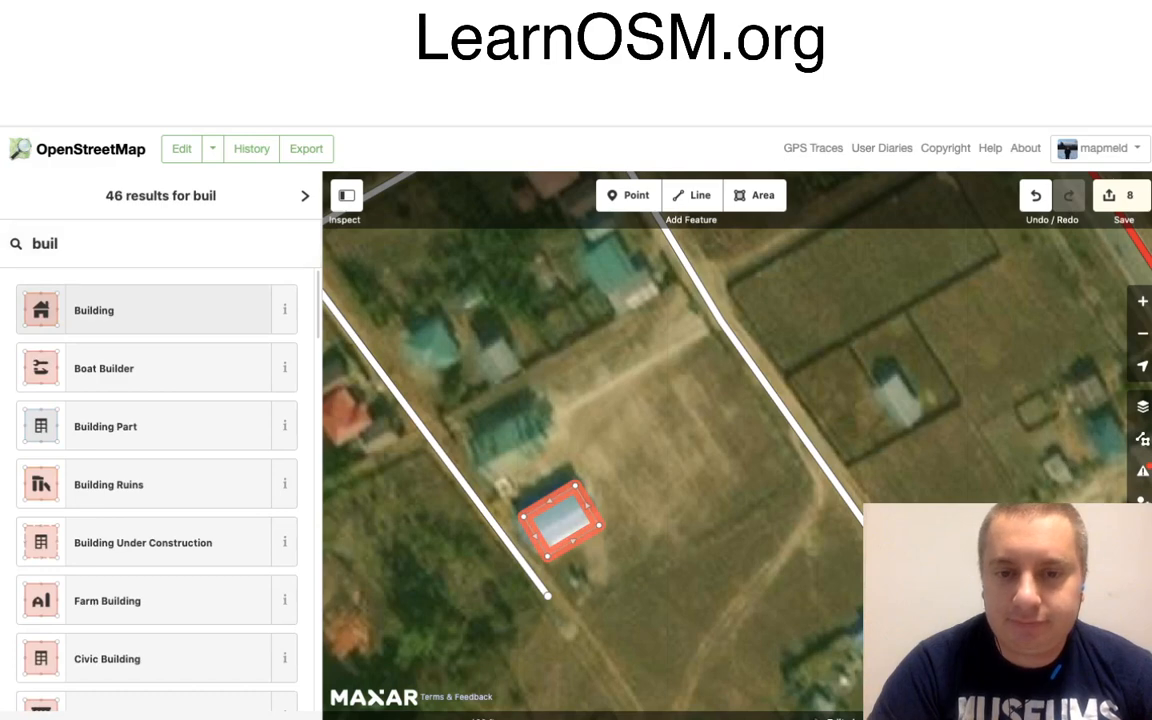
{"action": "key", "text": "Return"}
{"action": "key", "text": "Escape"}
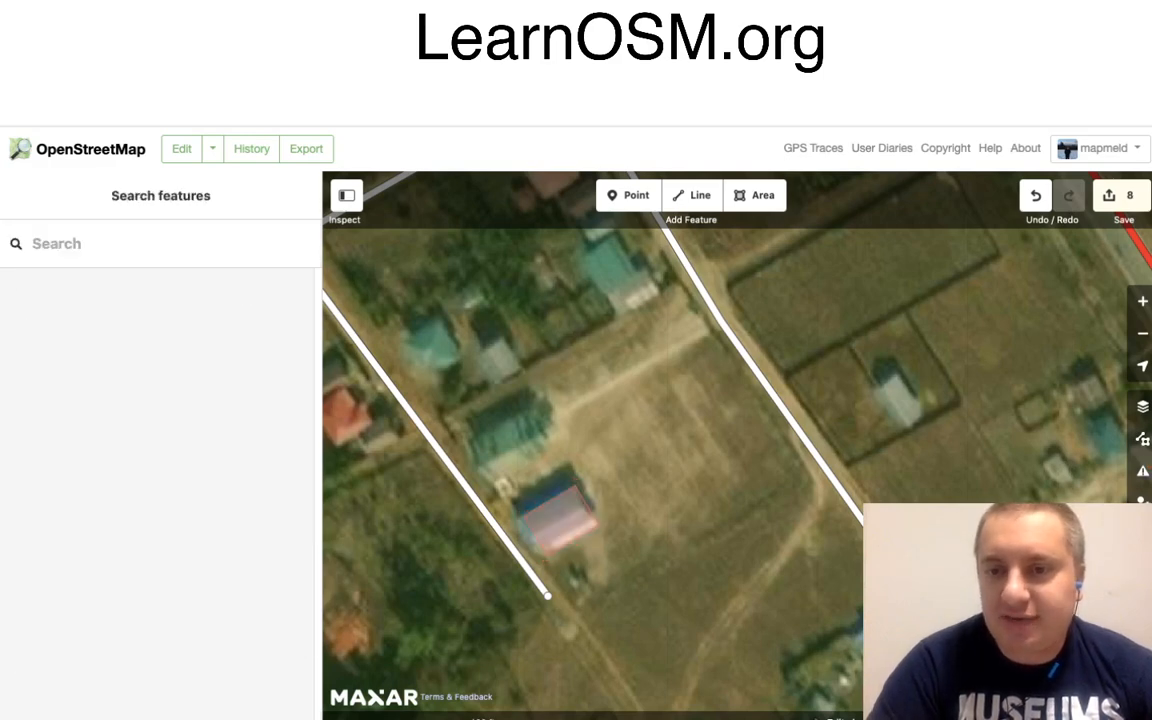
Draw a closed four-cornered line around the rectangular field just east of the parallel residential road.
{"action": "left_click_drag", "start_coordinate": [600, 400], "coordinate": [611, 523]}
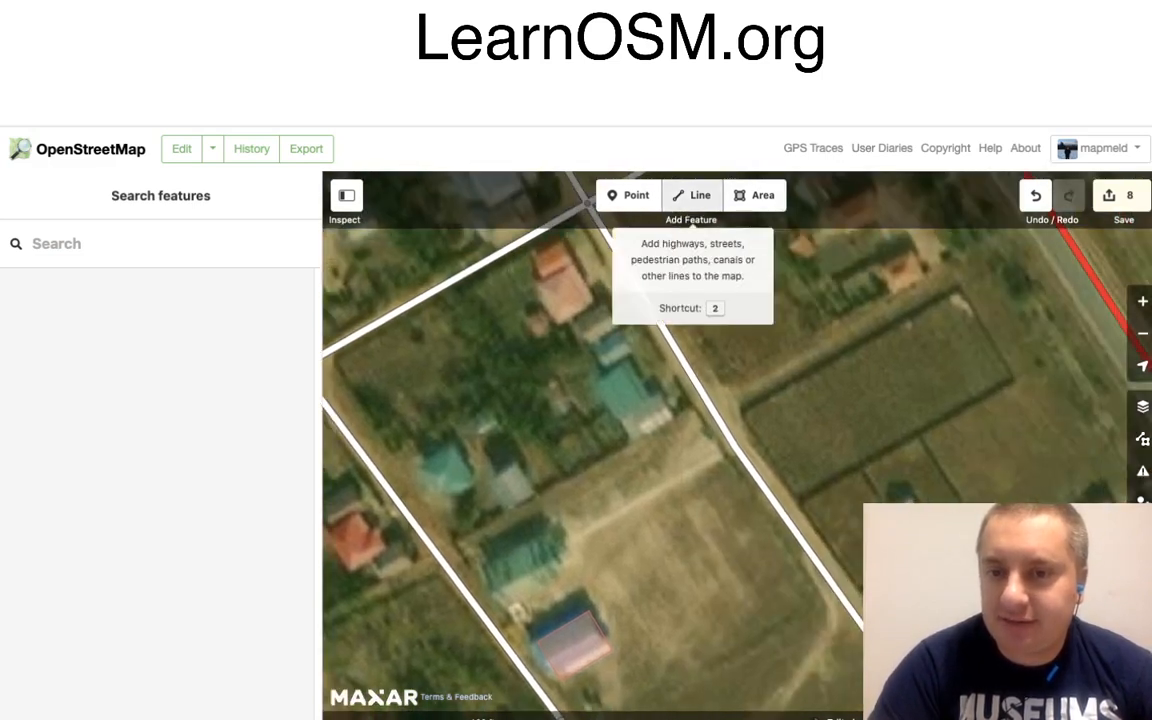
{"action": "key", "text": "2"}
{"action": "left_click", "coordinate": [794, 500]}
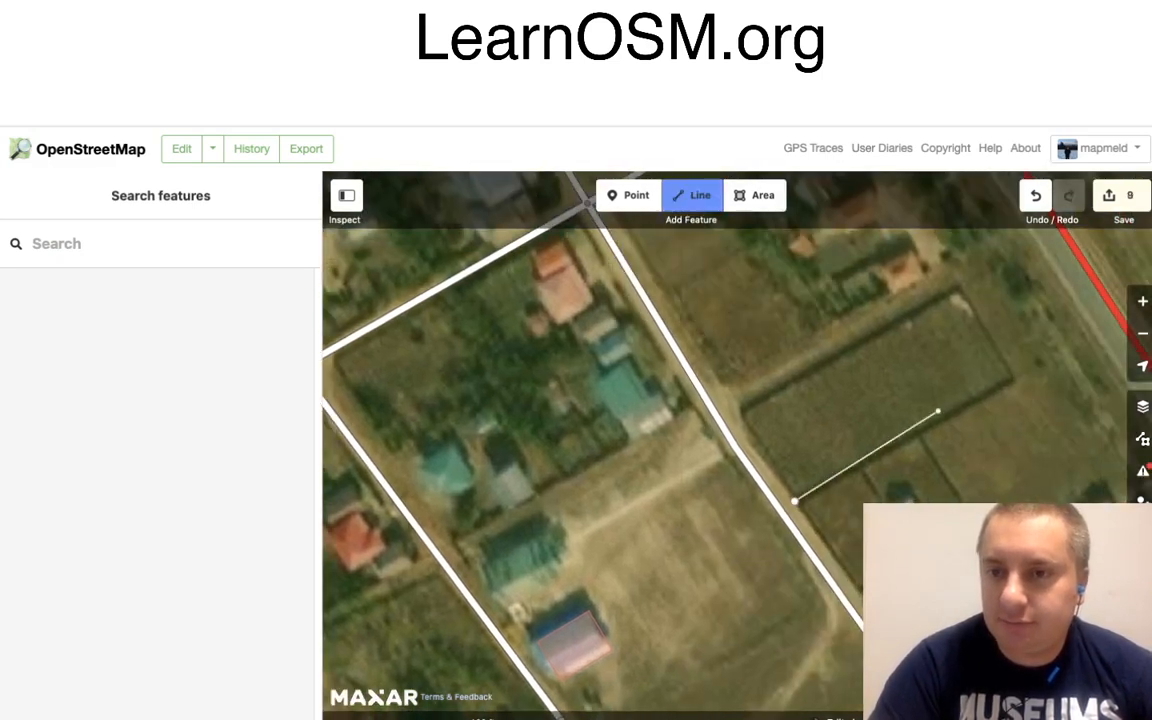
{"action": "left_click", "coordinate": [1013, 380]}
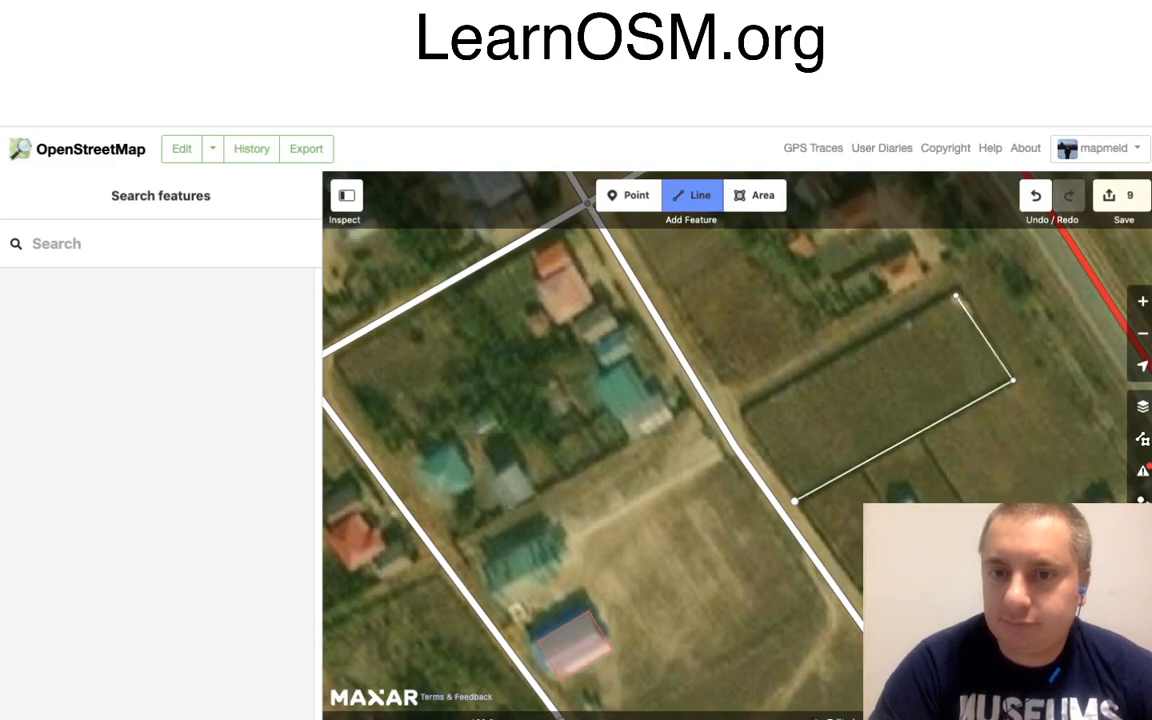
{"action": "left_click", "coordinate": [958, 289]}
{"action": "left_click", "coordinate": [741, 408]}
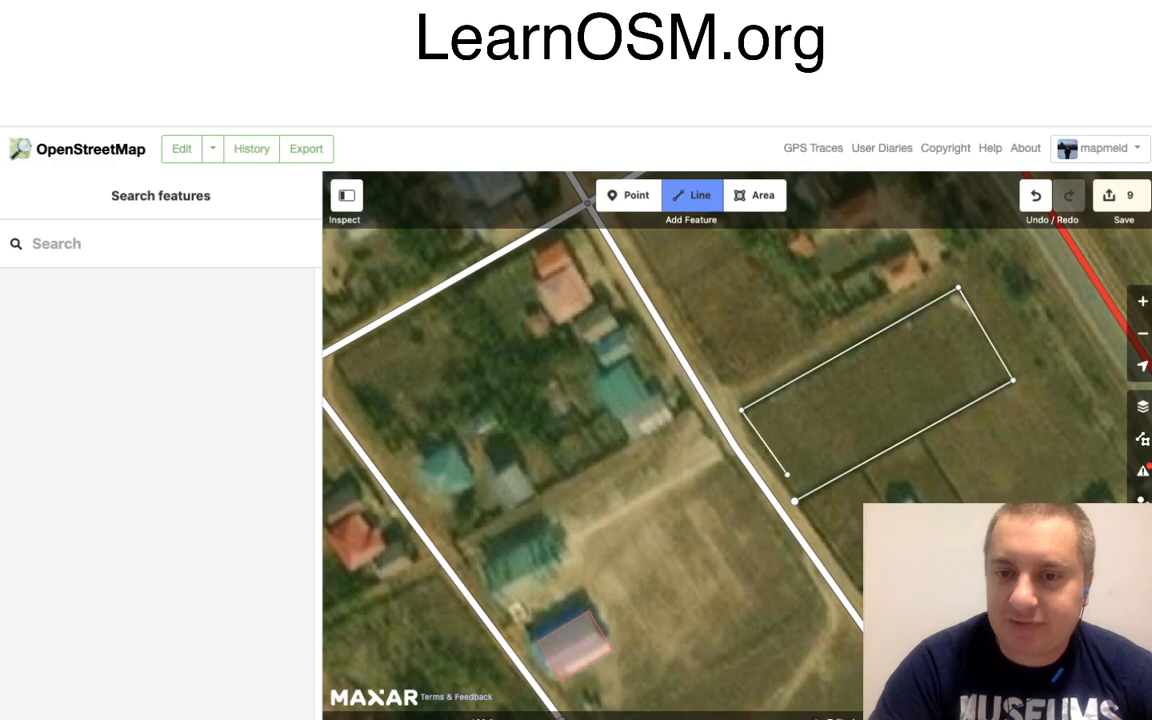
{"action": "left_click", "coordinate": [794, 500]}
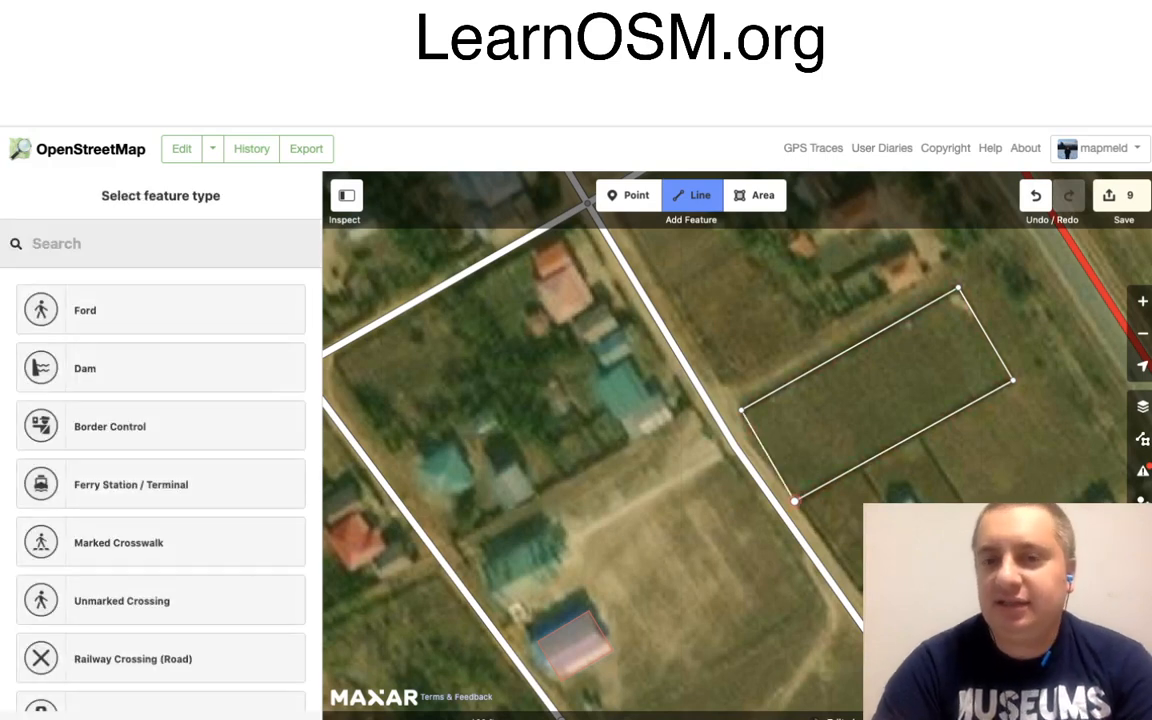
{"action": "left_click", "coordinate": [794, 500]}
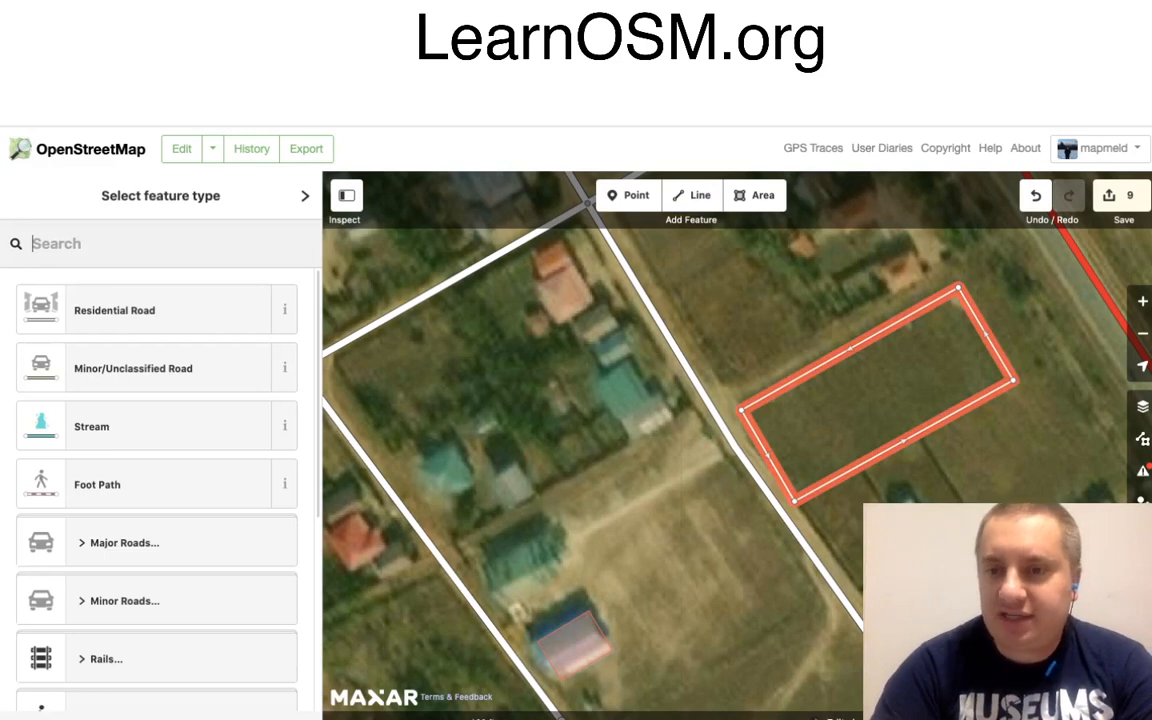
Set the feature type of the closed line around the field to Fence.
{"action": "type", "text": "fence"}
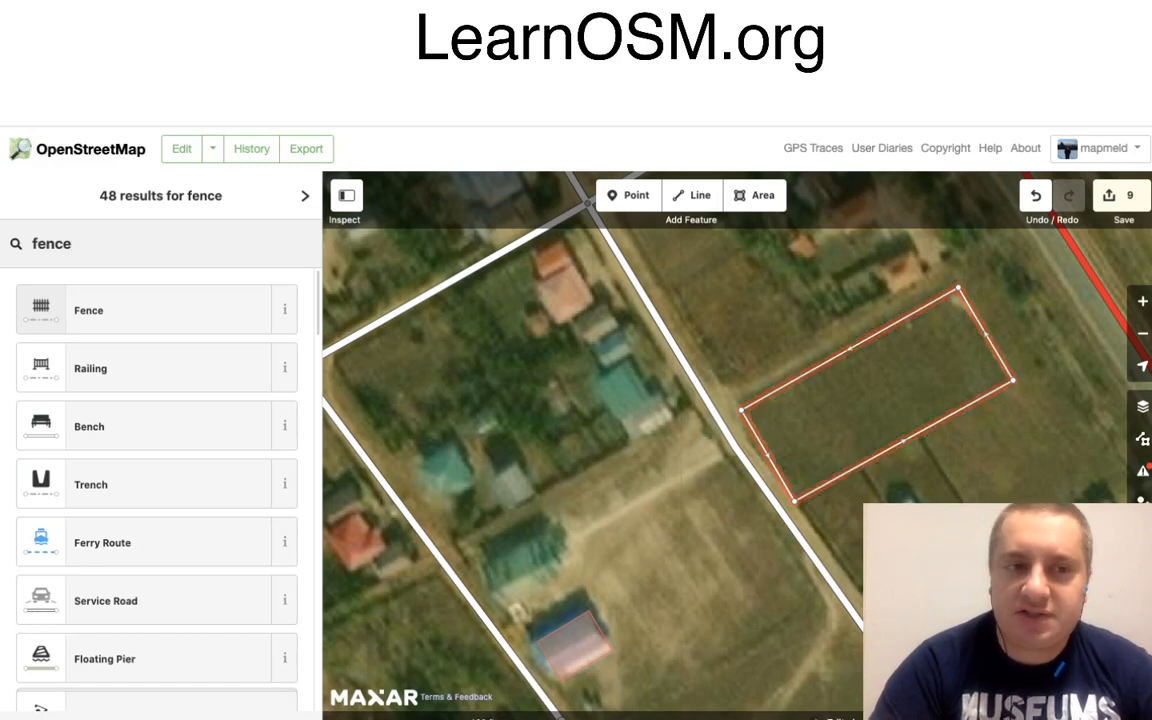
{"action": "key", "text": "Return"}
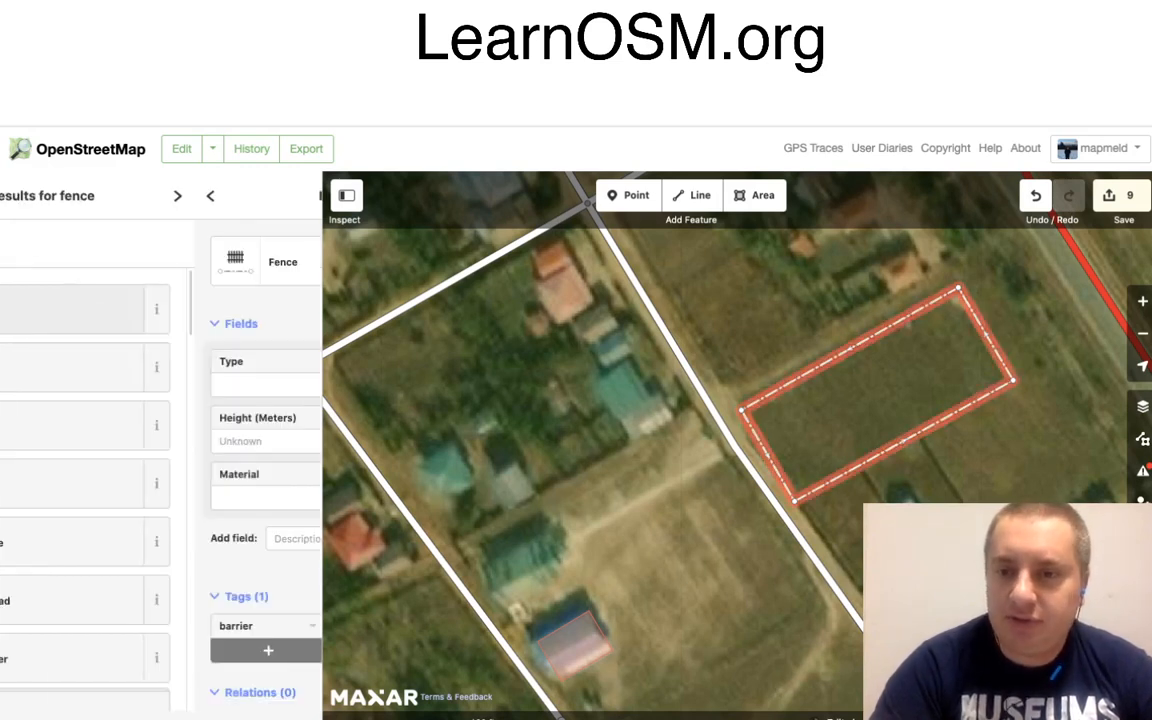
{"action": "key", "text": "Escape"}
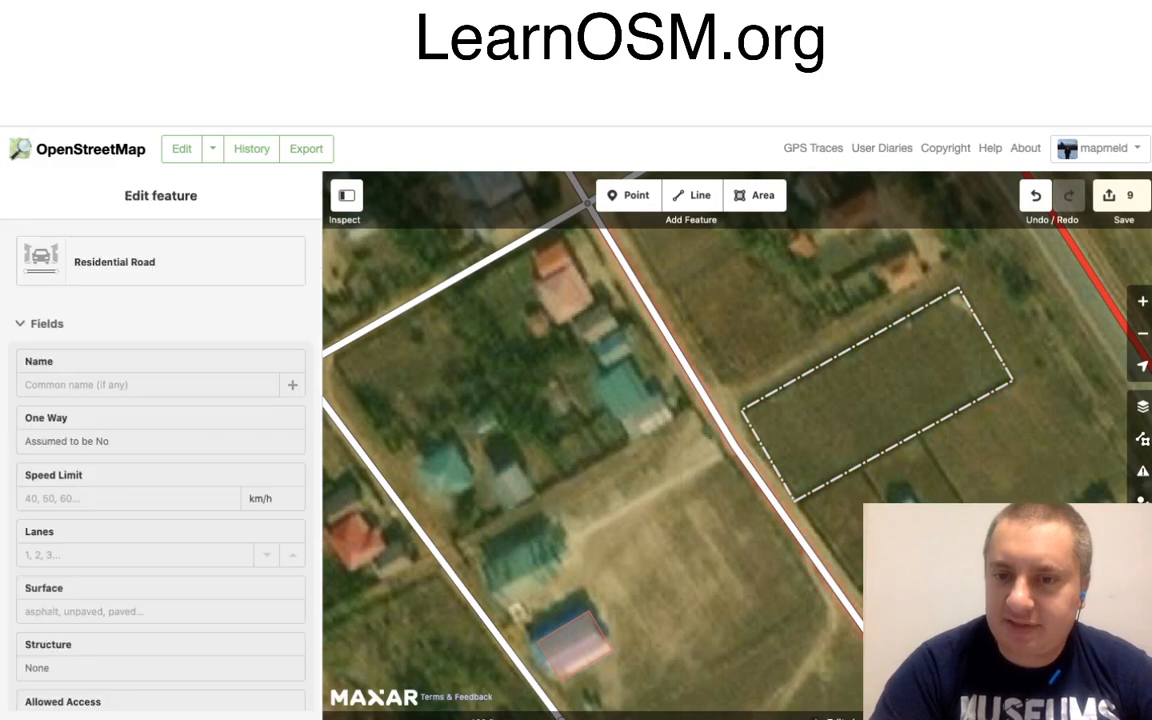
Draw a line around the adjoining plot to the south, joined at both ends to the field's fence, as a Fence.
{"action": "left_click", "coordinate": [692, 195]}
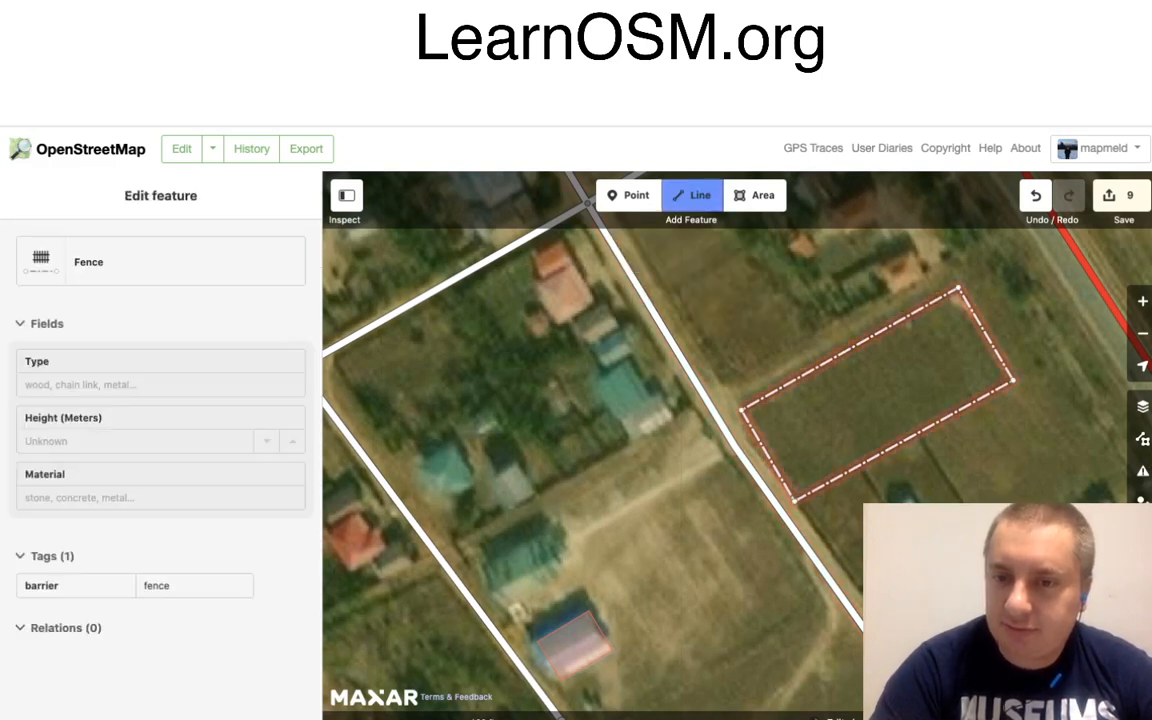
{"action": "left_click", "coordinate": [795, 497]}
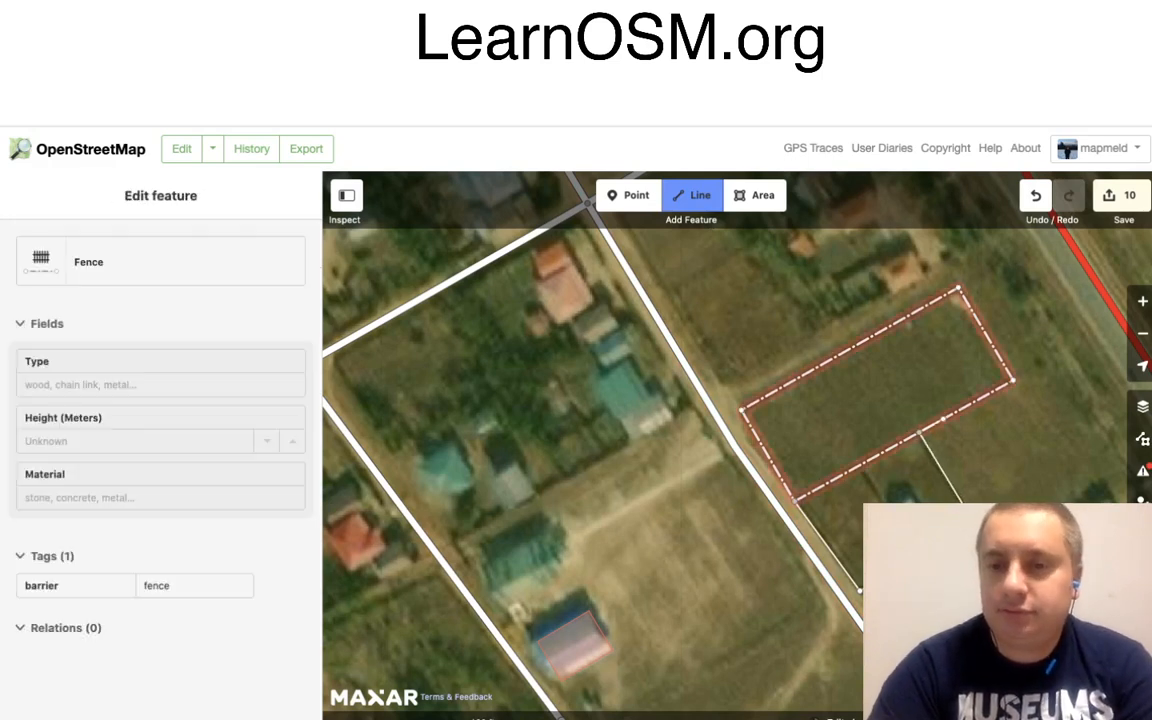
{"action": "double_click", "coordinate": [919, 432]}
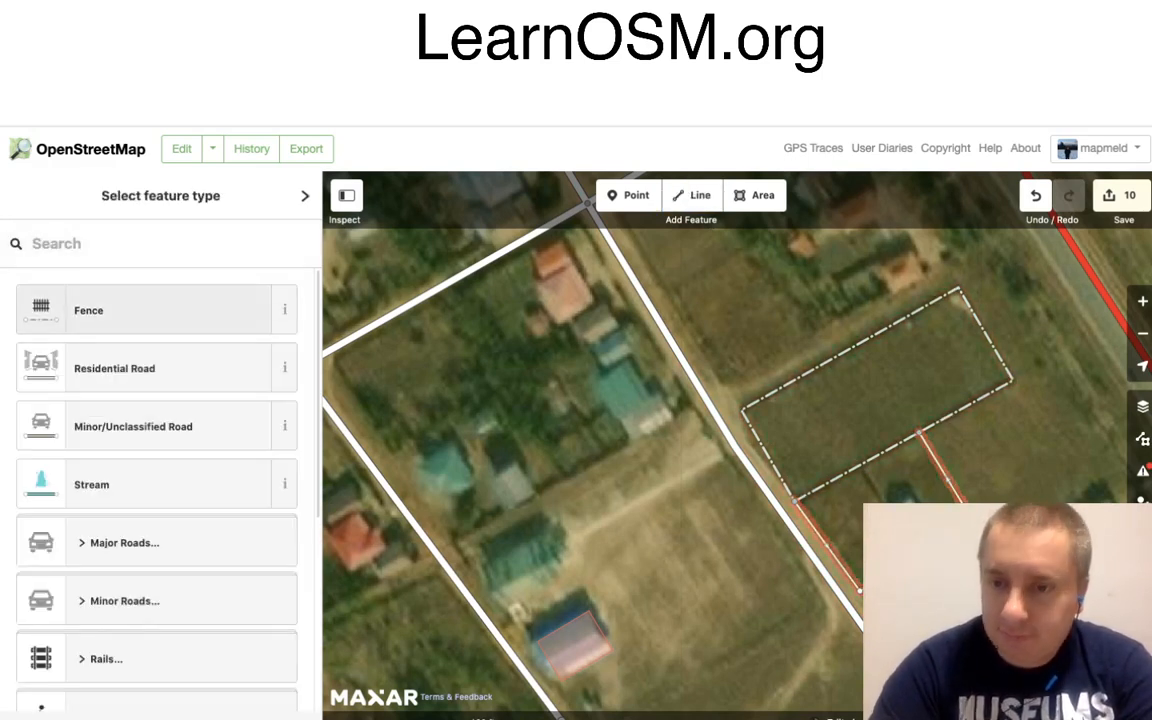
{"action": "left_click", "coordinate": [130, 308]}
Outline the house inside the southern fenced plot as an area and set its feature type to Building.
{"action": "left_click", "coordinate": [755, 195]}
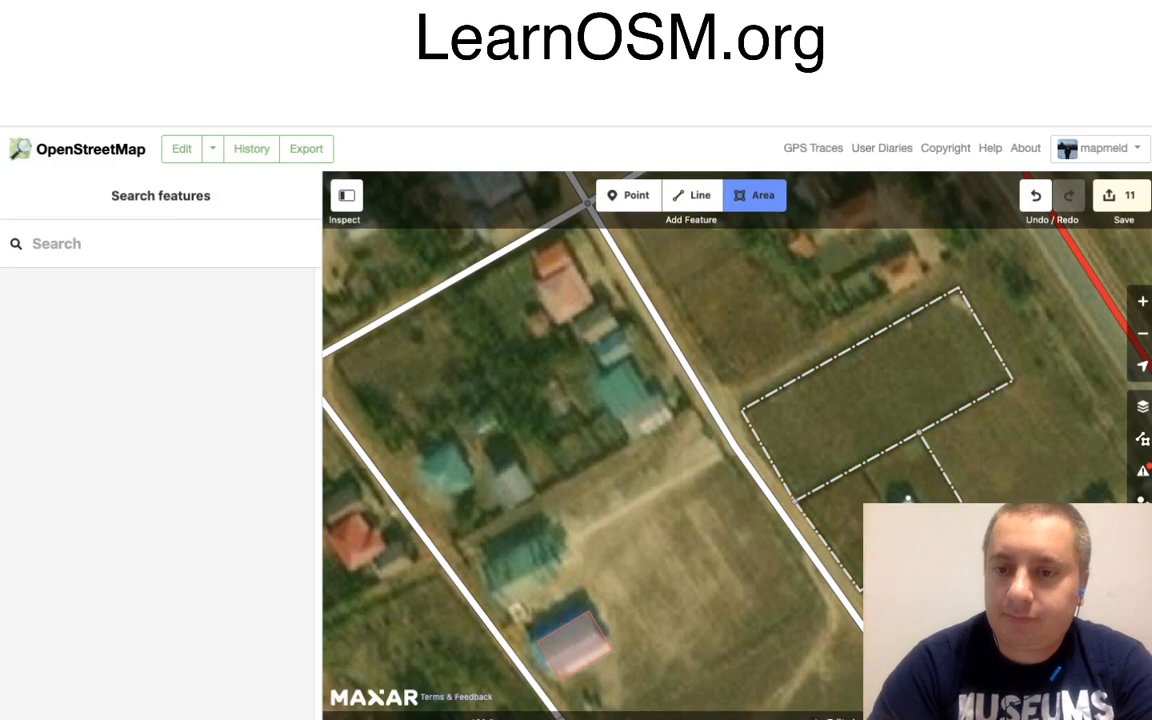
{"action": "left_click", "coordinate": [908, 499]}
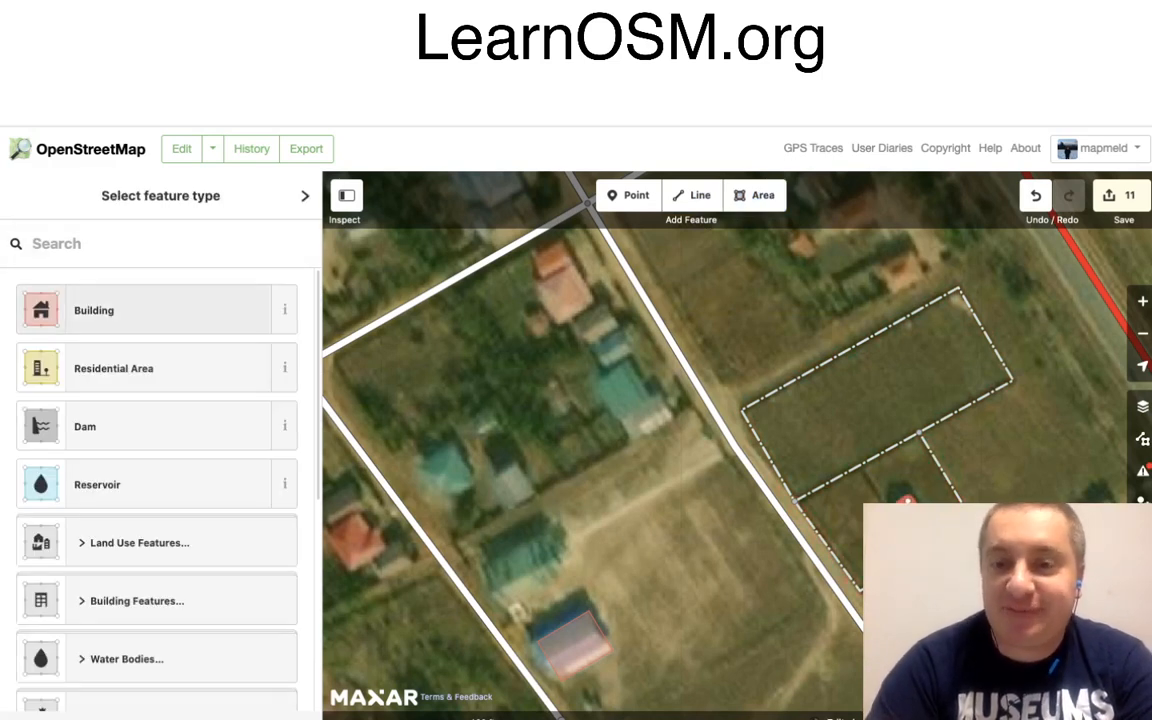
{"action": "left_click", "coordinate": [148, 310]}
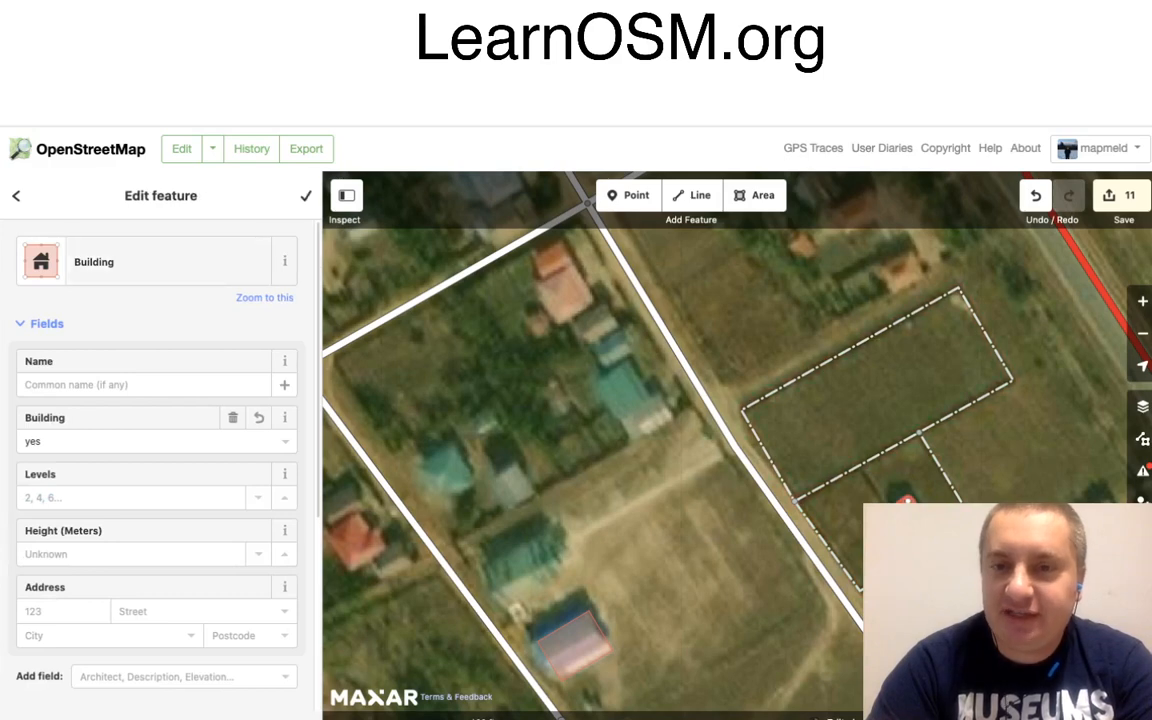
{"action": "key", "text": "Escape"}
Outline the orange-roofed house just north of the road intersection as a four-cornered area.
{"action": "scroll", "coordinate": [650, 400], "scroll_direction": "up", "scroll_amount": 3}
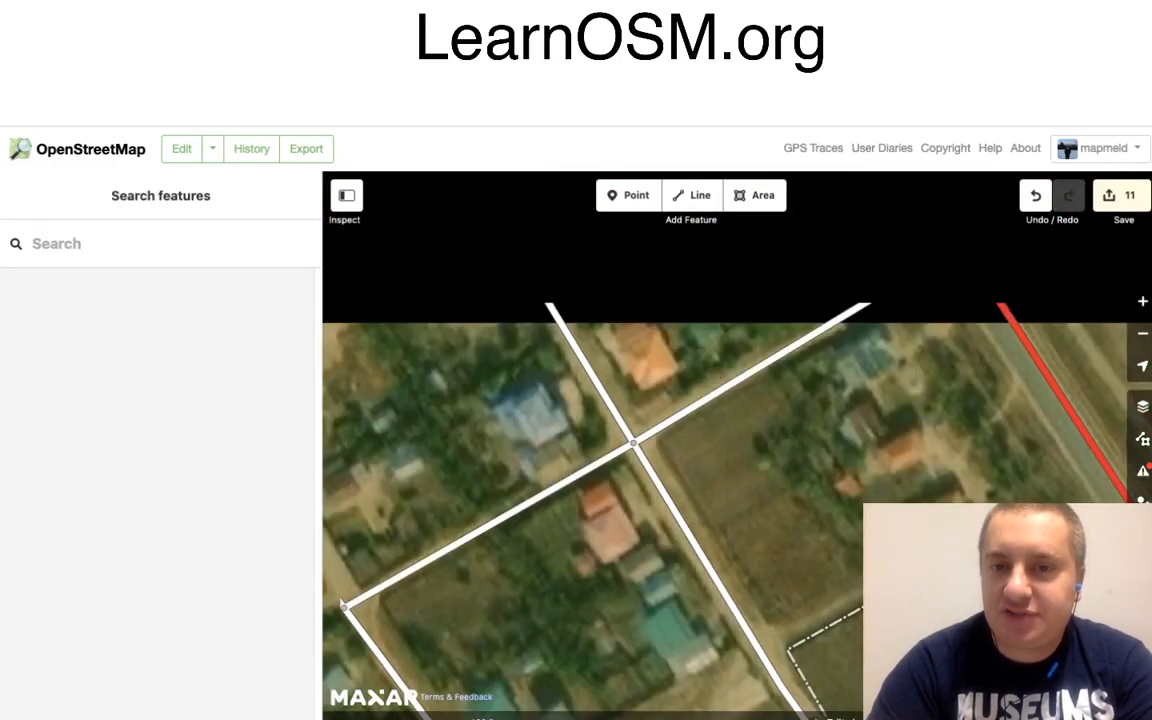
{"action": "left_click_drag", "start_coordinate": [761, 265], "coordinate": [843, 363]}
{"action": "key", "text": "3"}
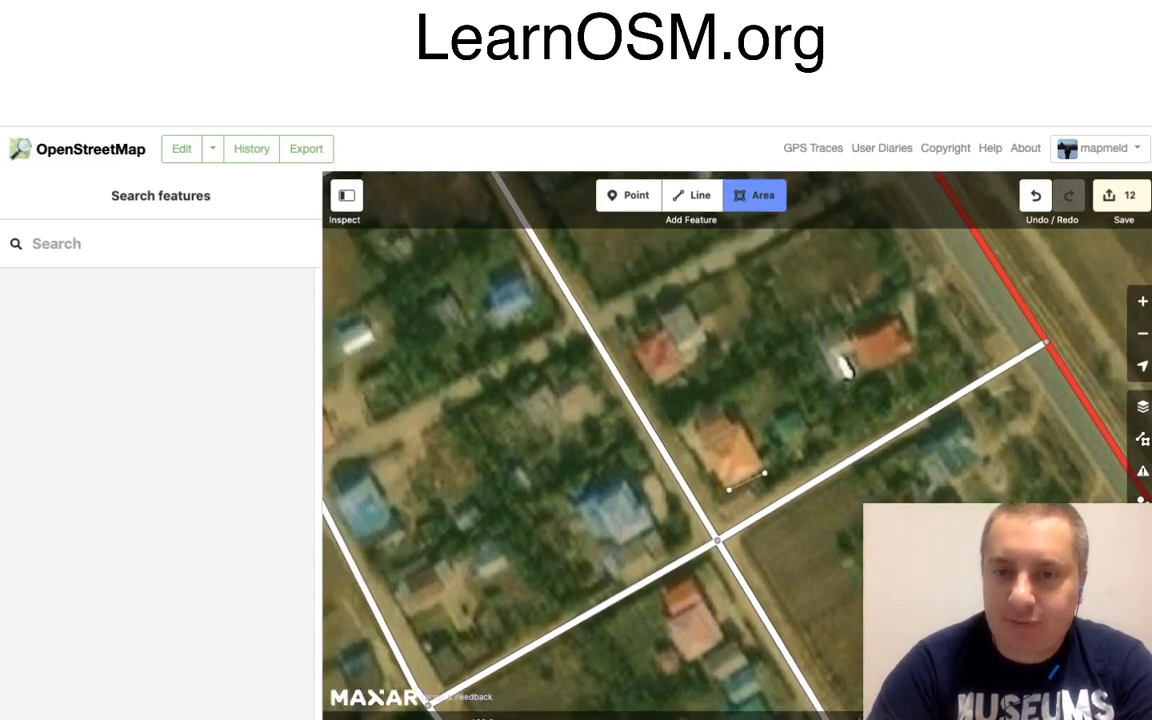
{"action": "left_click", "coordinate": [764, 467]}
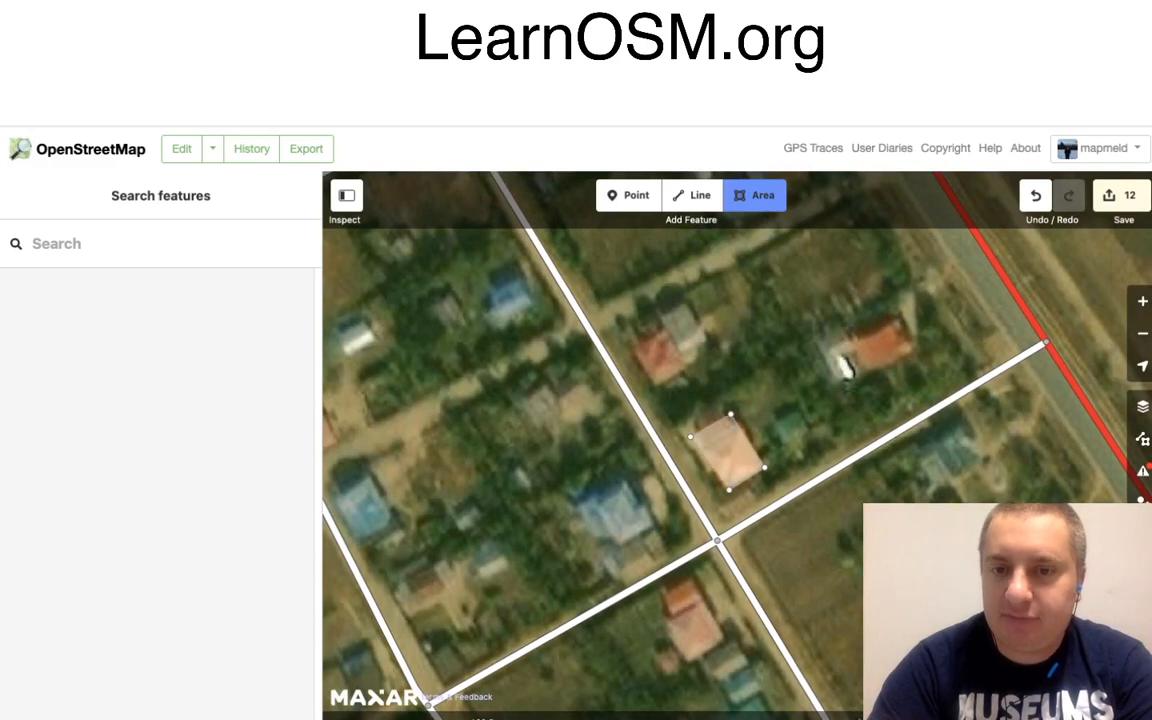
{"action": "left_click", "coordinate": [695, 434]}
{"action": "left_click", "coordinate": [696, 434]}
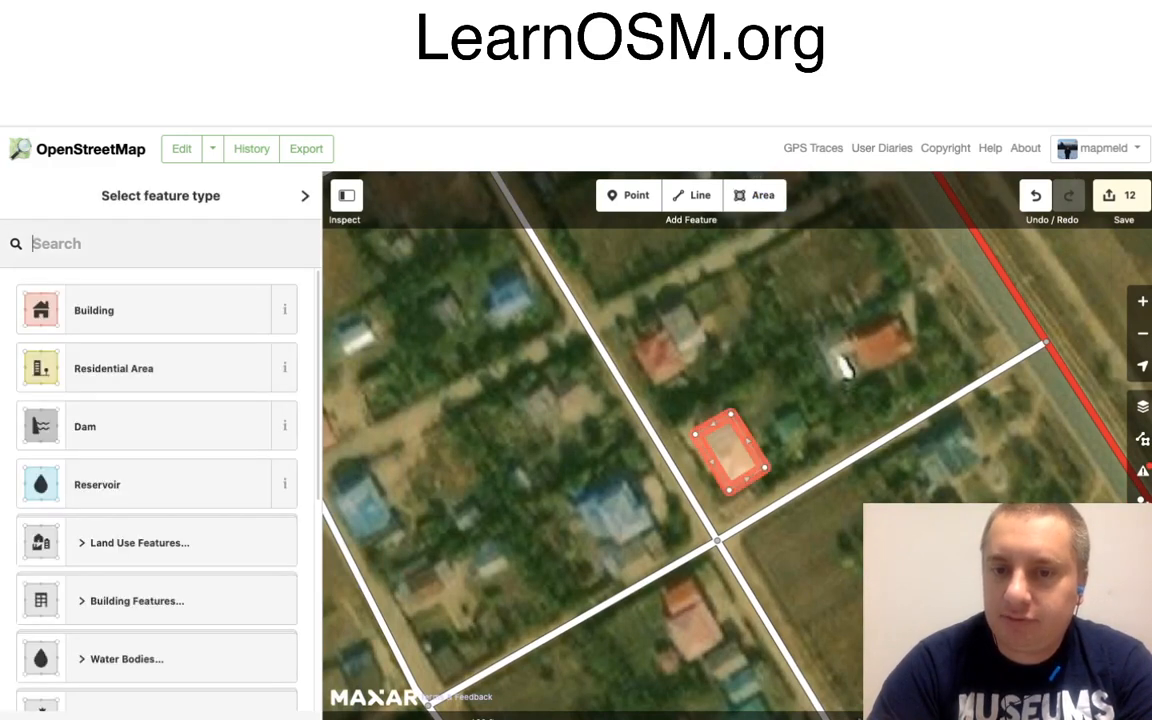
Square the corners of the orange-roofed house's outline and set its feature type to Building.
{"action": "right_click", "coordinate": [728, 450]}
{"action": "left_click", "coordinate": [750, 506]}
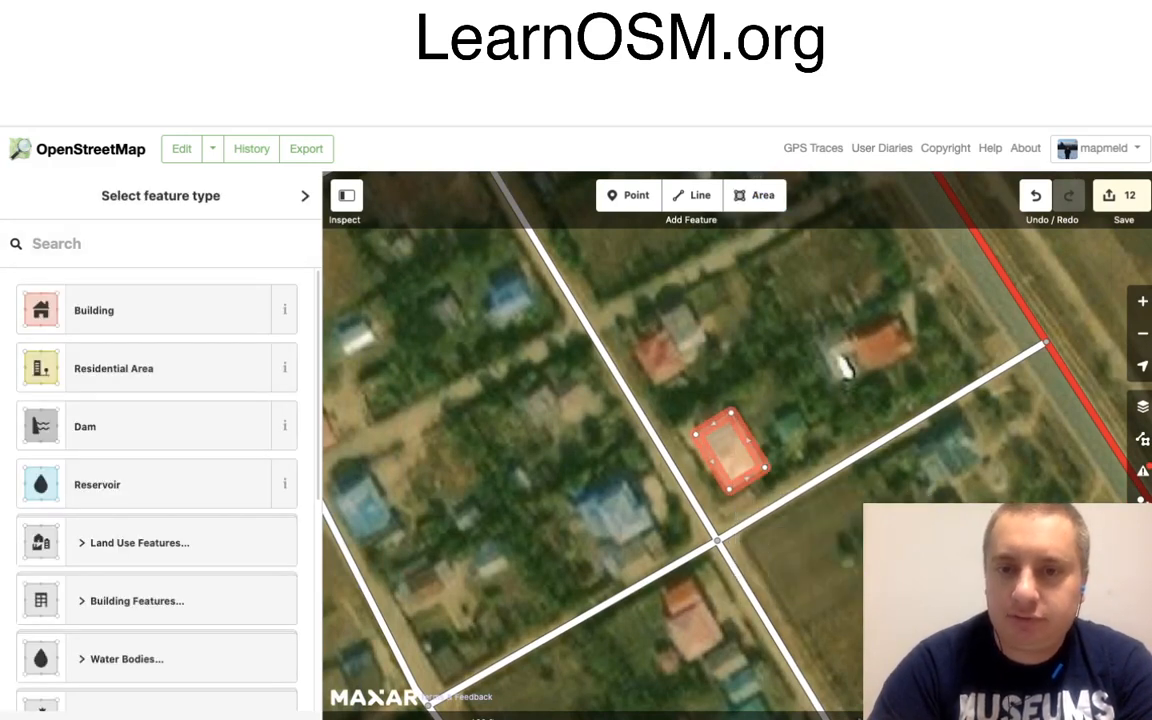
{"action": "left_click", "coordinate": [150, 310]}
{"action": "key", "text": "Escape"}
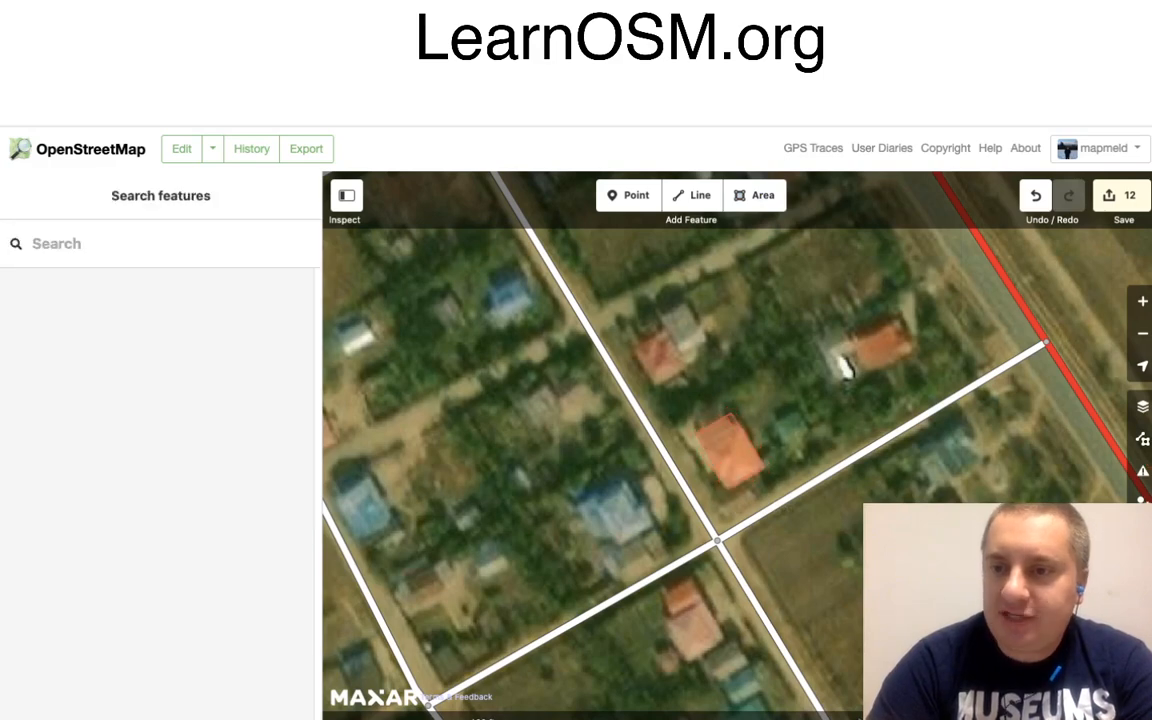
Compare the mapped house and roads against the imagery by alternating the background between Bing aerial imagery and Maxar Premium Imagery (Beta).
{"action": "left_click", "coordinate": [1142, 405]}
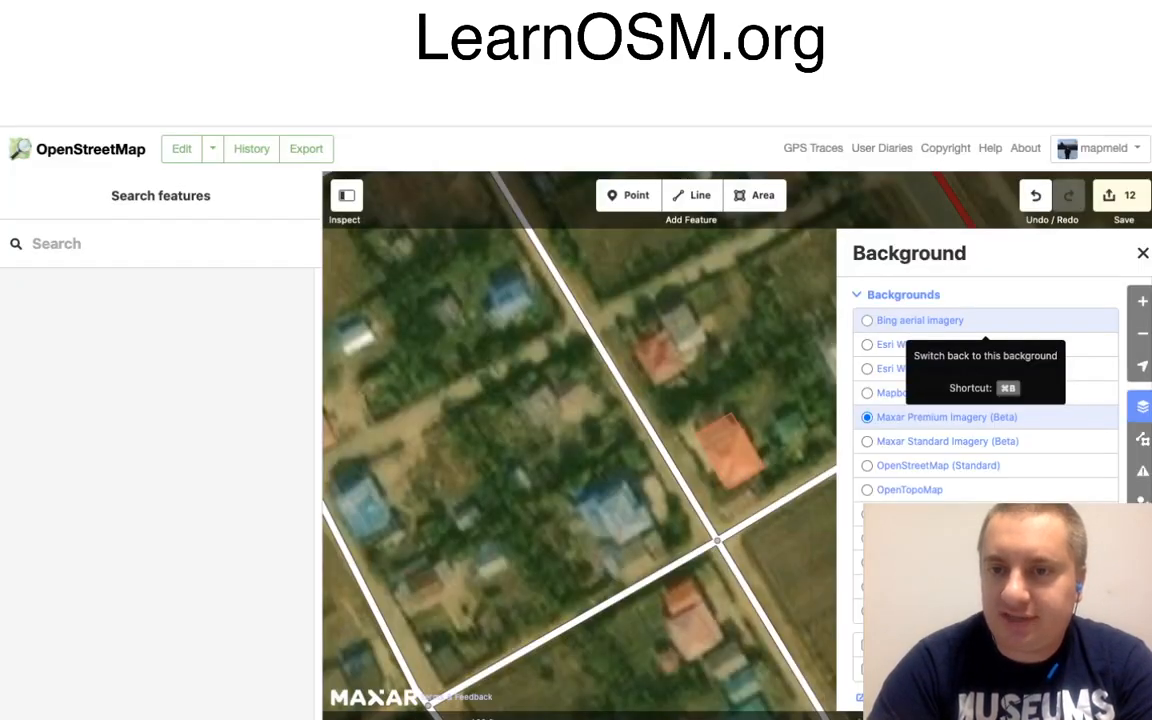
{"action": "left_click", "coordinate": [985, 322]}
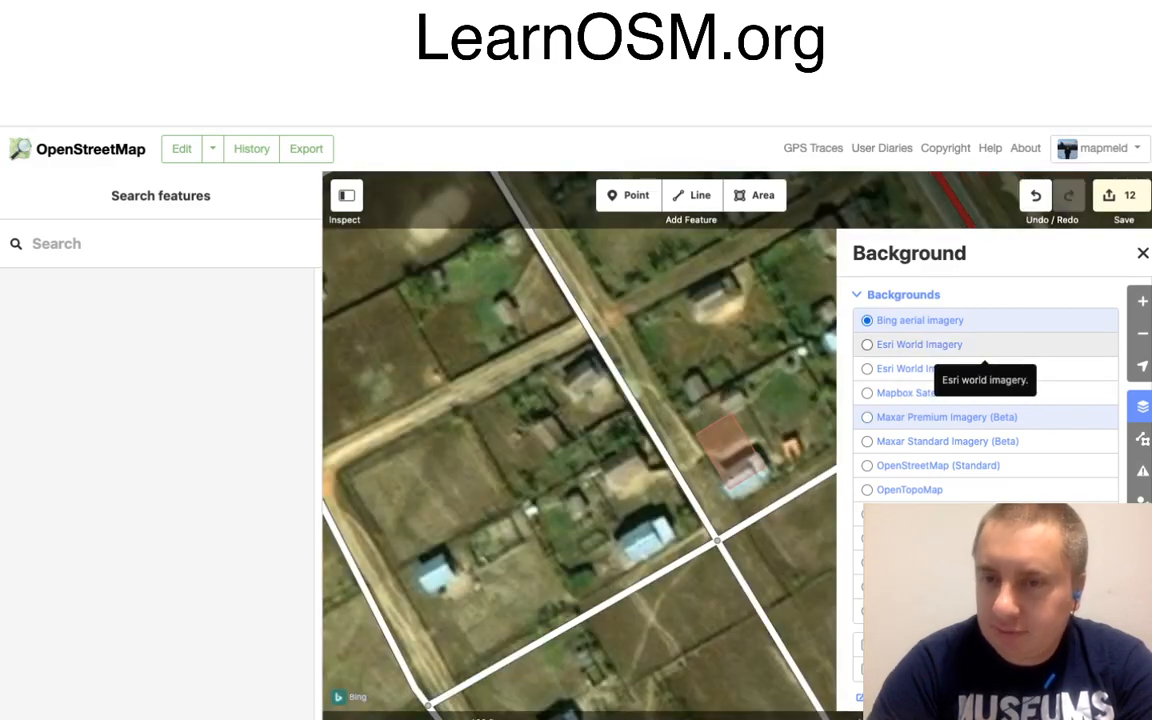
{"action": "left_click", "coordinate": [960, 417]}
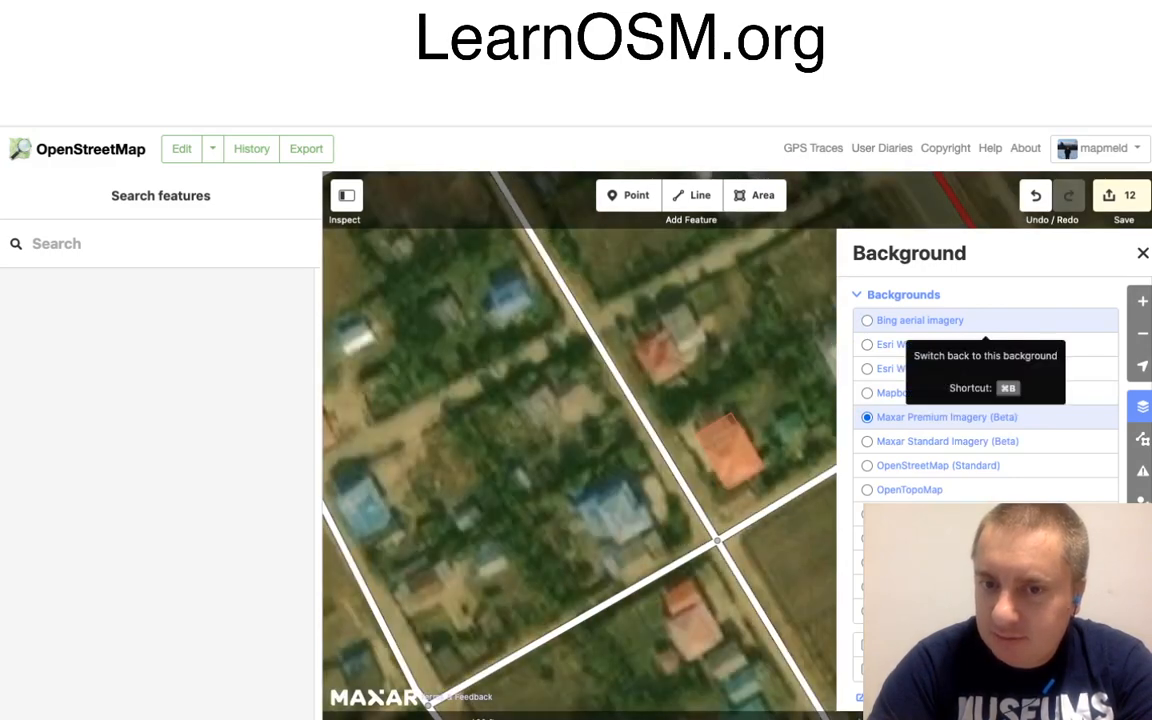
{"action": "left_click", "coordinate": [960, 321]}
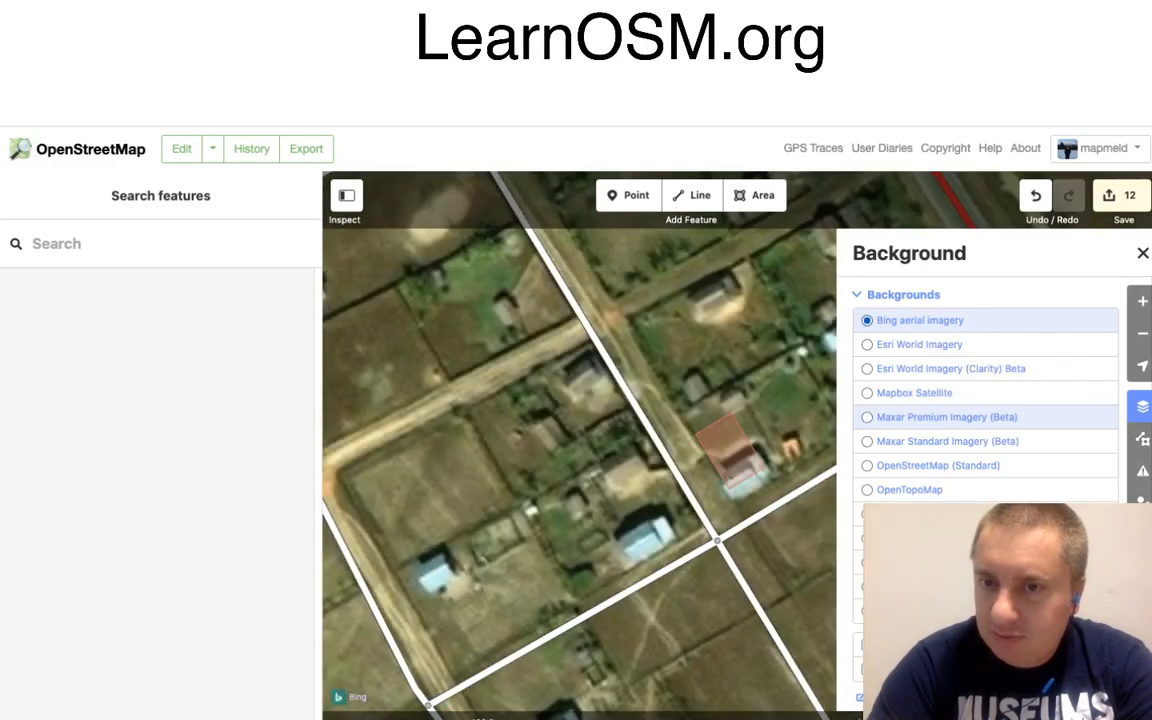
{"action": "left_click", "coordinate": [960, 417]}
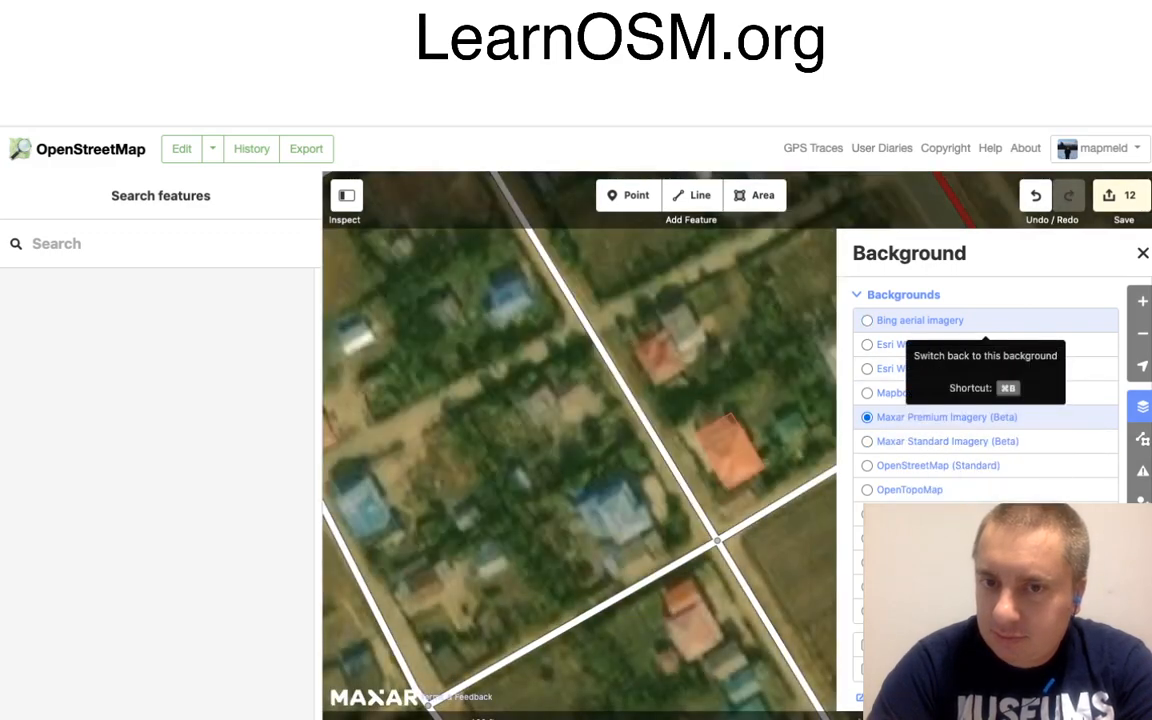
{"action": "left_click", "coordinate": [920, 320]}
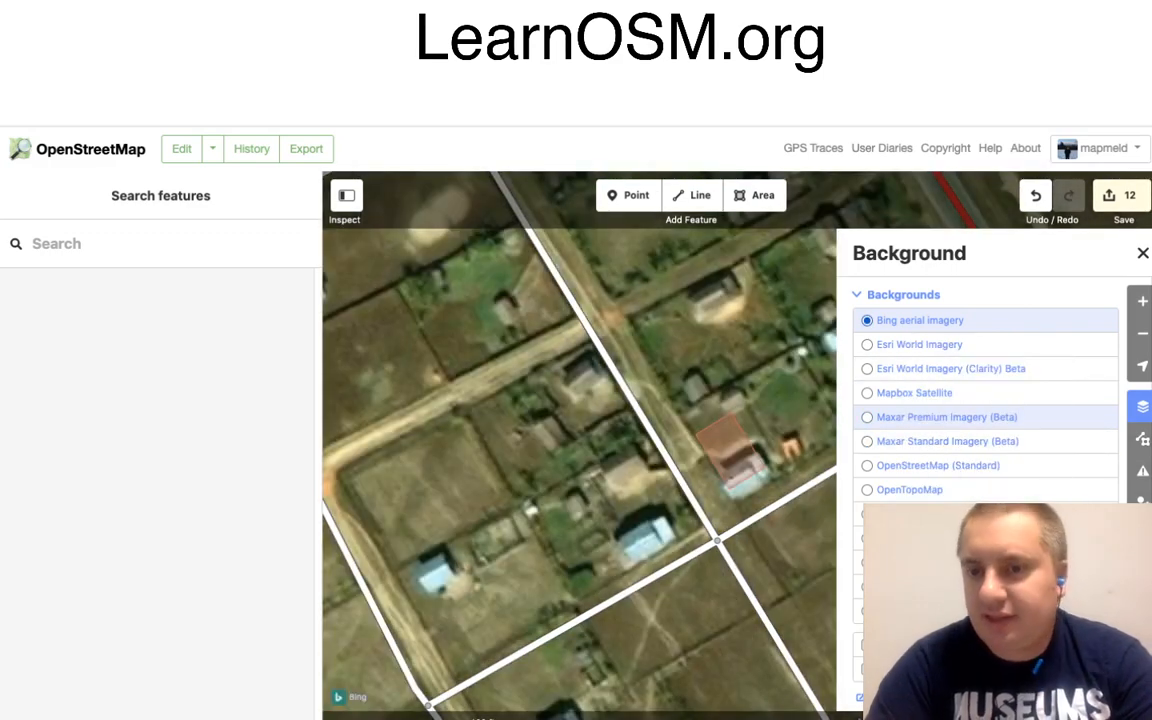
{"action": "left_click", "coordinate": [947, 417]}
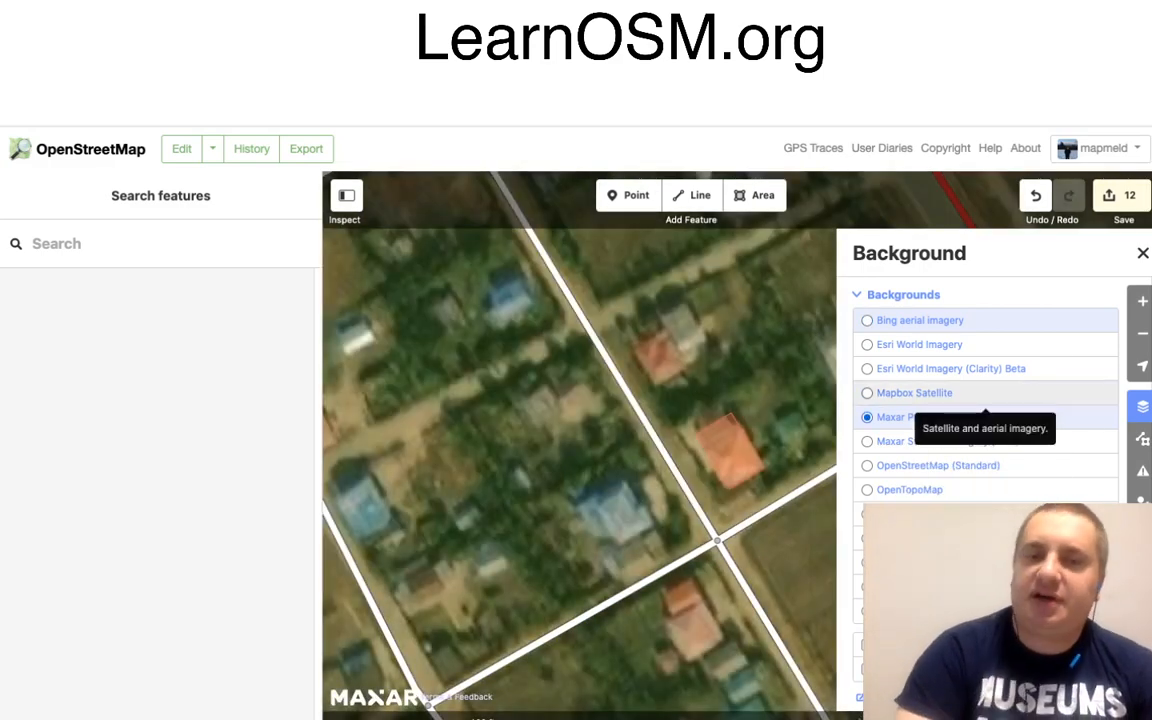
View the mapped features over Esri World Imagery and Mapbox Satellite, including the streets farther north.
{"action": "left_click", "coordinate": [985, 348]}
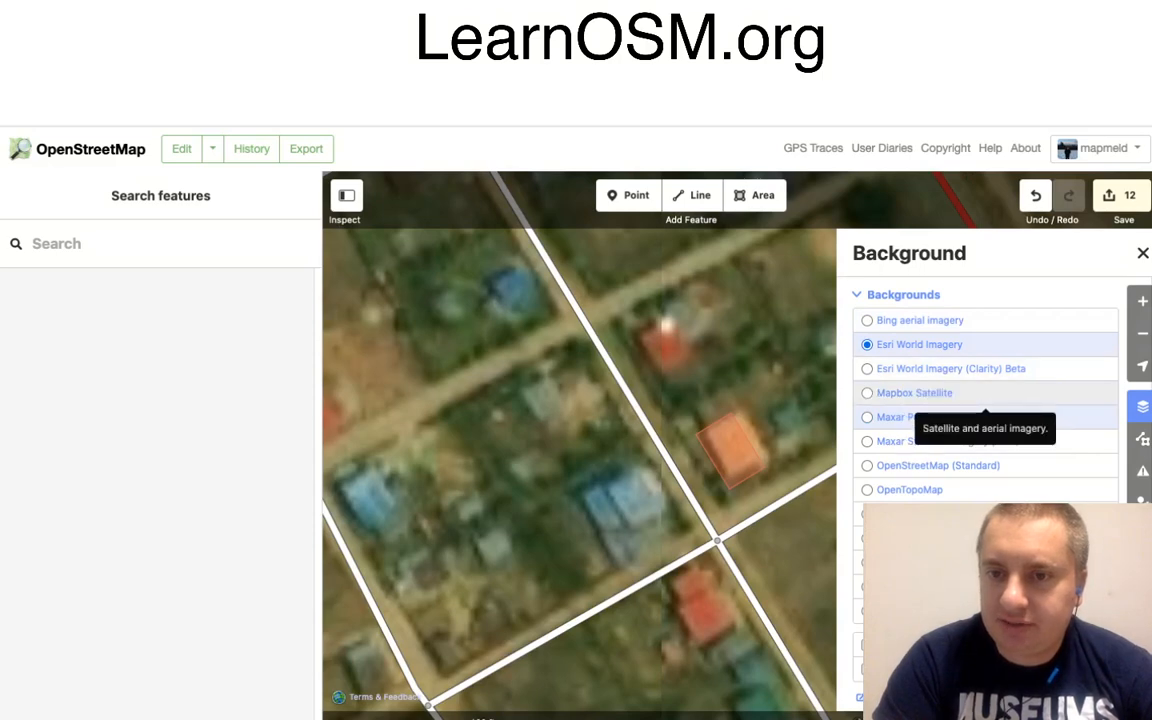
{"action": "left_click", "coordinate": [985, 394]}
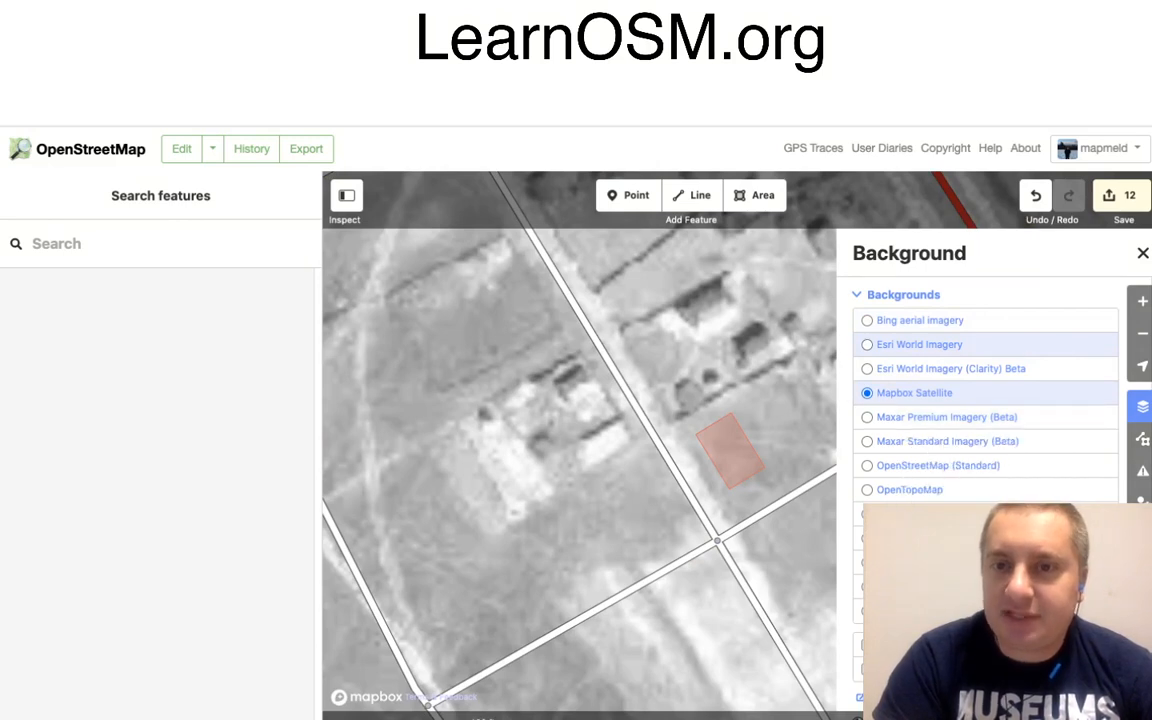
{"action": "left_click_drag", "start_coordinate": [580, 400], "coordinate": [520, 499]}
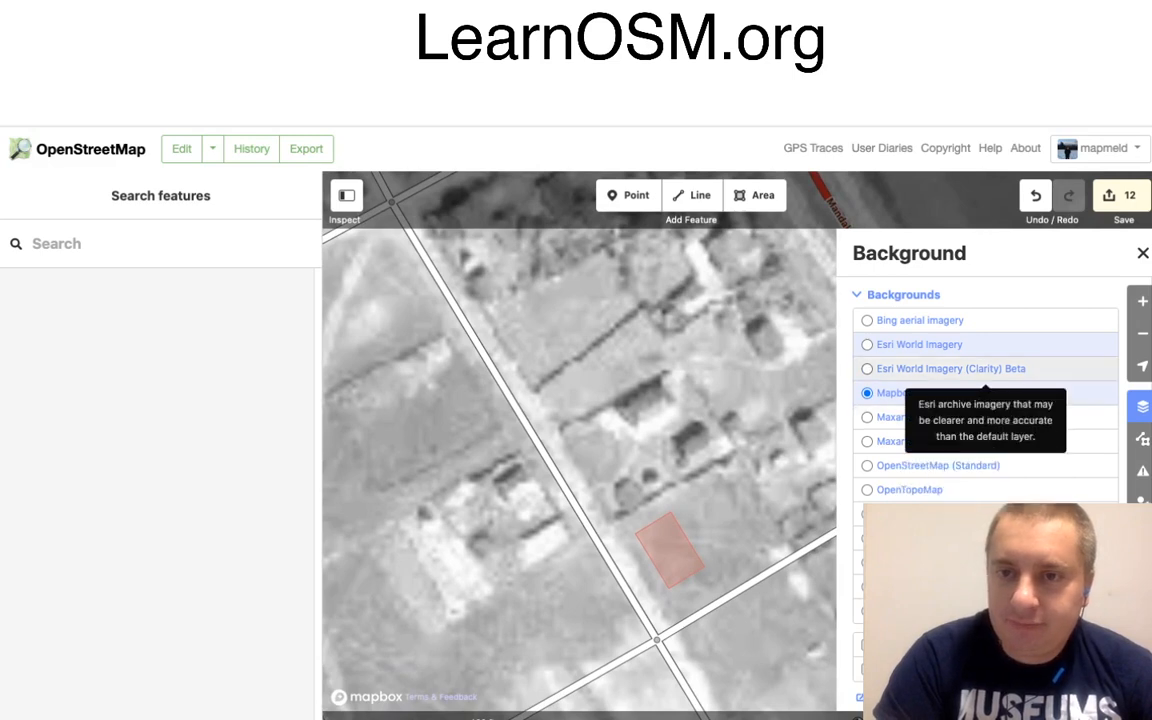
Compare Bing aerial imagery with Esri World Imagery over the same houses, ending on Esri World Imagery.
{"action": "left_click", "coordinate": [985, 322]}
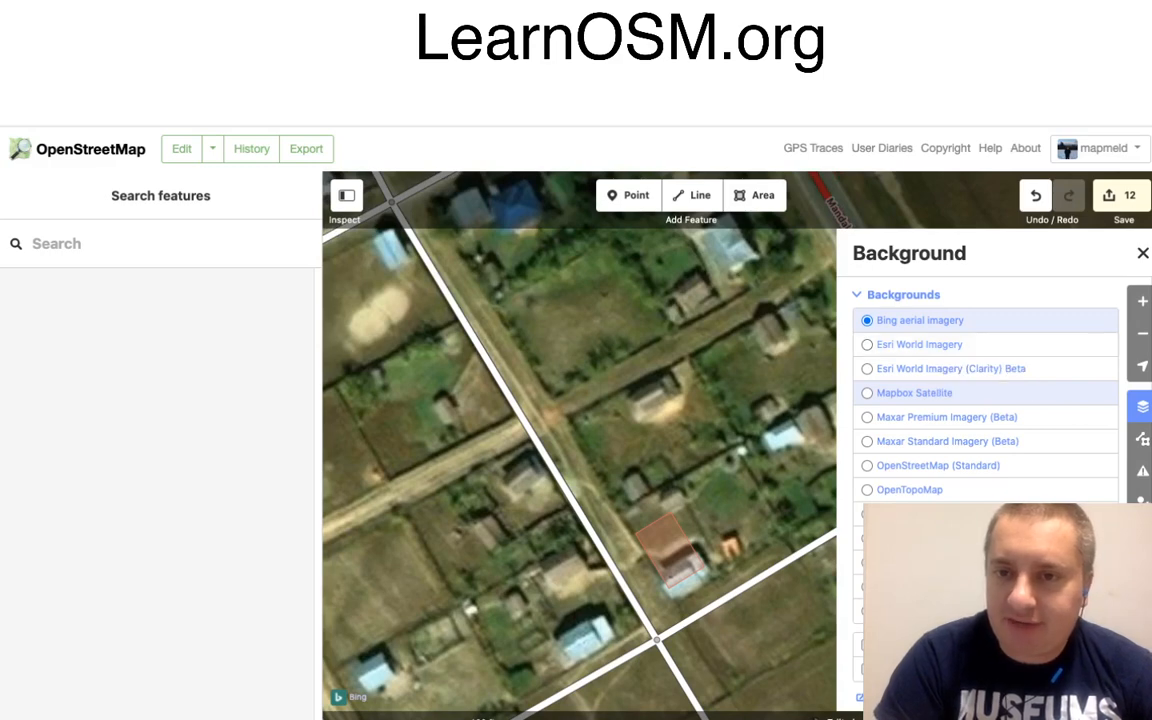
{"action": "left_click", "coordinate": [985, 346]}
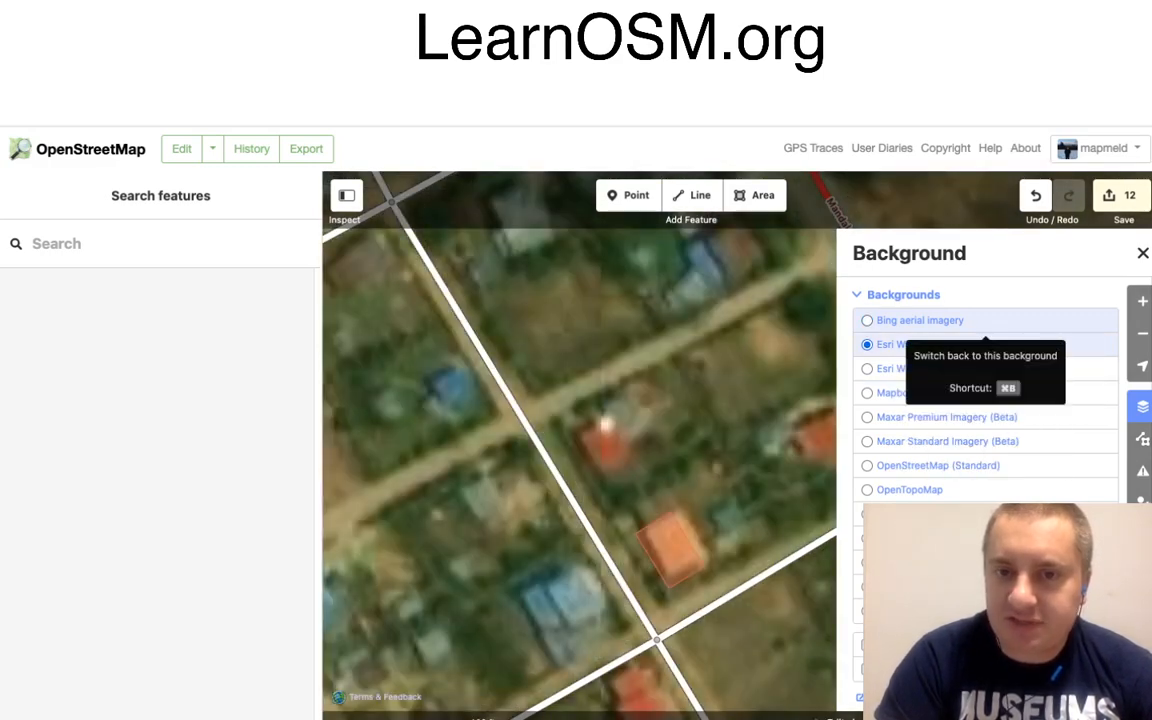
{"action": "key", "text": "super+b"}
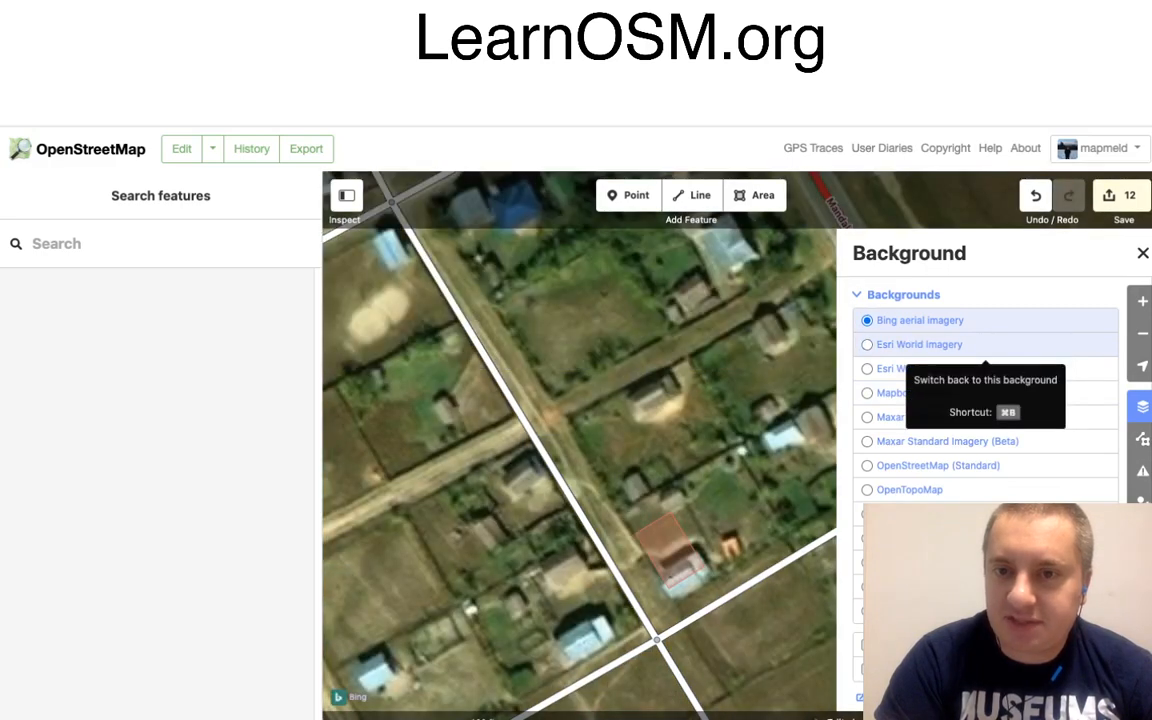
{"action": "key", "text": "super+b"}
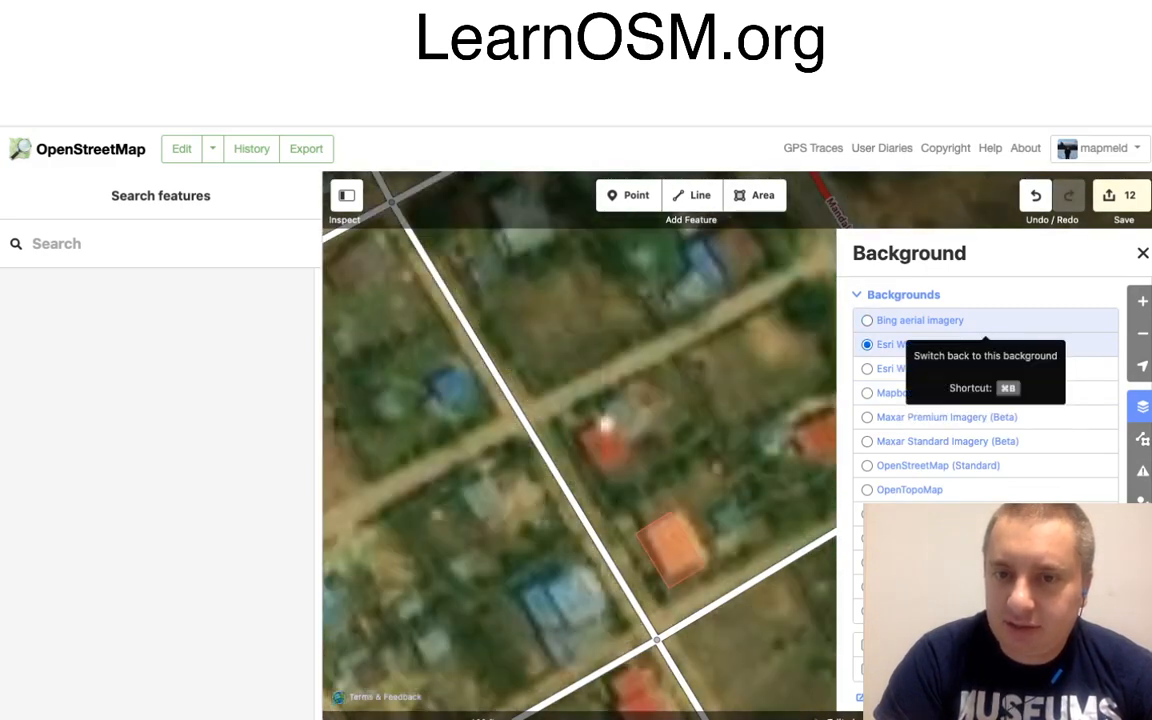
Switch the background imagery to Maxar Premium Imagery (Beta).
{"action": "left_click", "coordinate": [947, 417]}
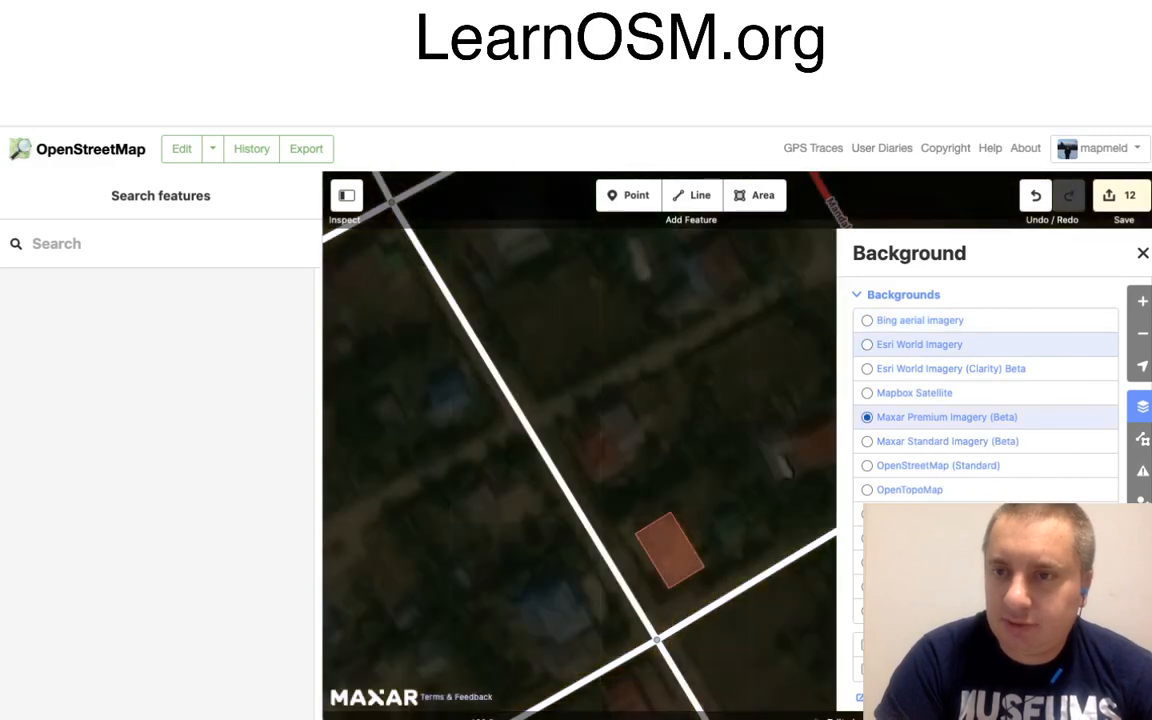
{"action": "key", "text": "b"}
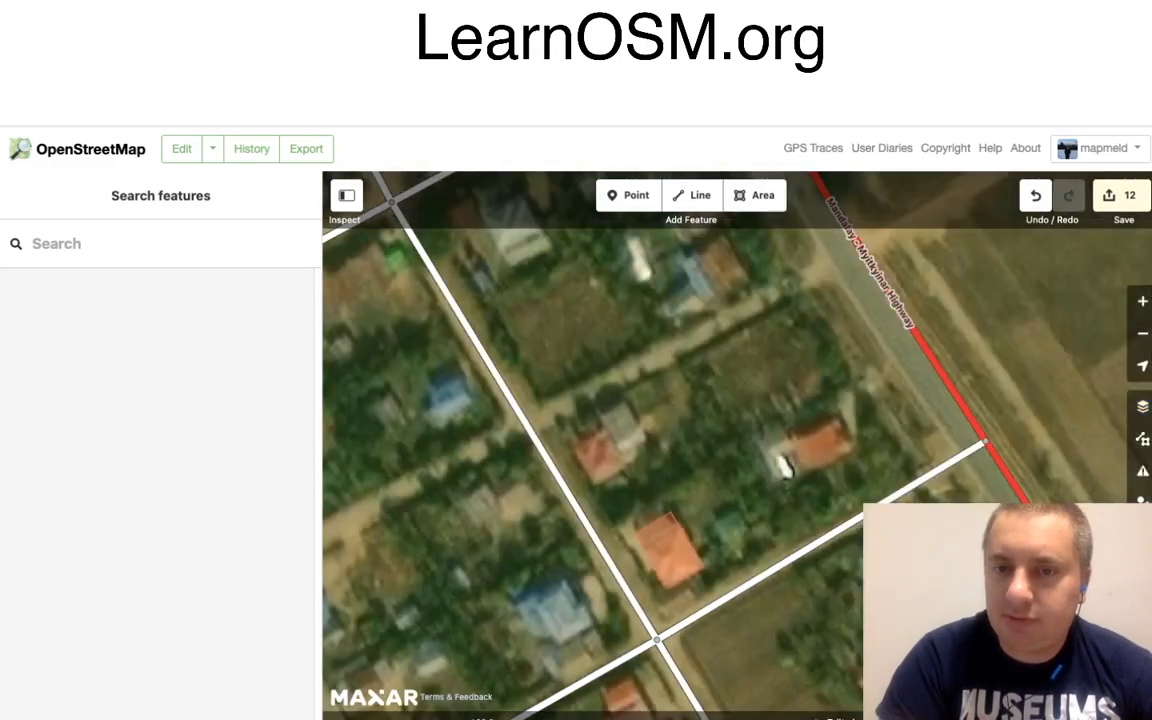
Trace the unmapped cross street from the block's western road across the middle road to the Mandalay - Myitkyinar Highway as a Residential Road.
{"action": "left_click_drag", "start_coordinate": [785, 466], "coordinate": [973, 519]}
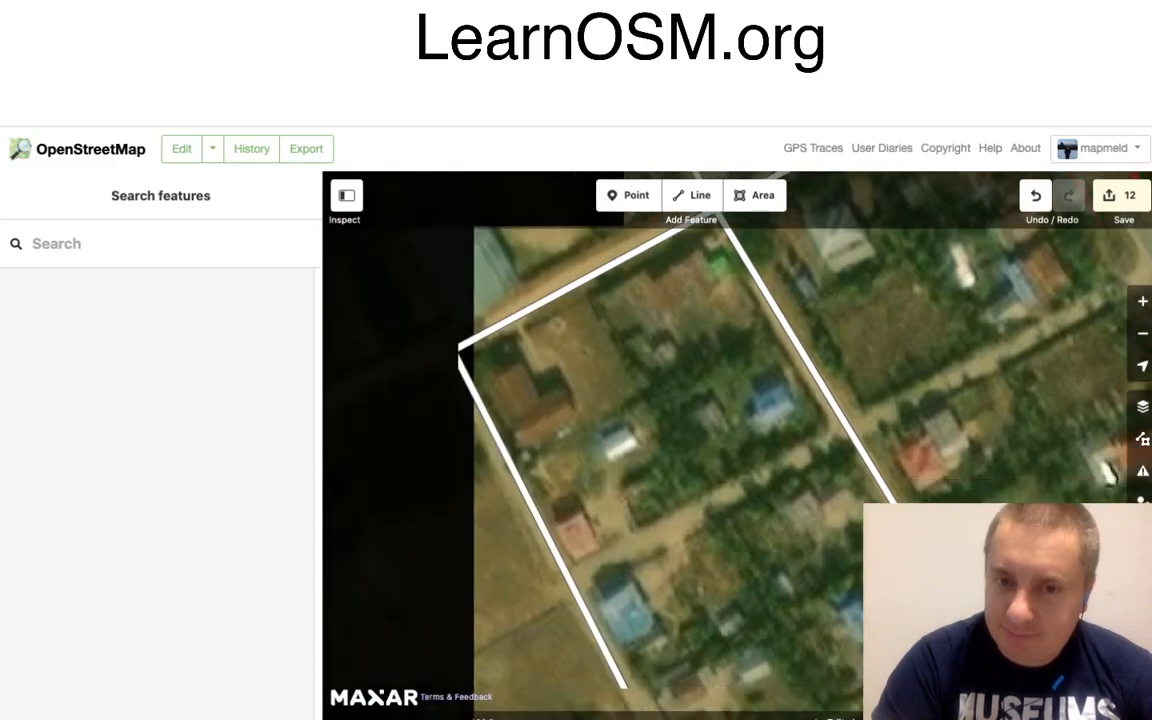
{"action": "key", "text": "2"}
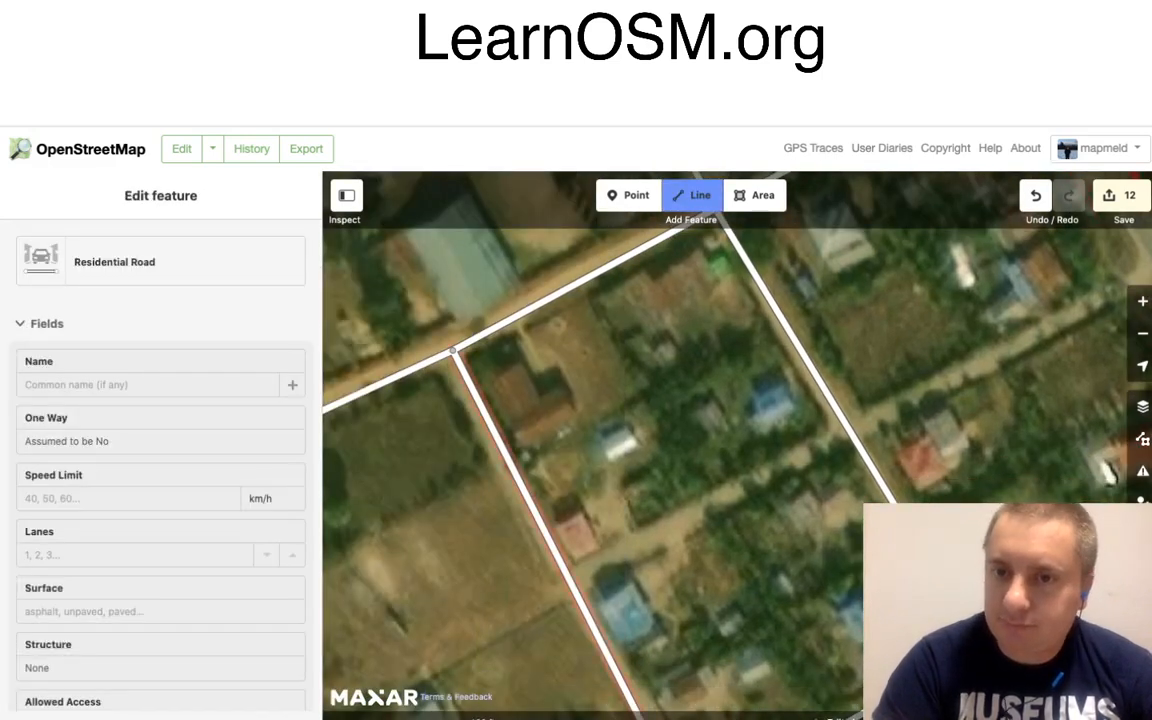
{"action": "left_click", "coordinate": [572, 582]}
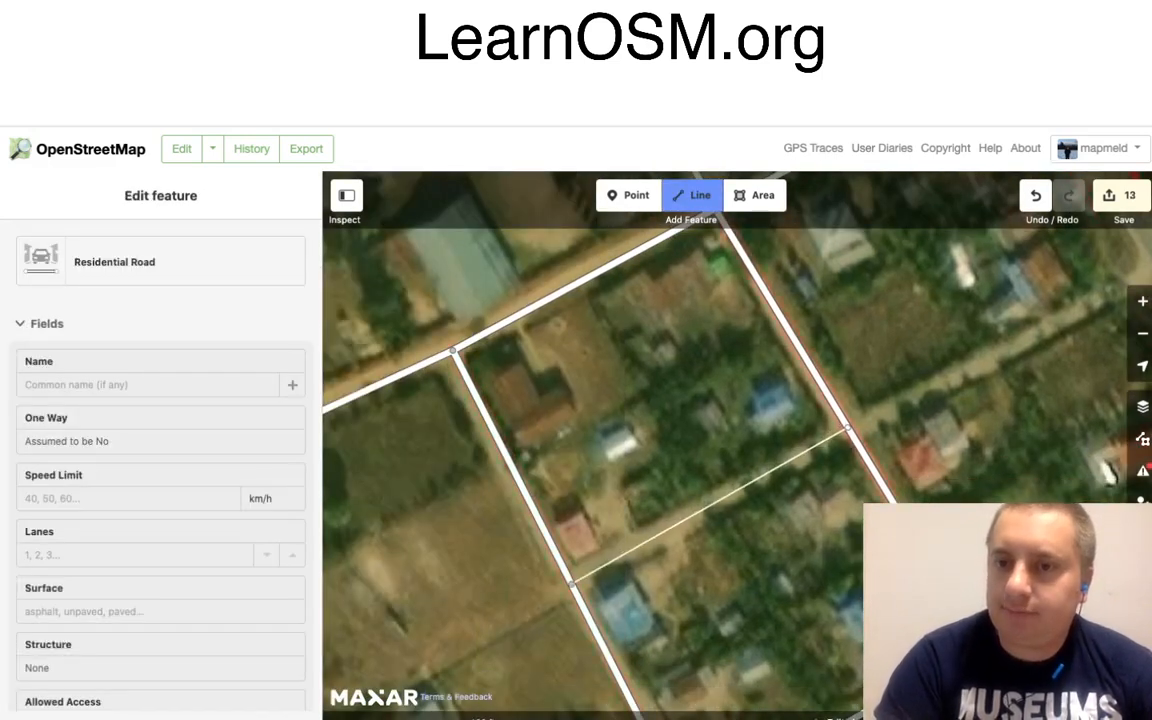
{"action": "left_click", "coordinate": [848, 428]}
{"action": "mouse_move", "coordinate": [1032, 340]}
{"action": "left_mouse_down"}
{"action": "mouse_move", "coordinate": [843, 404]}
{"action": "mouse_move", "coordinate": [756, 452]}
{"action": "left_mouse_up"}
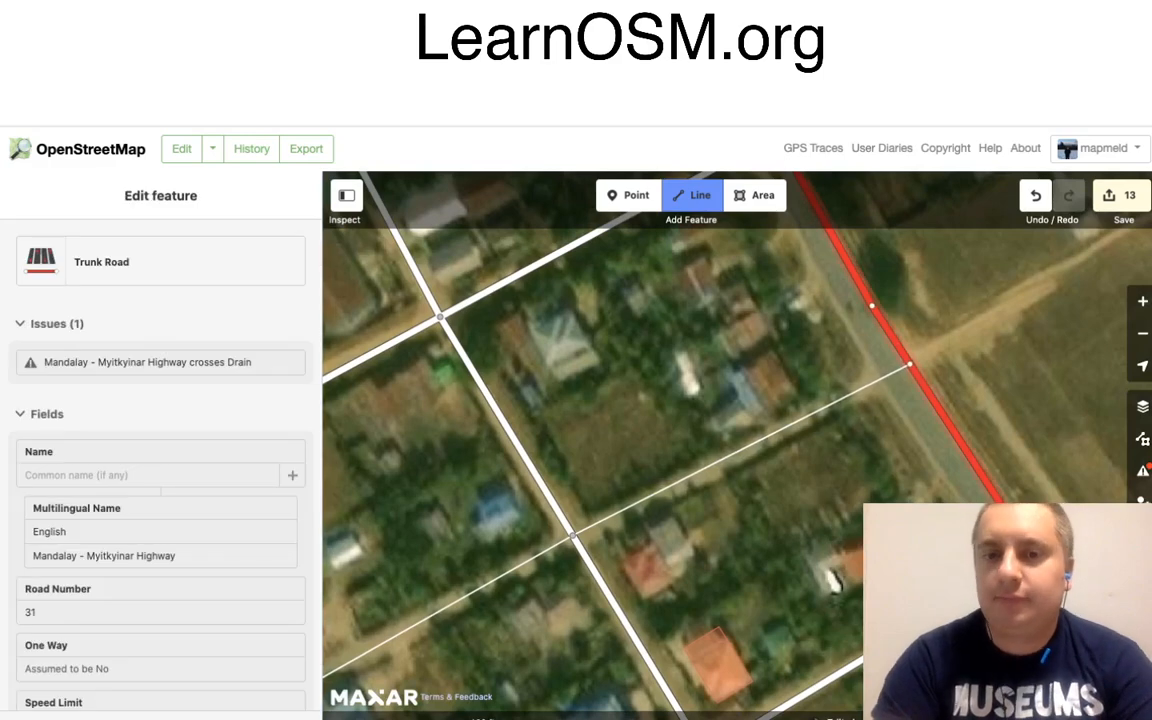
{"action": "left_click", "coordinate": [910, 364]}
{"action": "left_click", "coordinate": [911, 363]}
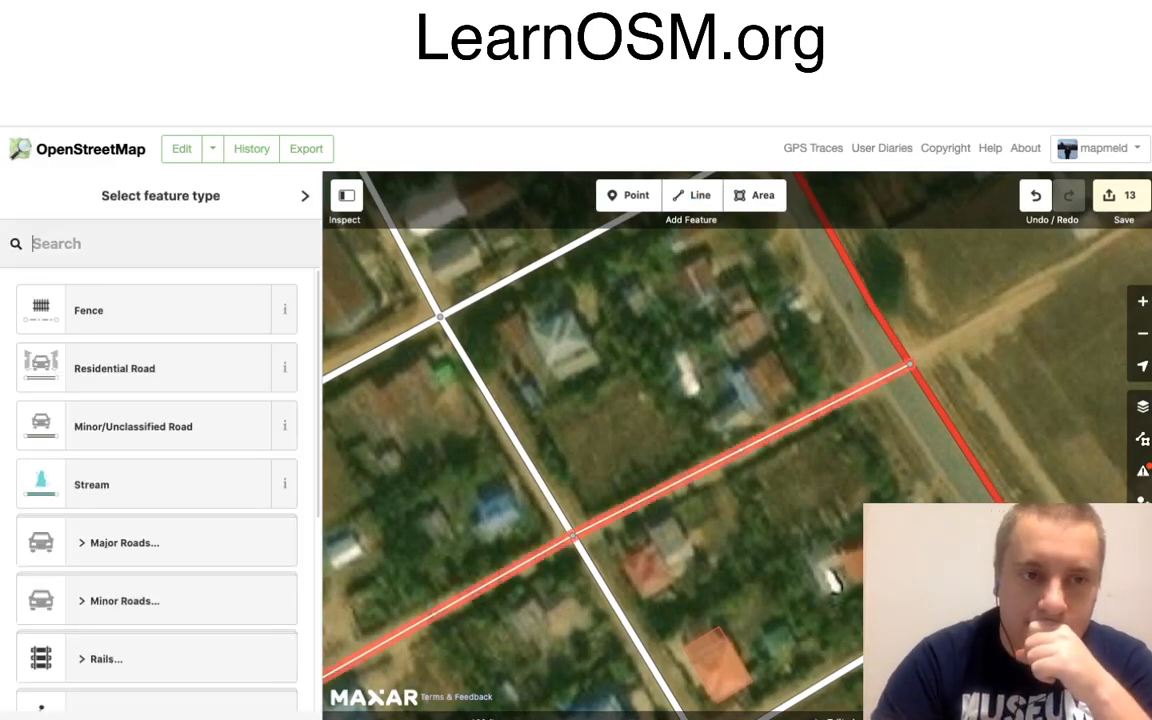
{"action": "left_click", "coordinate": [150, 368]}
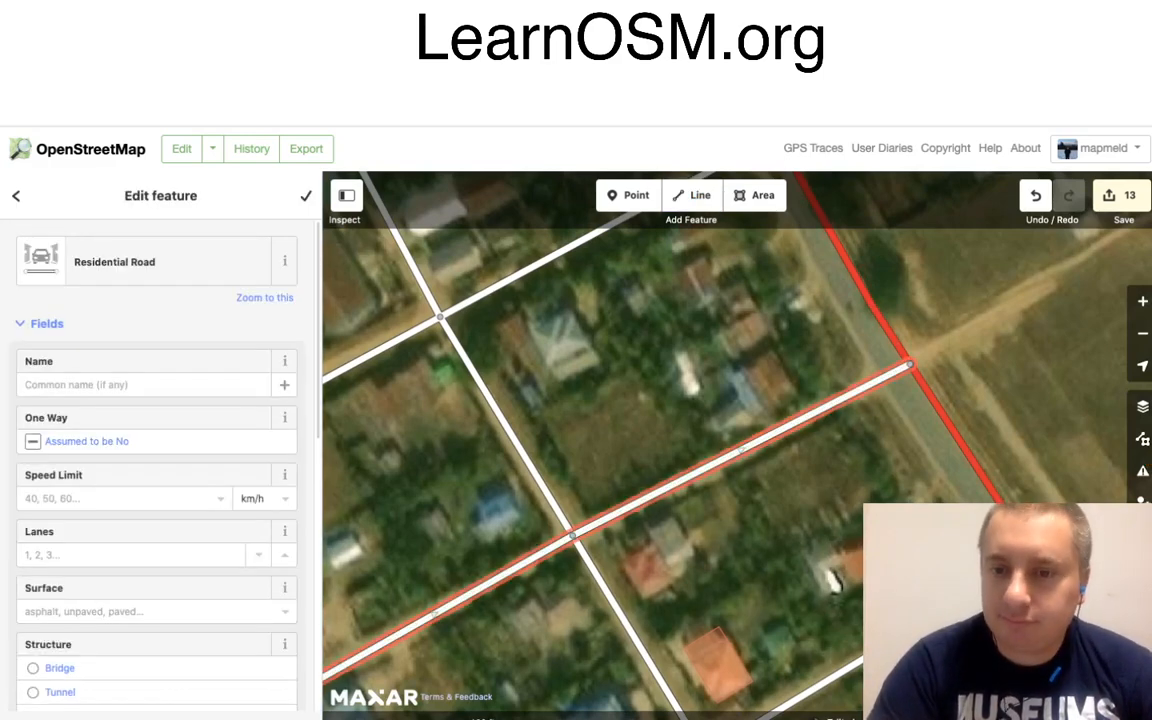
Outline the red-roofed house just south of the new cross street near the highway and set its feature type to Building.
{"action": "left_click", "coordinate": [754, 195]}
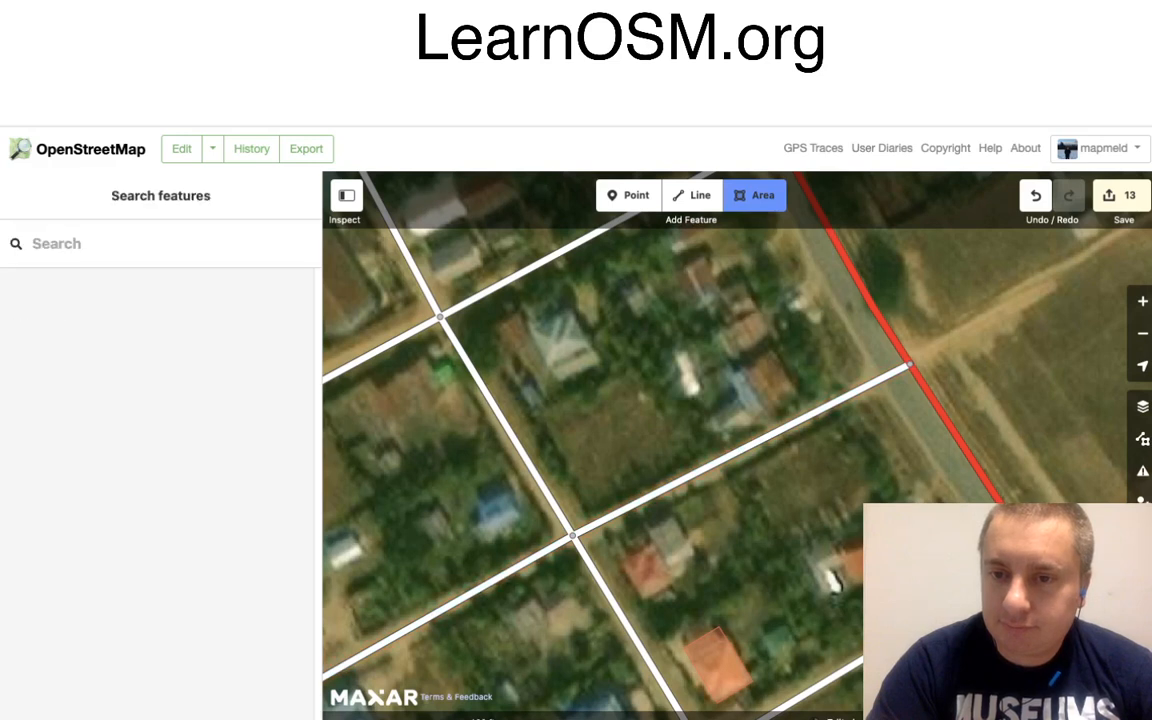
{"action": "left_click", "coordinate": [855, 585]}
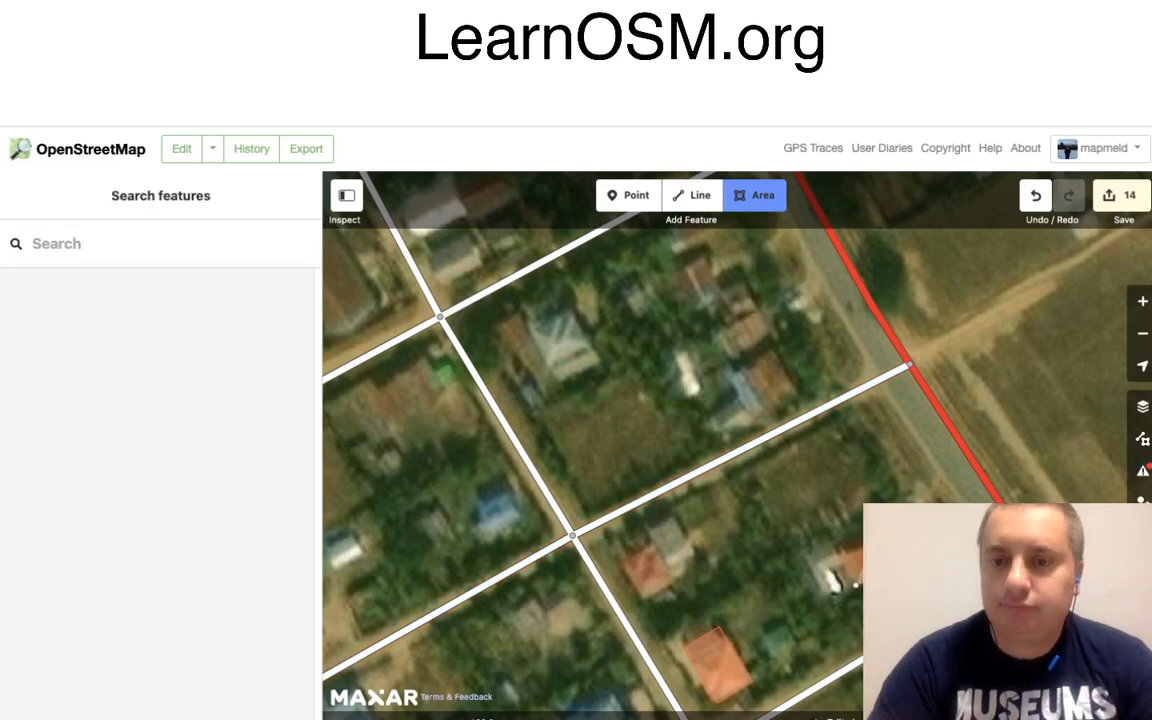
{"action": "left_click", "coordinate": [840, 551]}
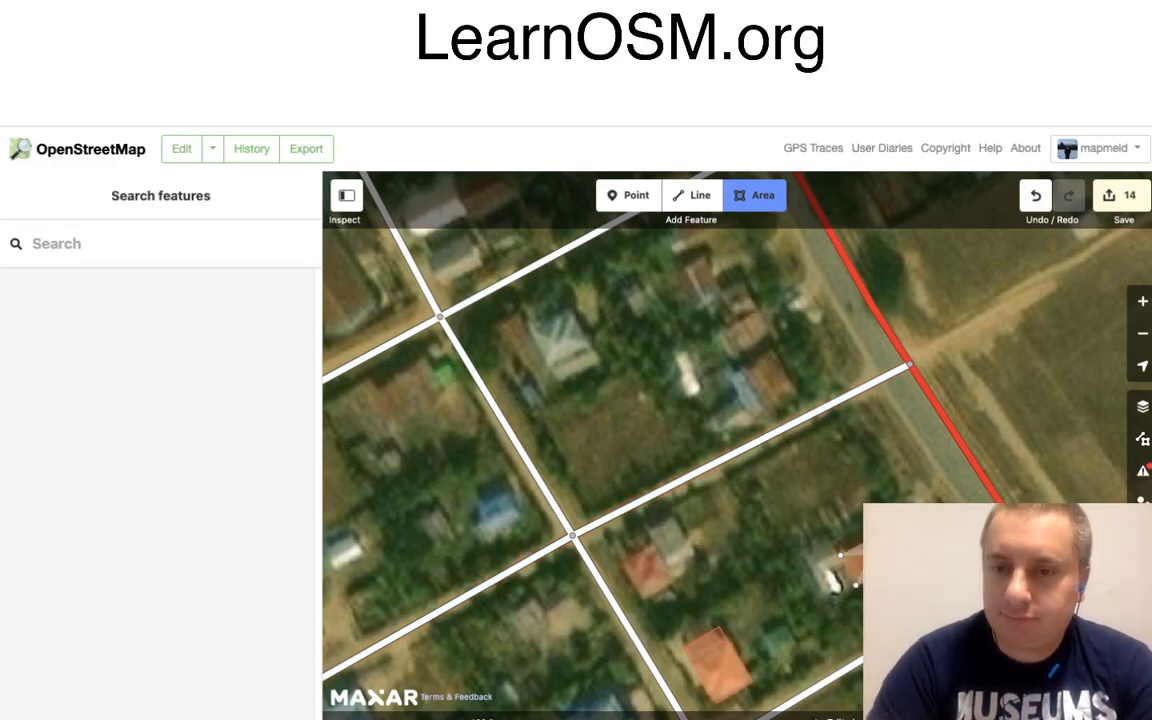
{"action": "double_click", "coordinate": [884, 568]}
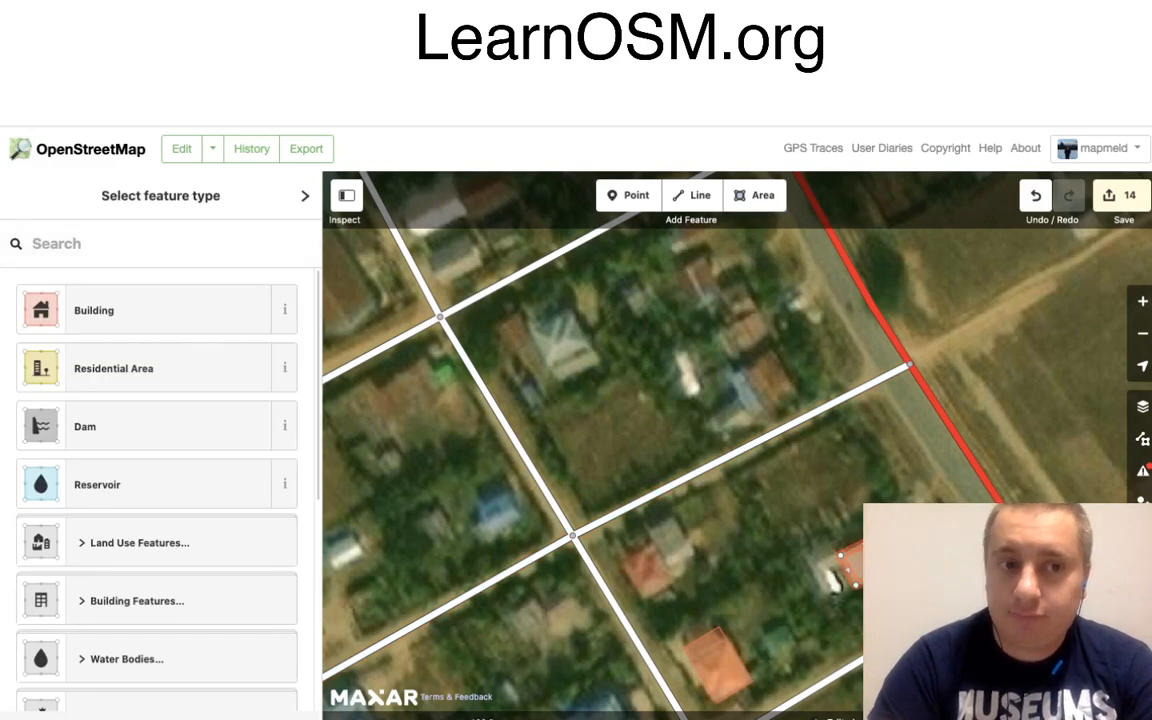
{"action": "left_click", "coordinate": [130, 310]}
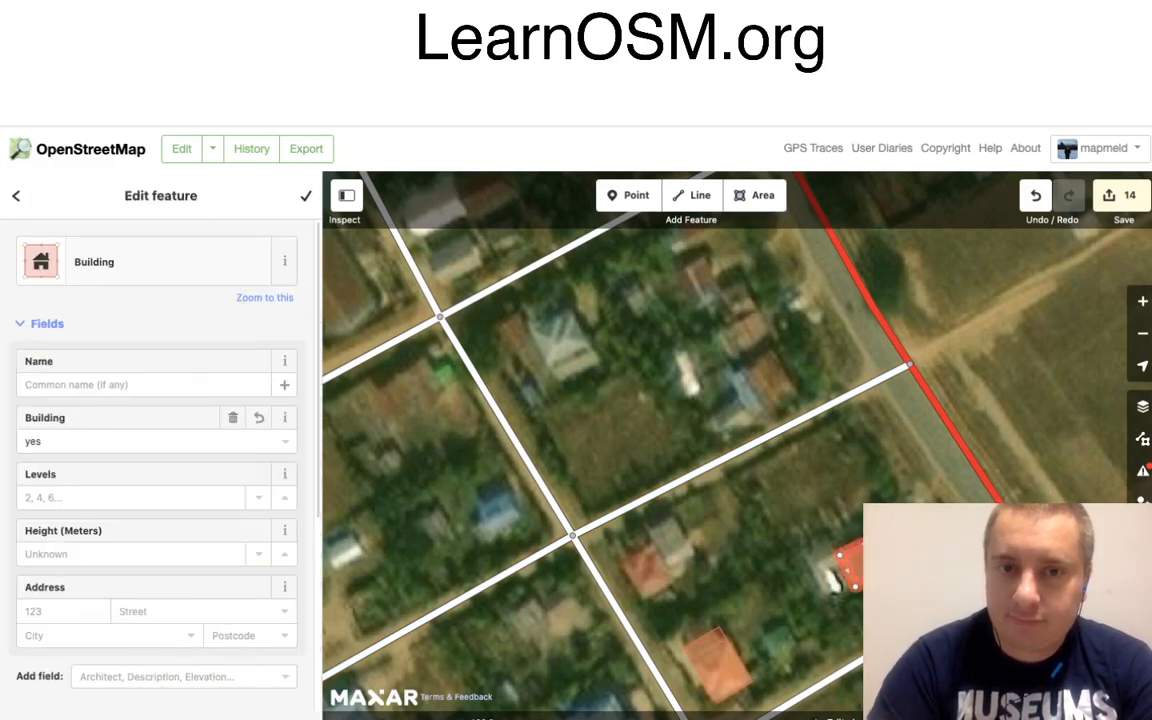
Outline the grey-roofed house in the block north of the new cross street as an area.
{"action": "key", "text": "3"}
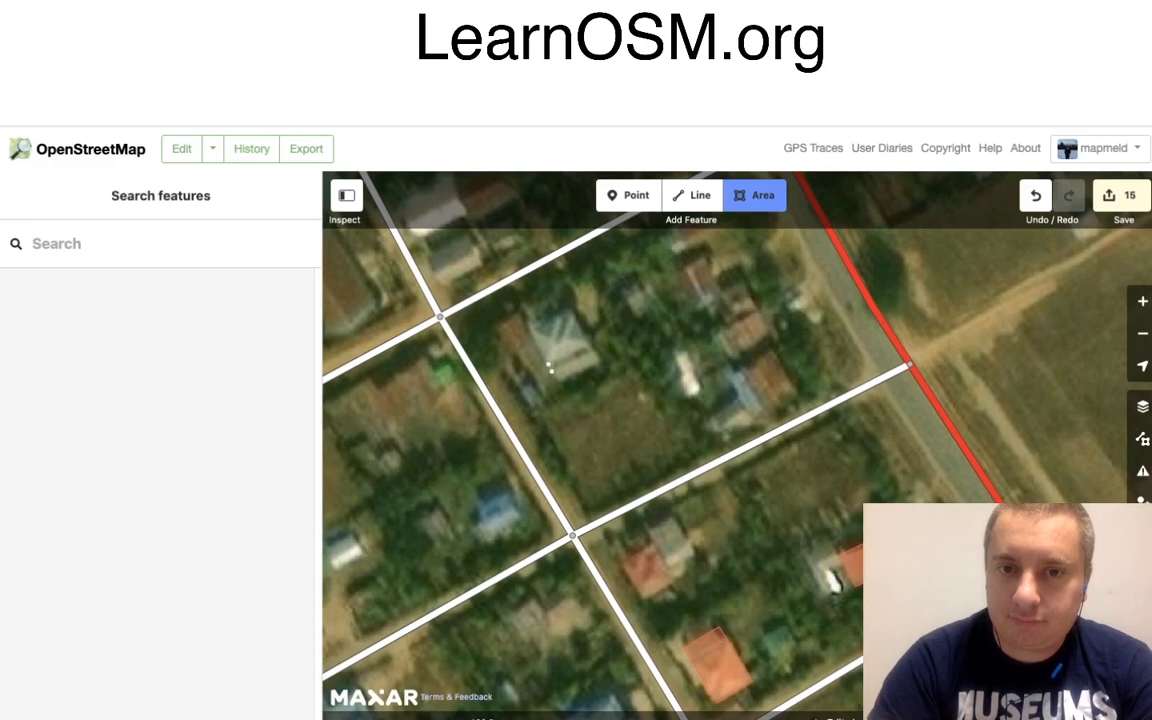
{"action": "left_click", "coordinate": [557, 381]}
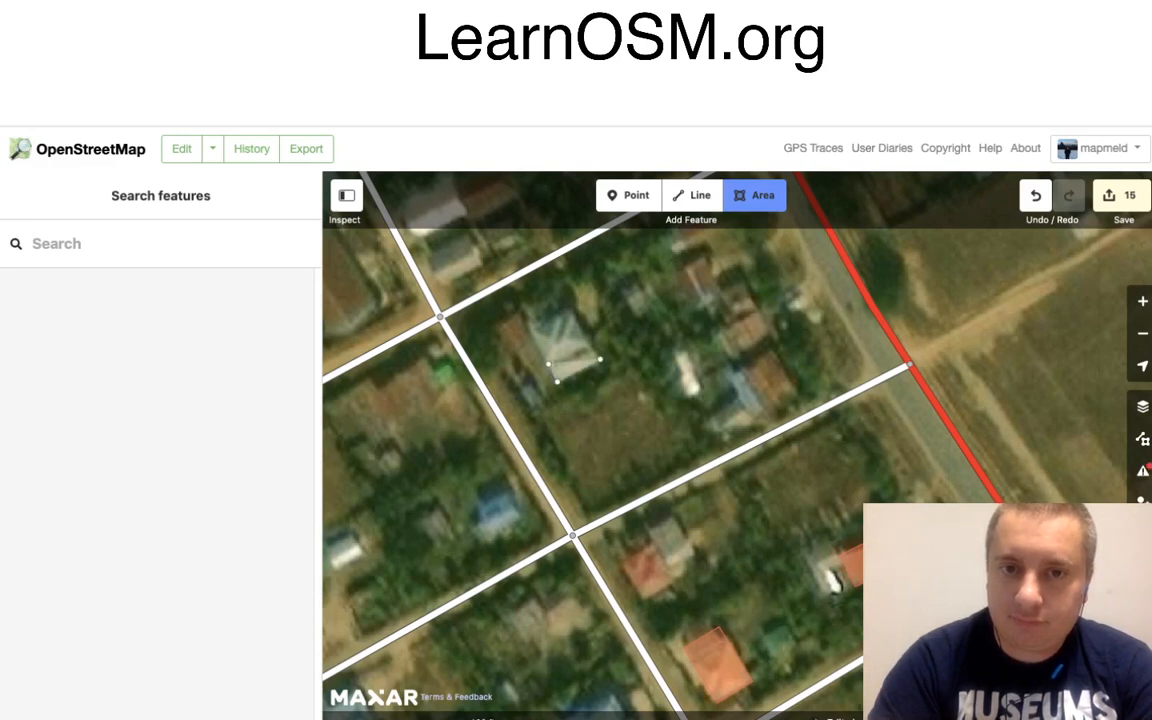
{"action": "left_click", "coordinate": [598, 361]}
{"action": "left_click", "coordinate": [569, 310]}
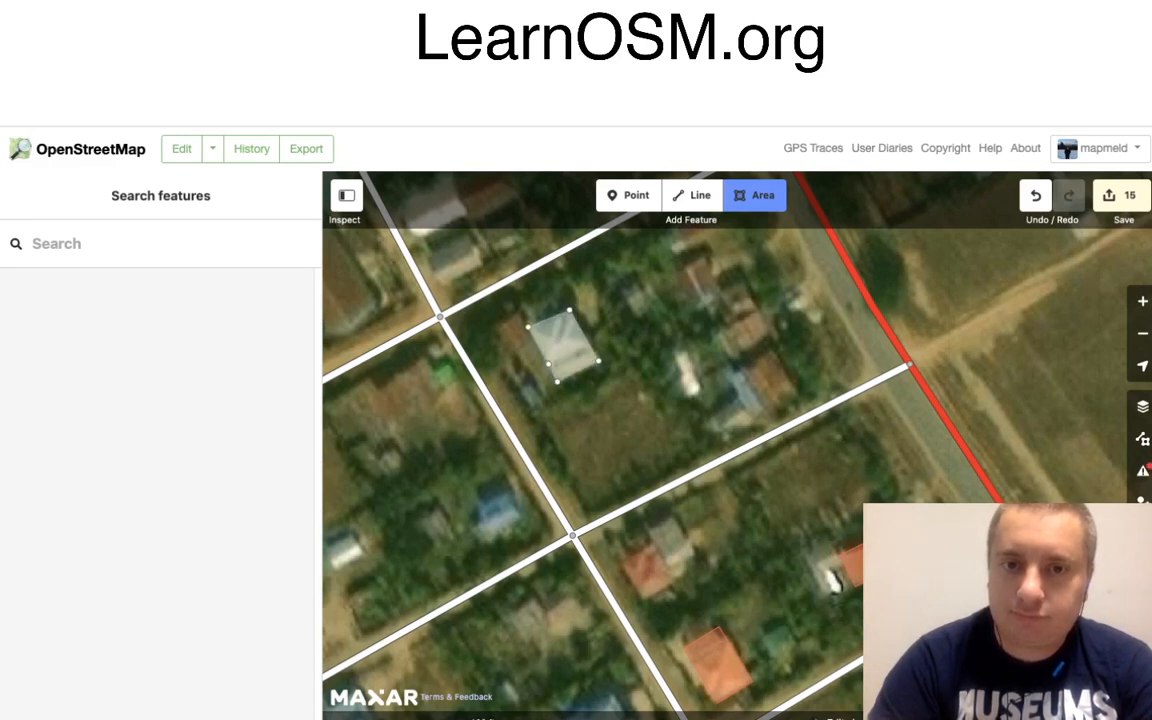
{"action": "left_click", "coordinate": [528, 327]}
{"action": "left_click", "coordinate": [548, 364]}
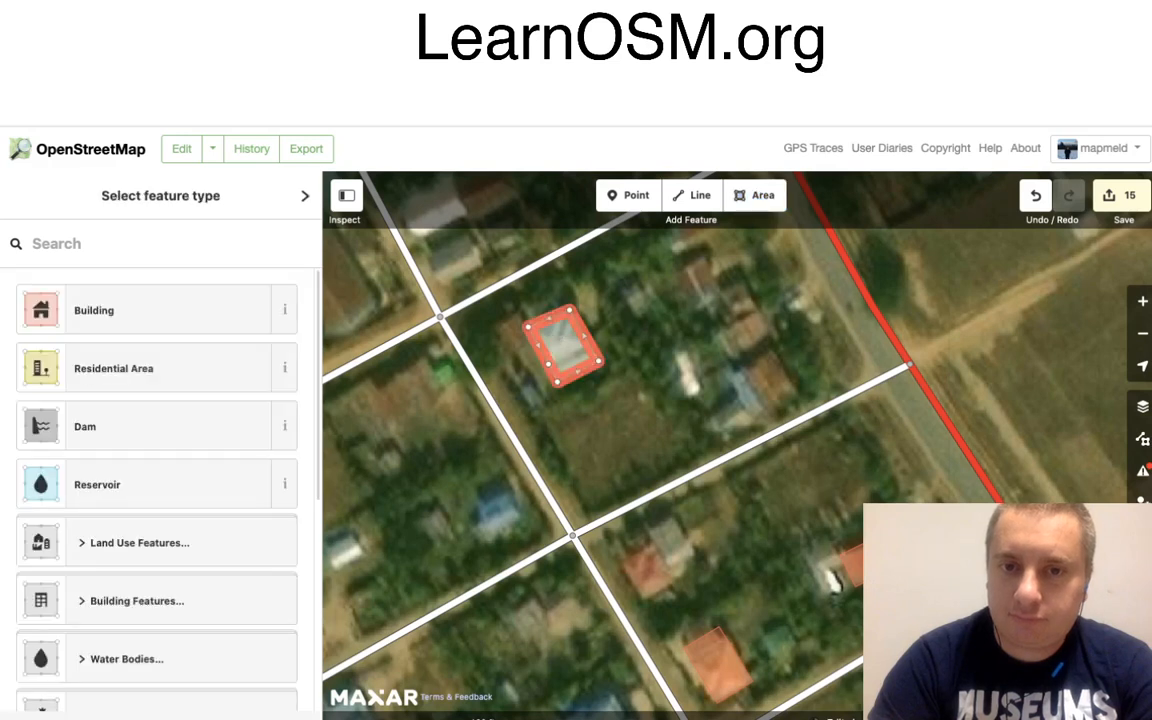
Square the corners of the grey-roofed house's outline and set its feature type to Building.
{"action": "right_click", "coordinate": [565, 345]}
{"action": "left_click", "coordinate": [594, 404]}
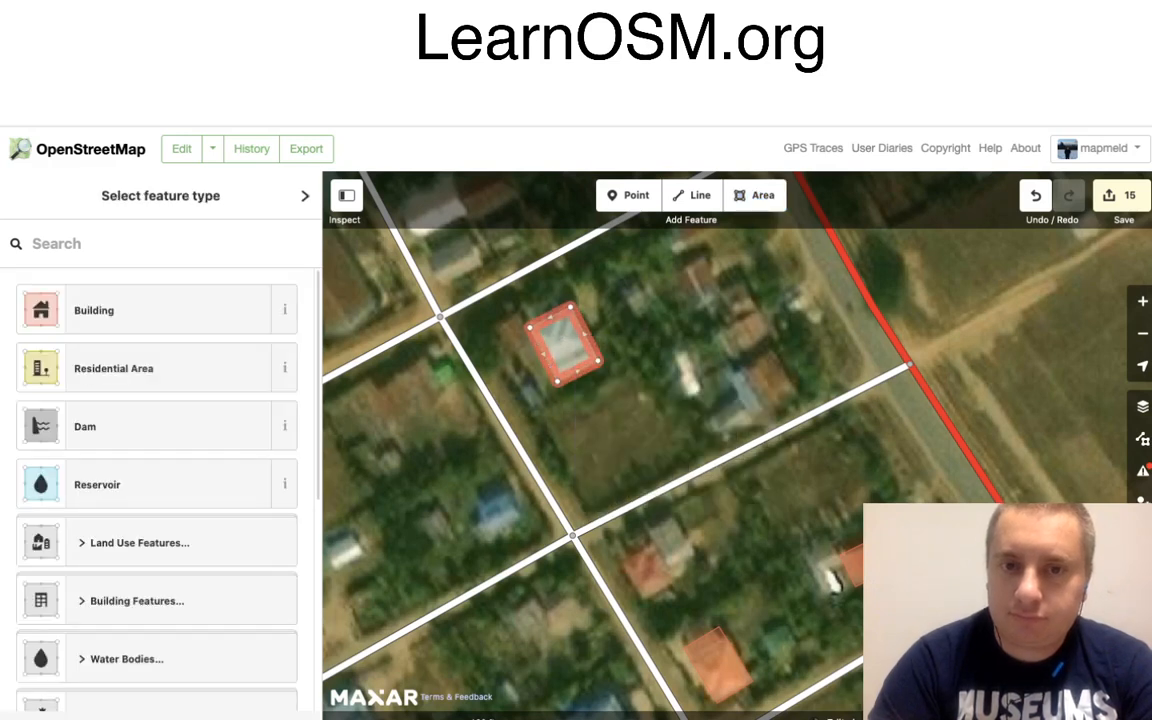
{"action": "left_click", "coordinate": [150, 310]}
{"action": "key", "text": "Escape"}
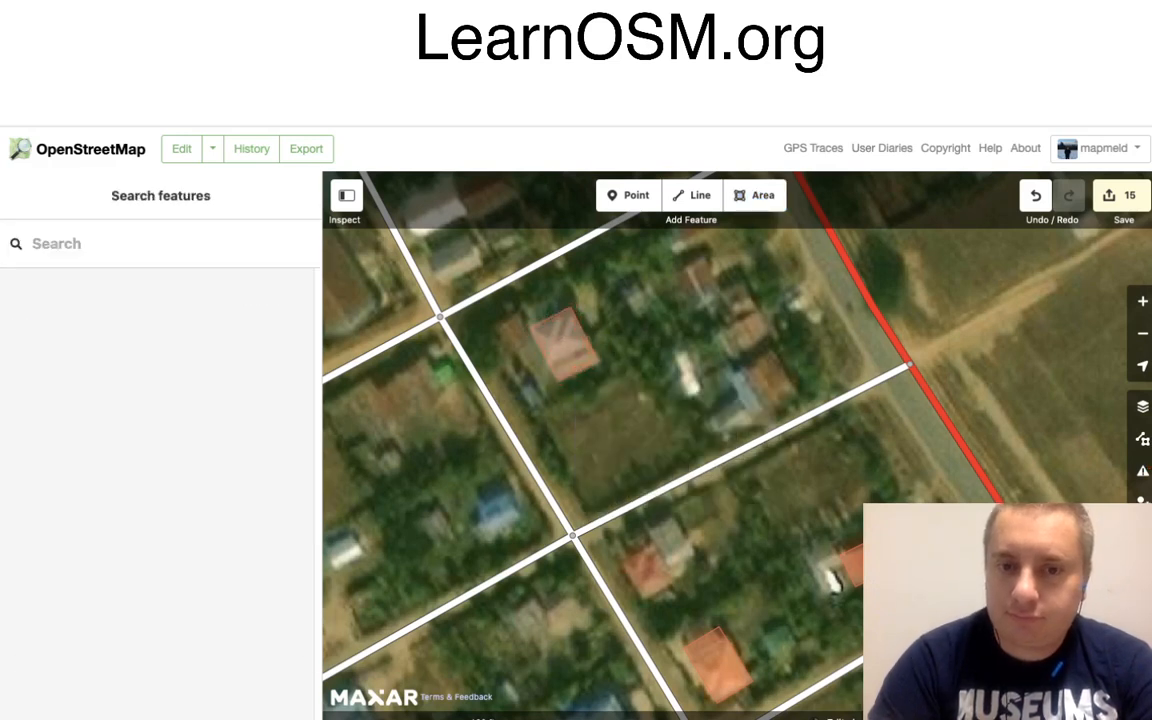
Outline the large green-roofed building and its attached brown-roofed western section as one area, just north of the road junction.
{"action": "left_click_drag", "start_coordinate": [580, 420], "coordinate": [925, 374]}
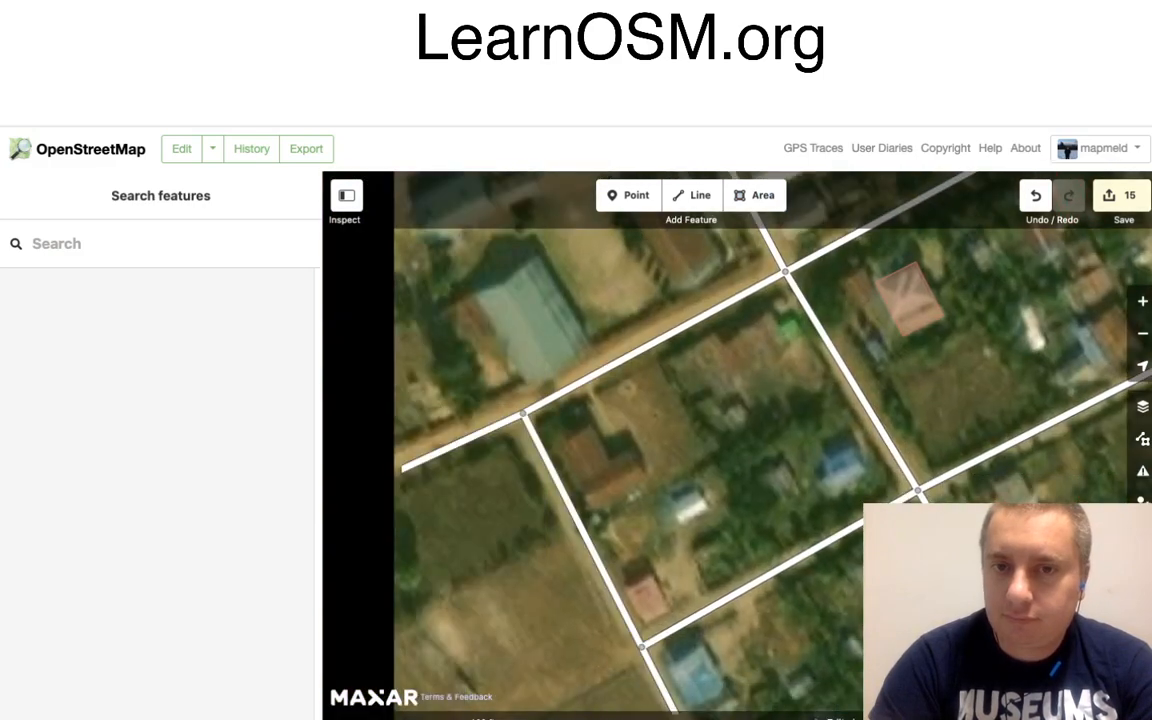
{"action": "left_click_drag", "start_coordinate": [640, 400], "coordinate": [746, 382]}
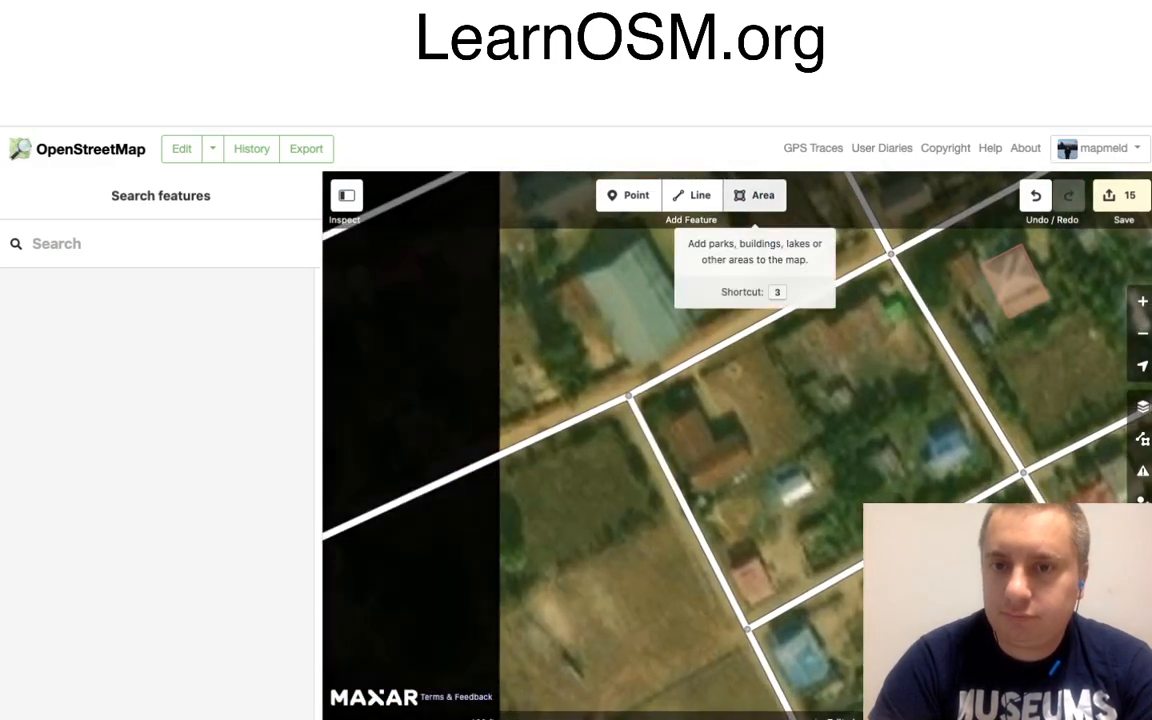
{"action": "left_click", "coordinate": [755, 195]}
{"action": "left_click_drag", "start_coordinate": [640, 400], "coordinate": [709, 573]}
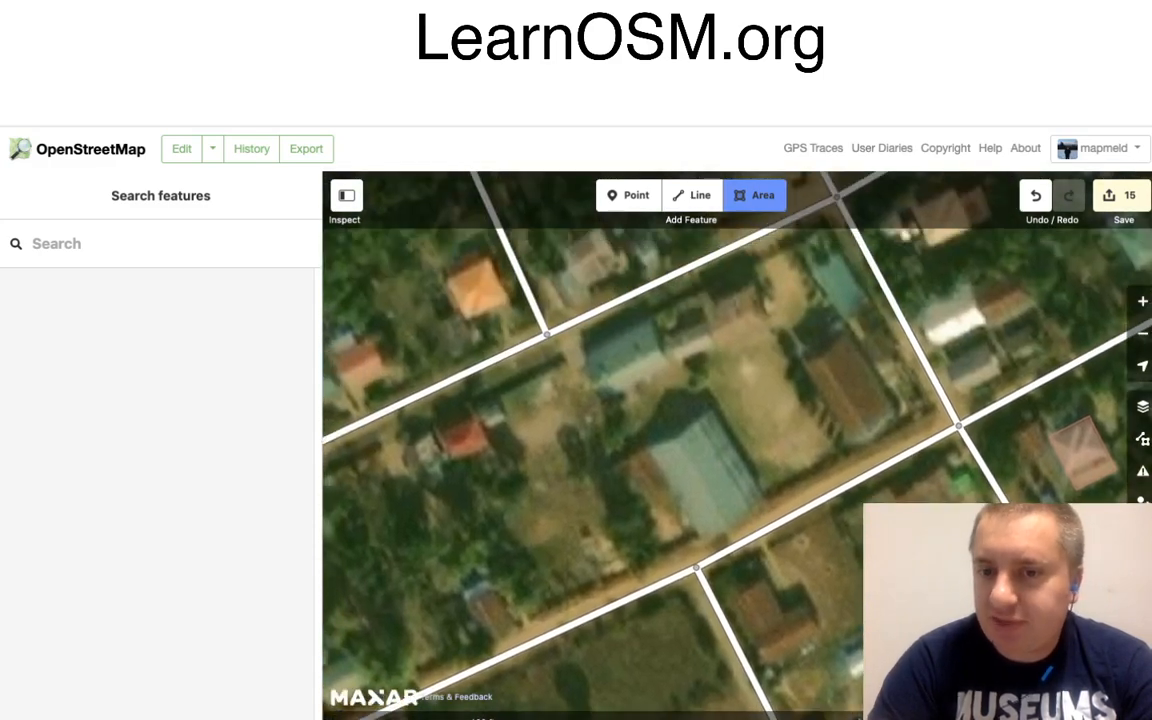
{"action": "left_click", "coordinate": [763, 497]}
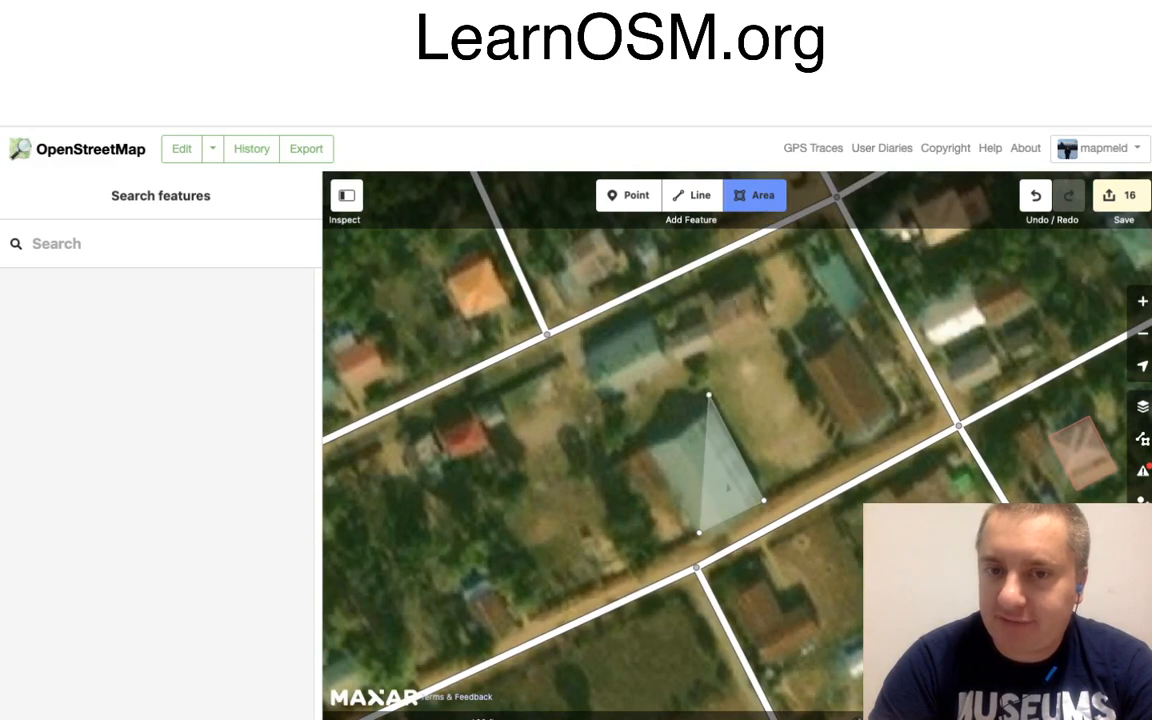
{"action": "left_click", "coordinate": [712, 408]}
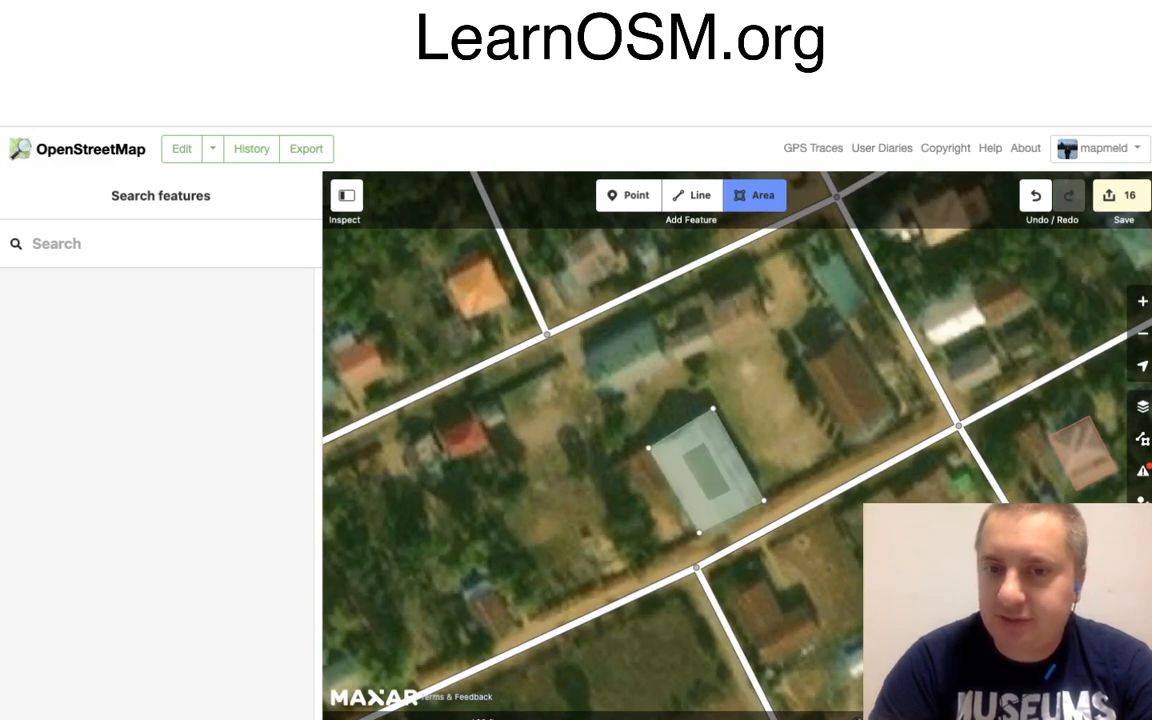
{"action": "left_click", "coordinate": [649, 448]}
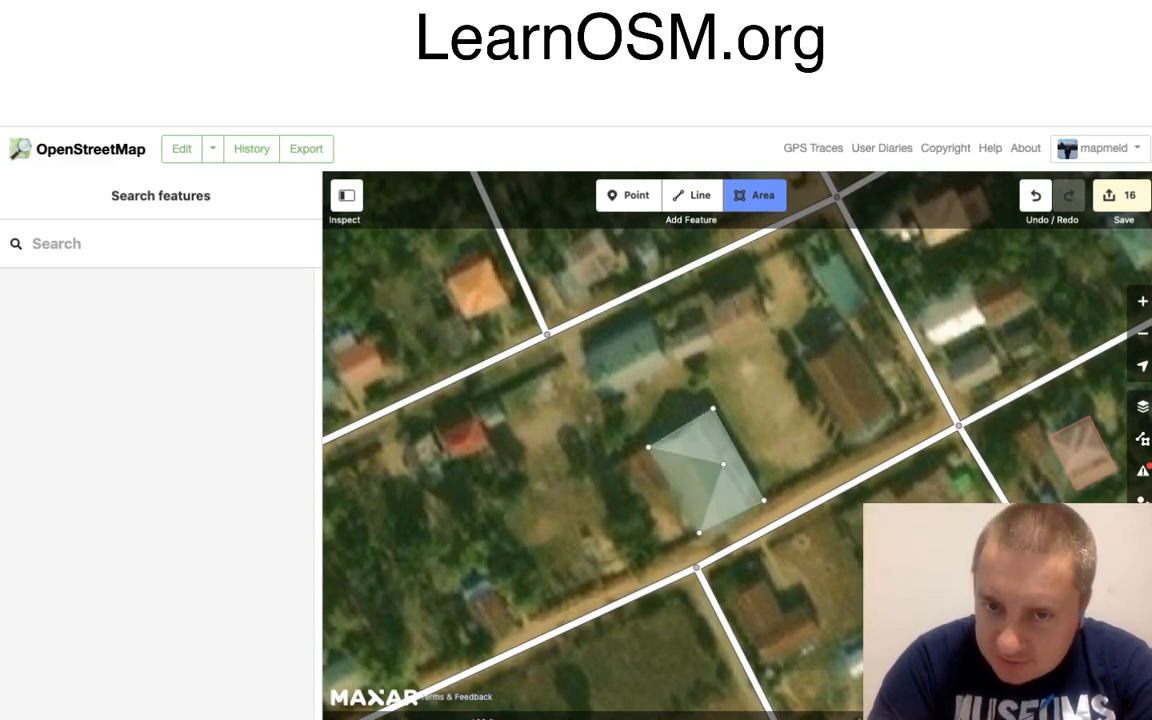
{"action": "left_click", "coordinate": [612, 464]}
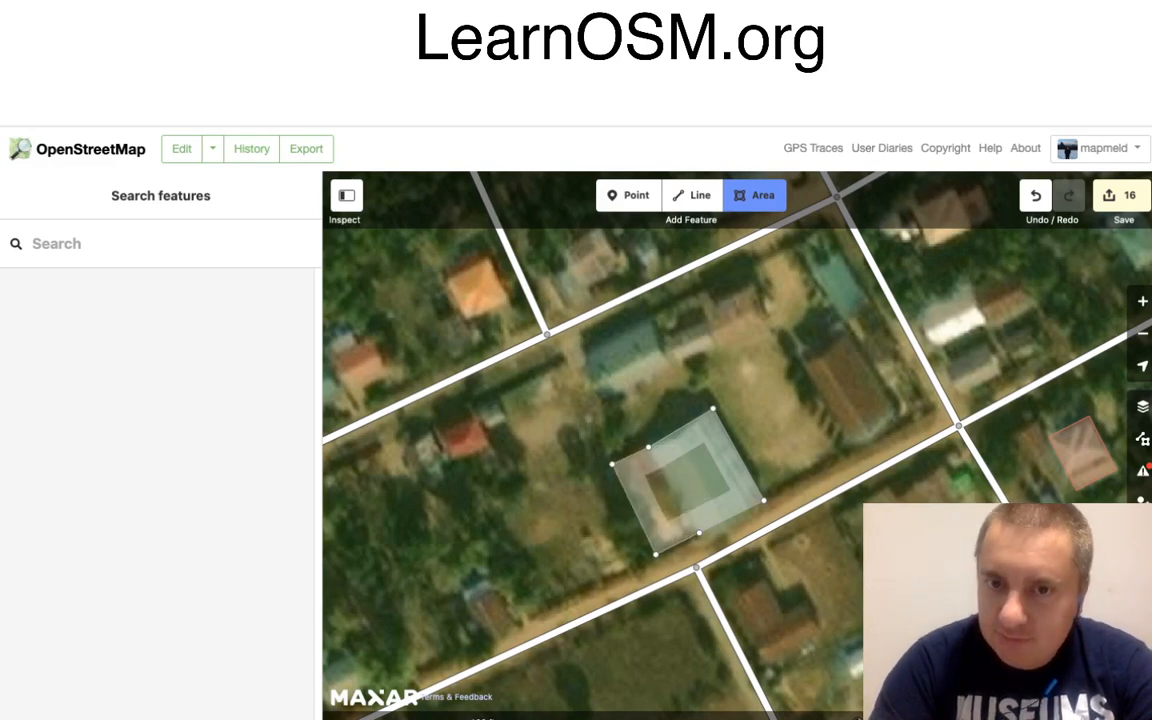
{"action": "left_click", "coordinate": [656, 552]}
{"action": "key", "text": "Return"}
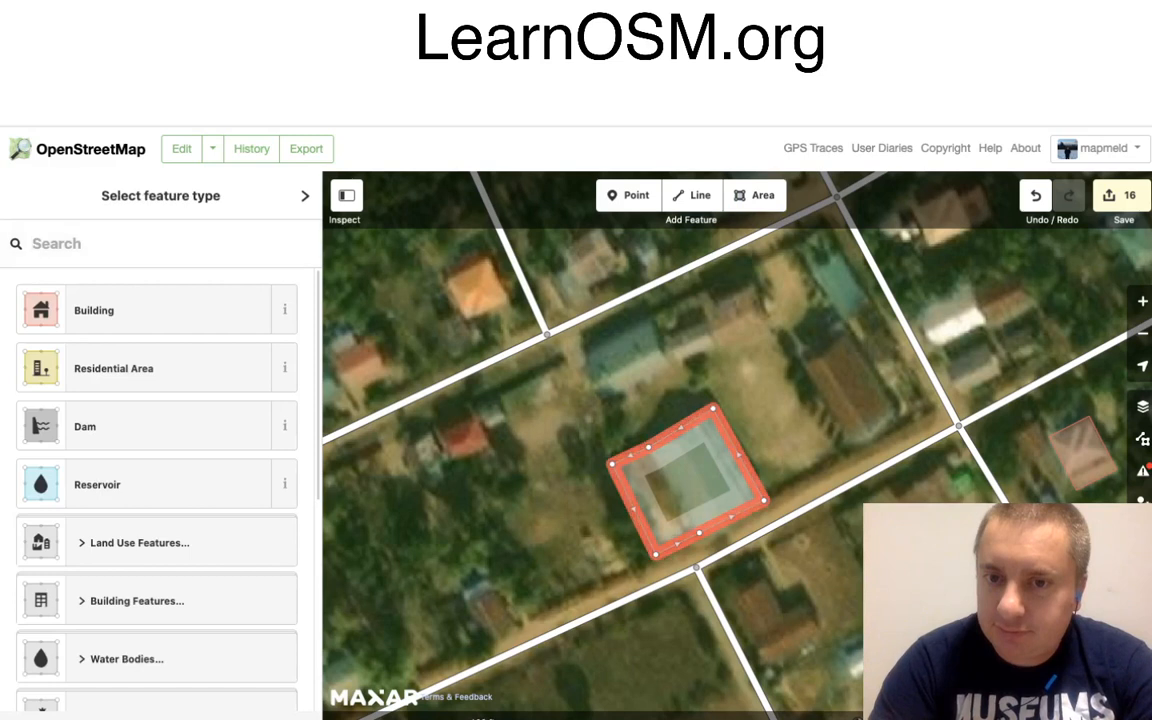
Square the corners of the large green-roofed building's outline and set its feature type to Building.
{"action": "right_click", "coordinate": [729, 462]}
{"action": "left_click", "coordinate": [746, 529]}
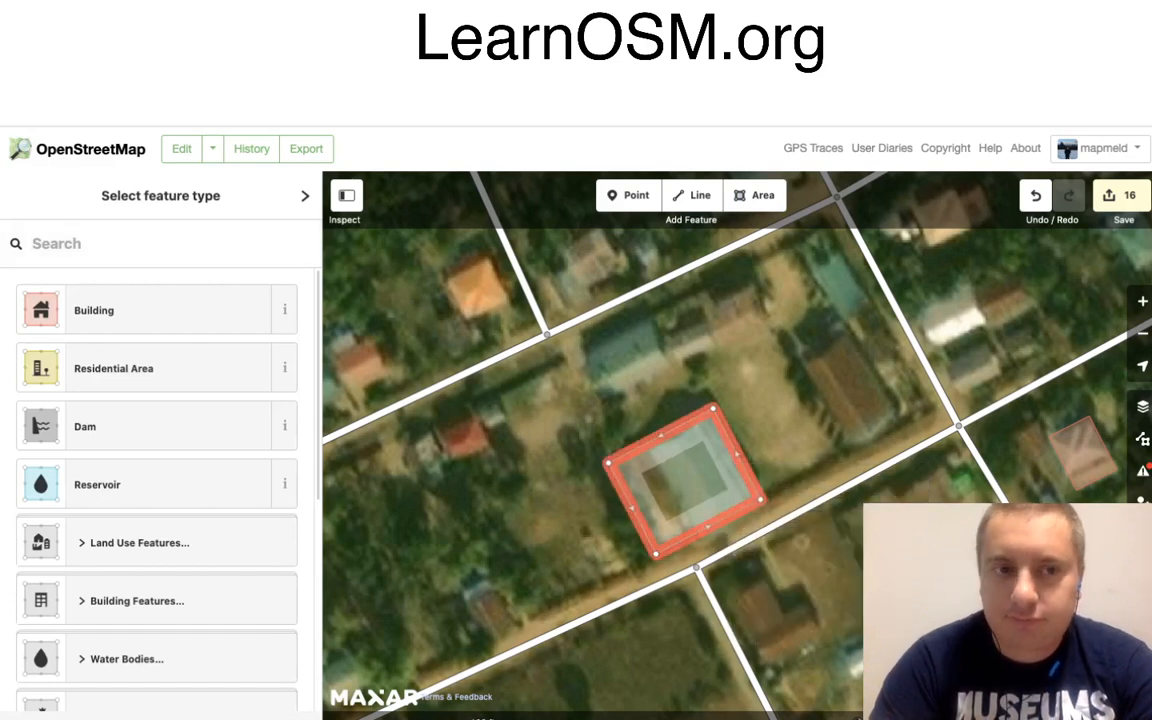
{"action": "left_click", "coordinate": [143, 310]}
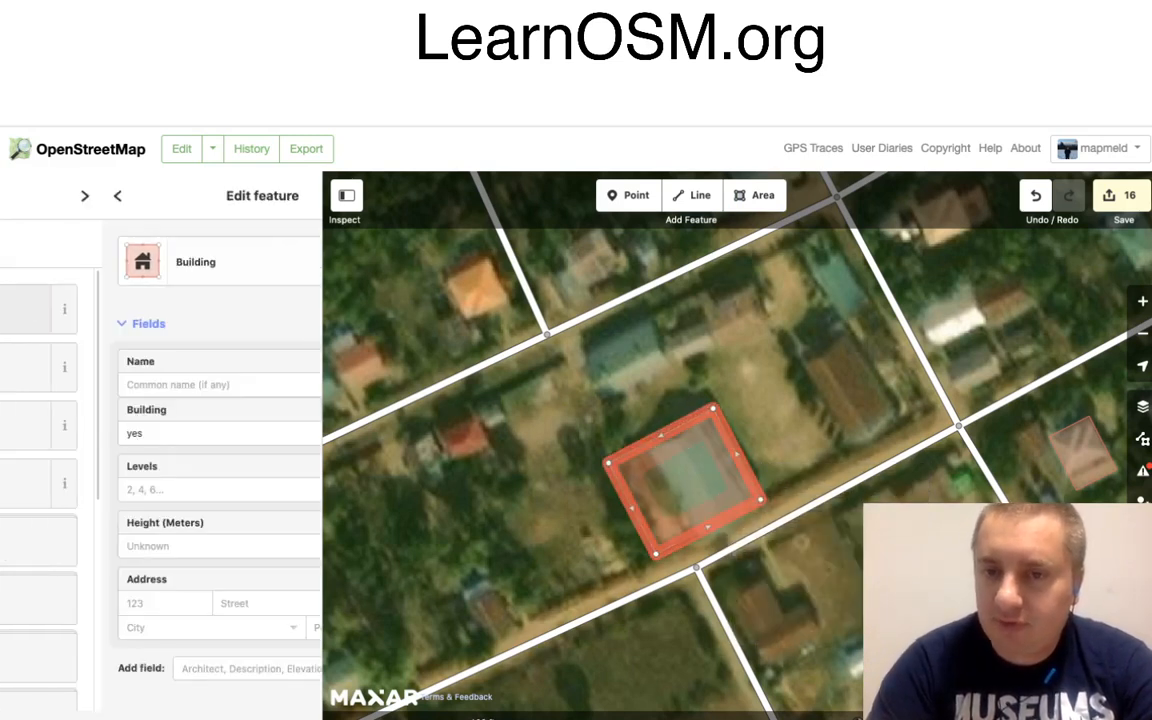
{"action": "key", "text": "Escape"}
Outline the long brown-roofed building east of the large green-roofed building as an area.
{"action": "left_click", "coordinate": [755, 195]}
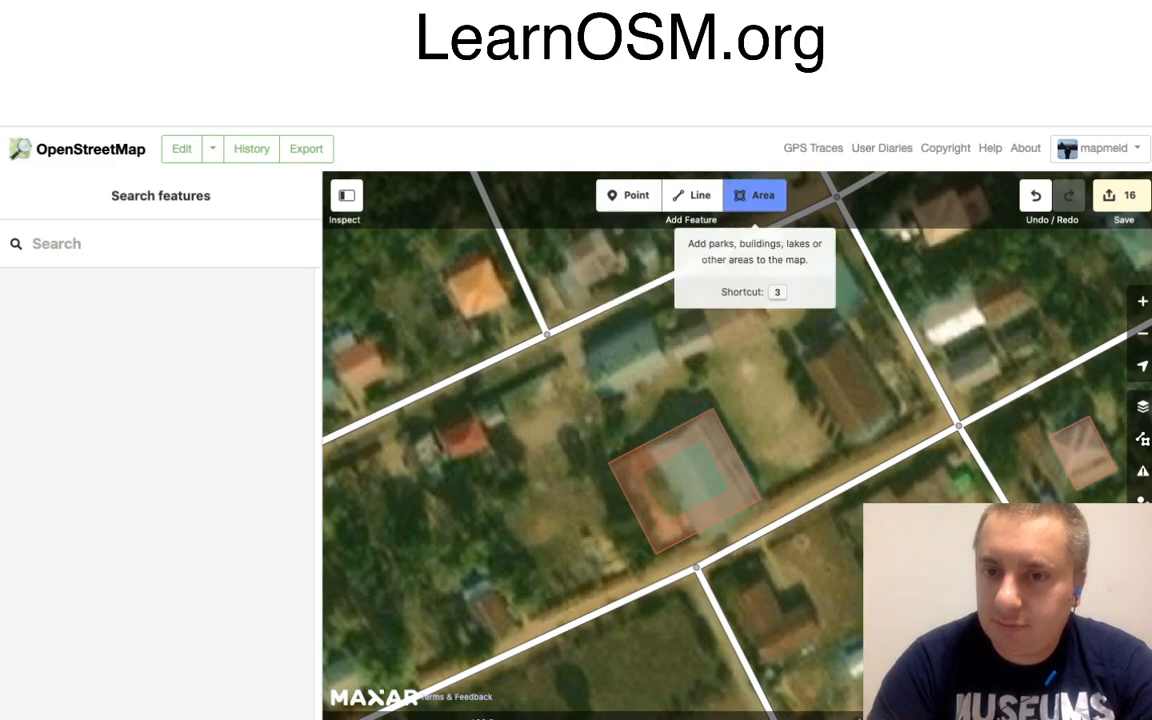
{"action": "left_click", "coordinate": [848, 439]}
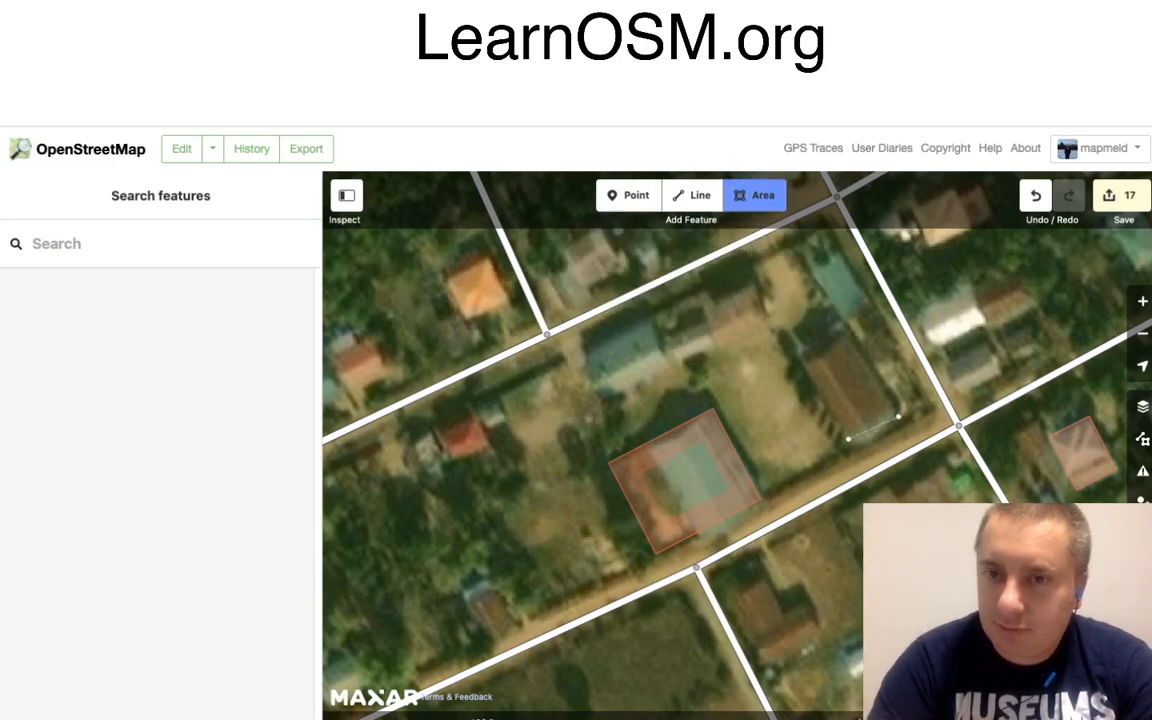
{"action": "left_click", "coordinate": [900, 415]}
{"action": "left_click", "coordinate": [847, 330]}
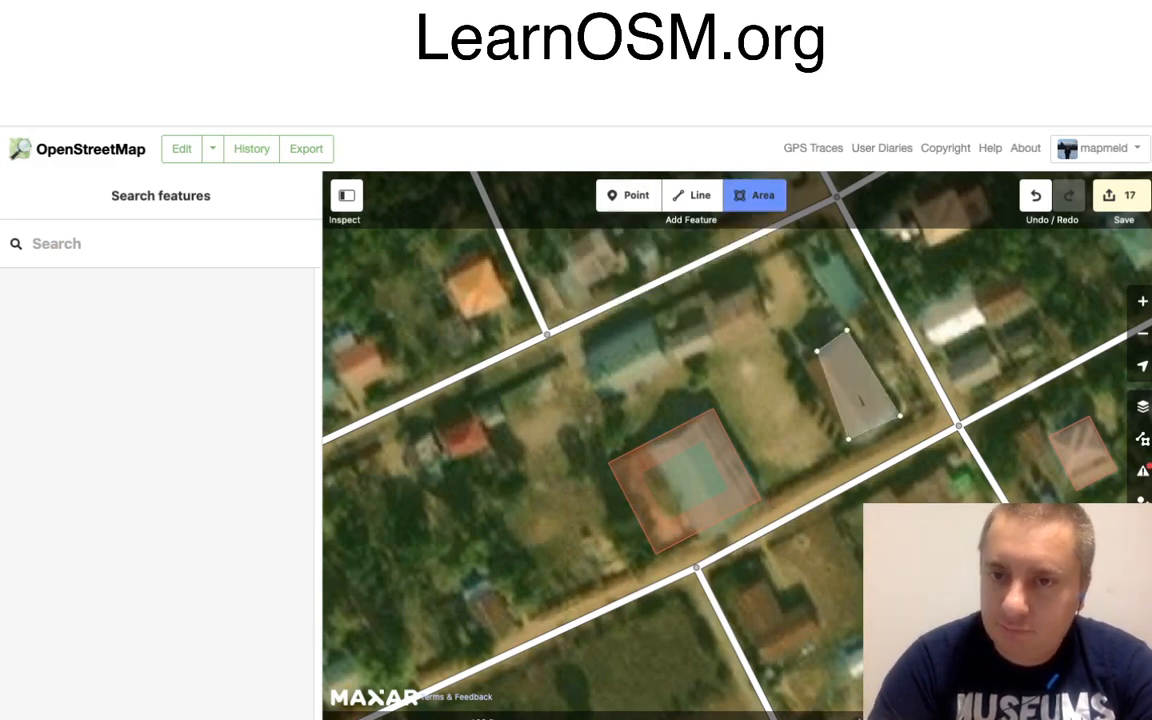
{"action": "left_click", "coordinate": [803, 356]}
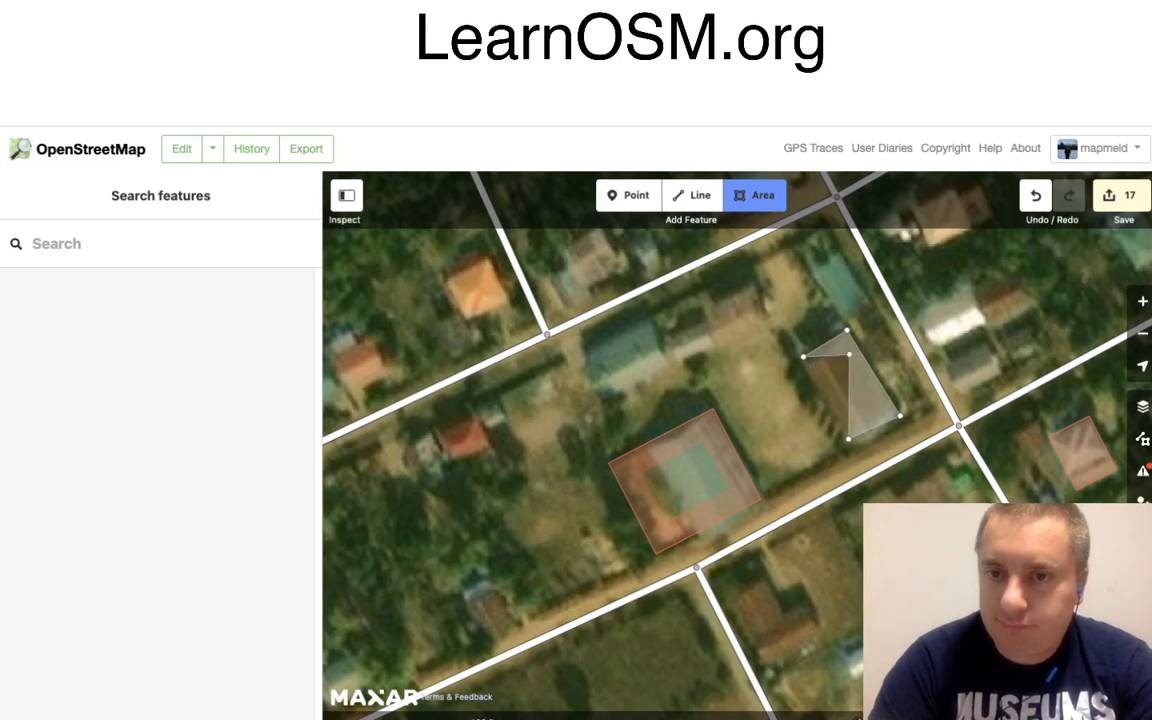
{"action": "left_click", "coordinate": [848, 439]}
Square the corners of the long brown-roofed building's outline and set its feature type to Building.
{"action": "right_click", "coordinate": [854, 357]}
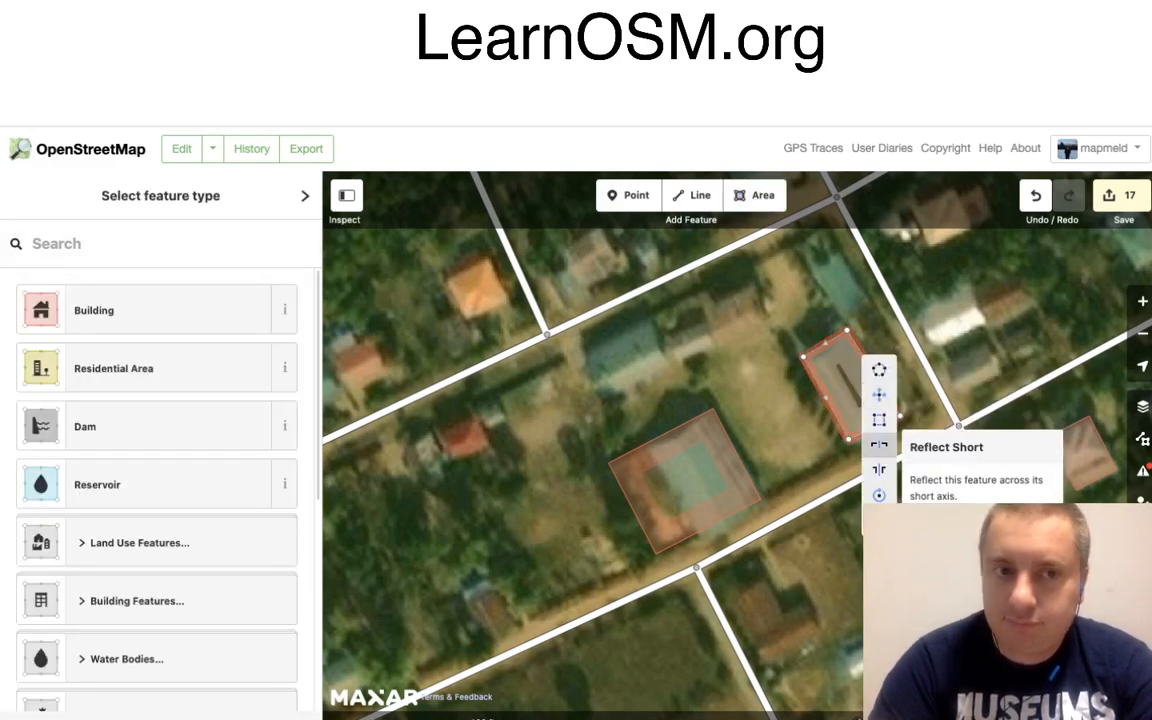
{"action": "left_click", "coordinate": [879, 444]}
{"action": "left_click", "coordinate": [94, 310]}
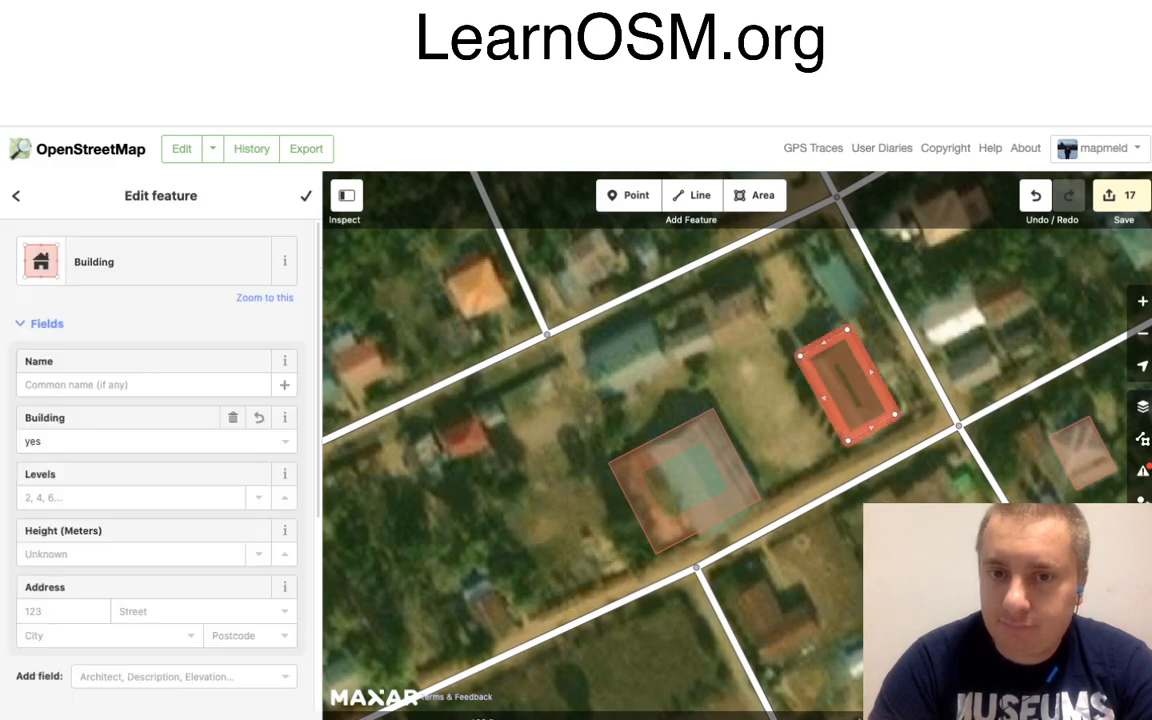
Outline the blue-green-roofed building between the large mapped building and the road north of it as an area.
{"action": "left_click", "coordinate": [755, 195]}
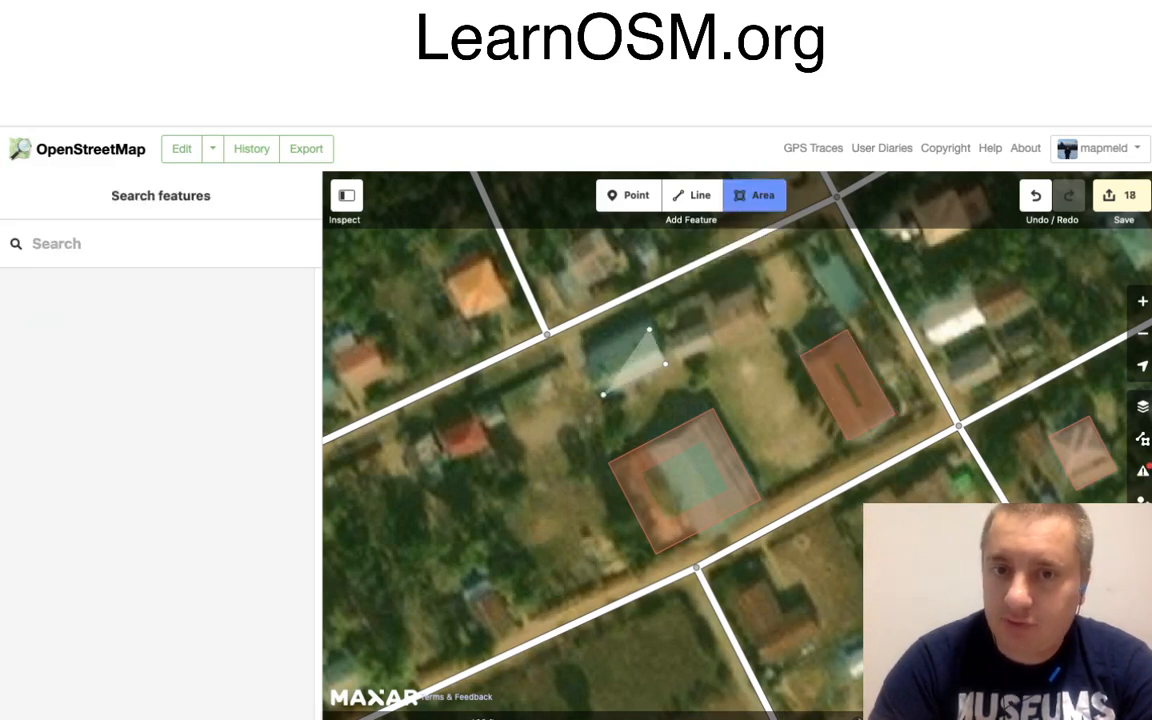
{"action": "left_click", "coordinate": [647, 324]}
{"action": "left_click", "coordinate": [582, 353]}
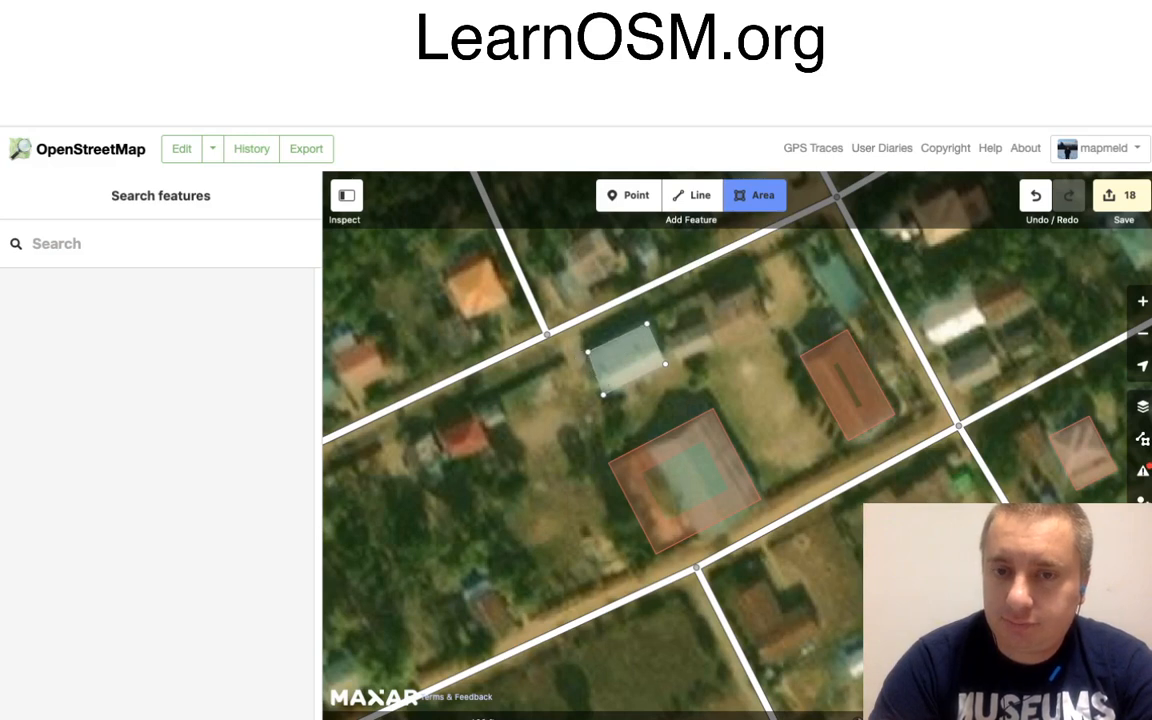
{"action": "left_click", "coordinate": [588, 353]}
{"action": "key", "text": "Return"}
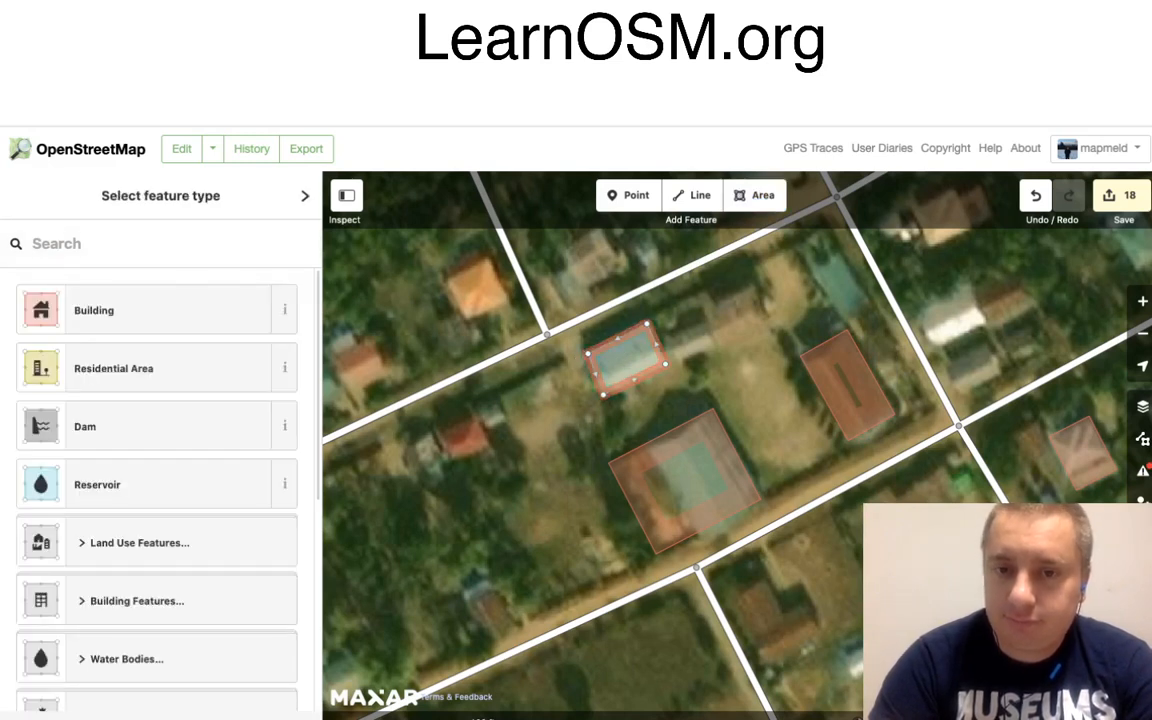
Square the corners of the blue-green-roofed building's outline and set its feature type to Building.
{"action": "right_click", "coordinate": [618, 362]}
{"action": "left_click", "coordinate": [642, 418]}
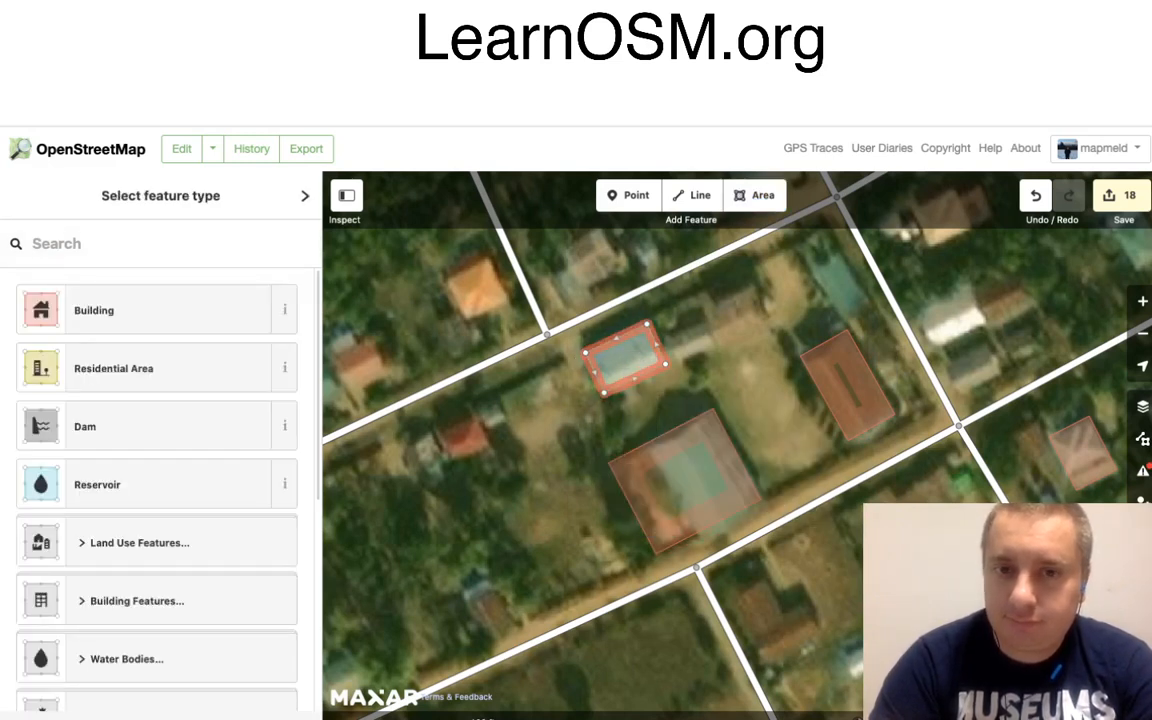
{"action": "left_click", "coordinate": [94, 310]}
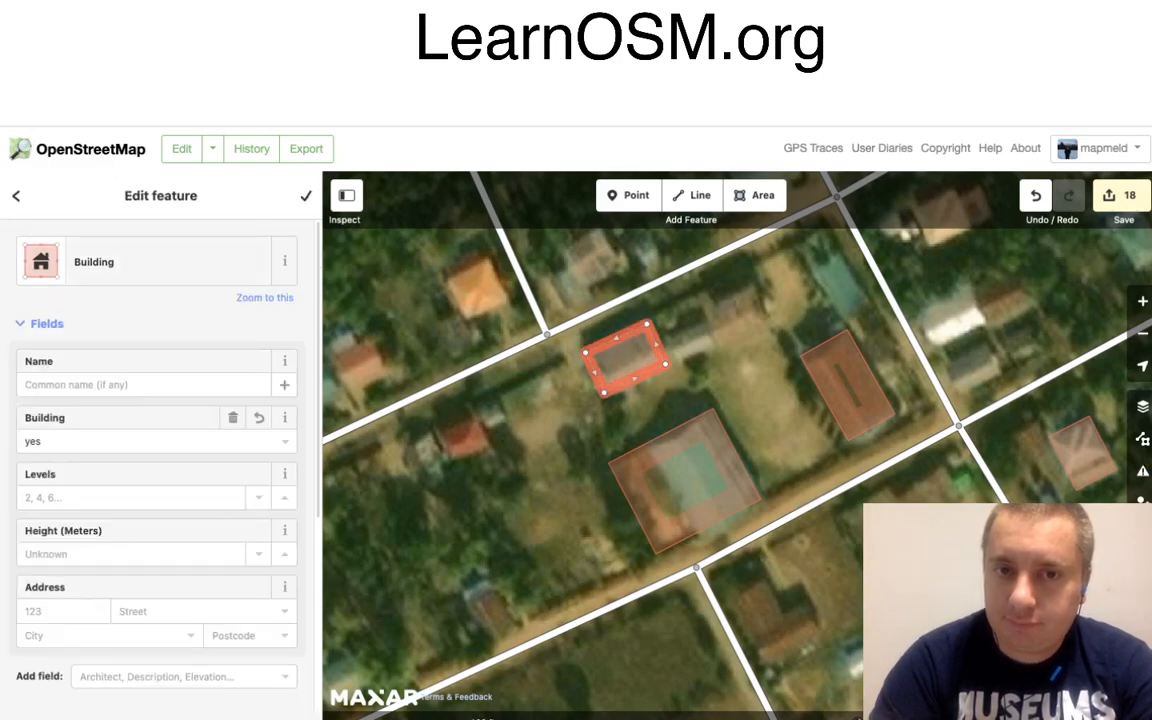
Outline the orange-roofed building just west of the short dead-end road as an area.
{"action": "key", "text": "3"}
{"action": "left_click_drag", "start_coordinate": [620, 400], "coordinate": [731, 506]}
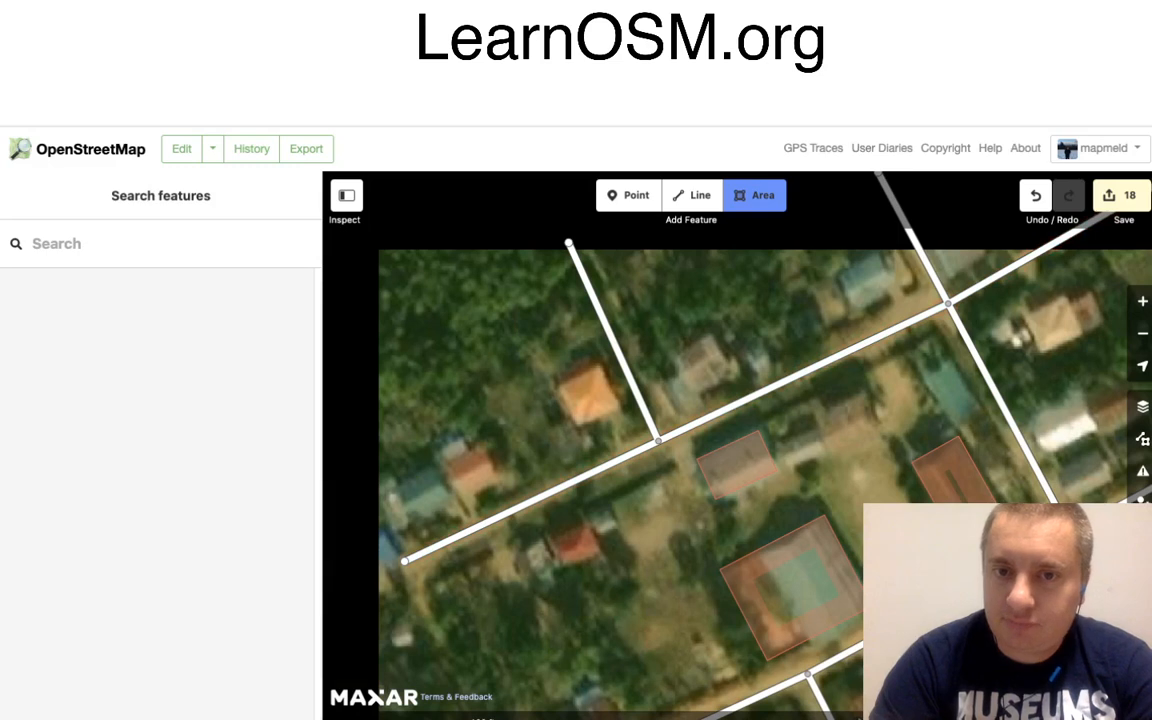
{"action": "left_click", "coordinate": [577, 422]}
{"action": "left_click", "coordinate": [619, 408]}
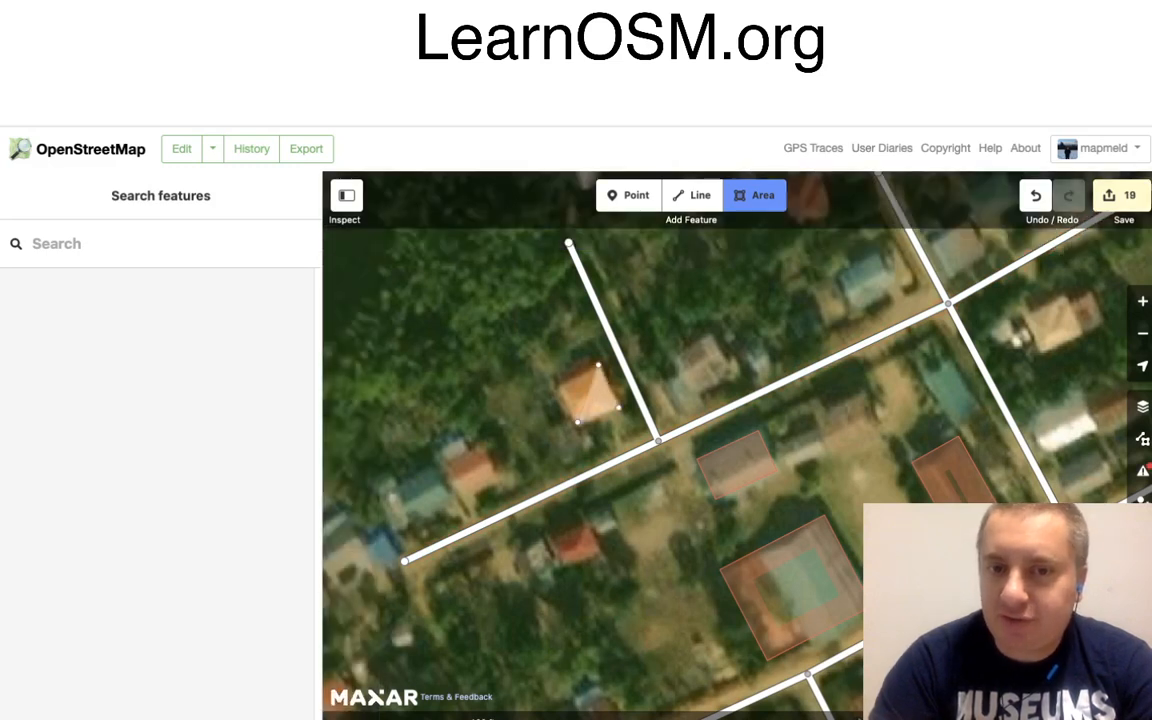
{"action": "left_click", "coordinate": [598, 366]}
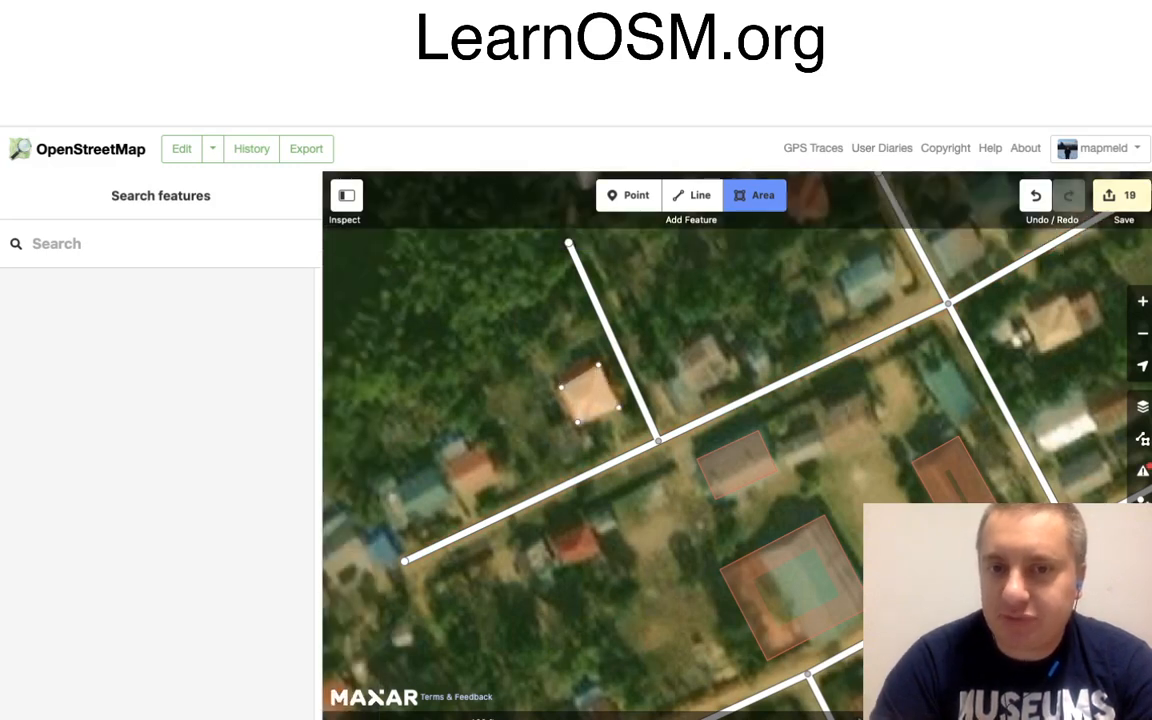
{"action": "left_click", "coordinate": [562, 385]}
{"action": "key", "text": "Return"}
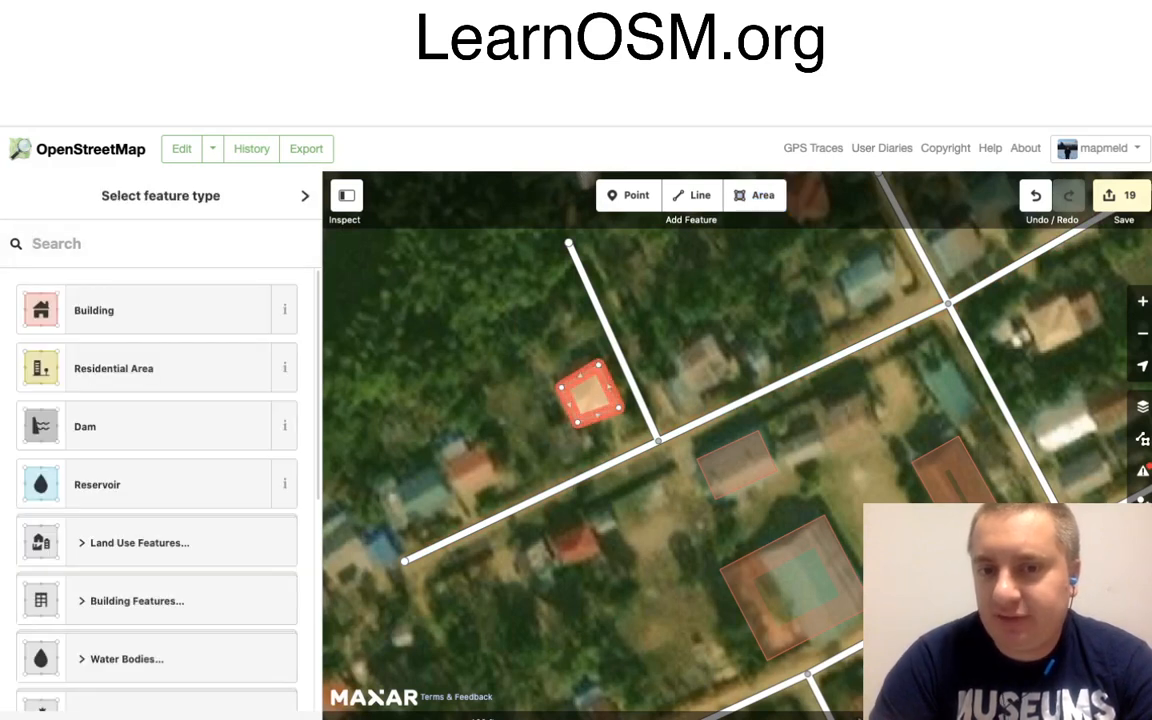
Square the corners of the orange-roofed building's outline and set its feature type to Building.
{"action": "right_click", "coordinate": [594, 391]}
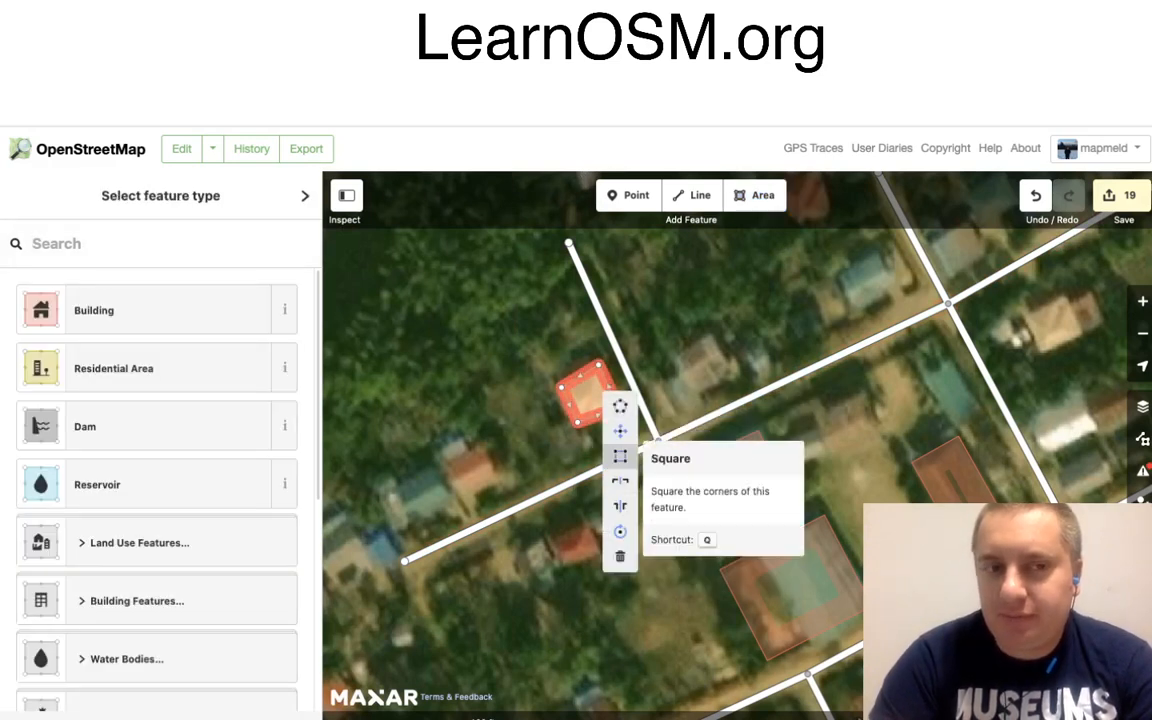
{"action": "left_click", "coordinate": [620, 456]}
{"action": "left_click", "coordinate": [94, 310]}
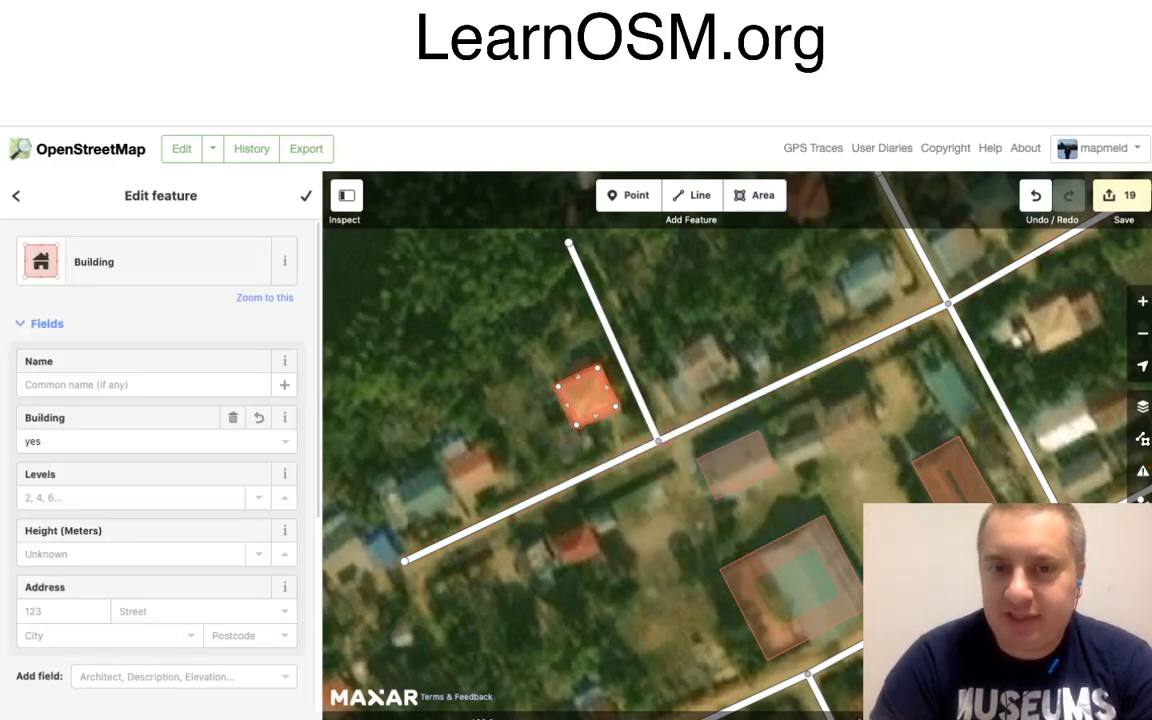
{"action": "key", "text": "Escape"}
Outline the red-roofed building and its small northwestern extension as one area, north of the road's western end.
{"action": "left_click_drag", "start_coordinate": [620, 456], "coordinate": [709, 356]}
{"action": "left_click", "coordinate": [756, 195]}
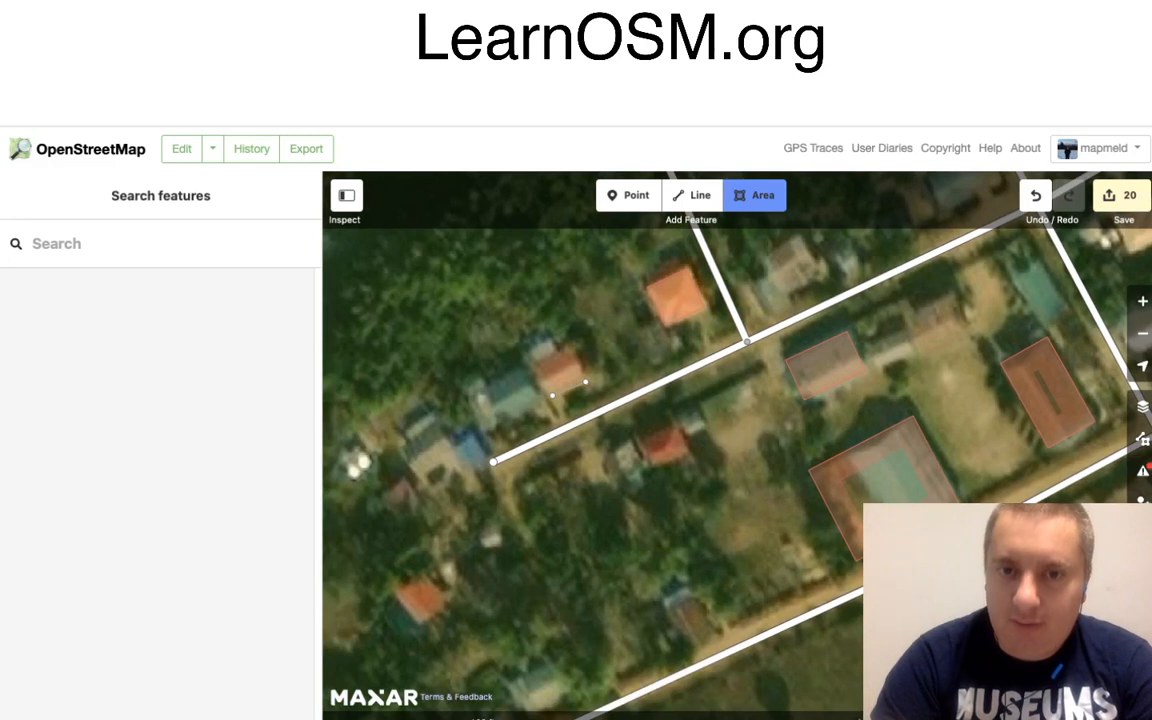
{"action": "left_click", "coordinate": [568, 348]}
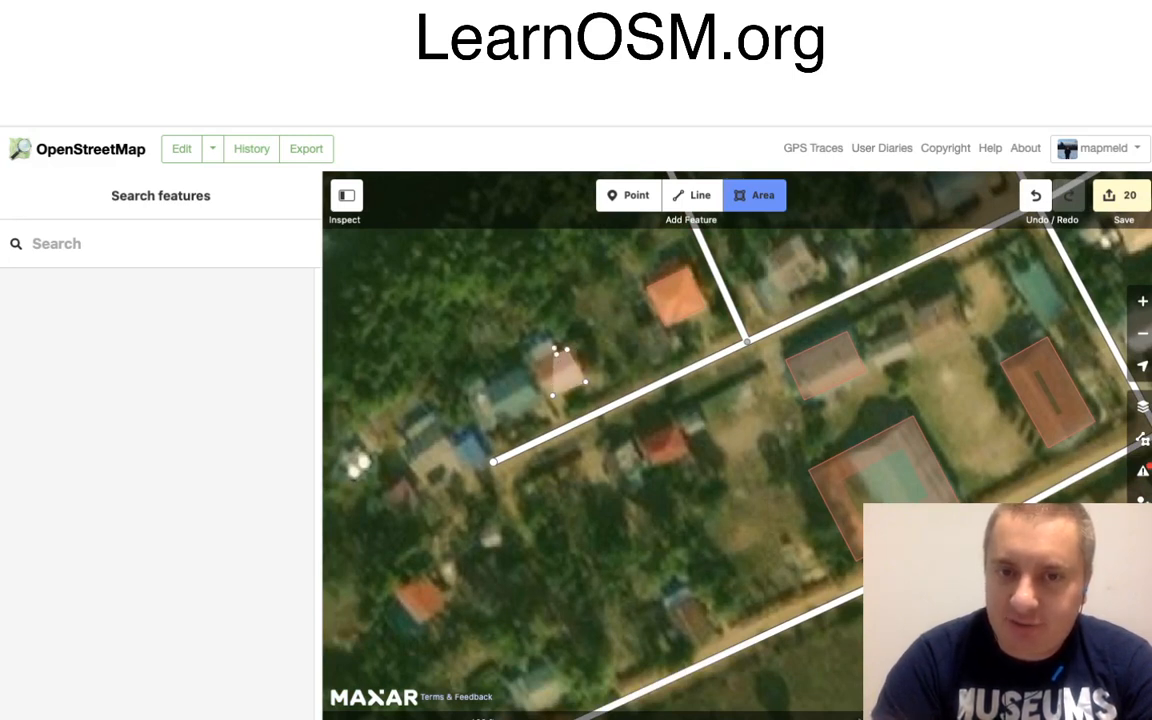
{"action": "left_click", "coordinate": [549, 338]}
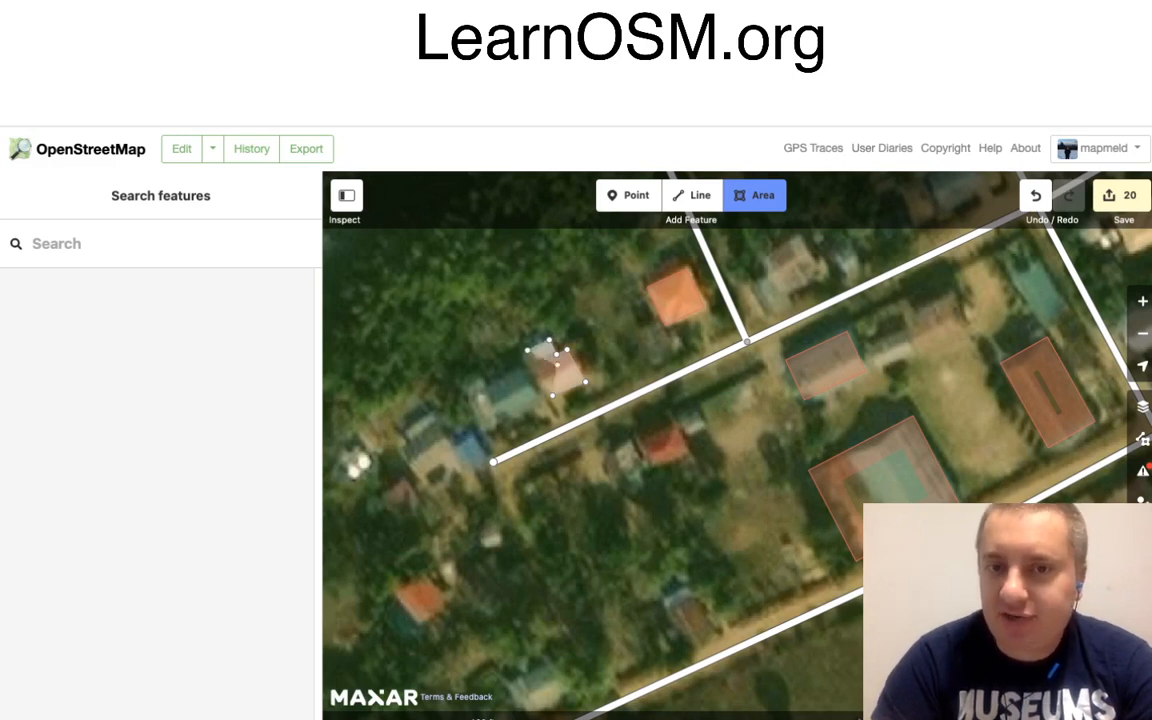
{"action": "left_click", "coordinate": [527, 350]}
Square the corners of the red-roofed building's outline with its extension and set its feature type to Building.
{"action": "right_click", "coordinate": [556, 372]}
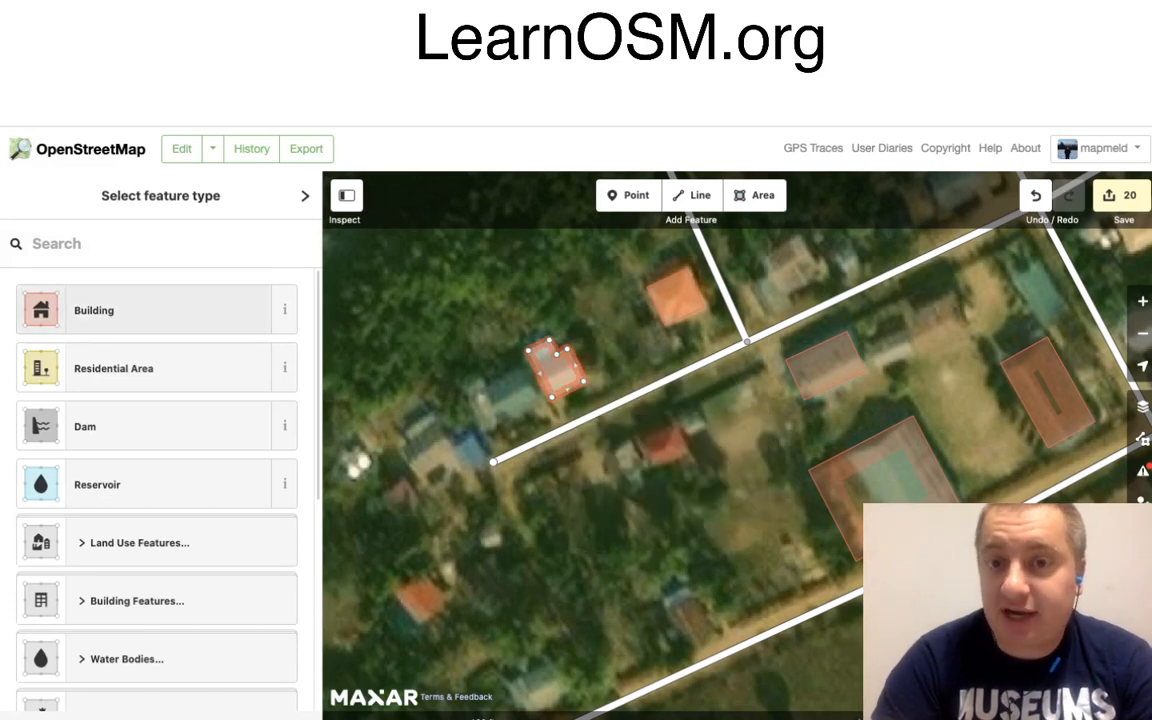
{"action": "left_click", "coordinate": [120, 310]}
Outline the small green-roofed building directly west of the red-roofed building as an area.
{"action": "left_click", "coordinate": [757, 195]}
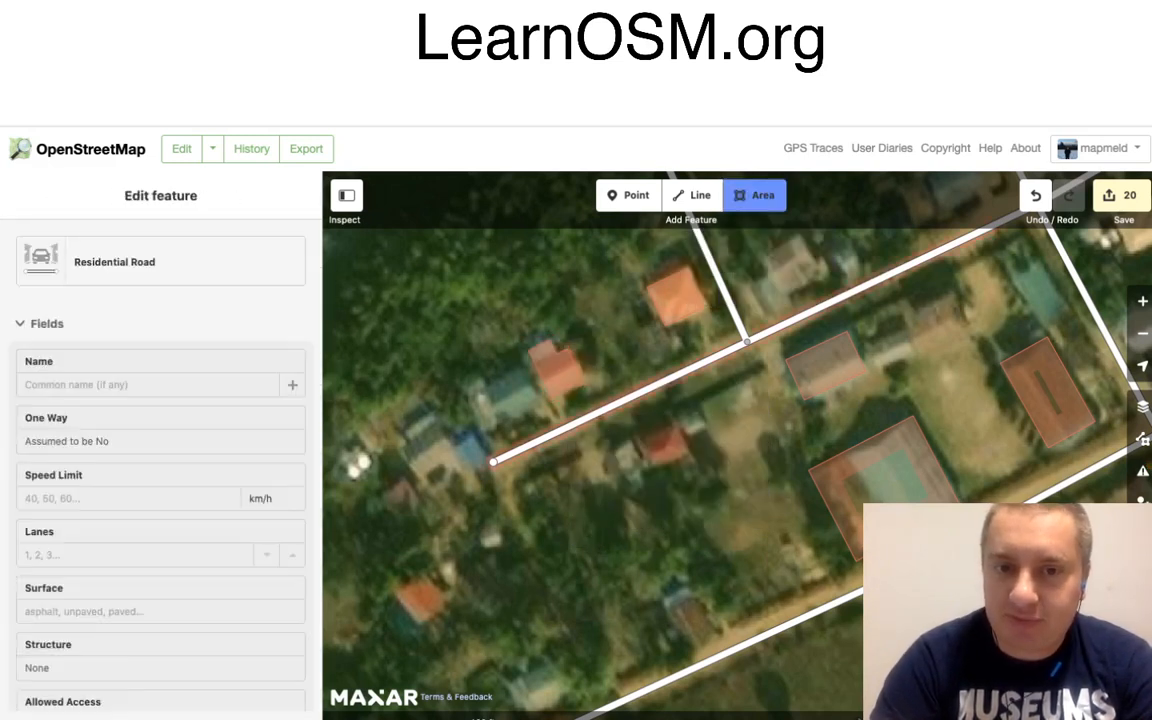
{"action": "left_click", "coordinate": [516, 371]}
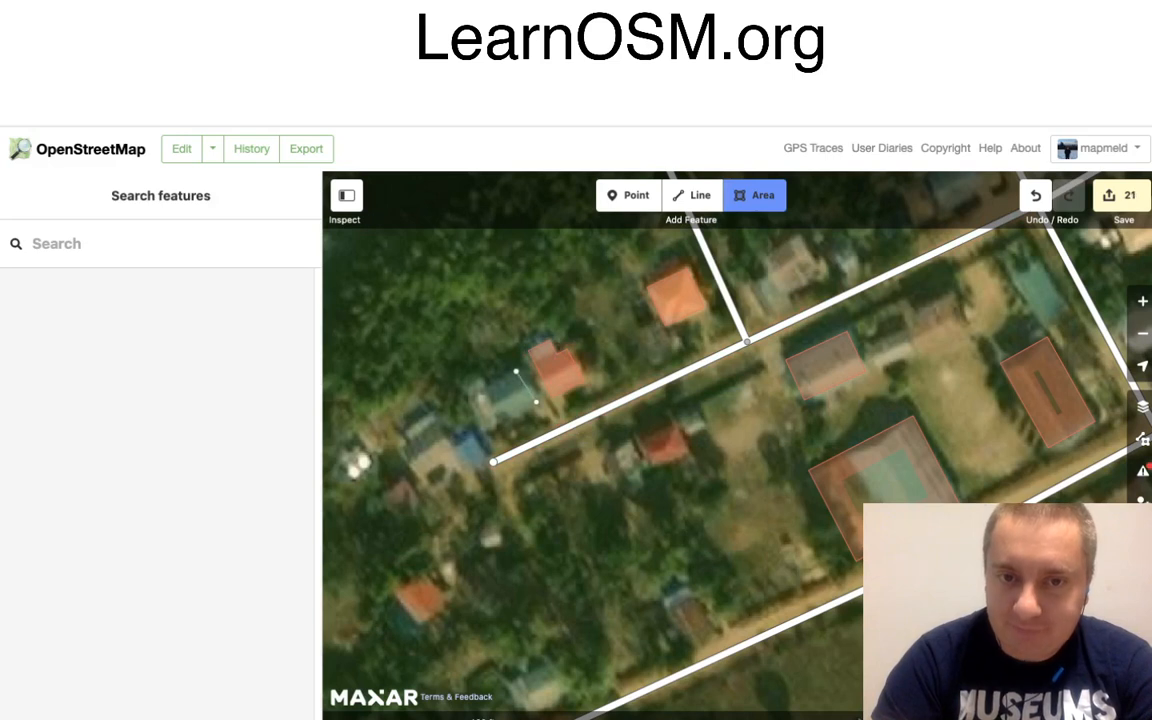
{"action": "left_click", "coordinate": [536, 401]}
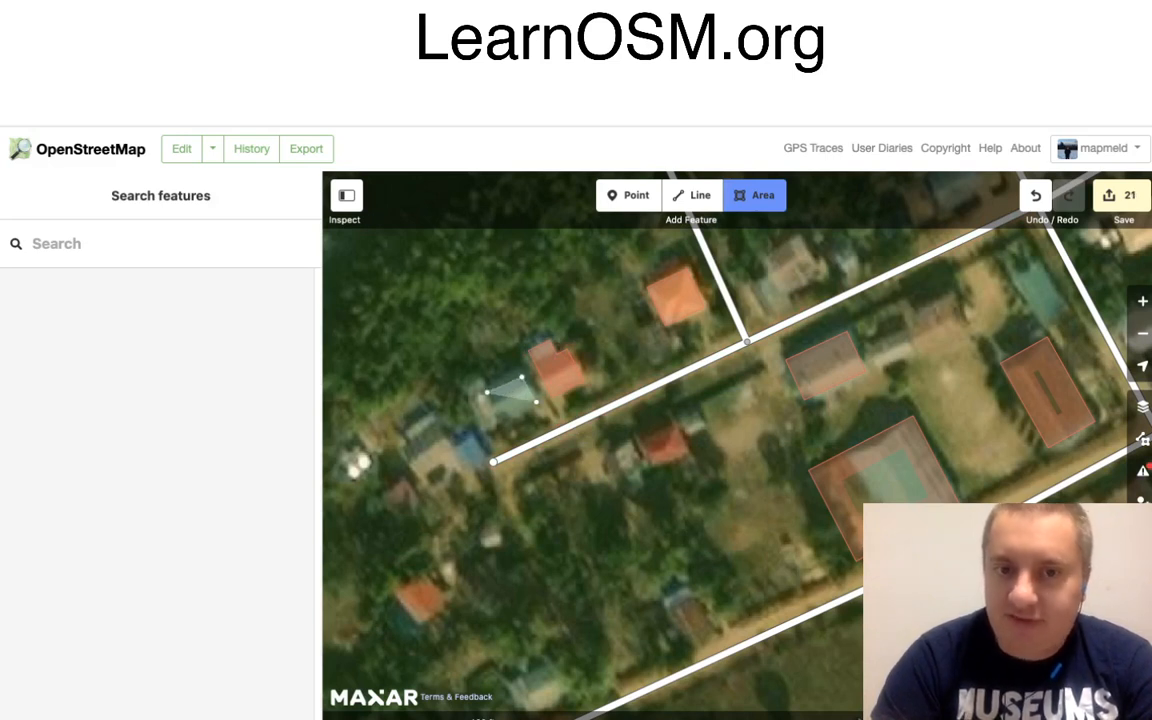
{"action": "left_click", "coordinate": [486, 392]}
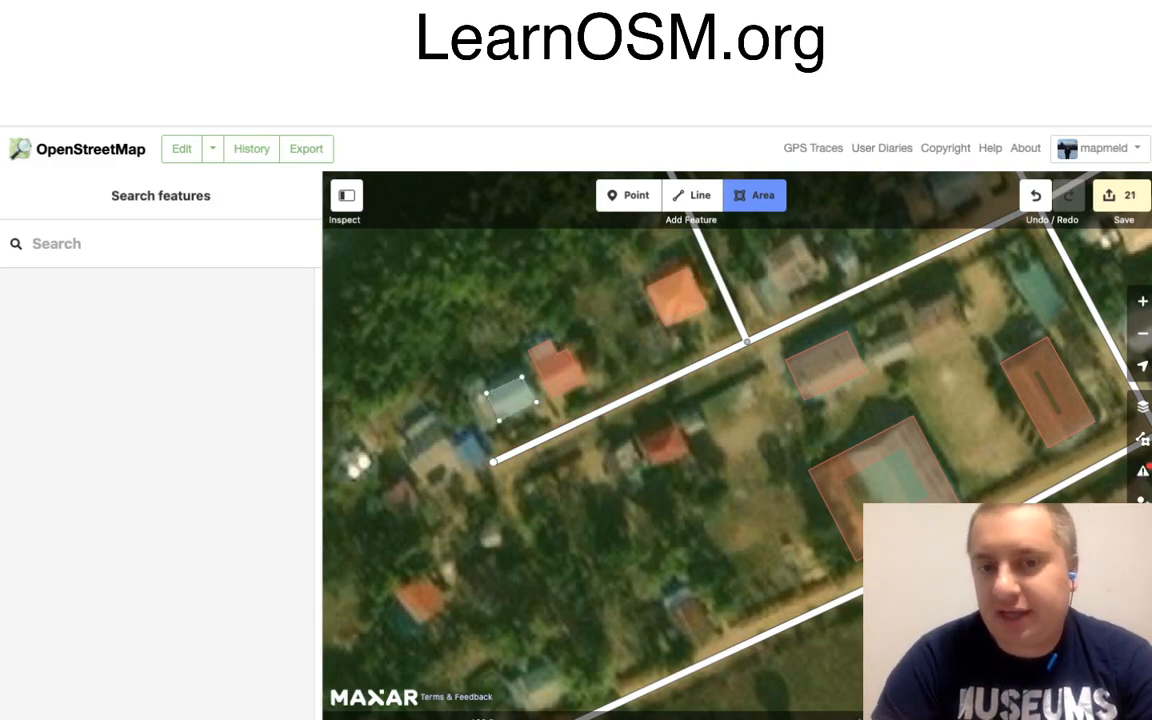
{"action": "left_click", "coordinate": [536, 402]}
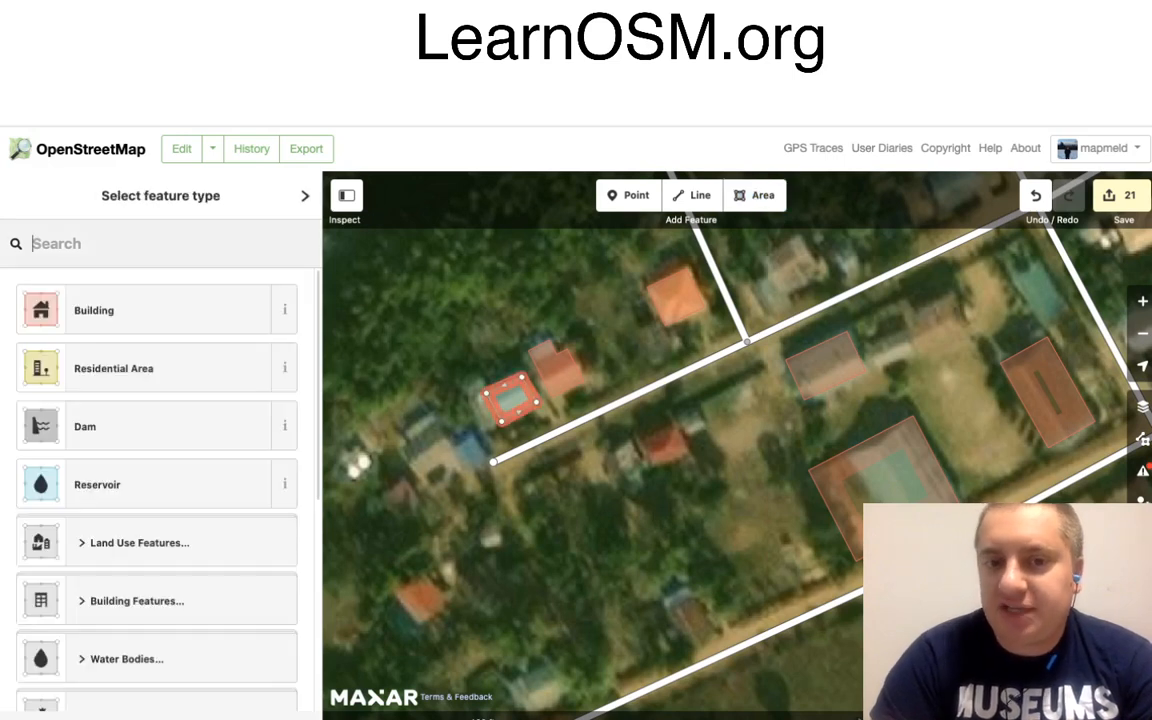
Square the corners of the small green-roofed building's outline and set its feature type to Building.
{"action": "right_click", "coordinate": [528, 393]}
{"action": "left_click", "coordinate": [546, 458]}
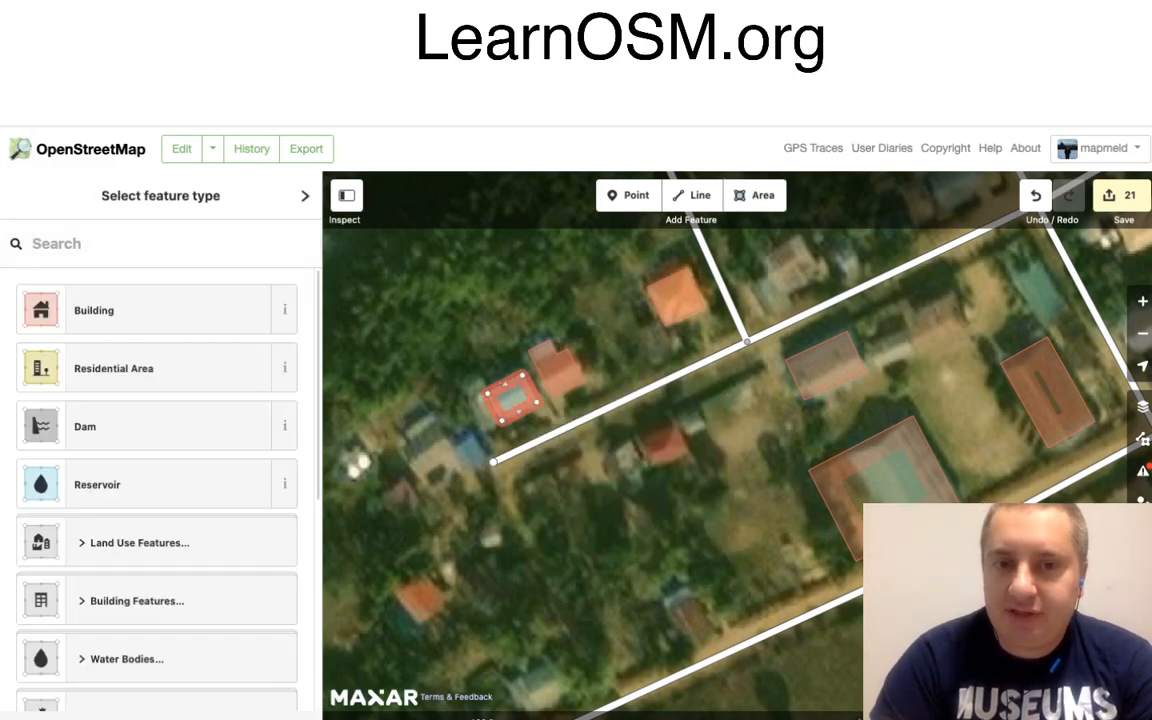
{"action": "left_click", "coordinate": [150, 310]}
{"action": "key", "text": "Escape"}
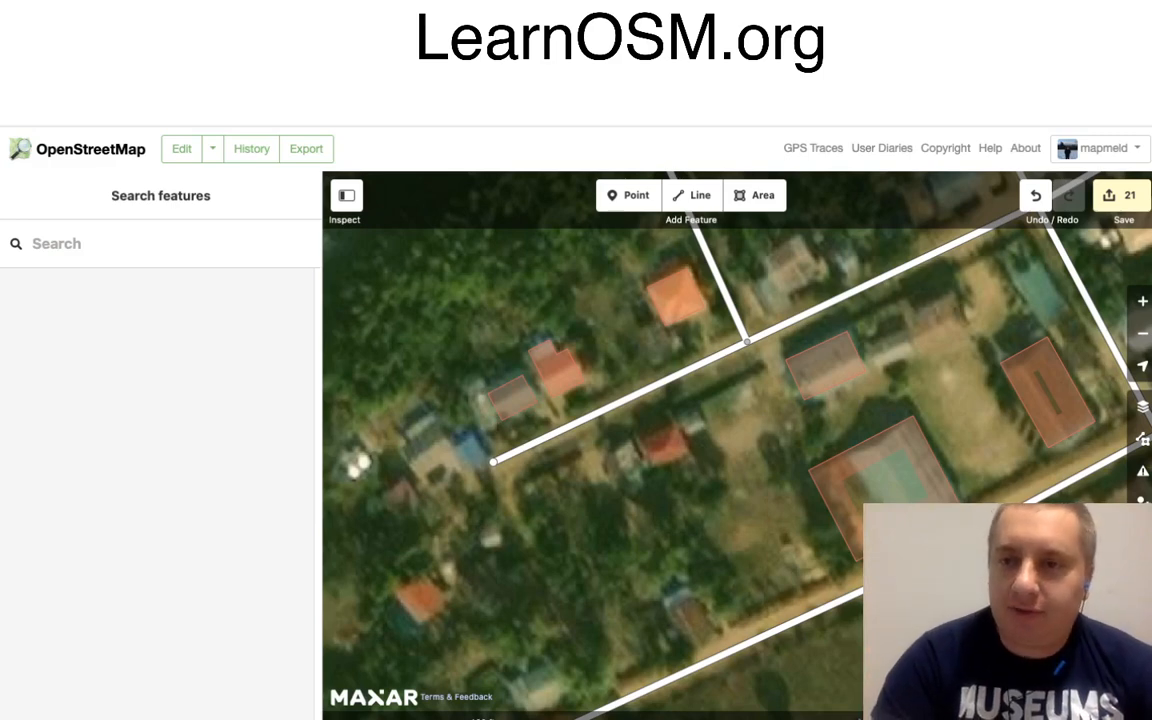
Outline the large blue-roofed building at the Hka Shi IDP Camp marker, including its brown-roofed southwestern wing, as one area.
{"action": "left_click_drag", "start_coordinate": [700, 400], "coordinate": [565, 475]}
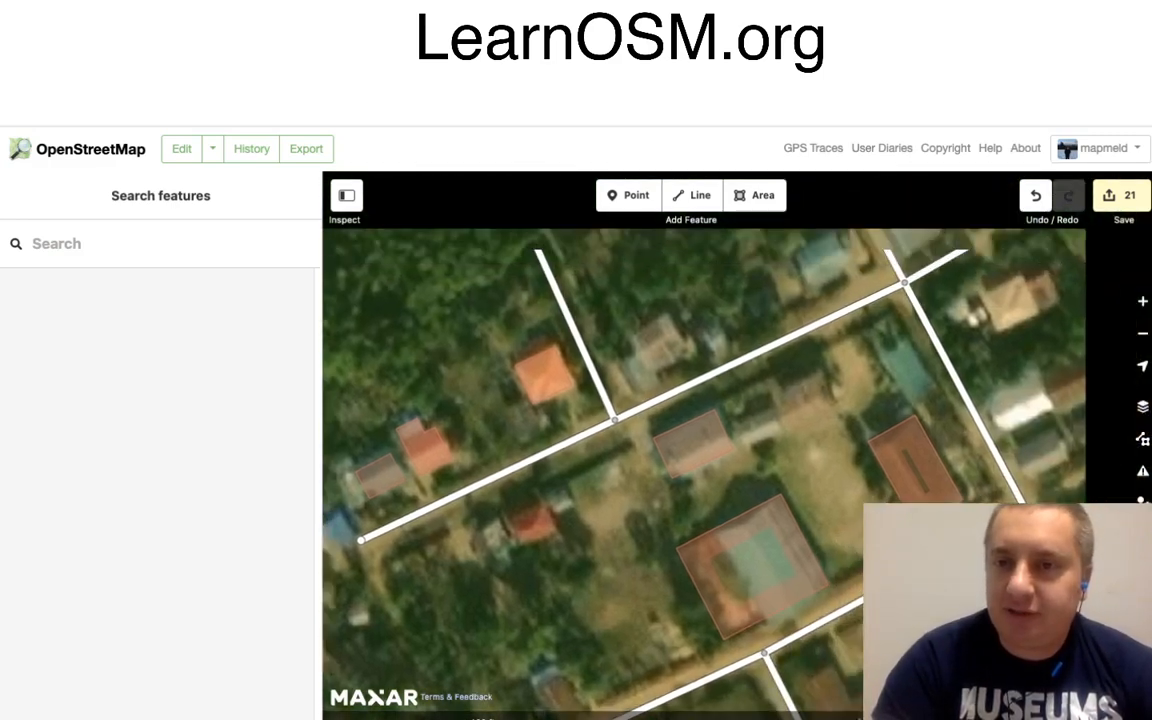
{"action": "left_click_drag", "start_coordinate": [660, 370], "coordinate": [597, 481]}
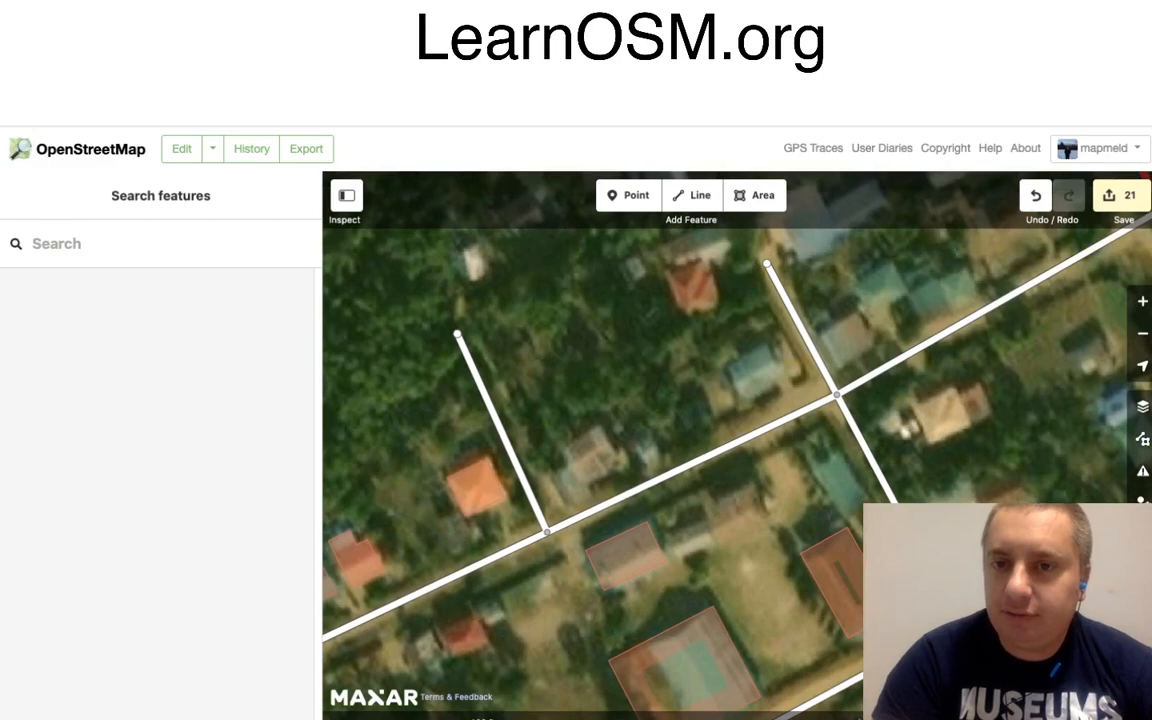
{"action": "left_click_drag", "start_coordinate": [660, 380], "coordinate": [609, 481]}
{"action": "left_click_drag", "start_coordinate": [660, 380], "coordinate": [633, 577]}
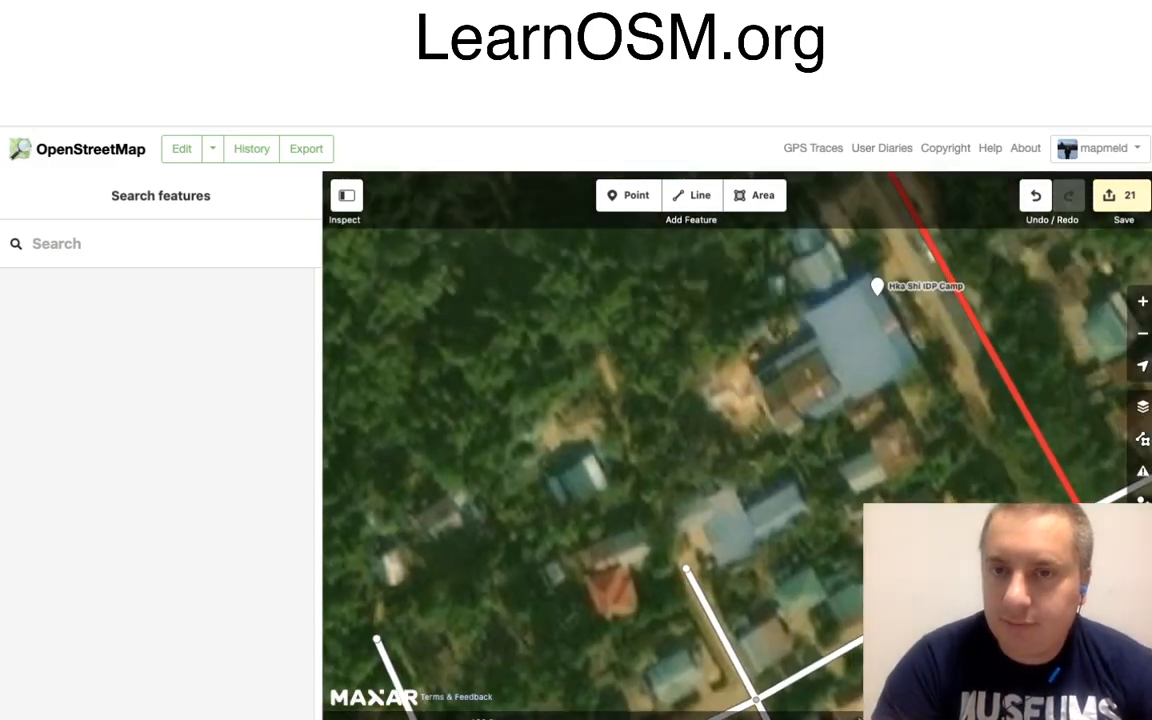
{"action": "left_click", "coordinate": [757, 195]}
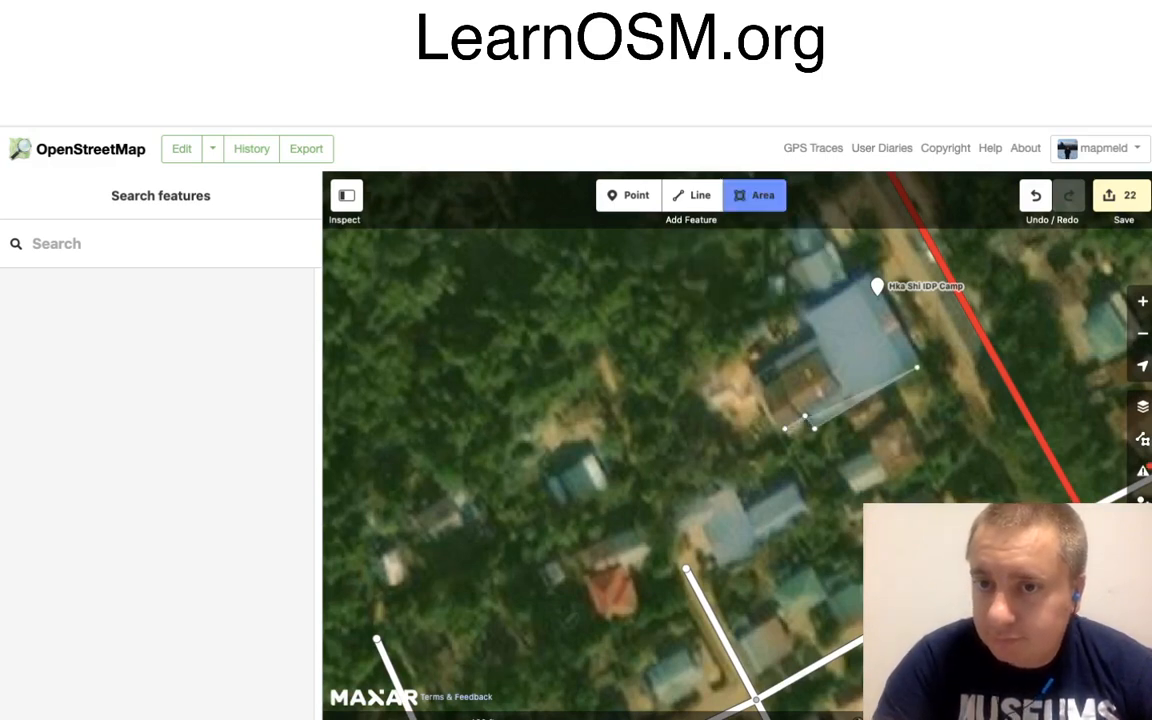
{"action": "left_click", "coordinate": [921, 367]}
{"action": "left_click", "coordinate": [872, 274]}
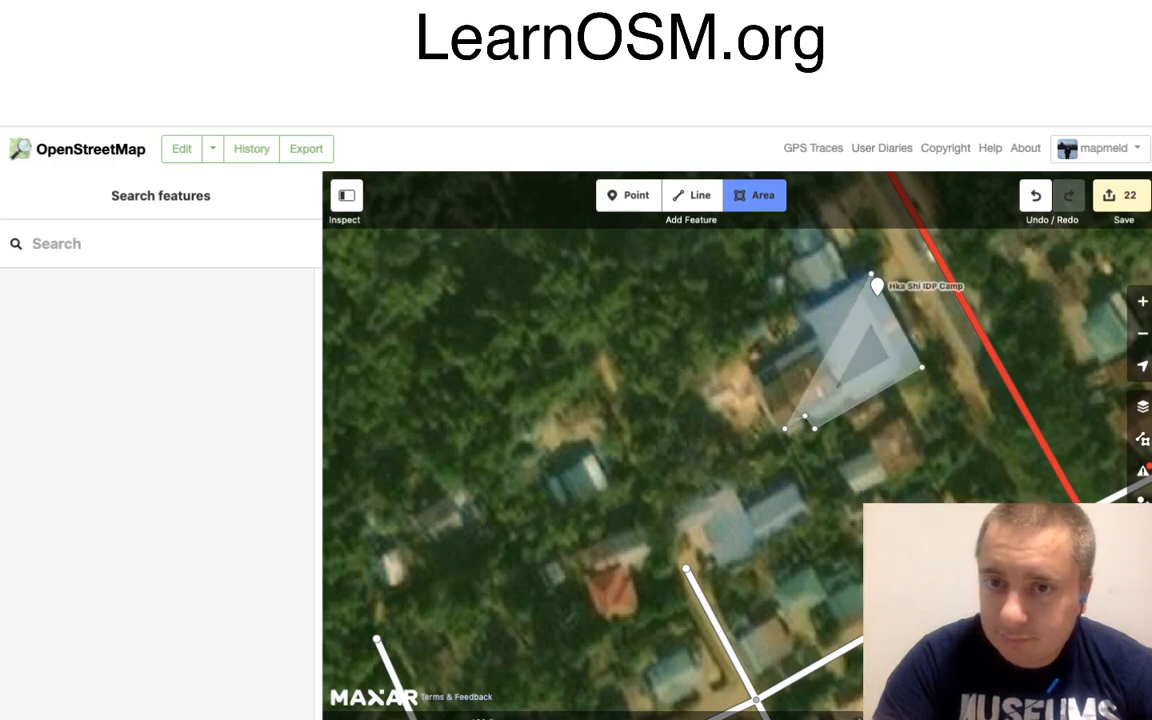
{"action": "left_click", "coordinate": [805, 315]}
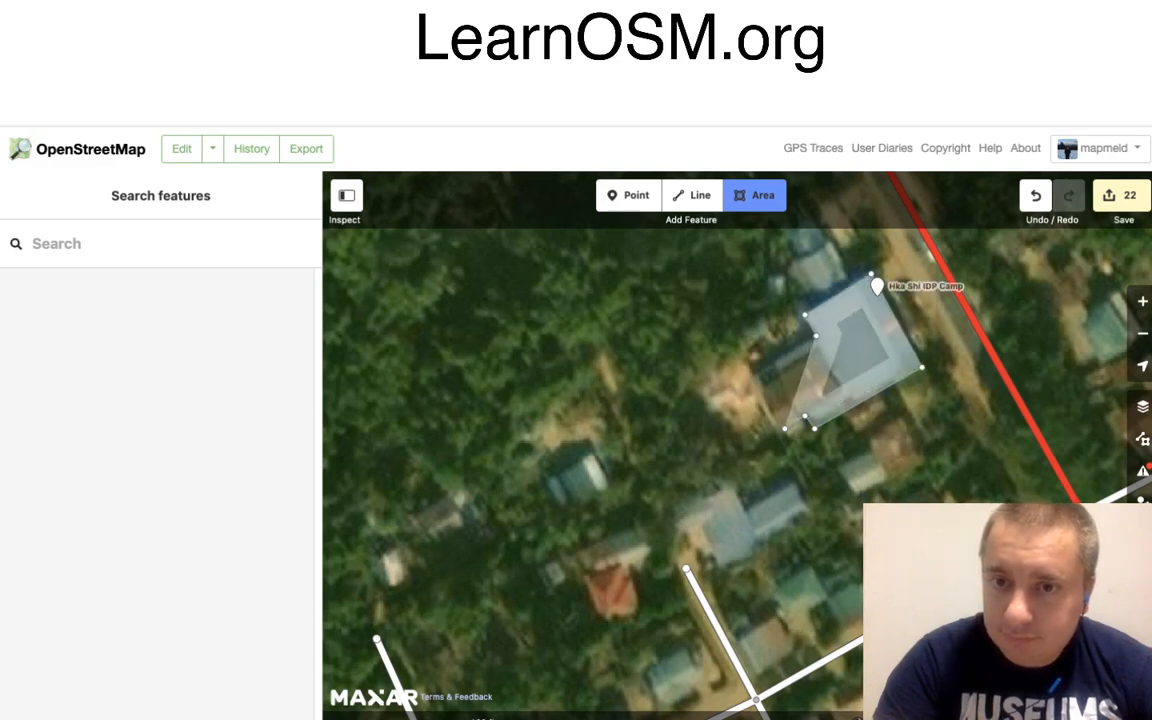
{"action": "left_click", "coordinate": [817, 340]}
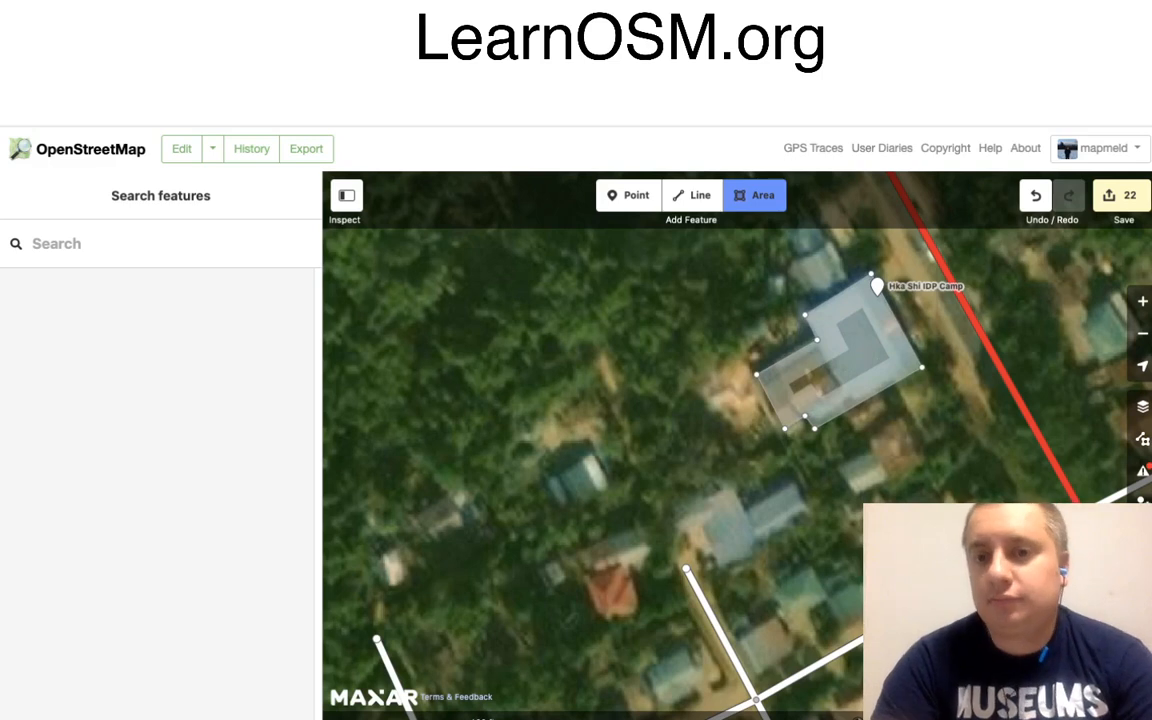
{"action": "left_click", "coordinate": [757, 374]}
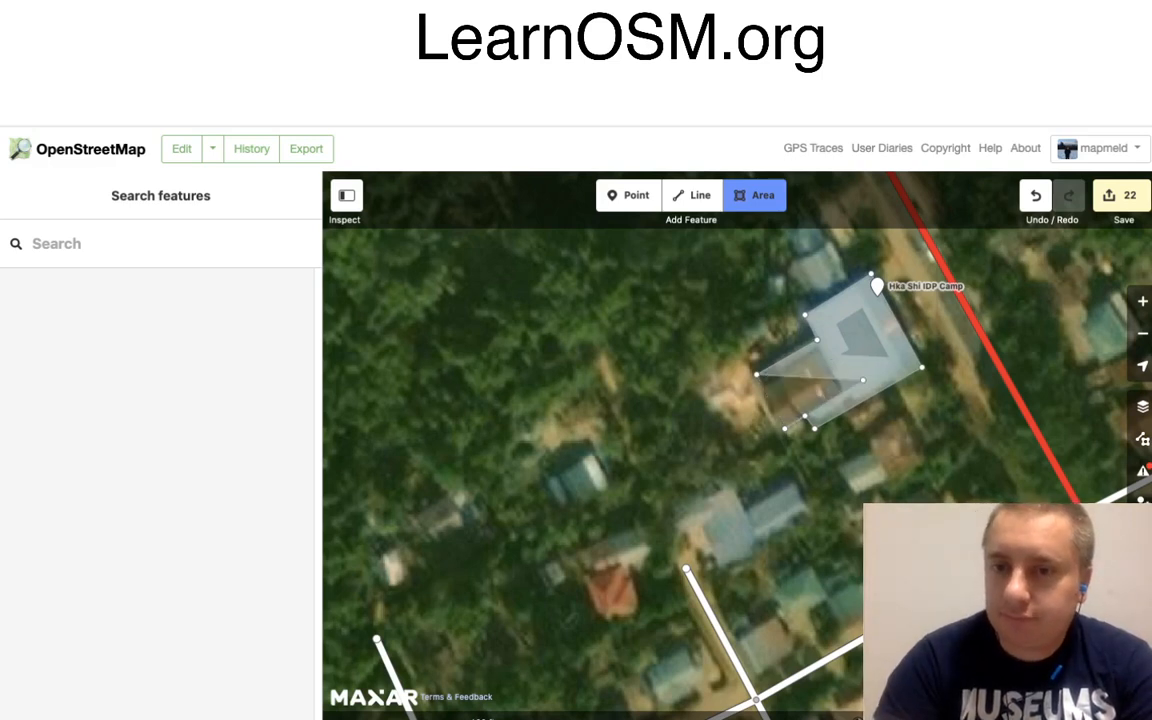
{"action": "key", "text": "Return"}
Square the corners of the large blue-roofed building's outline and set its feature type to Building.
{"action": "right_click", "coordinate": [884, 389]}
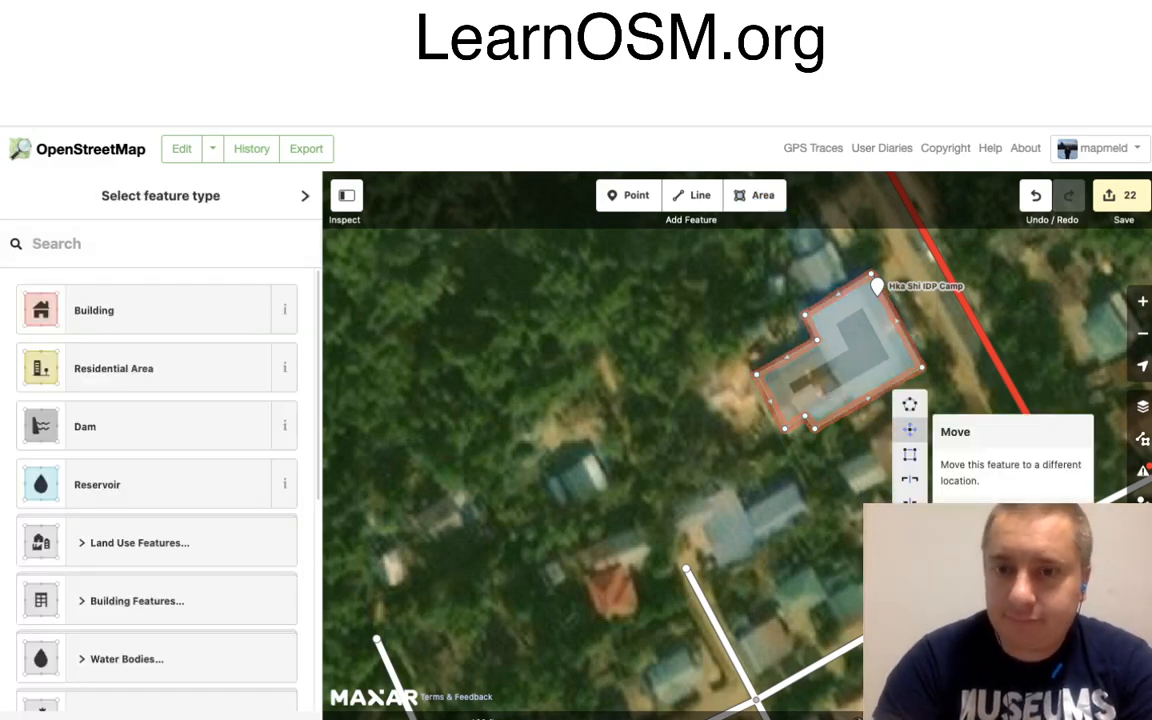
{"action": "left_click", "coordinate": [909, 454]}
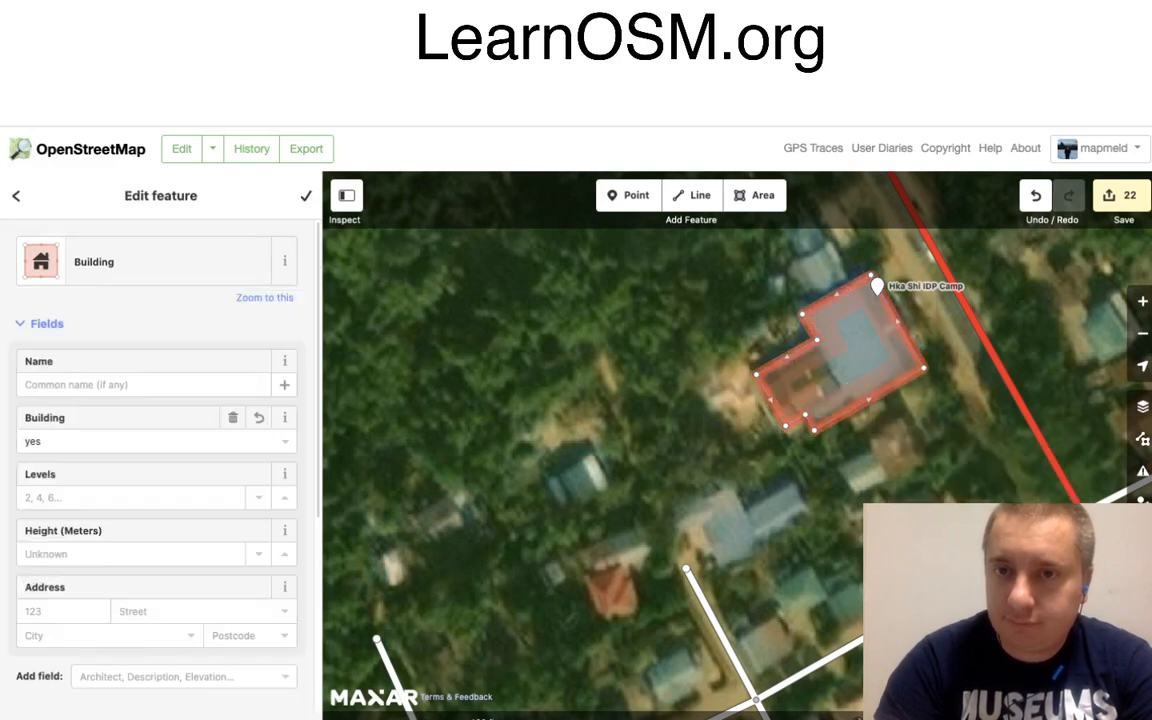
{"action": "key", "text": "Escape"}
Outline the grey-blue-roofed, multi-winged building just north of the dead-end residential road as one area.
{"action": "key", "text": "3"}
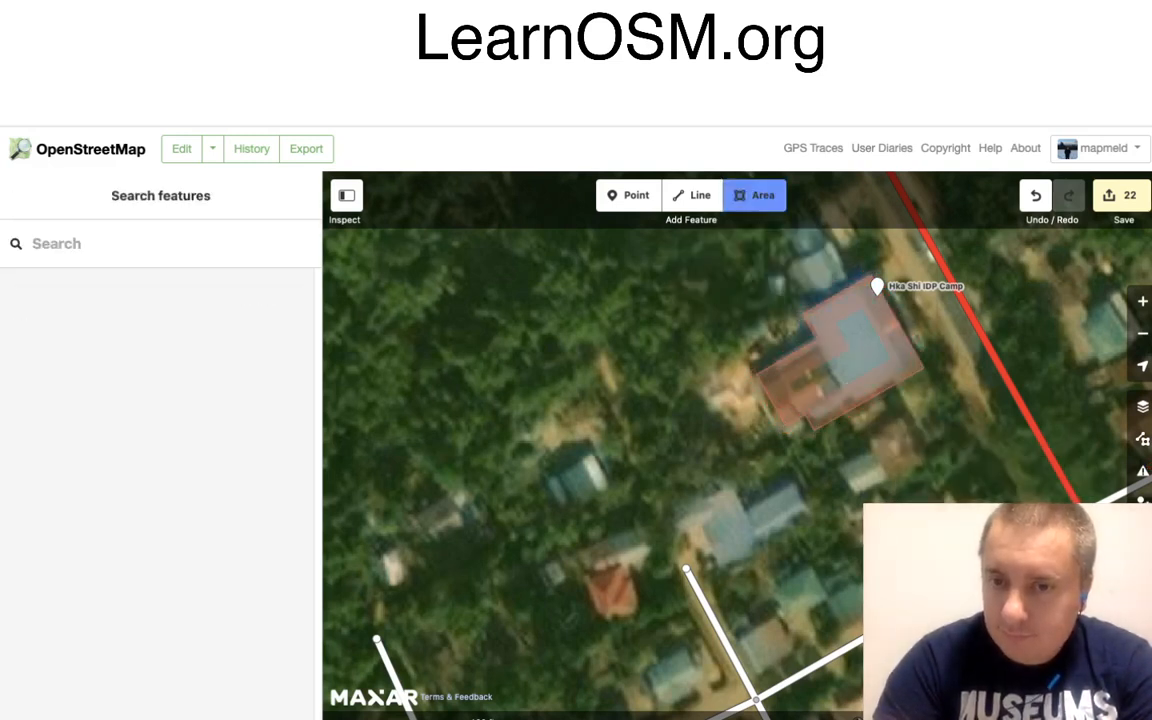
{"action": "left_click", "coordinate": [761, 541]}
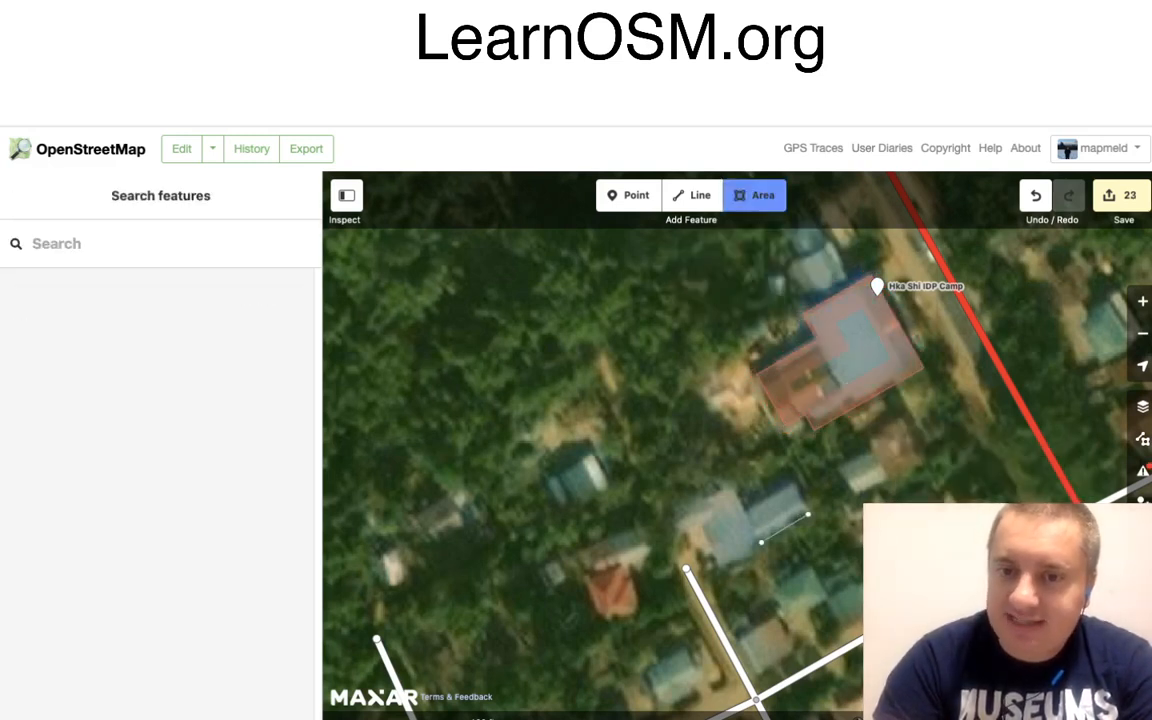
{"action": "left_click", "coordinate": [791, 483]}
{"action": "left_click", "coordinate": [743, 511]}
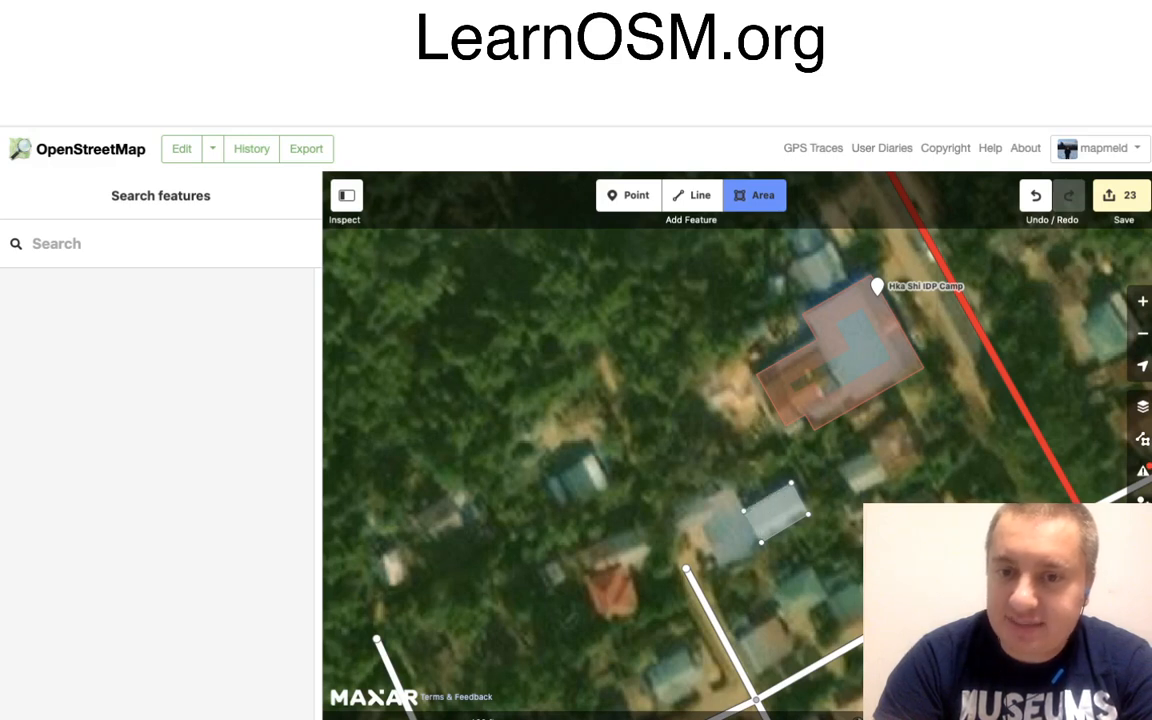
{"action": "left_click", "coordinate": [730, 490]}
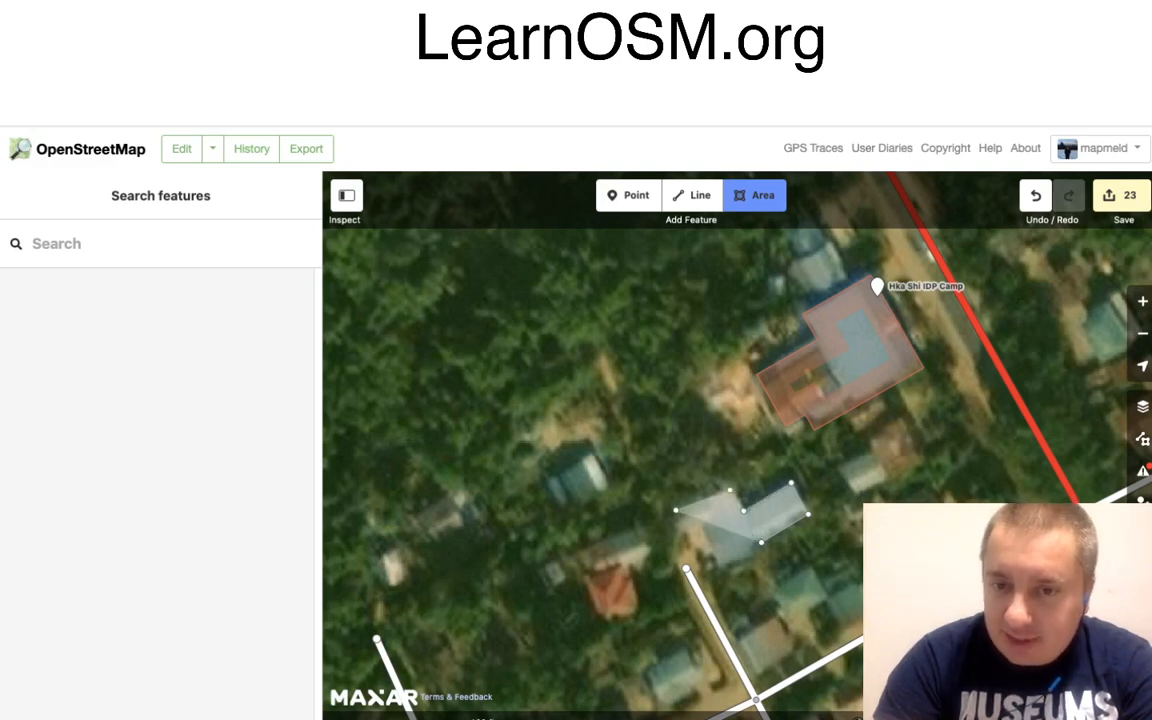
{"action": "left_click", "coordinate": [676, 509]}
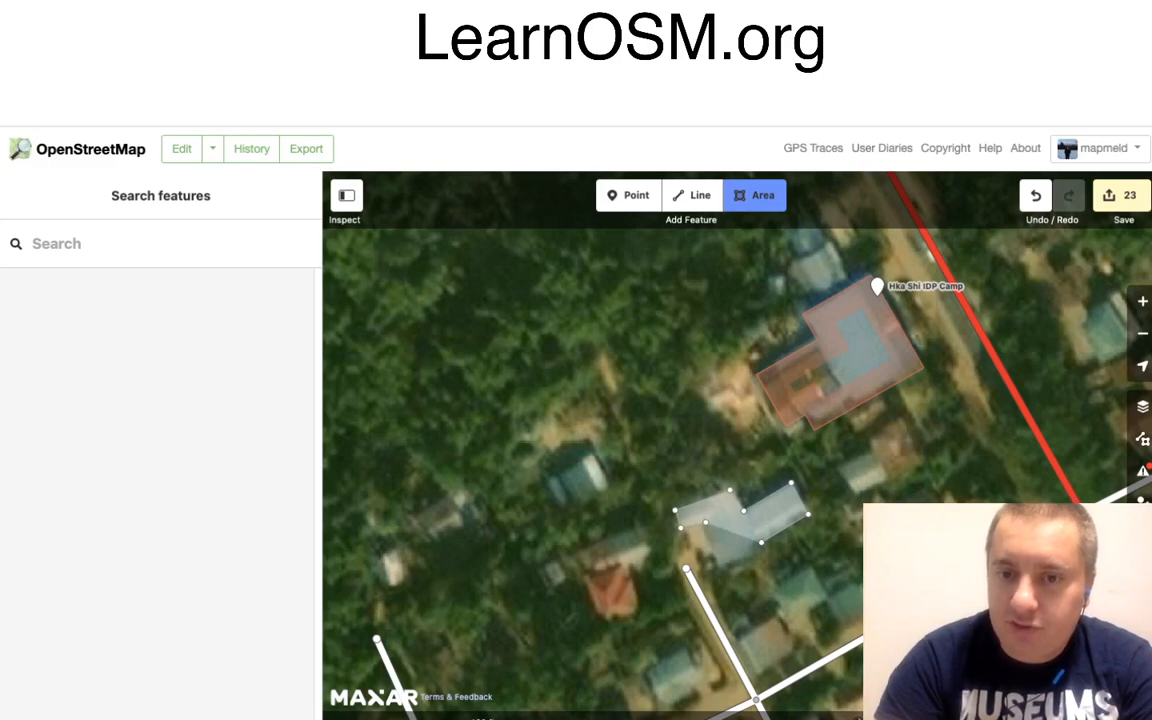
{"action": "left_click", "coordinate": [706, 522]}
{"action": "left_click", "coordinate": [720, 562]}
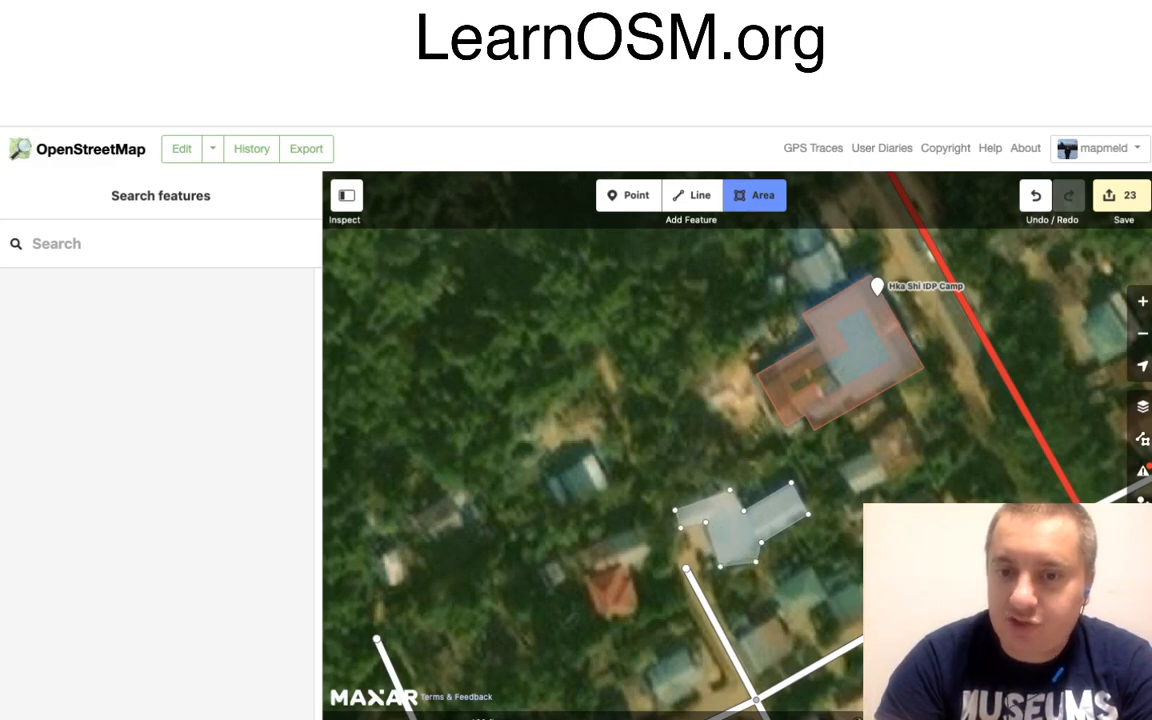
{"action": "left_click", "coordinate": [756, 562]}
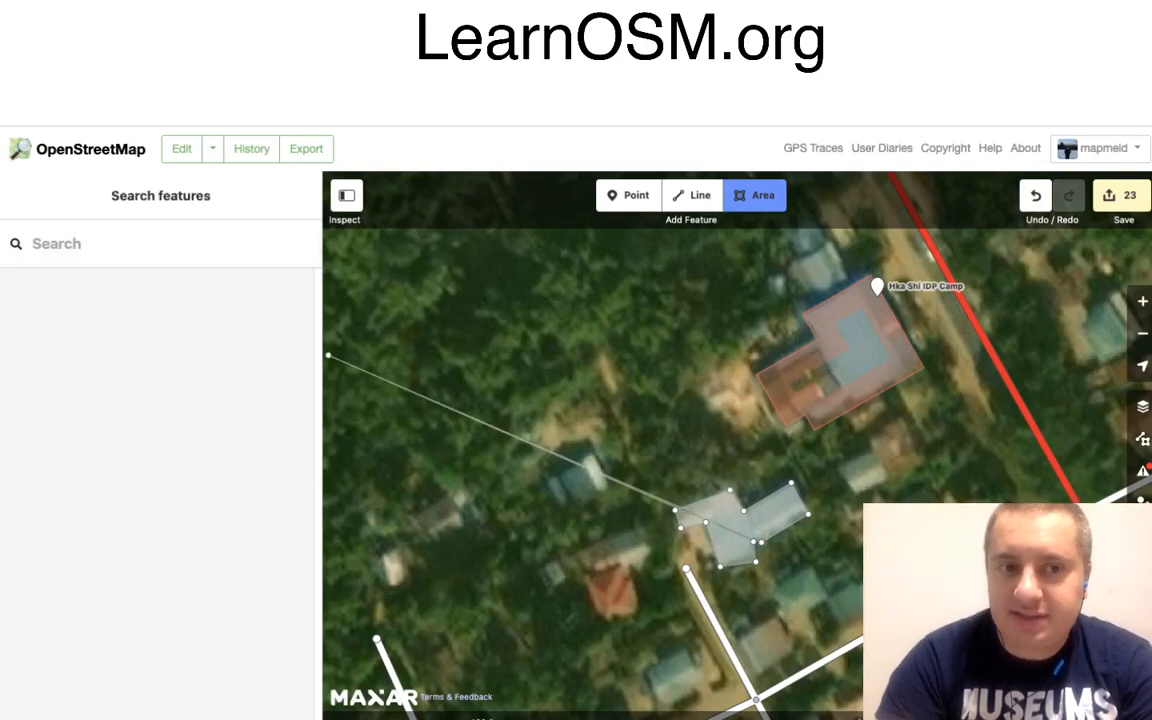
Finish the multi-winged building's outline and set its feature type to Building.
{"action": "key", "text": "Return"}
{"action": "left_click", "coordinate": [130, 310]}
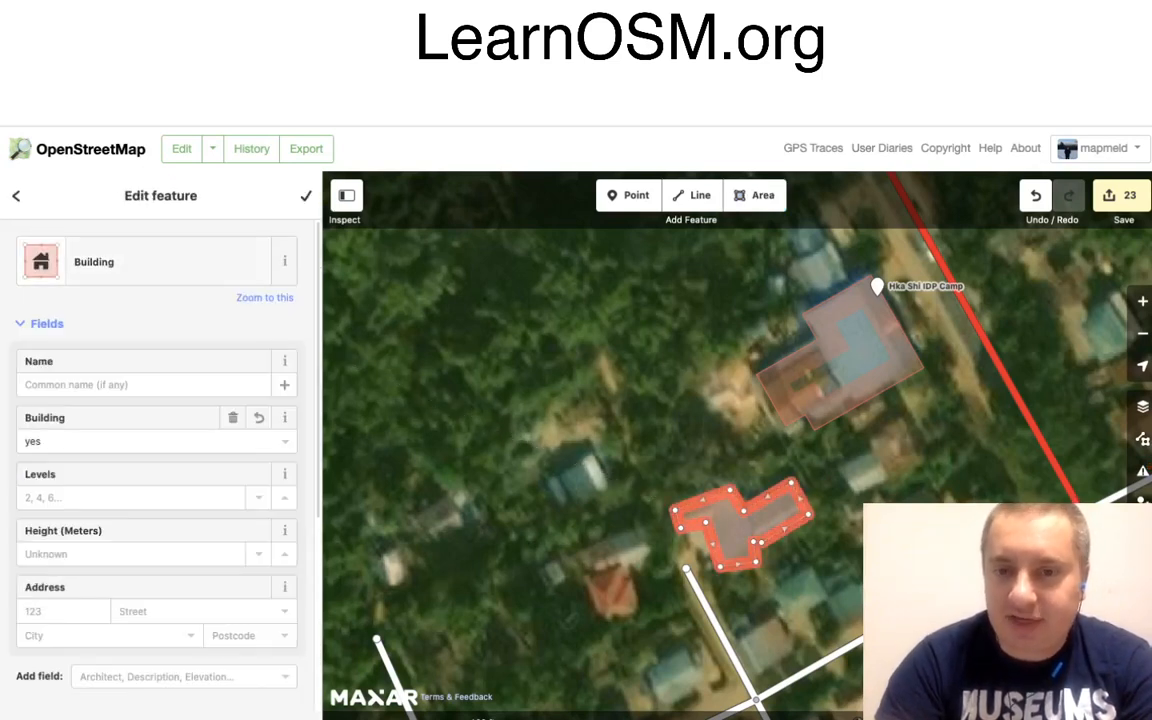
{"action": "key", "text": "Escape"}
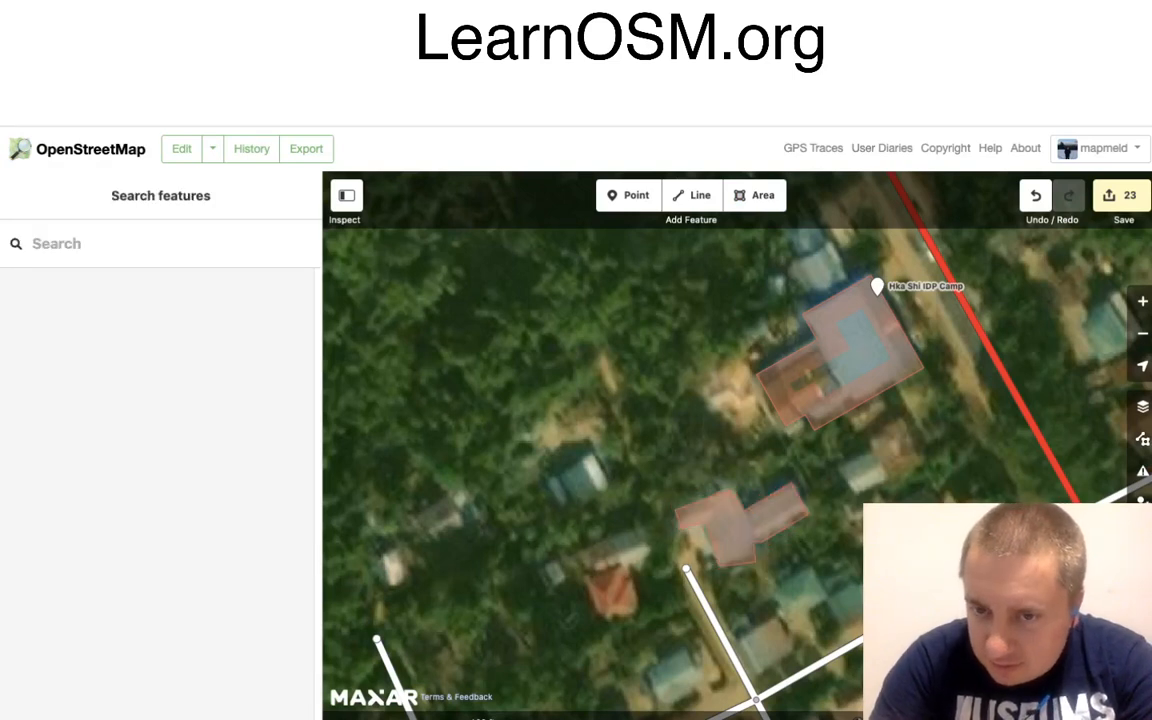
{"action": "left_click", "coordinate": [735, 525]}
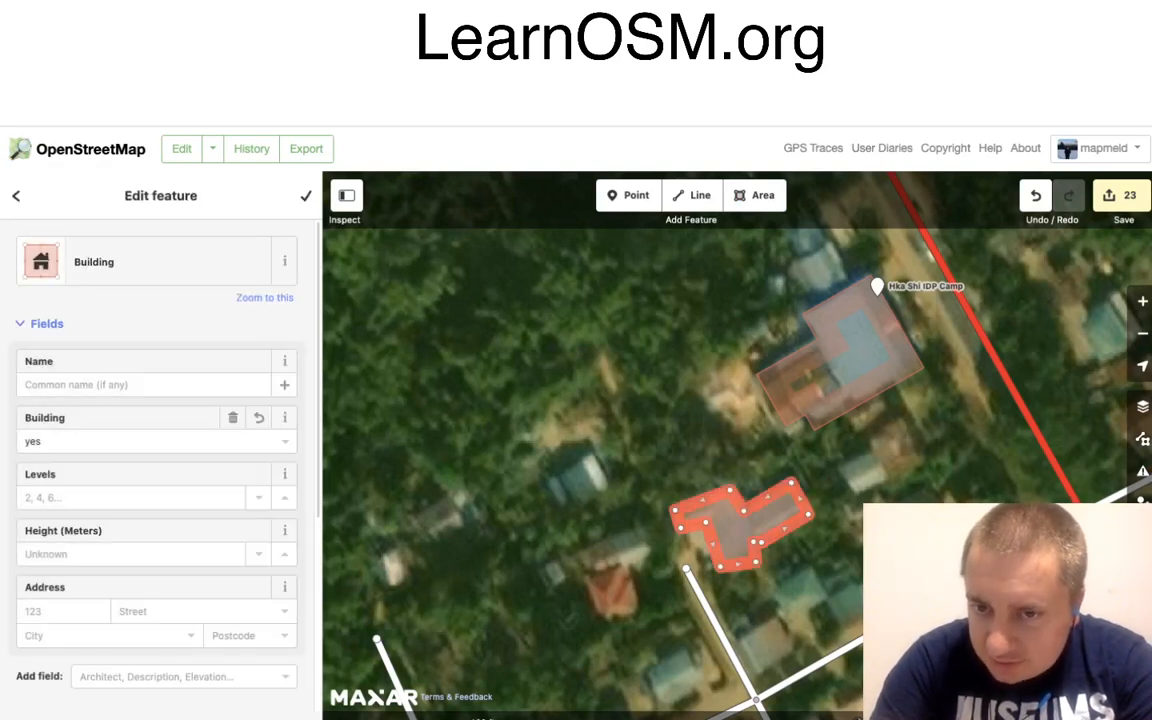
{"action": "key", "text": "Escape"}
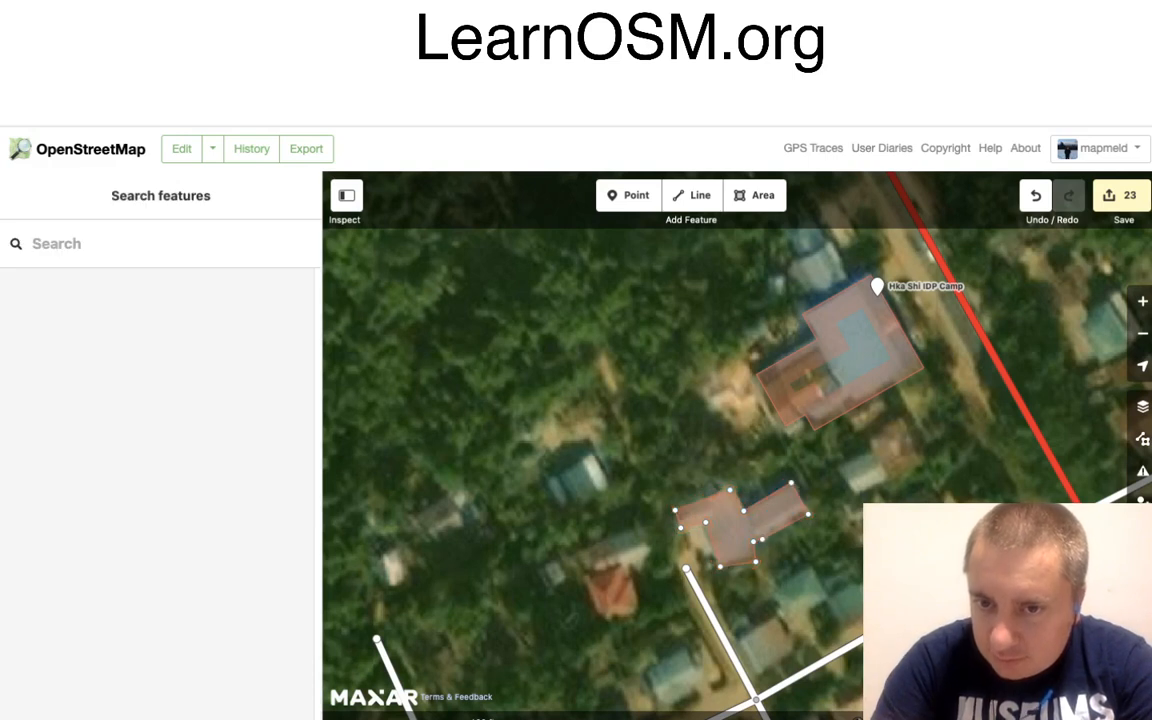
{"action": "left_click", "coordinate": [735, 525]}
{"action": "key", "text": "Escape"}
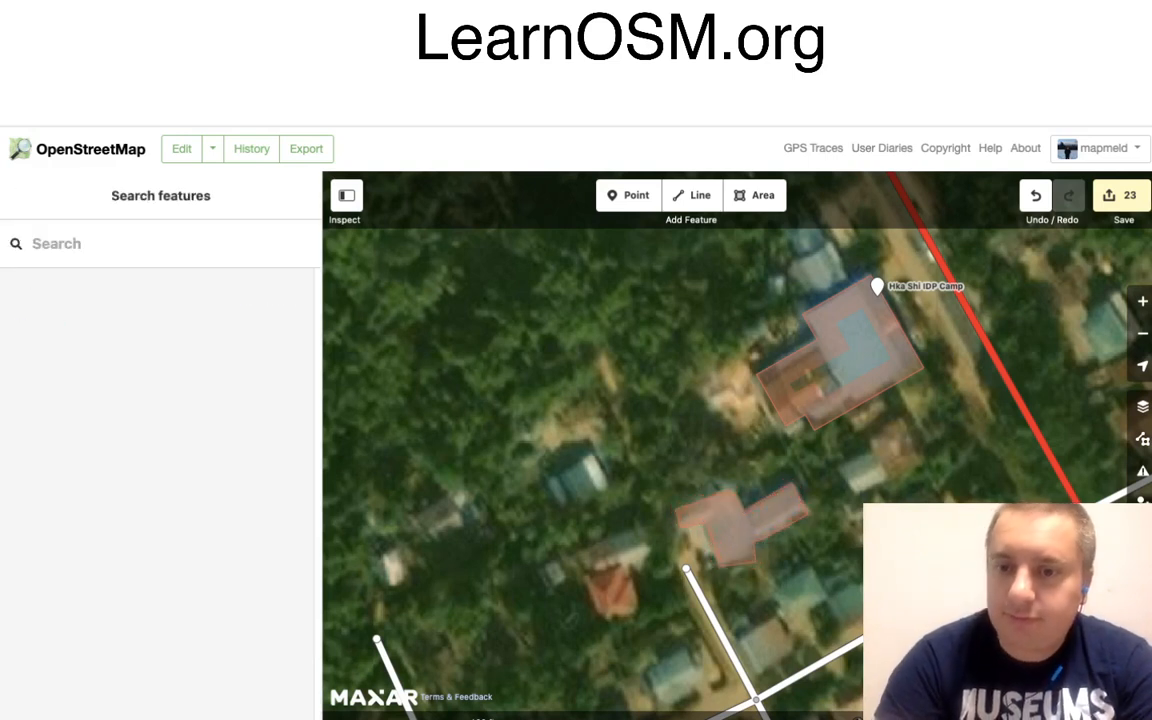
Outline the tan-roofed building southeast of the residential road crossing, including its small northeastern extension, as an area.
{"action": "left_click_drag", "start_coordinate": [740, 460], "coordinate": [533, 231]}
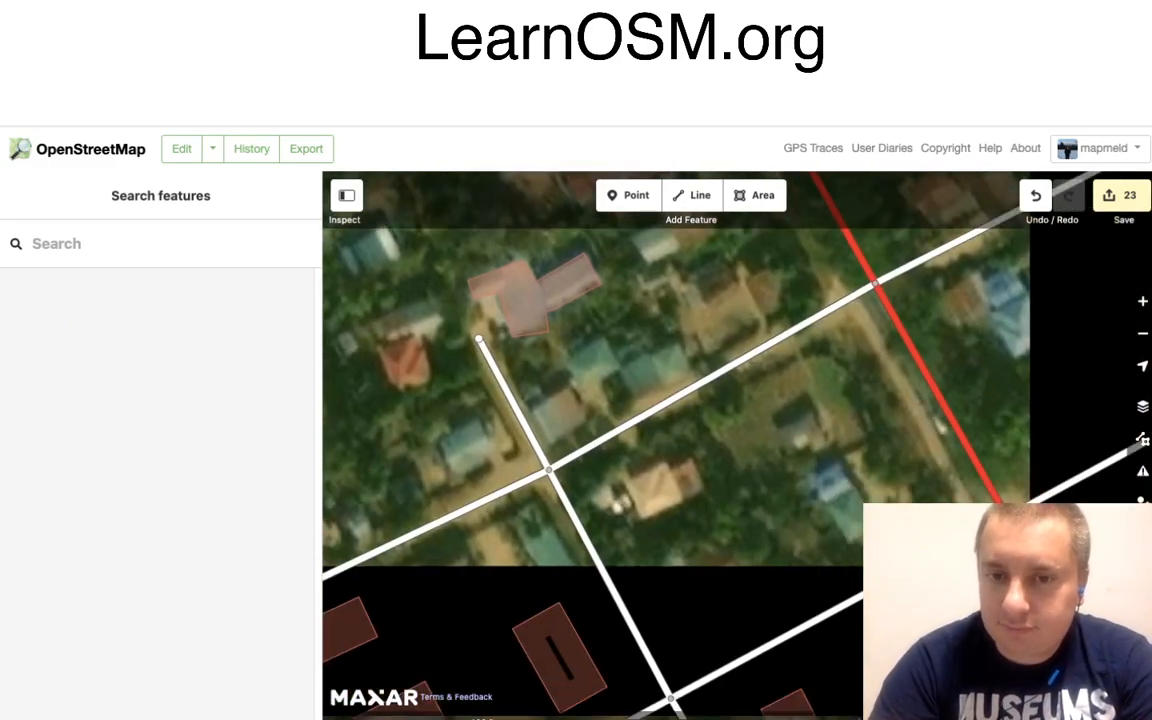
{"action": "left_click", "coordinate": [755, 195]}
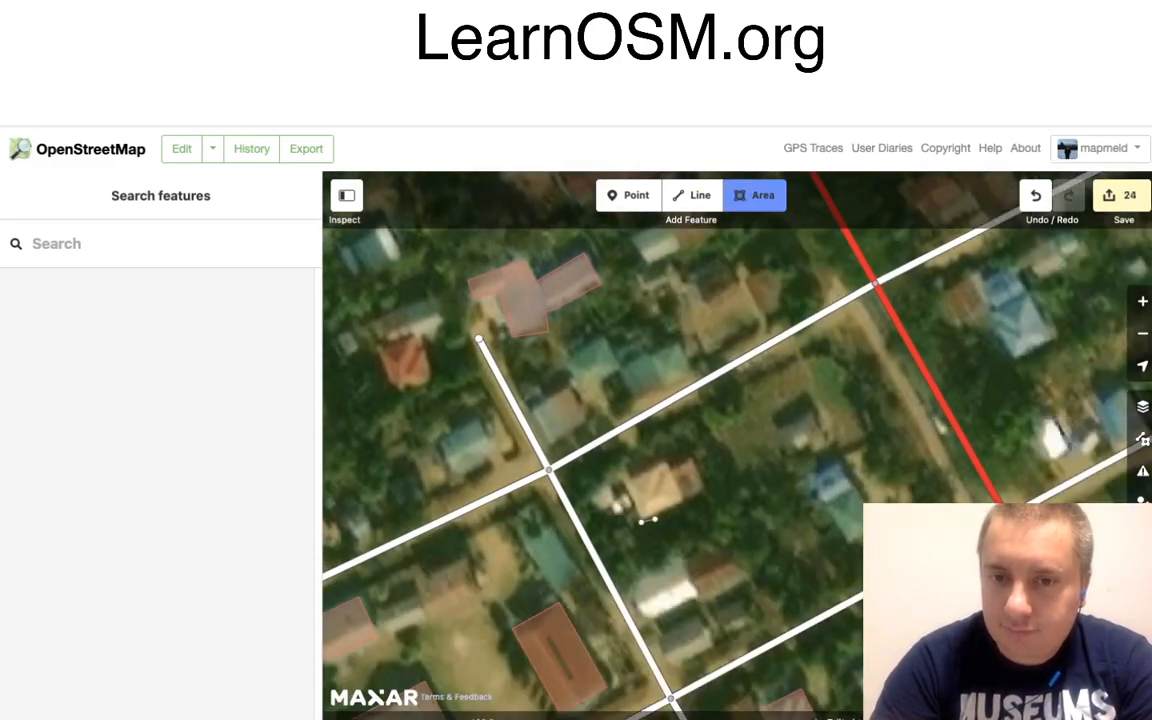
{"action": "left_click", "coordinate": [706, 494]}
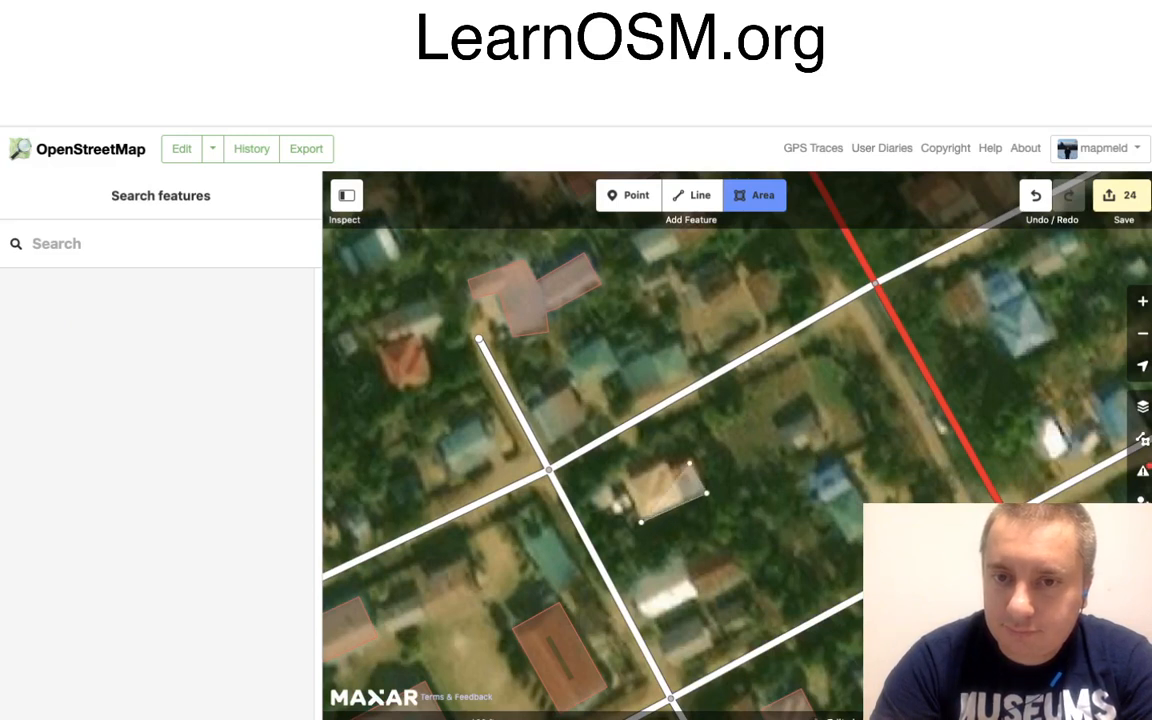
{"action": "left_click", "coordinate": [690, 462]}
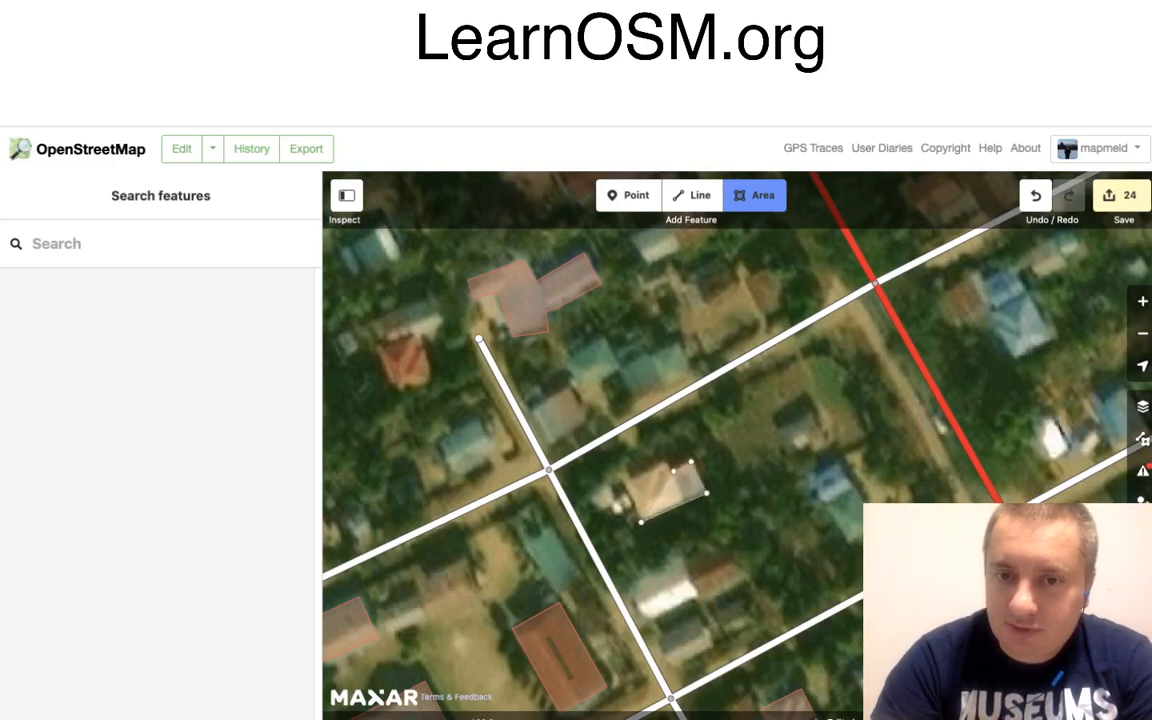
{"action": "left_click", "coordinate": [671, 467]}
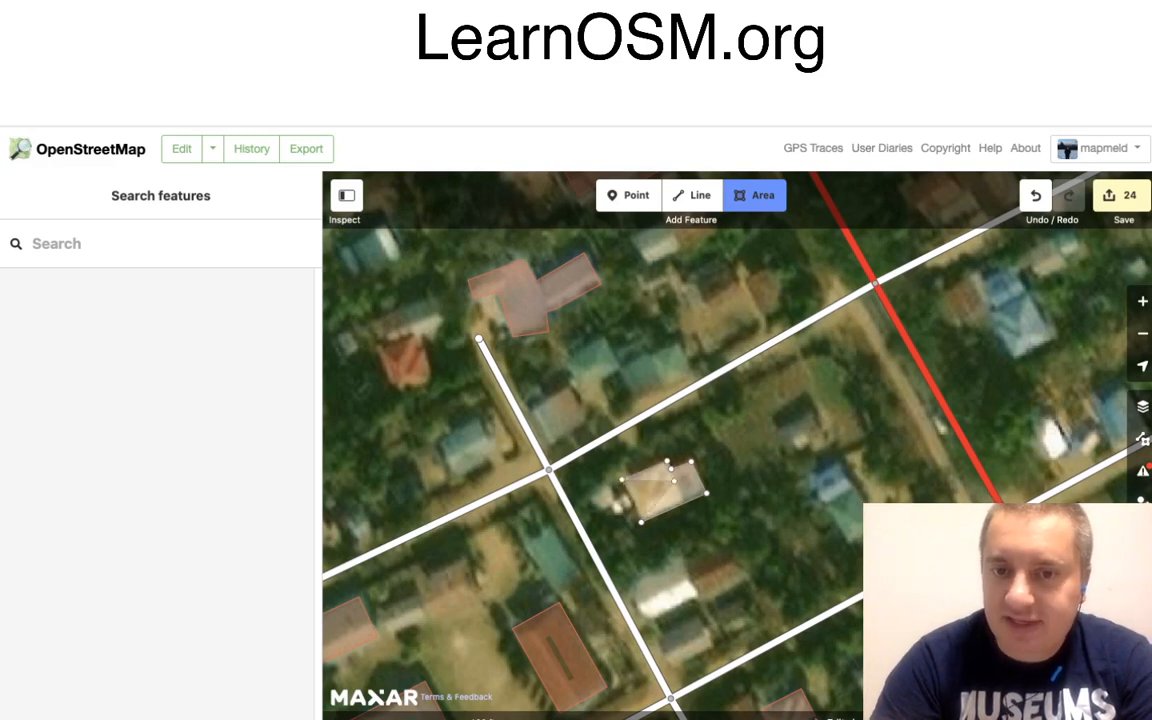
{"action": "key", "text": "Return"}
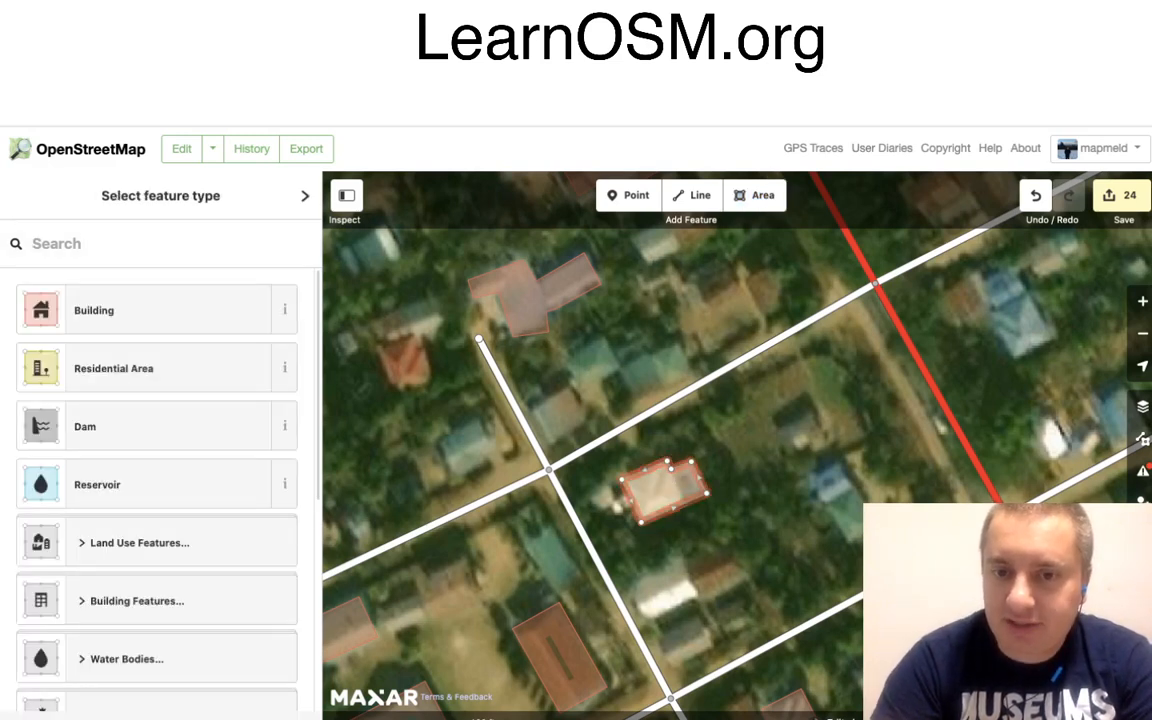
Square the corners of the tan-roofed building's outline and set its feature type to Building.
{"action": "right_click", "coordinate": [688, 490]}
{"action": "left_click", "coordinate": [699, 548]}
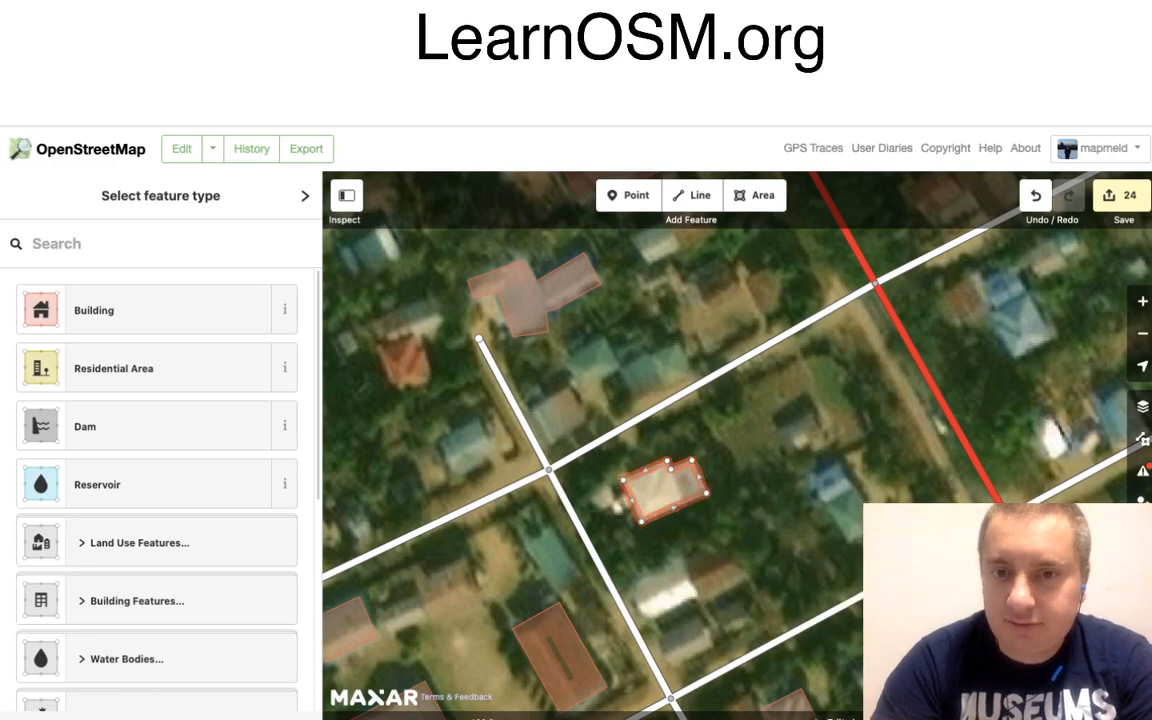
{"action": "left_click", "coordinate": [94, 310]}
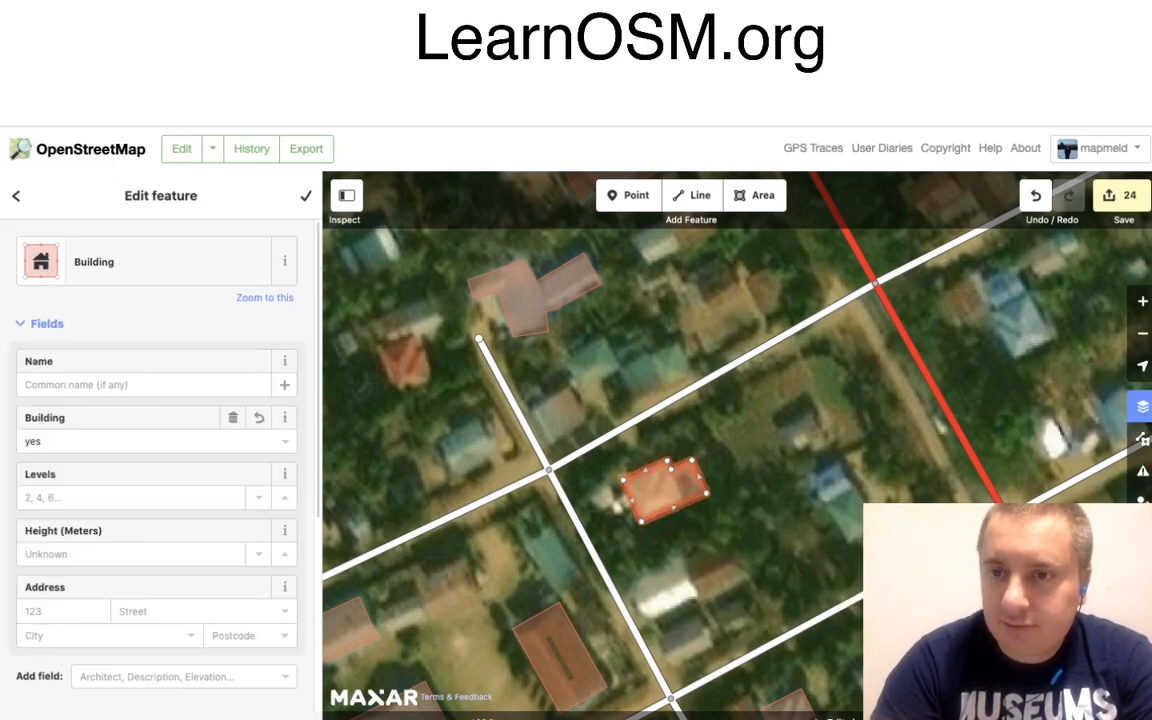
Compare the Bing aerial imagery with Maxar Premium Imagery (Beta) over the mapped buildings near the Hka Shi IDP Camp marker.
{"action": "left_click", "coordinate": [1142, 406]}
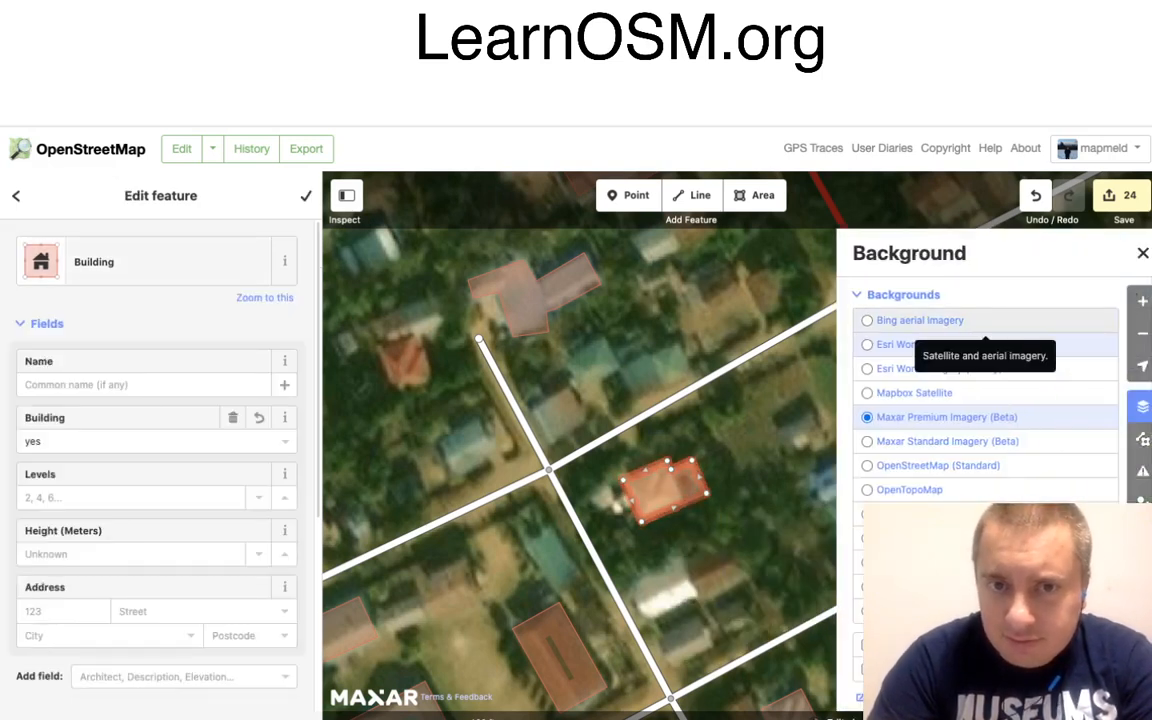
{"action": "left_click", "coordinate": [985, 322]}
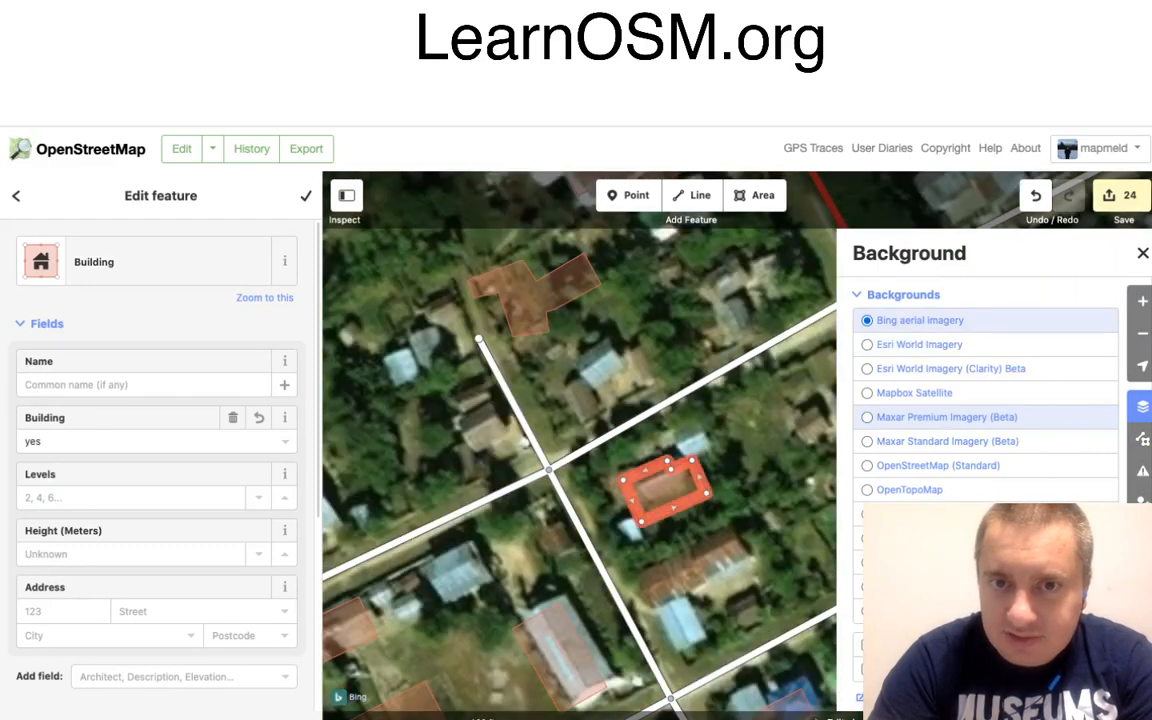
{"action": "left_click_drag", "start_coordinate": [560, 400], "coordinate": [612, 468]}
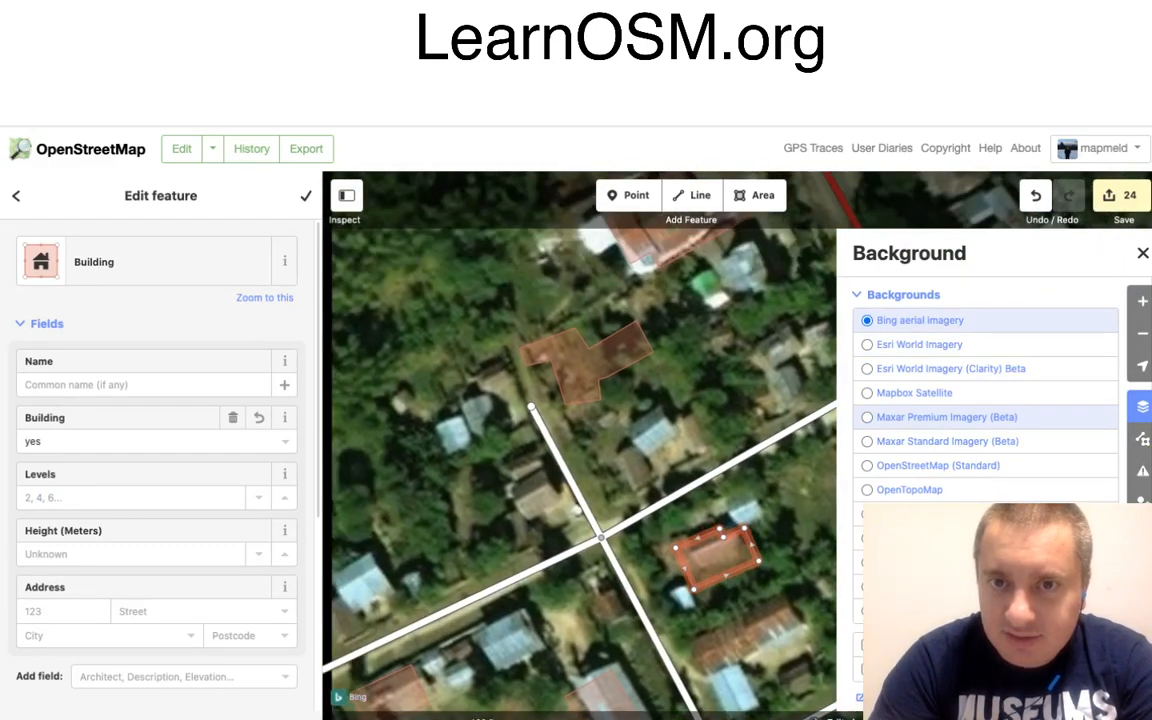
{"action": "left_click_drag", "start_coordinate": [577, 511], "coordinate": [594, 603]}
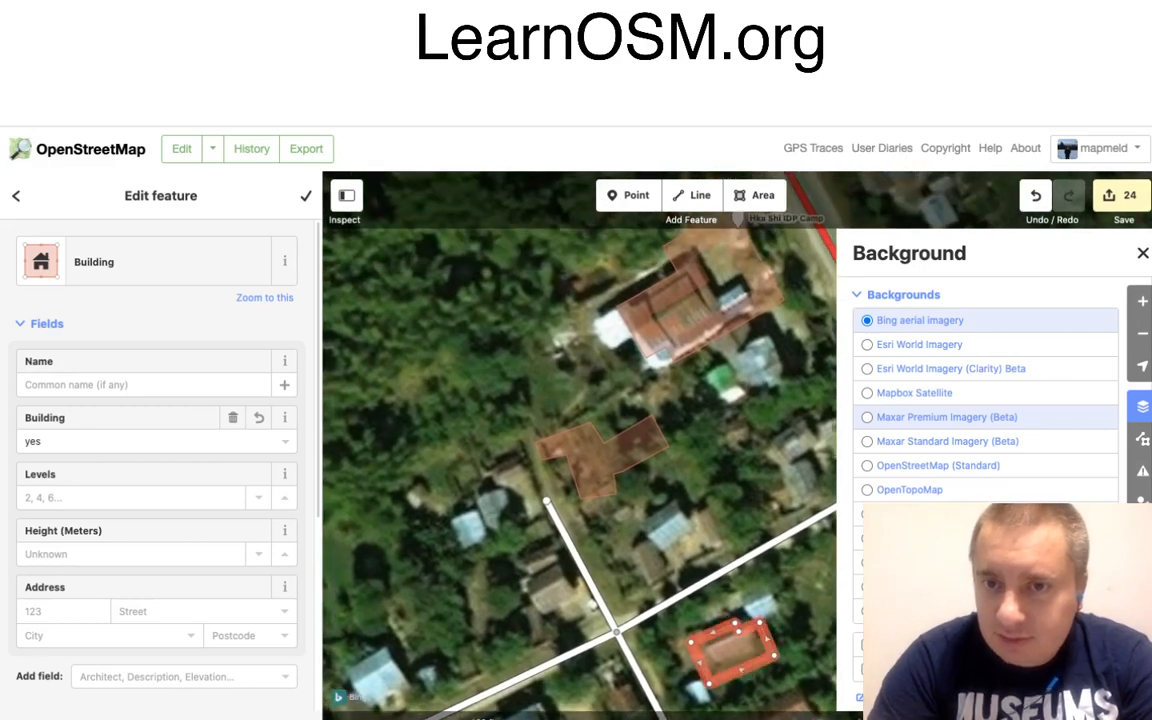
{"action": "left_click", "coordinate": [985, 417]}
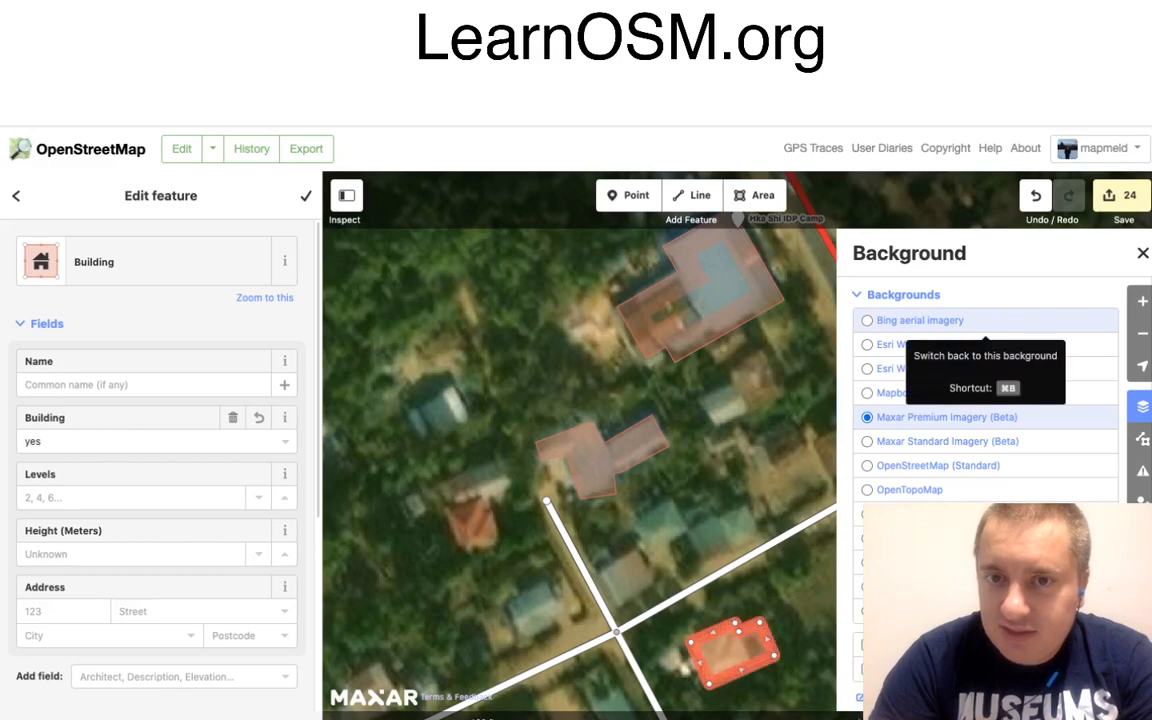
{"action": "key", "text": "super+b"}
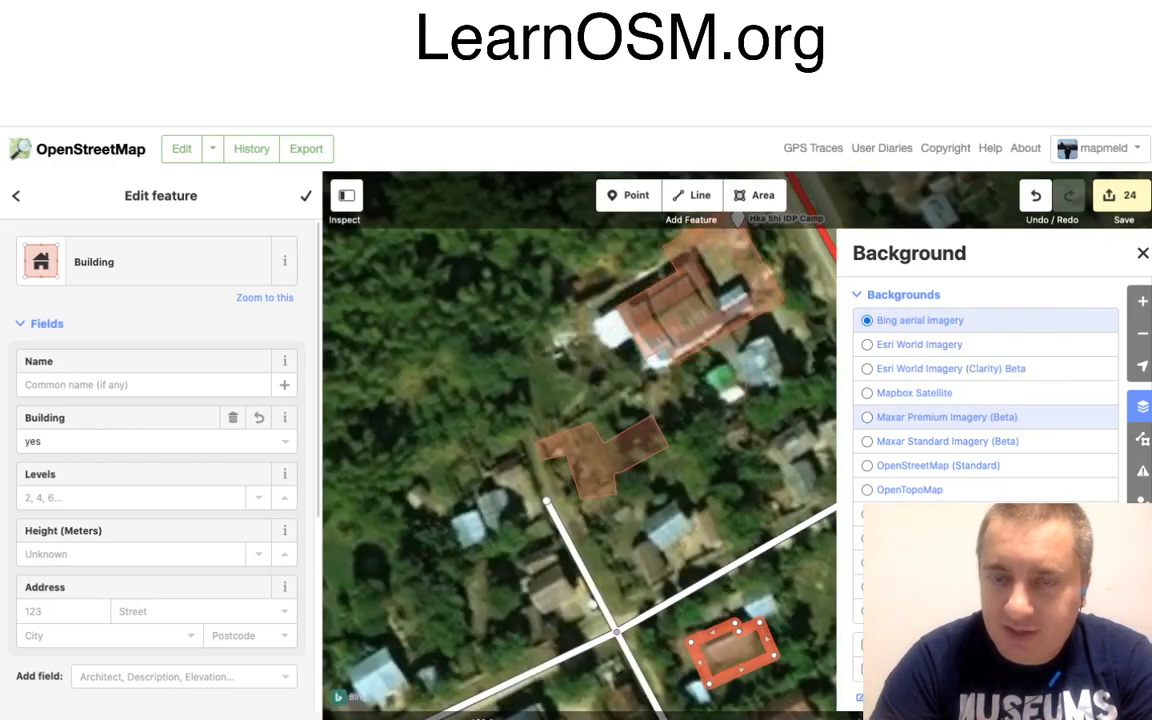
{"action": "left_click_drag", "start_coordinate": [620, 395], "coordinate": [579, 439]}
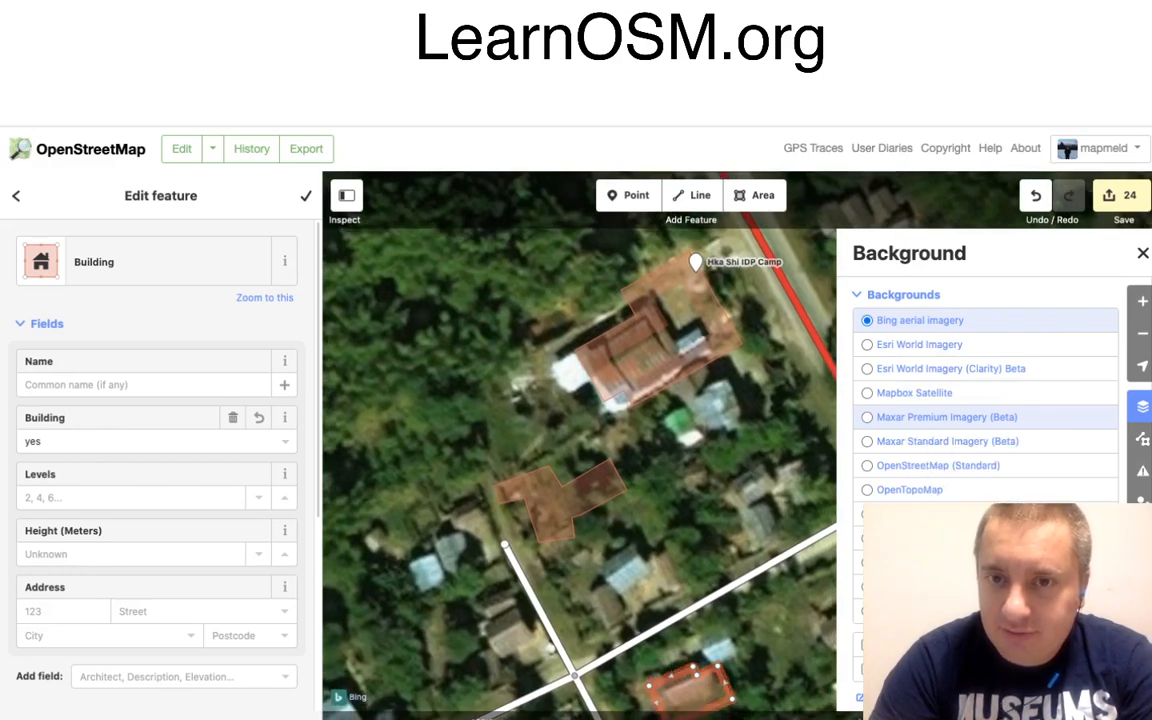
{"action": "left_click", "coordinate": [960, 417]}
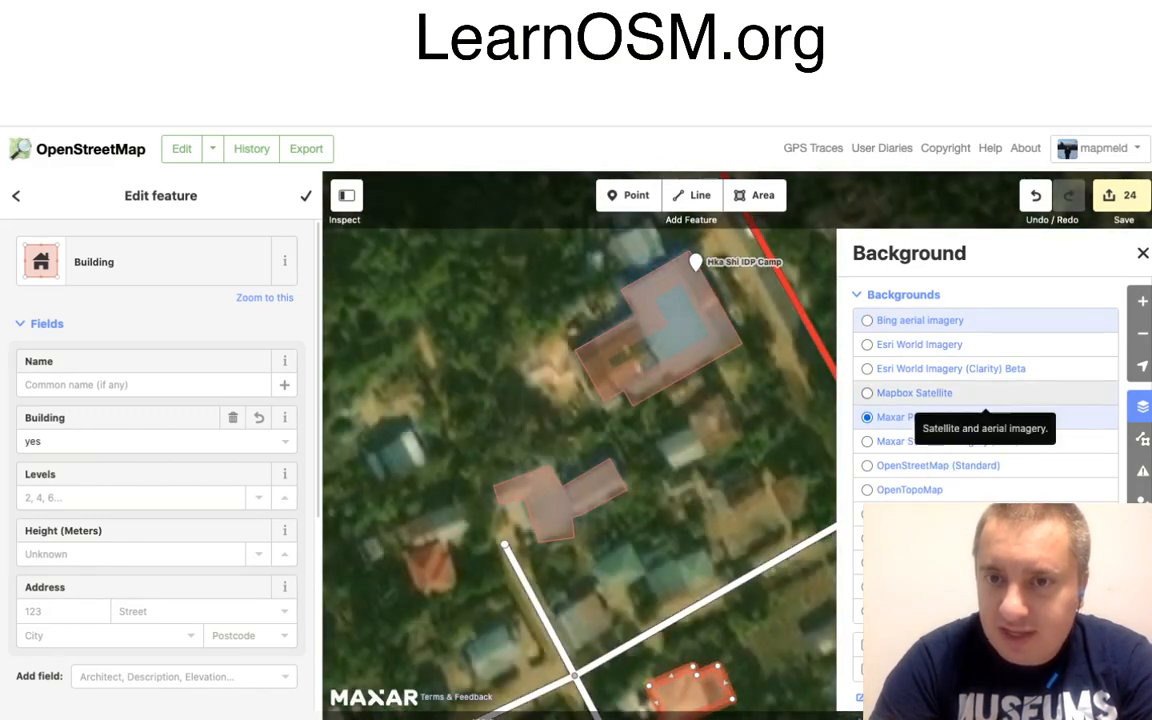
{"action": "left_click", "coordinate": [920, 320]}
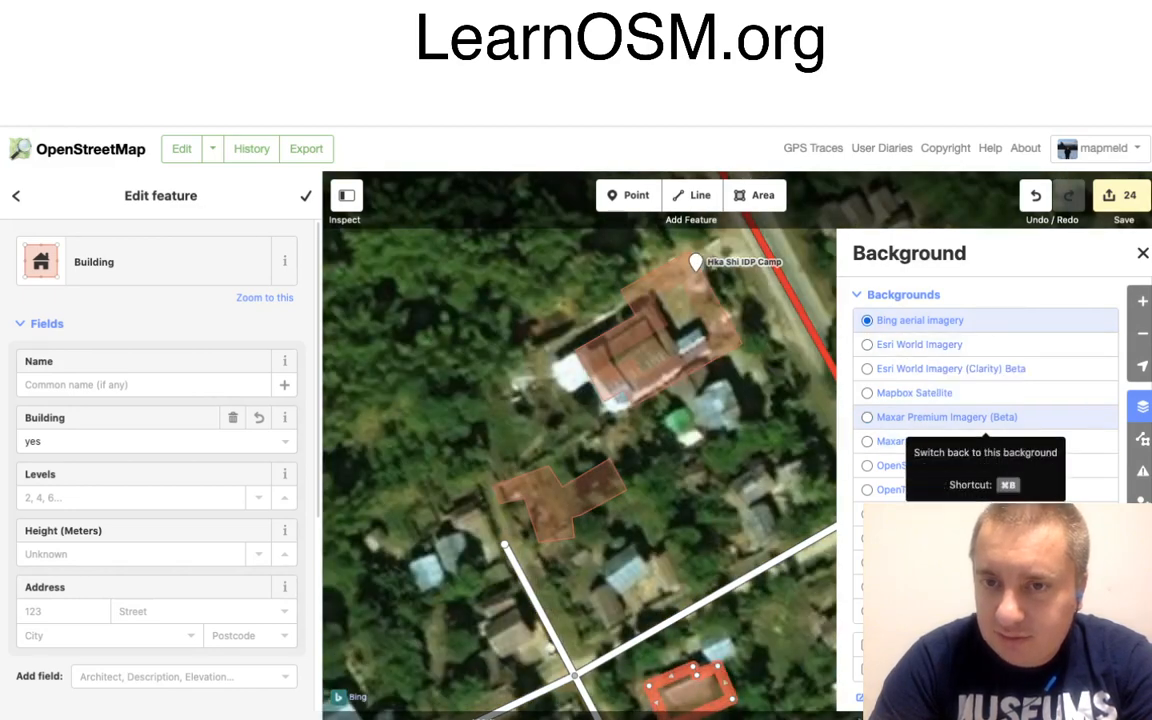
{"action": "left_click", "coordinate": [960, 417]}
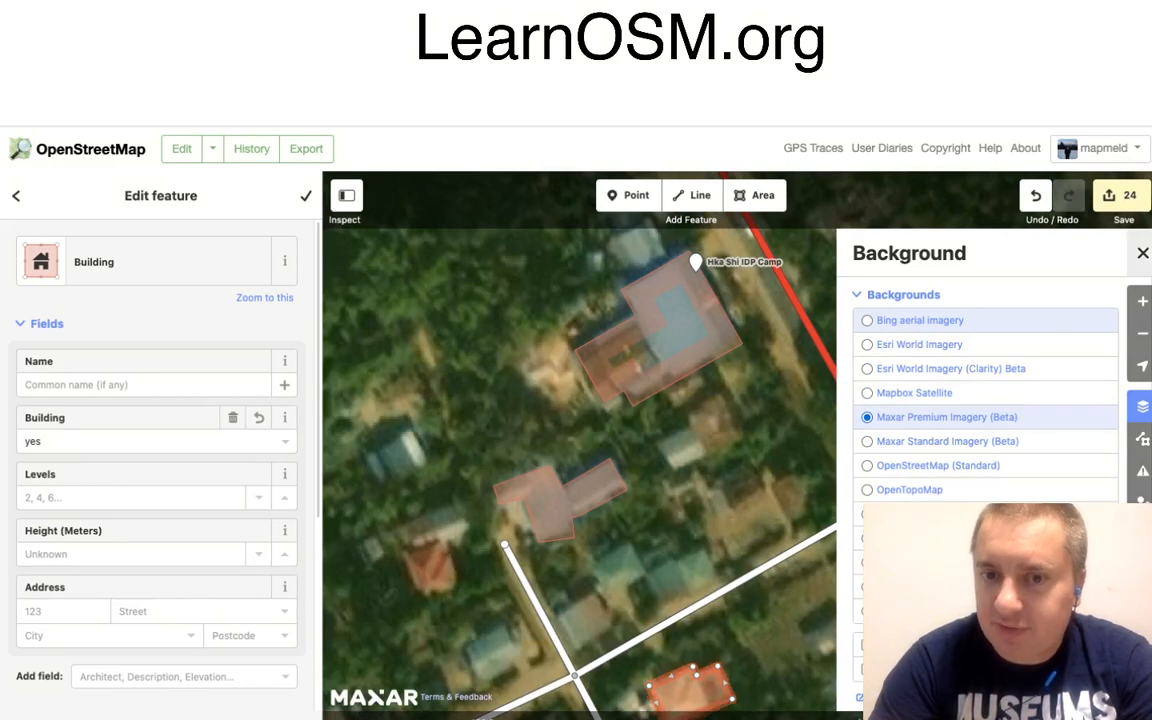
{"action": "left_click", "coordinate": [1142, 253]}
Draw a line along the dirt track from the red main road's junction northeast past the houses bordering the open field.
{"action": "left_click_drag", "start_coordinate": [720, 500], "coordinate": [396, 521]}
{"action": "left_click_drag", "start_coordinate": [728, 406], "coordinate": [503, 206]}
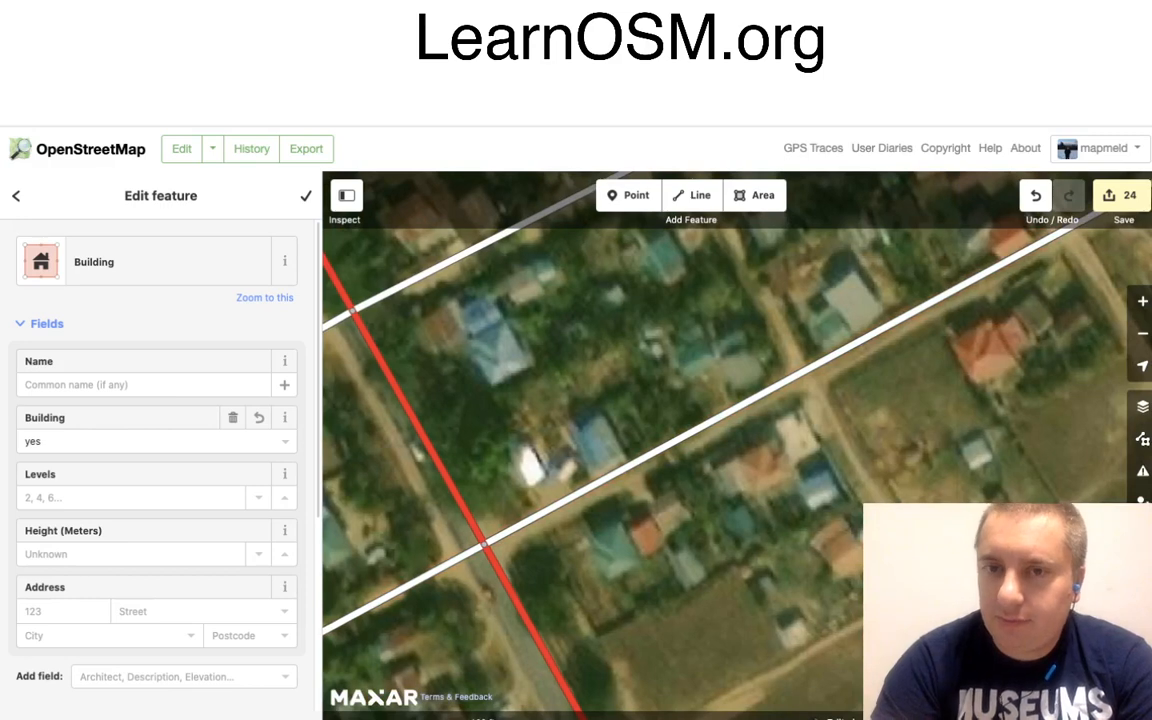
{"action": "left_click_drag", "start_coordinate": [700, 440], "coordinate": [545, 323]}
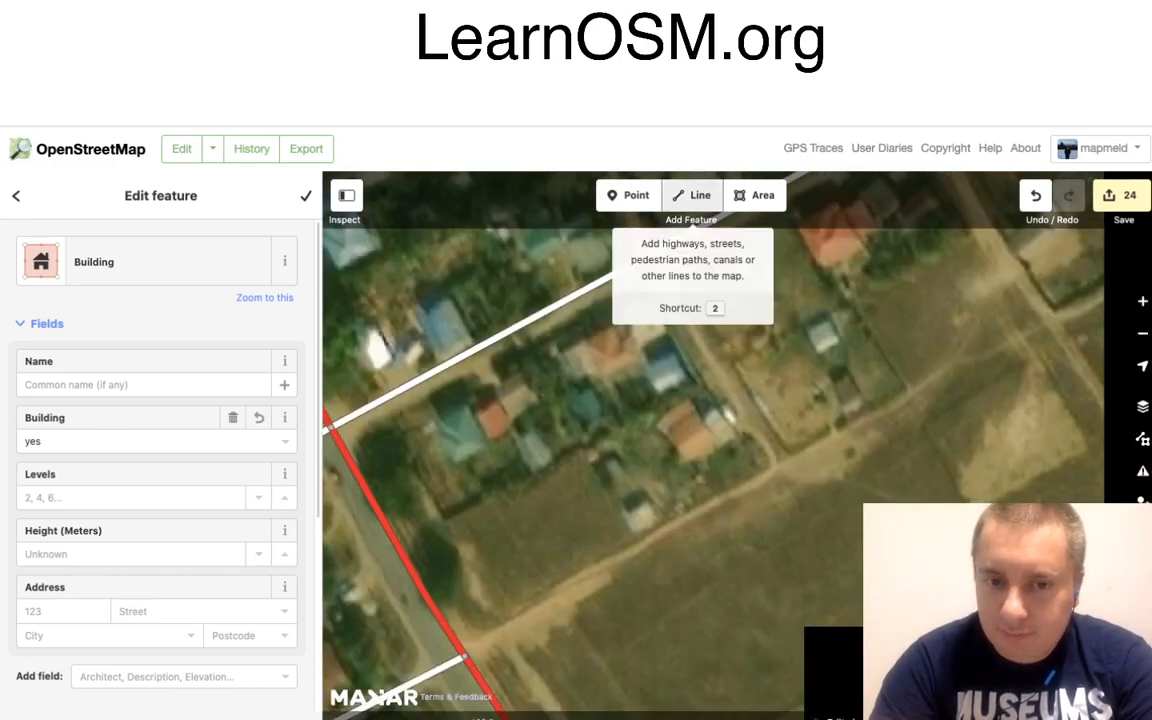
{"action": "left_click", "coordinate": [692, 195]}
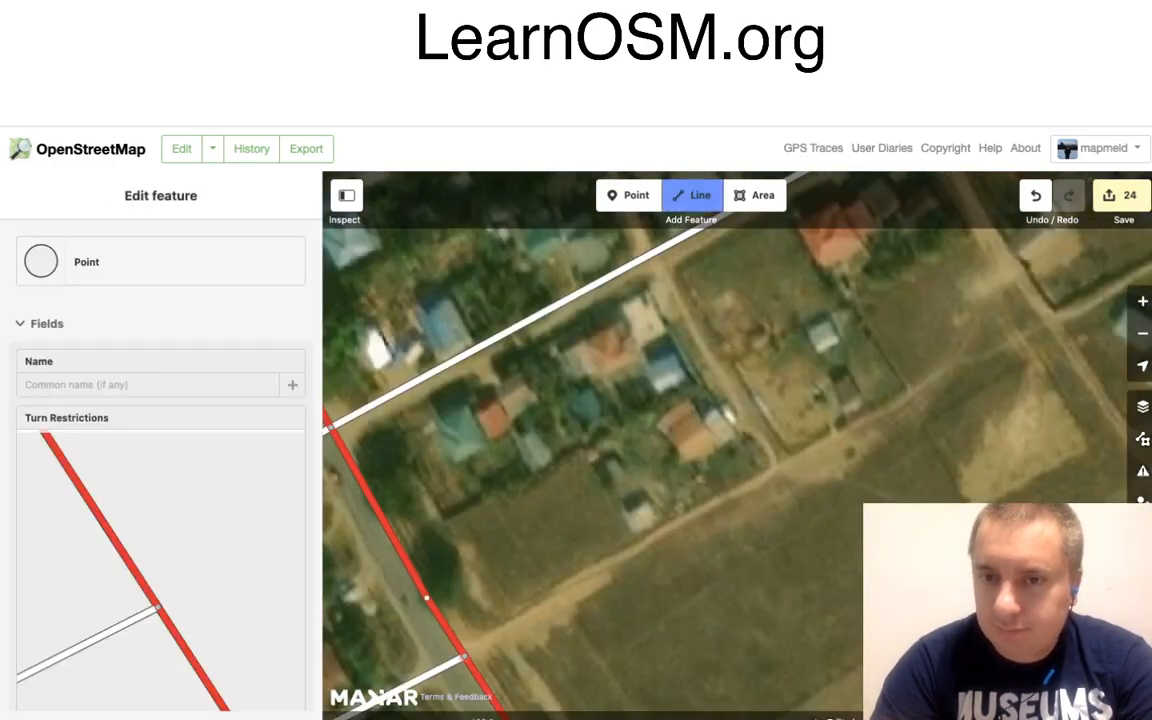
{"action": "left_click", "coordinate": [463, 657]}
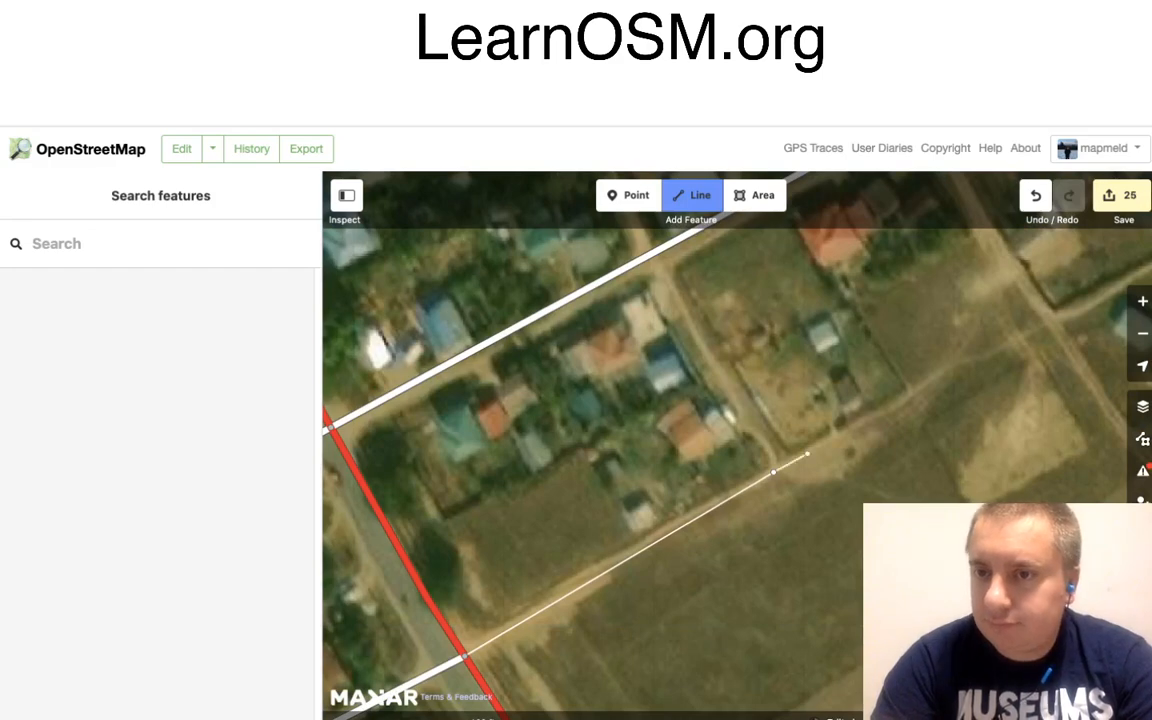
{"action": "left_click", "coordinate": [927, 393]}
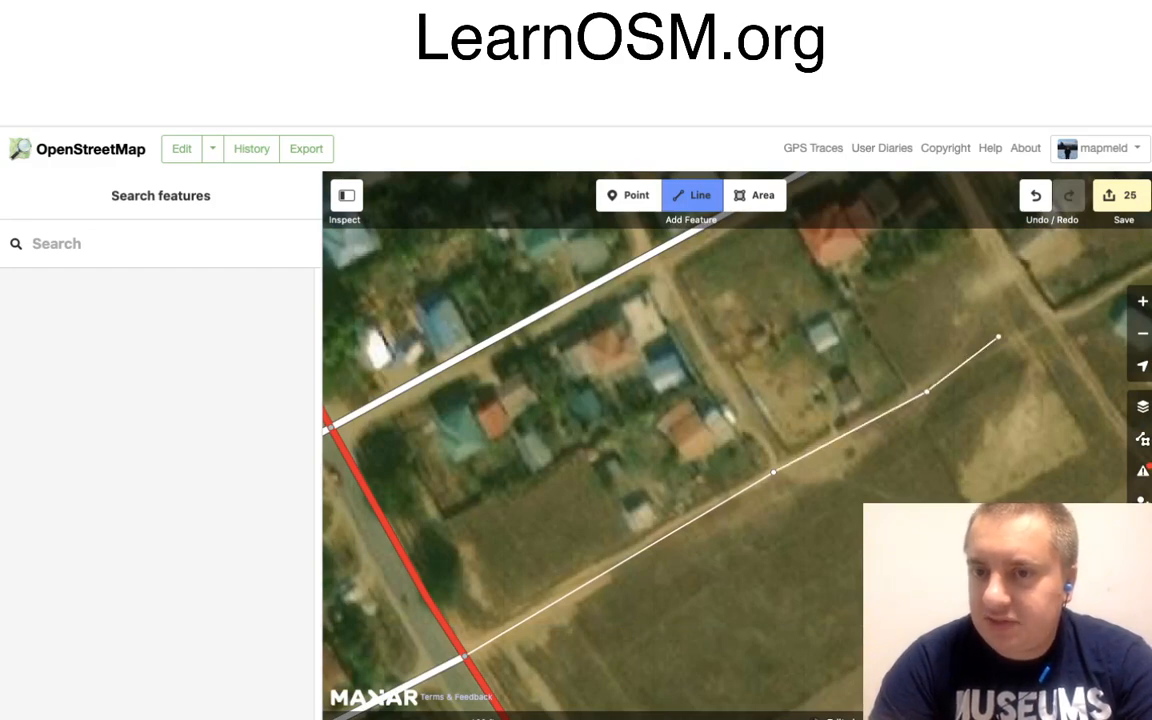
{"action": "left_click_drag", "start_coordinate": [998, 334], "coordinate": [891, 424]}
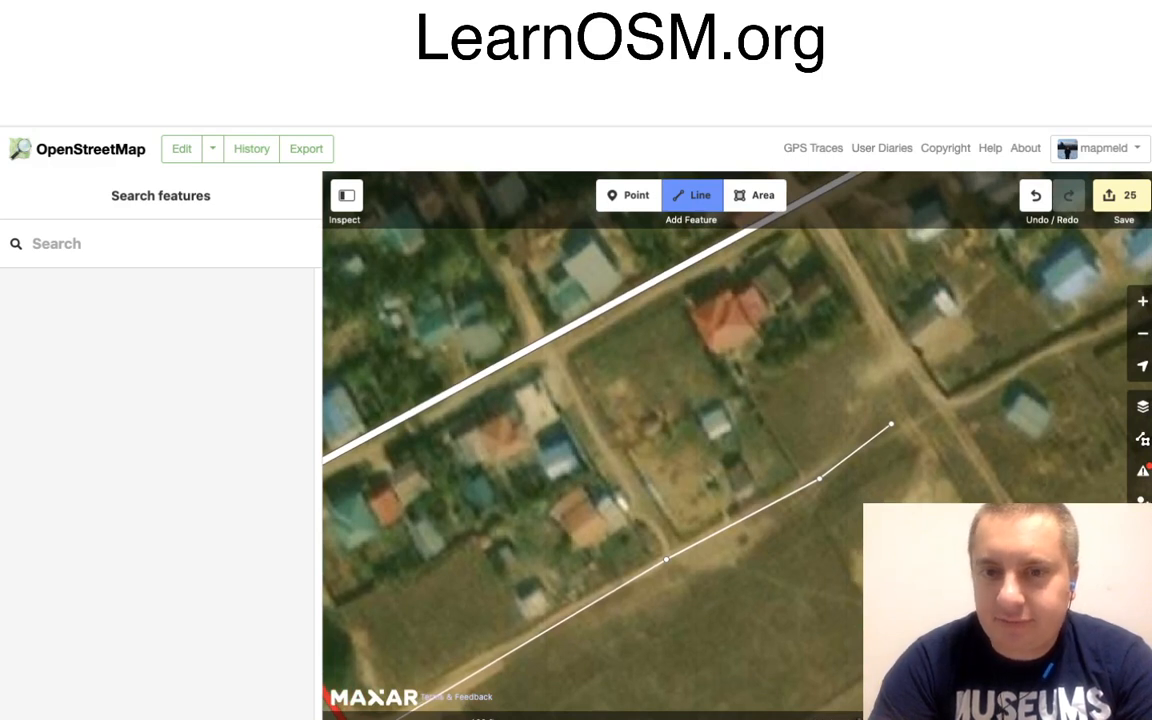
{"action": "left_click", "coordinate": [819, 479]}
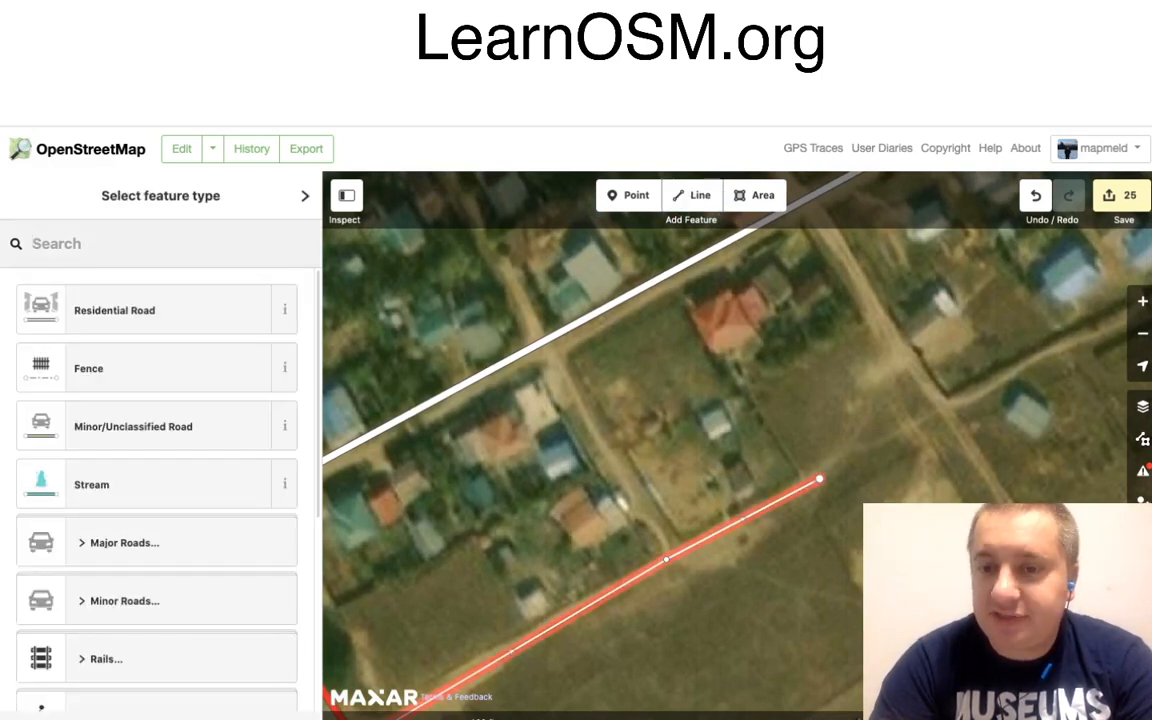
Continue the track line northeast to the crossing dirt road and set its feature type to Minor/Unclassified Road.
{"action": "left_click", "coordinate": [819, 479]}
{"action": "right_click", "coordinate": [819, 479]}
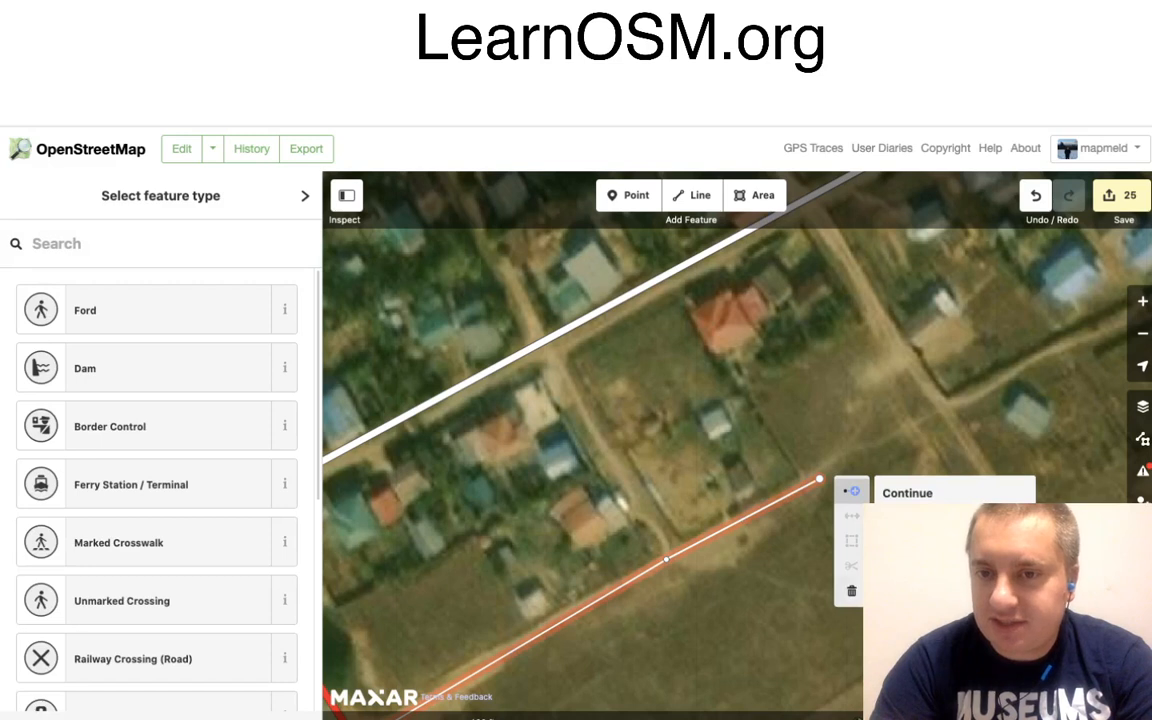
{"action": "left_click", "coordinate": [880, 492]}
{"action": "left_click", "coordinate": [856, 442]}
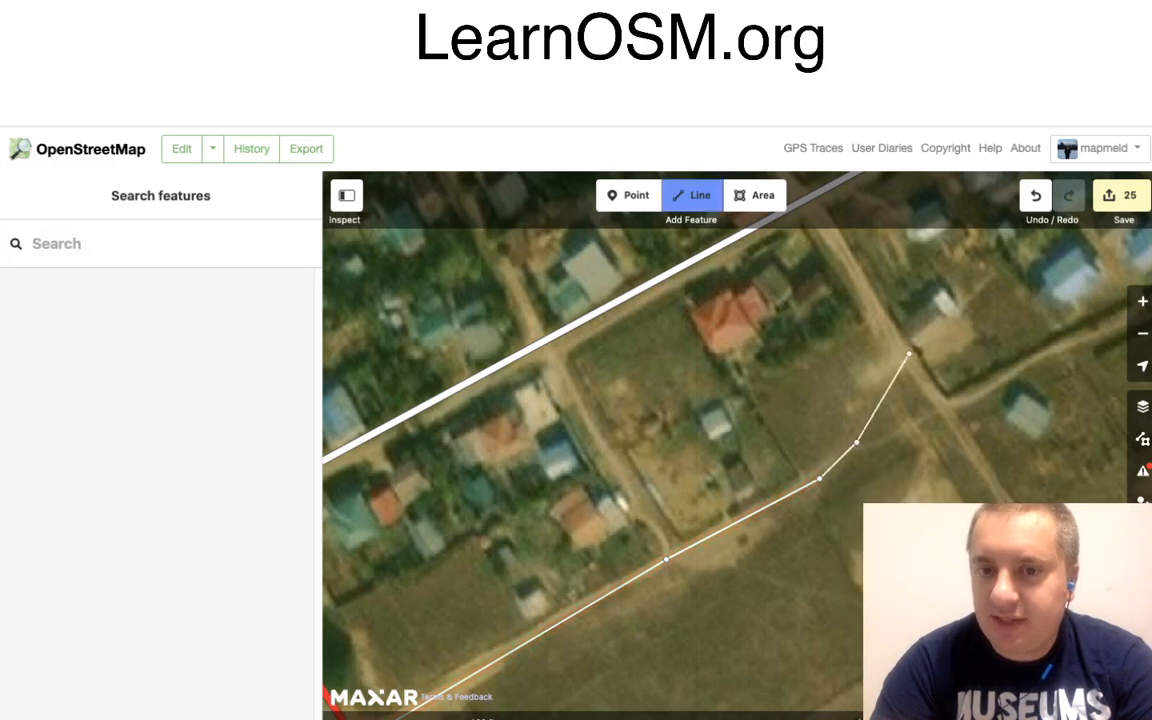
{"action": "key", "text": "Return"}
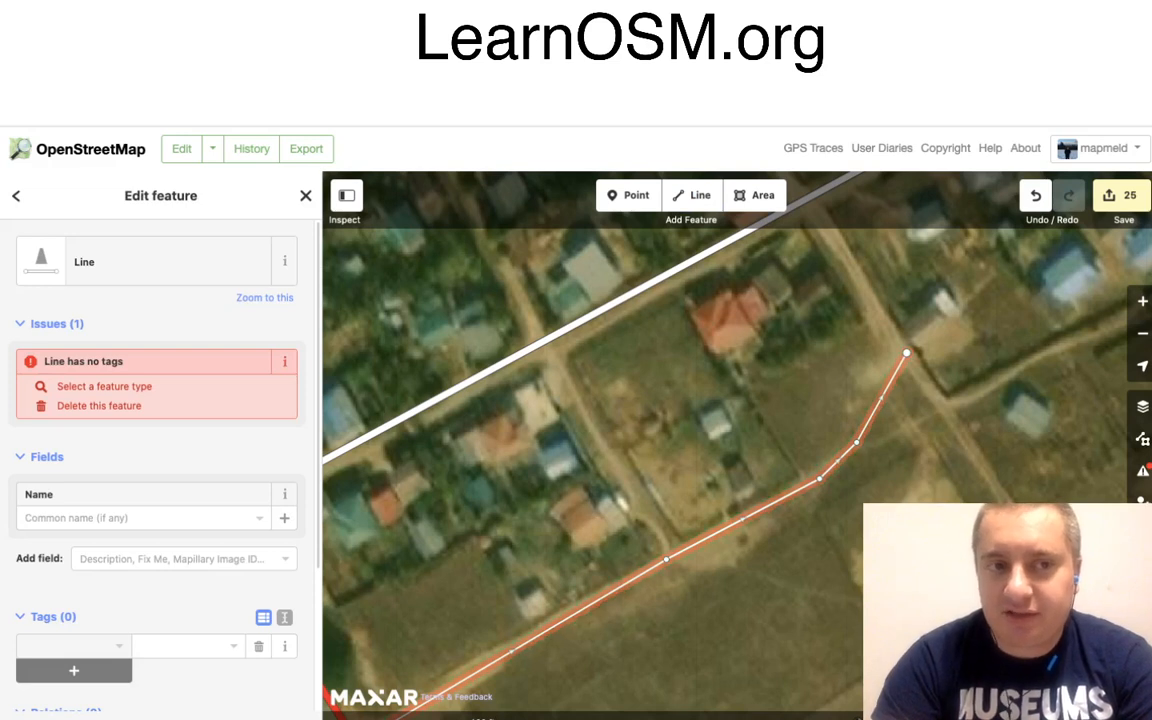
{"action": "left_click", "coordinate": [143, 262]}
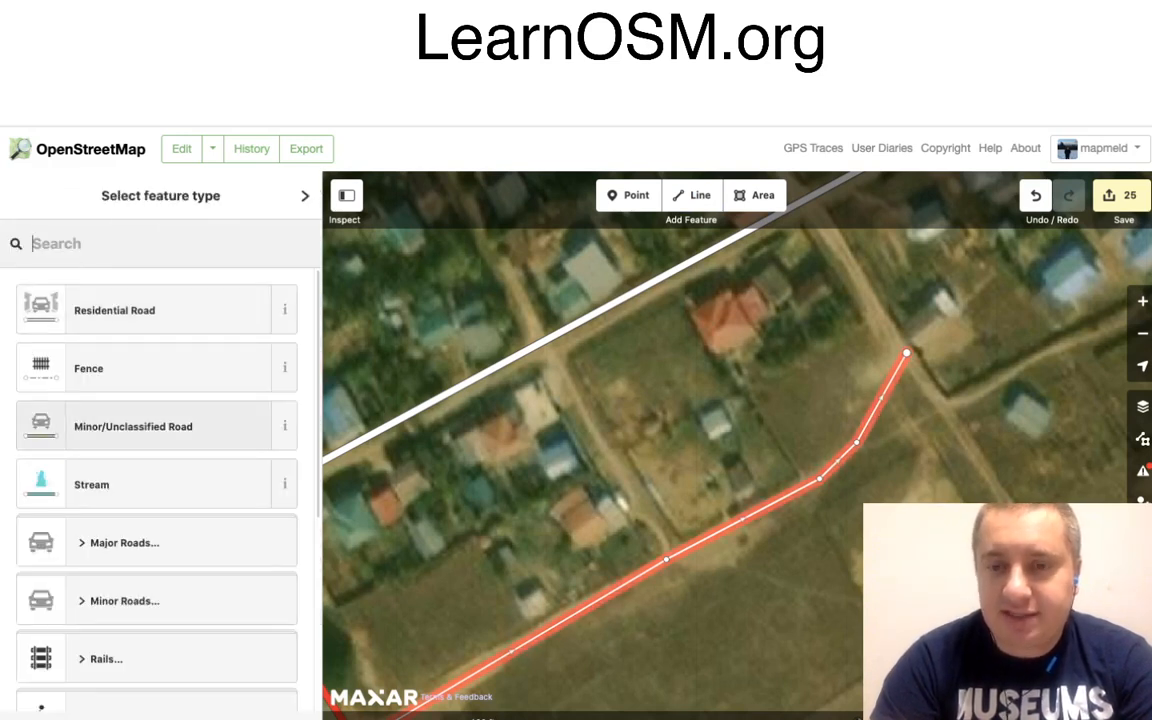
{"action": "left_click", "coordinate": [133, 426]}
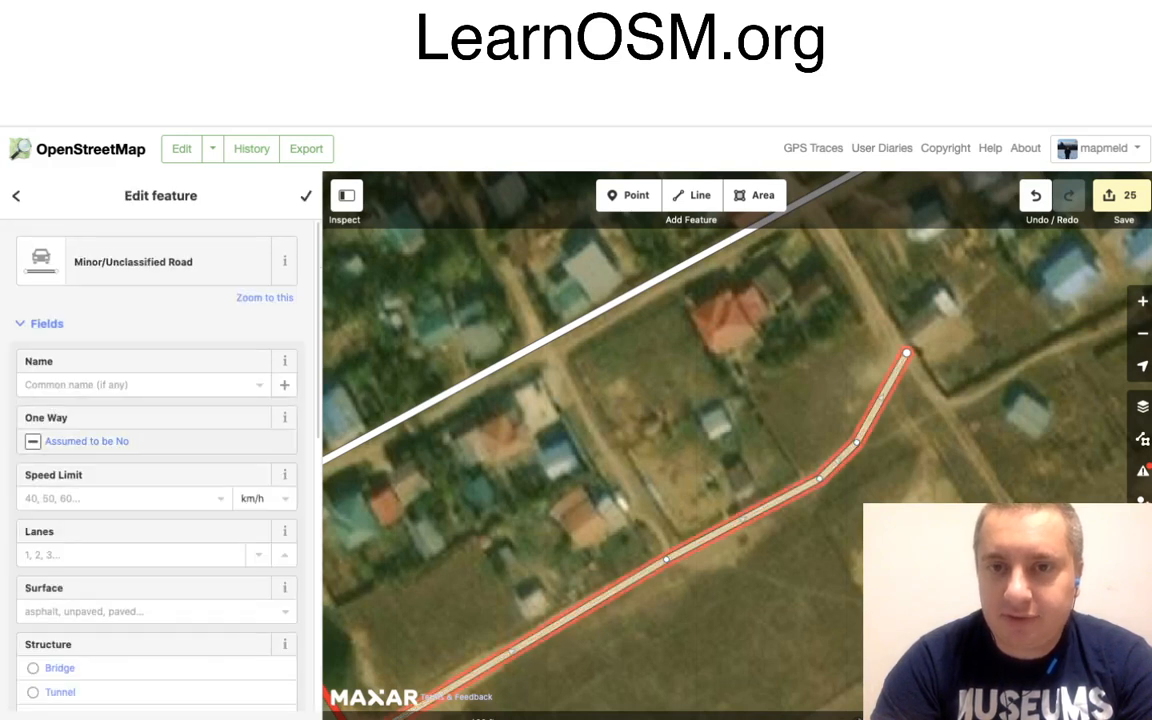
Draw the side street from the minor road northwest across both residential roads to beyond the Hka Shi point, as a Residential Road.
{"action": "left_click", "coordinate": [692, 195]}
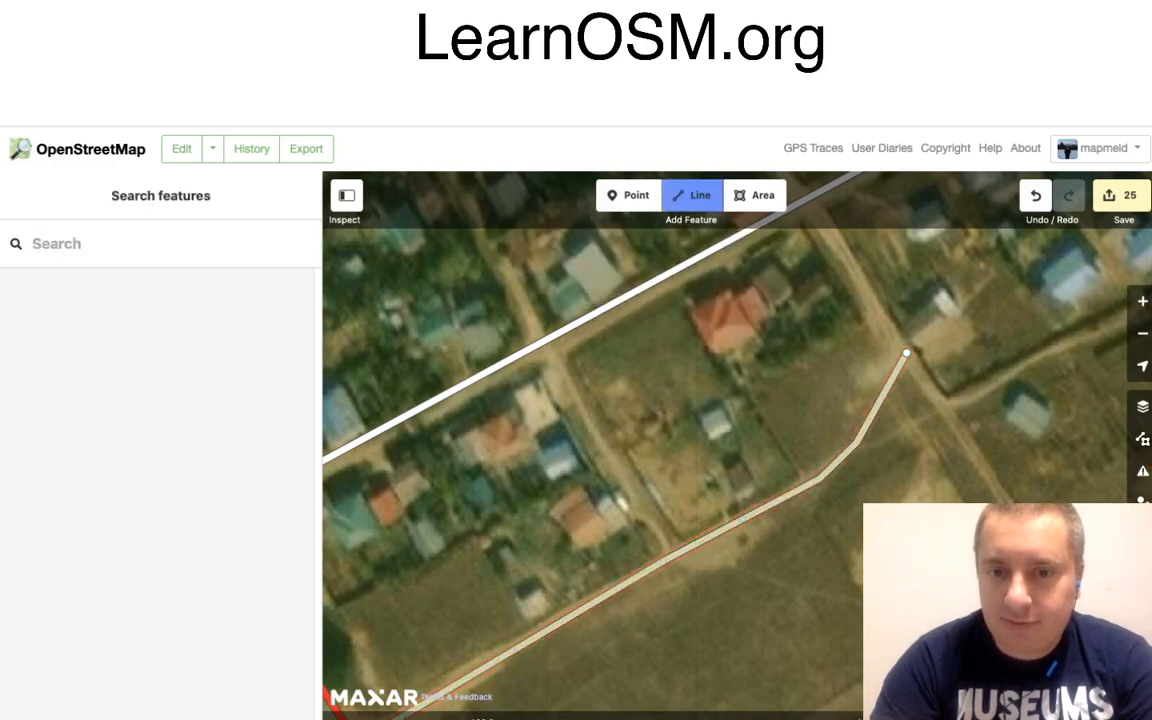
{"action": "left_click", "coordinate": [672, 553]}
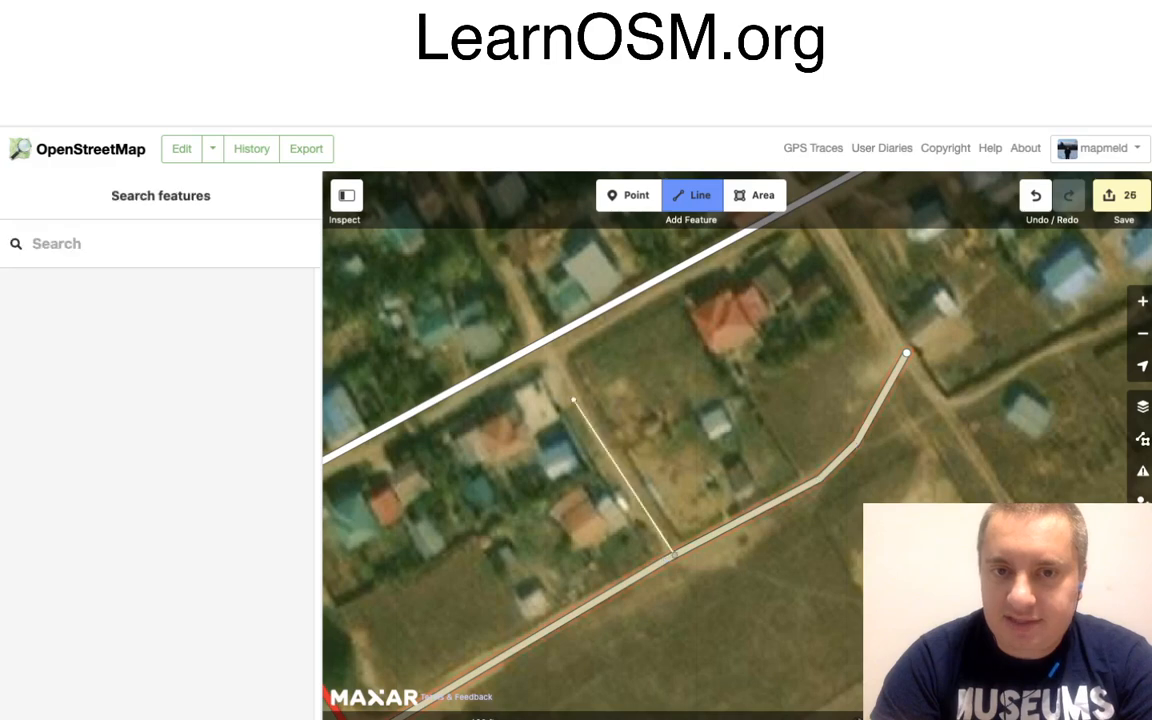
{"action": "left_click", "coordinate": [540, 343]}
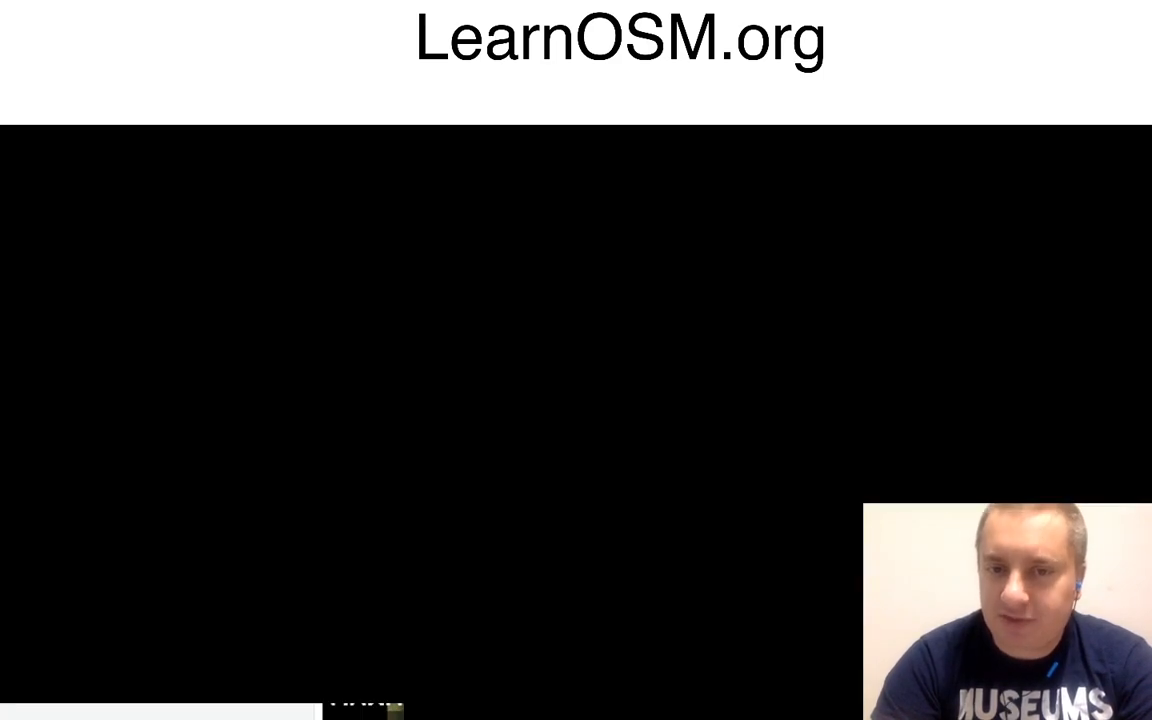
{"action": "left_click_drag", "start_coordinate": [735, 473], "coordinate": [866, 680]}
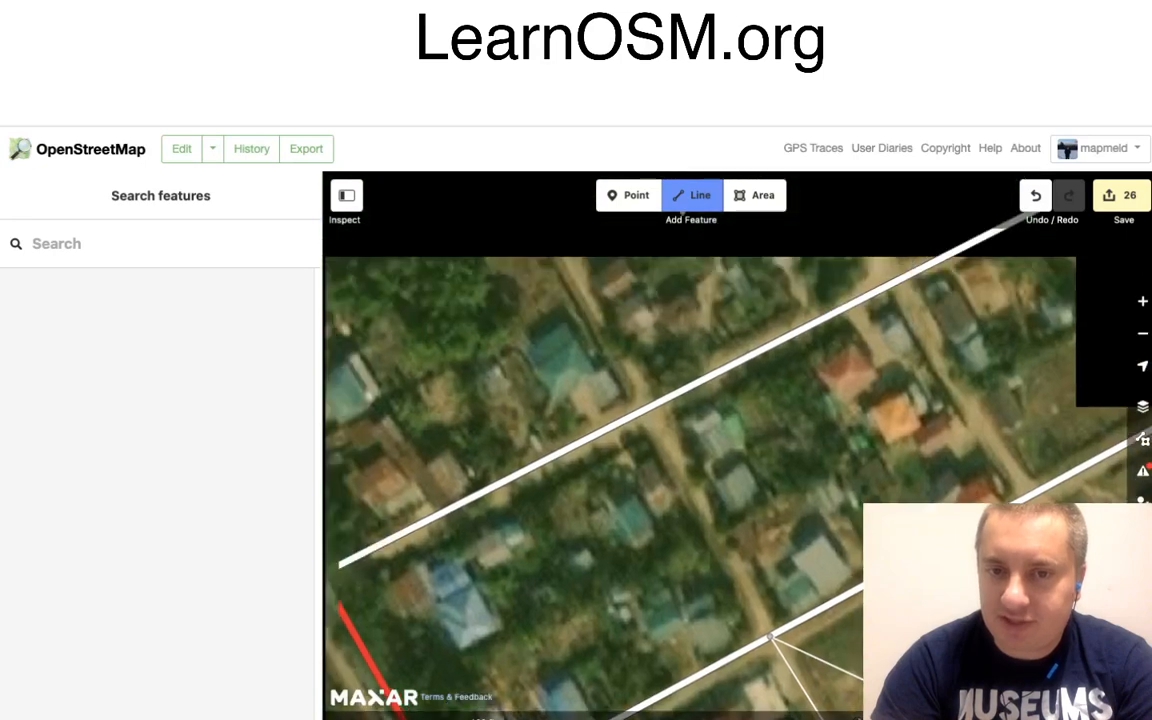
{"action": "left_click", "coordinate": [651, 406]}
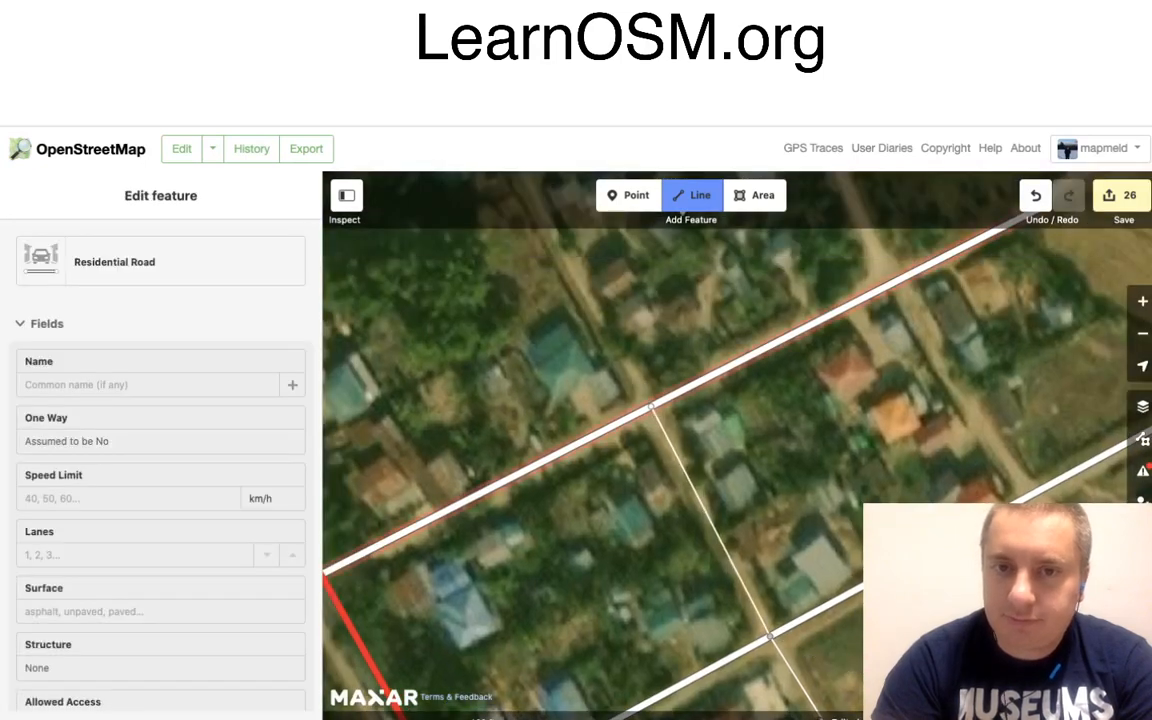
{"action": "left_click_drag", "start_coordinate": [568, 270], "coordinate": [604, 497]}
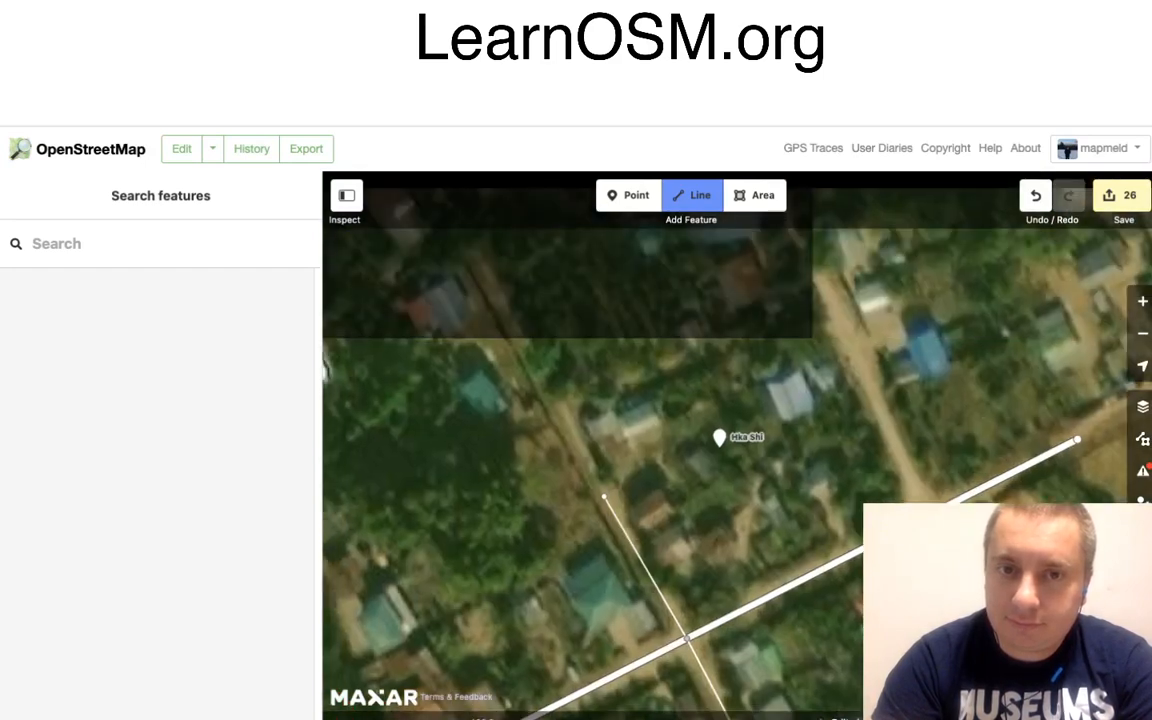
{"action": "left_click", "coordinate": [479, 265]}
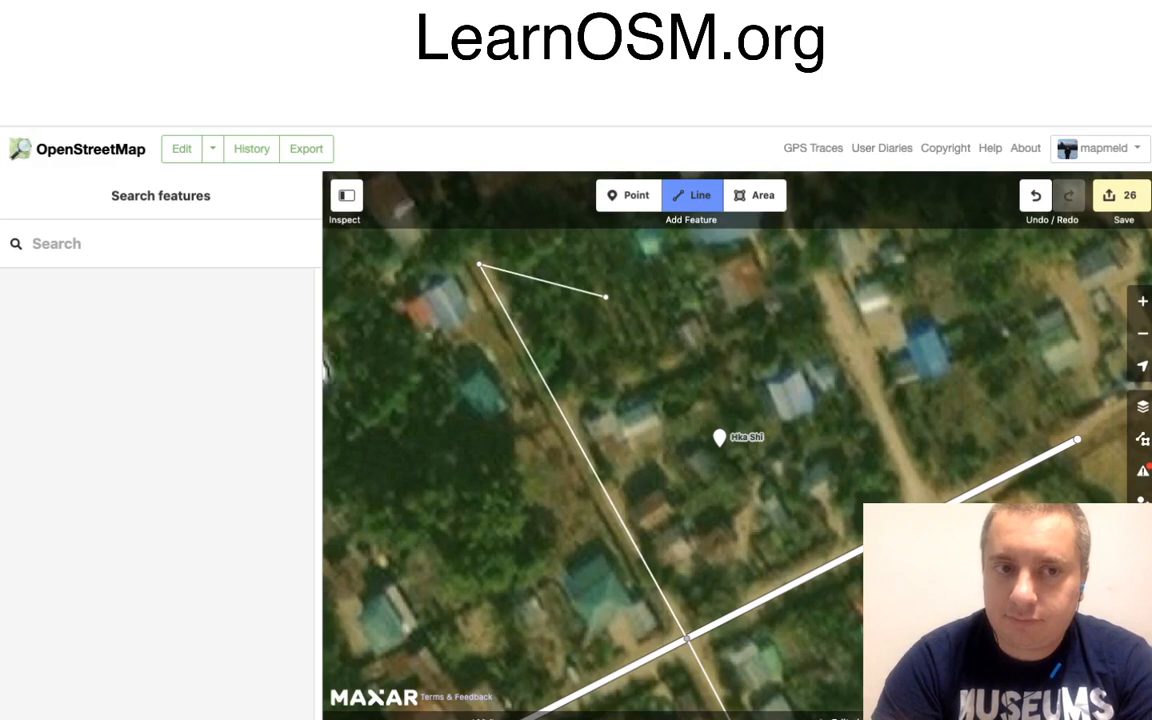
{"action": "key", "text": "Return"}
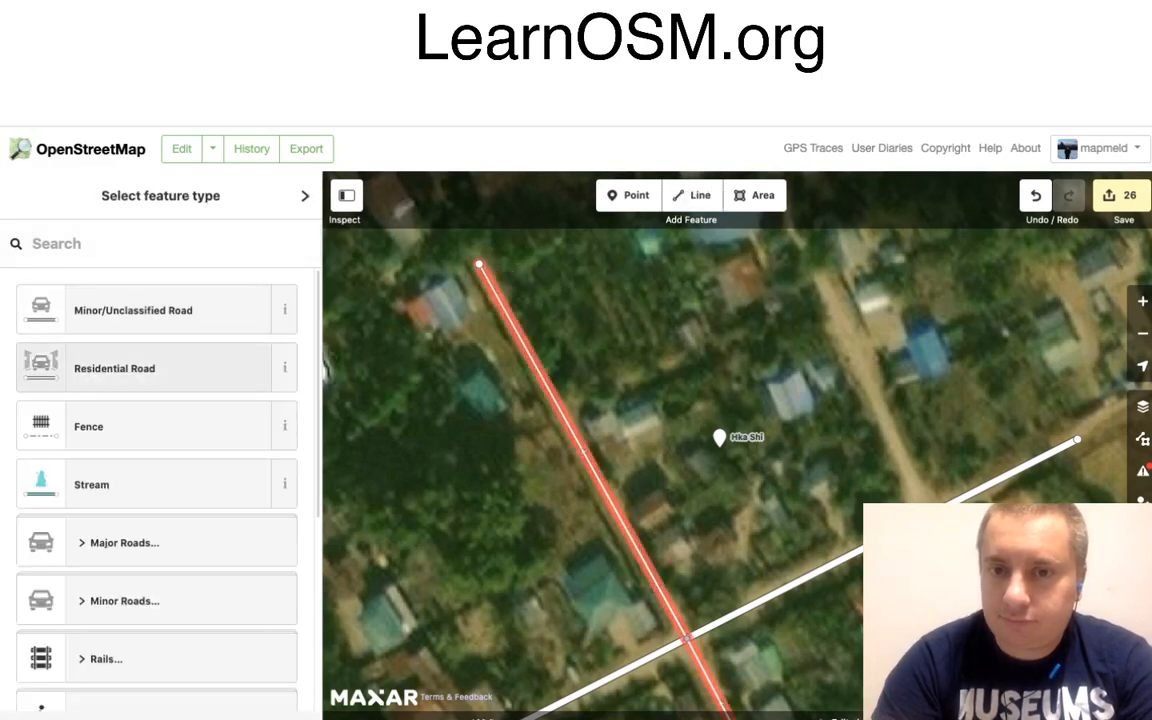
{"action": "left_click", "coordinate": [142, 368]}
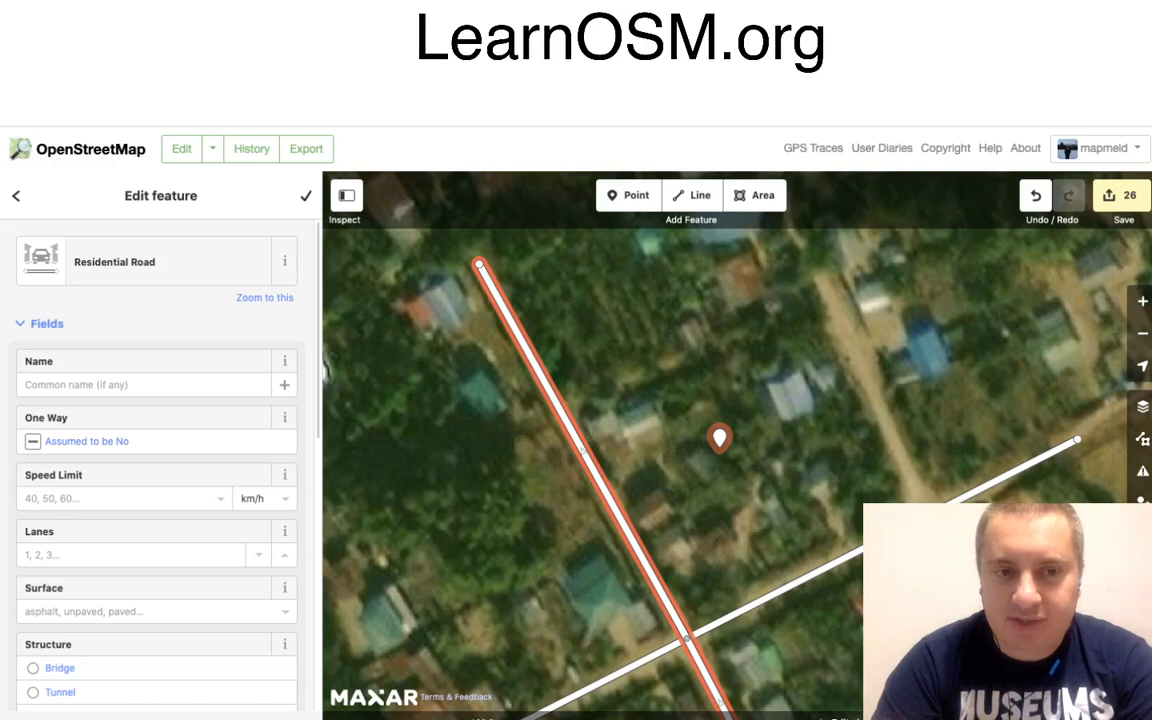
Examine the fields and tags of the Hka Shi point.
{"action": "left_click", "coordinate": [720, 437]}
{"action": "scroll", "coordinate": [160, 450], "scroll_direction": "down", "scroll_amount": 1}
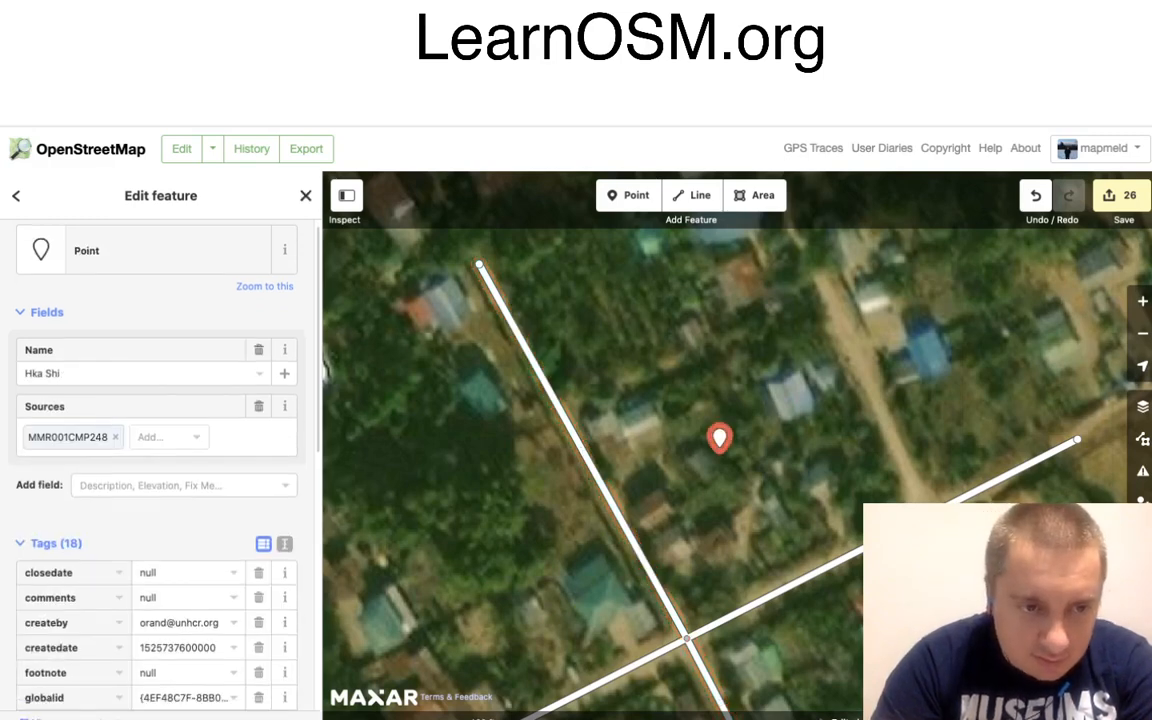
{"action": "scroll", "coordinate": [160, 450], "scroll_direction": "down", "scroll_amount": 5}
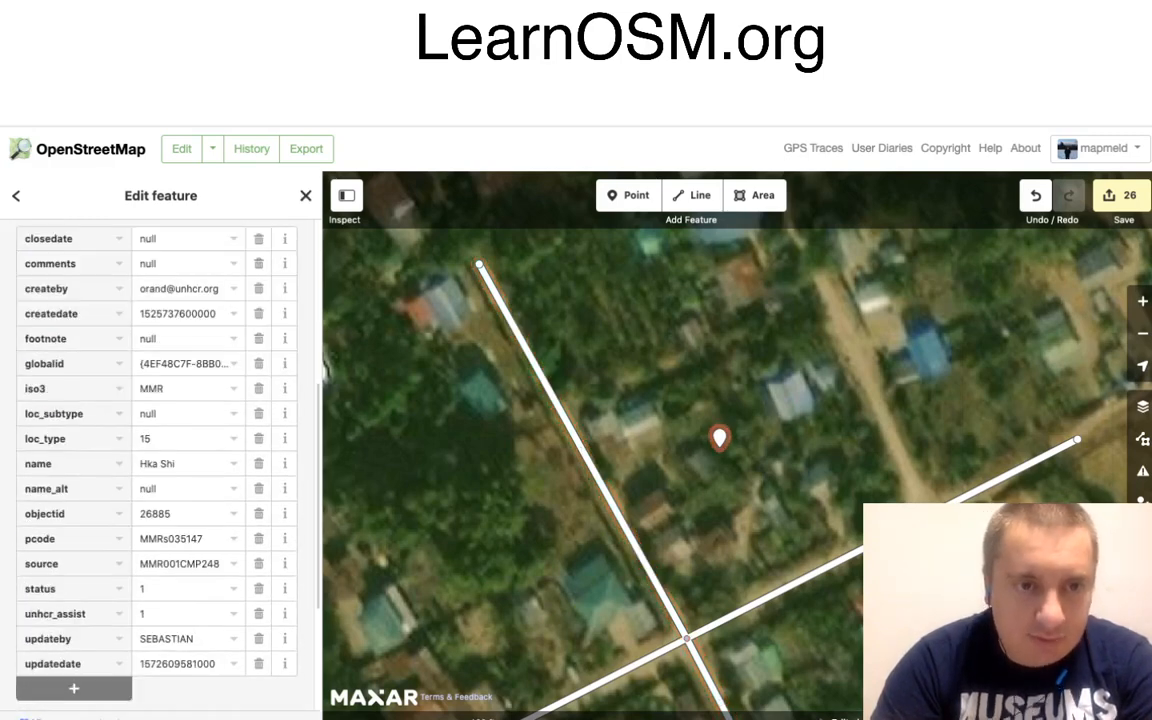
{"action": "scroll", "coordinate": [160, 450], "scroll_direction": "down", "scroll_amount": 3}
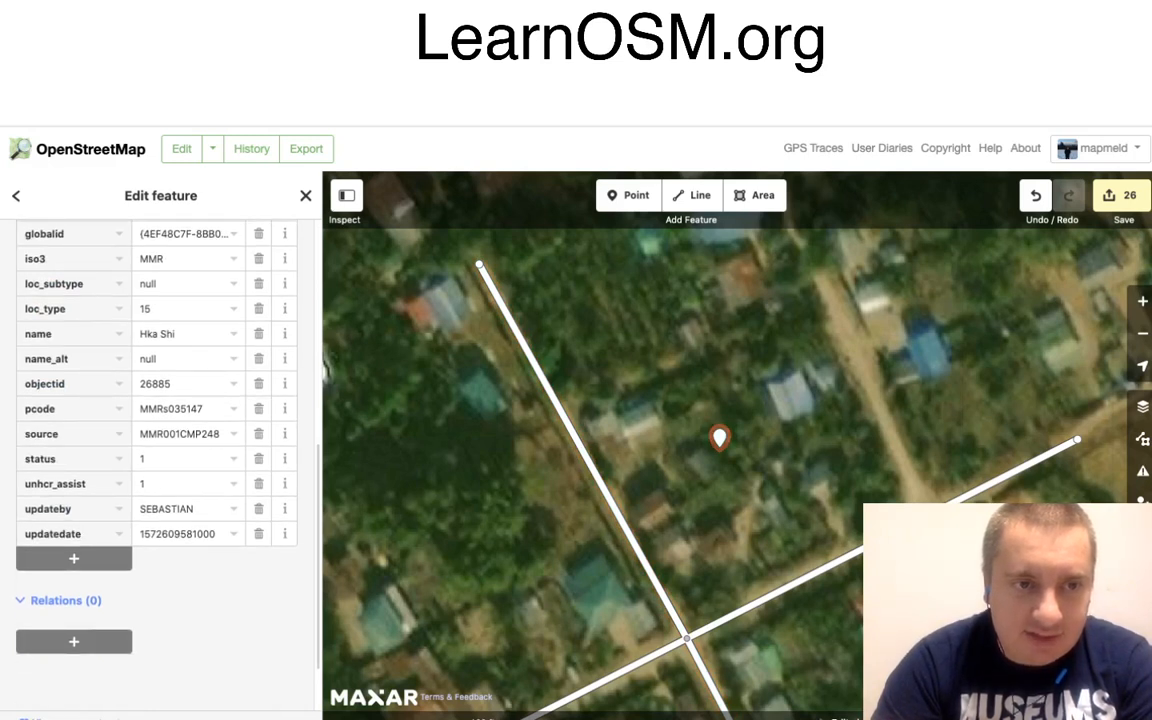
{"action": "scroll", "coordinate": [160, 450], "scroll_direction": "up", "scroll_amount": 8}
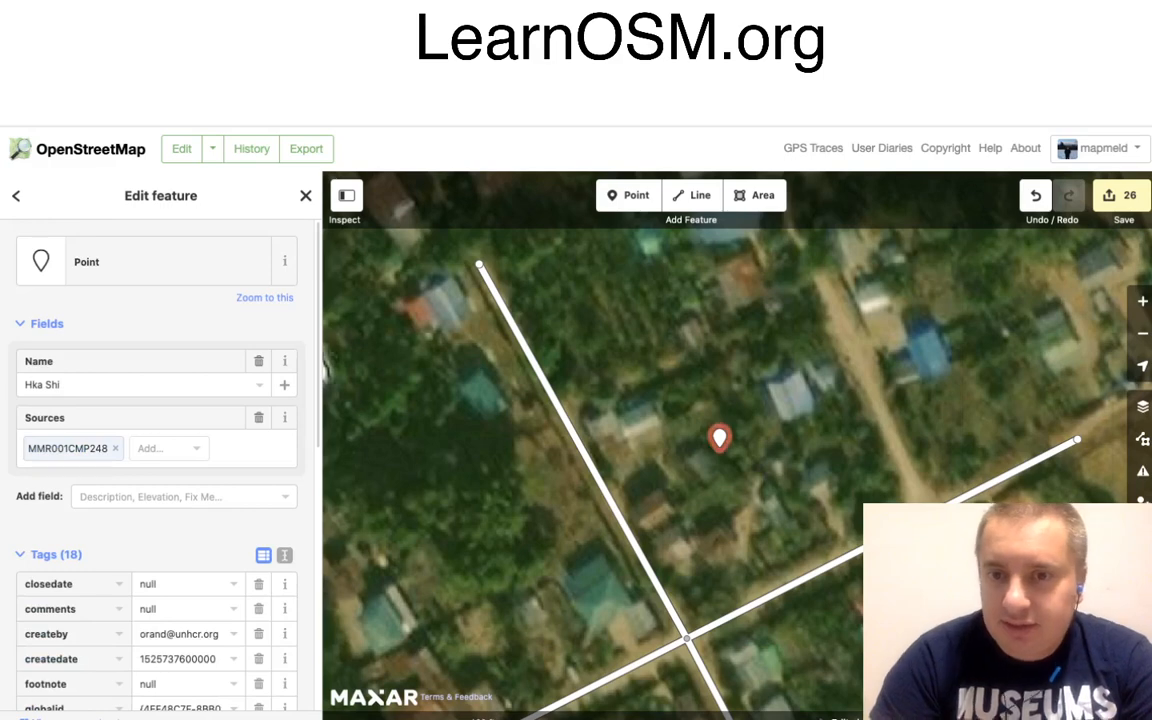
{"action": "left_click", "coordinate": [750, 460]}
Start a line along the dirt road northeast of the Hka Shi point, running southeast to a node on the residential road.
{"action": "mouse_move", "coordinate": [750, 460]}
{"action": "left_mouse_down"}
{"action": "mouse_move", "coordinate": [709, 543]}
{"action": "mouse_move", "coordinate": [688, 633]}
{"action": "left_mouse_up"}
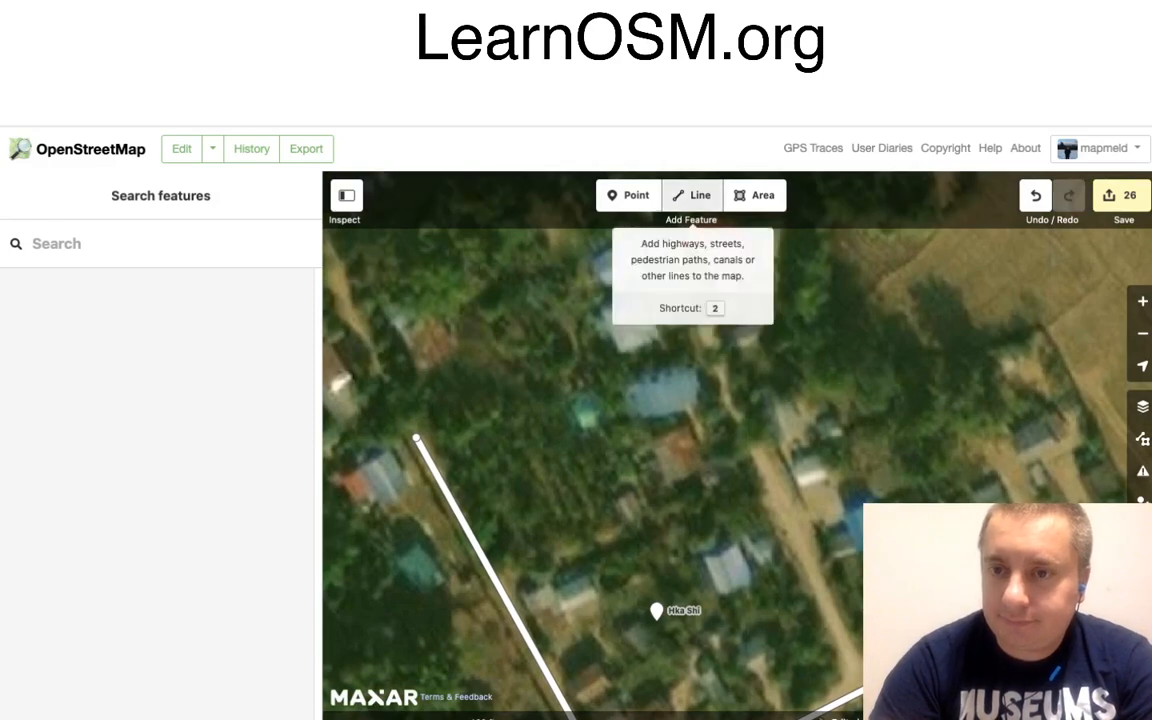
{"action": "left_click", "coordinate": [692, 196]}
{"action": "left_click_drag", "start_coordinate": [668, 400], "coordinate": [667, 490]}
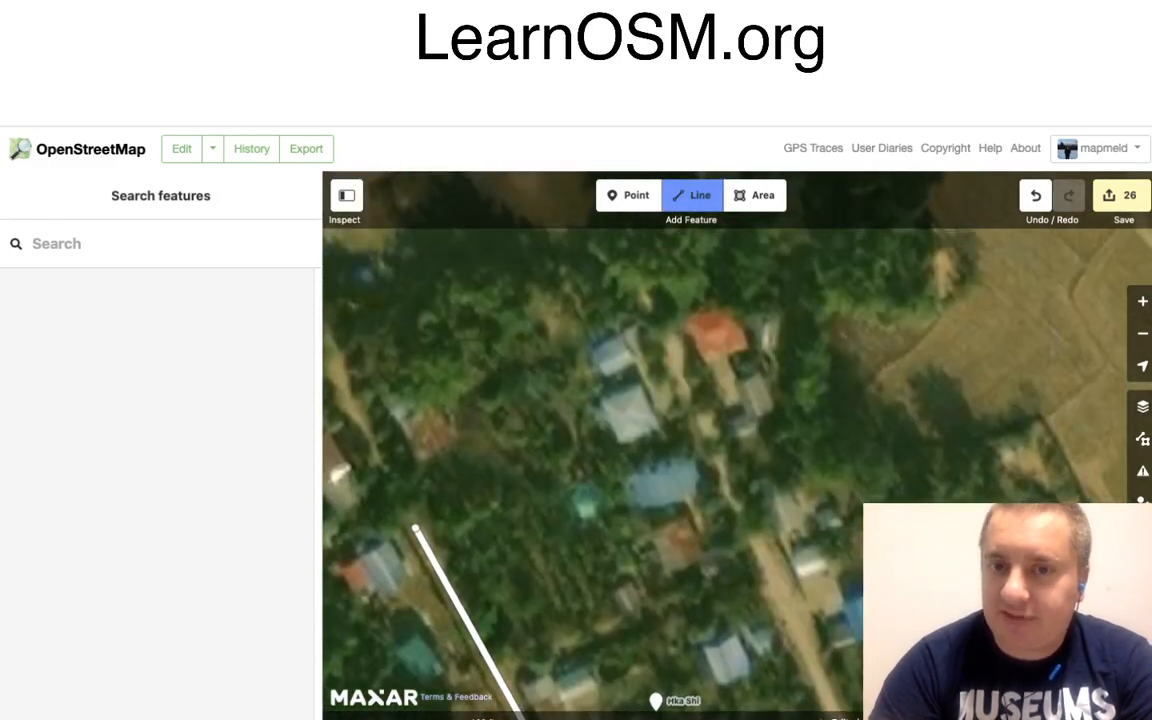
{"action": "left_click", "coordinate": [636, 273]}
{"action": "scroll", "coordinate": [755, 368], "scroll_direction": "down", "scroll_amount": 5}
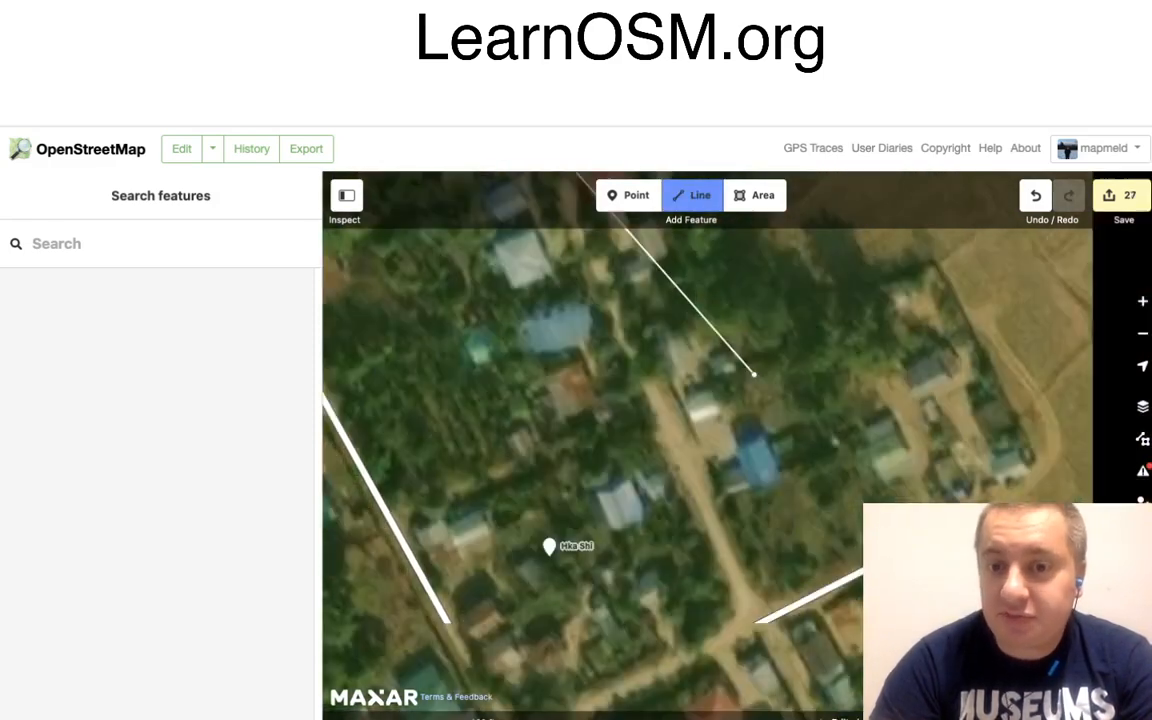
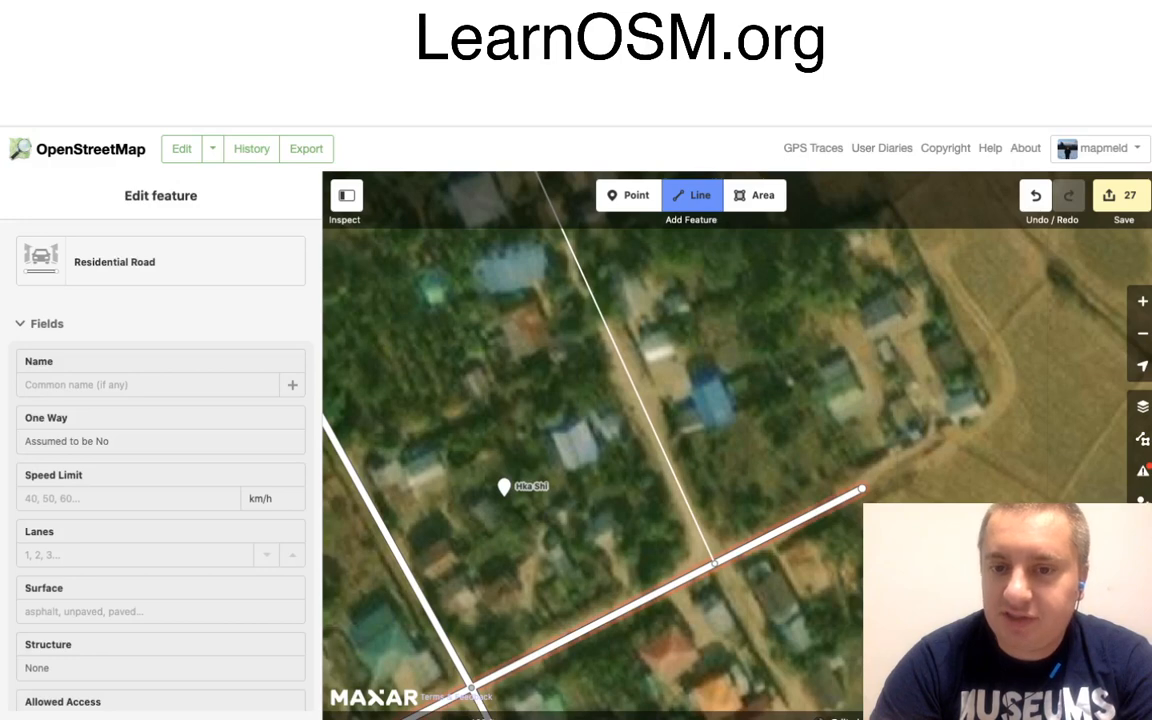
{"action": "left_click", "coordinate": [713, 563]}
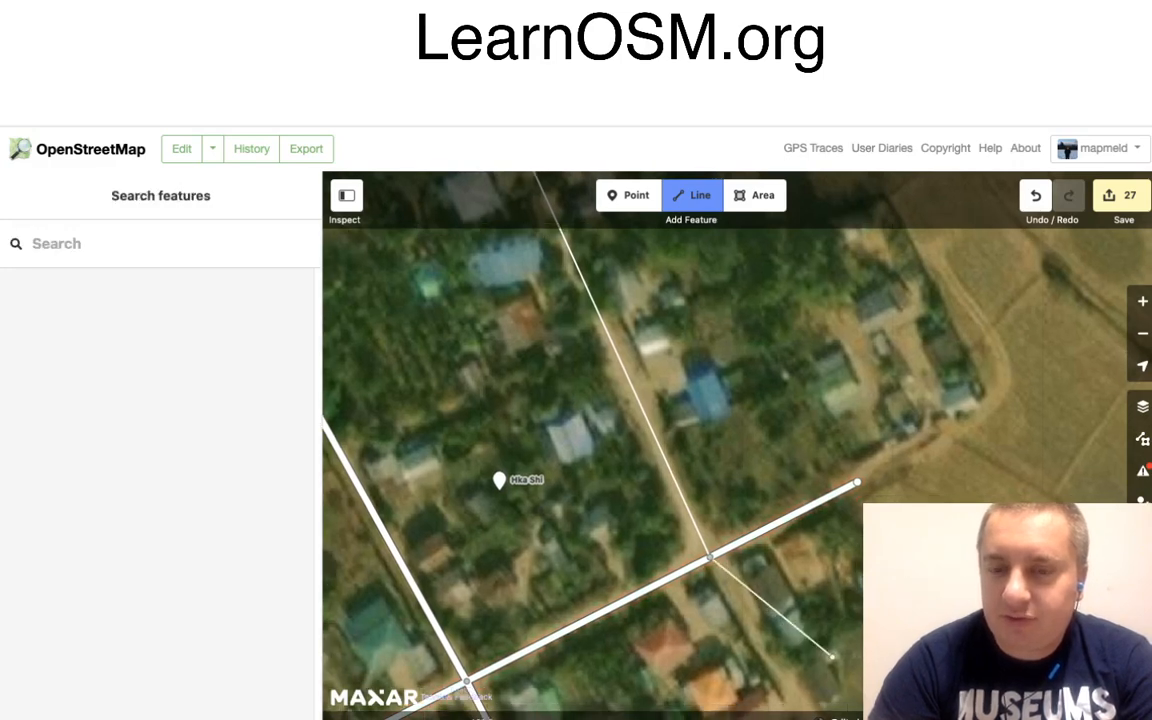
Continue the line southeast through the minor road's end, bend it northeast along the track, and set its feature type to Residential Road.
{"action": "mouse_move", "coordinate": [831, 657]}
{"action": "left_mouse_down"}
{"action": "mouse_move", "coordinate": [747, 516]}
{"action": "mouse_move", "coordinate": [668, 320]}
{"action": "left_mouse_up"}
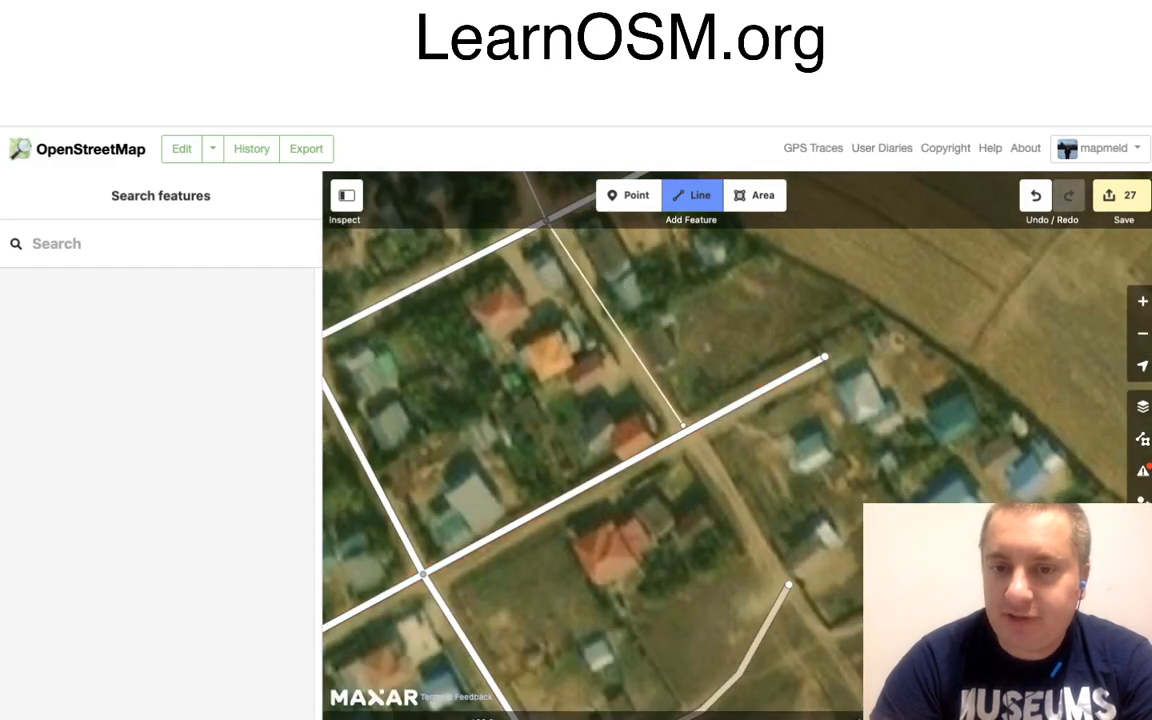
{"action": "left_click", "coordinate": [788, 585]}
{"action": "left_click", "coordinate": [788, 585]}
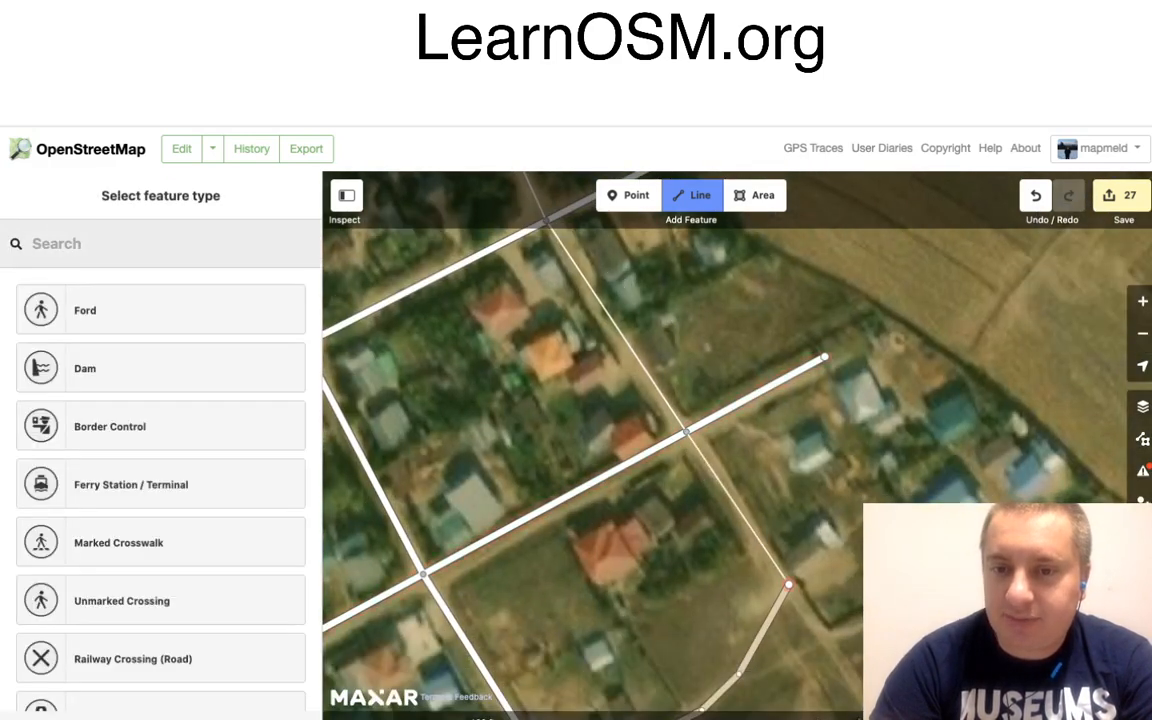
{"action": "left_click", "coordinate": [822, 634]}
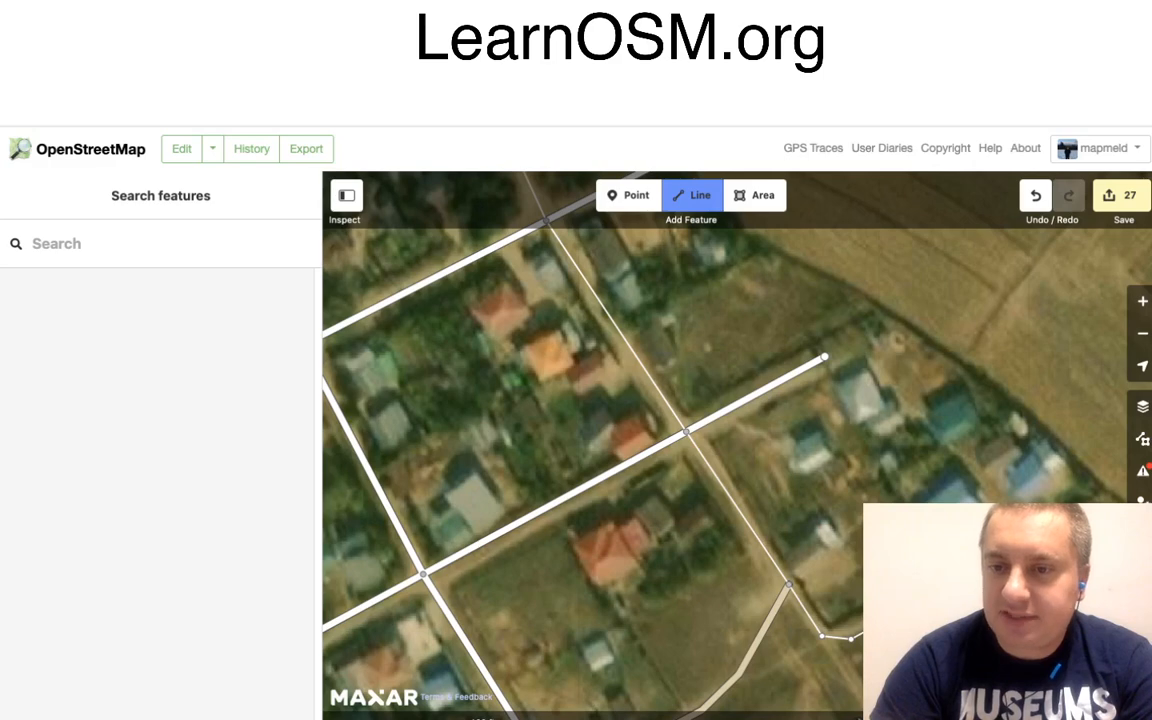
{"action": "double_click", "coordinate": [940, 594]}
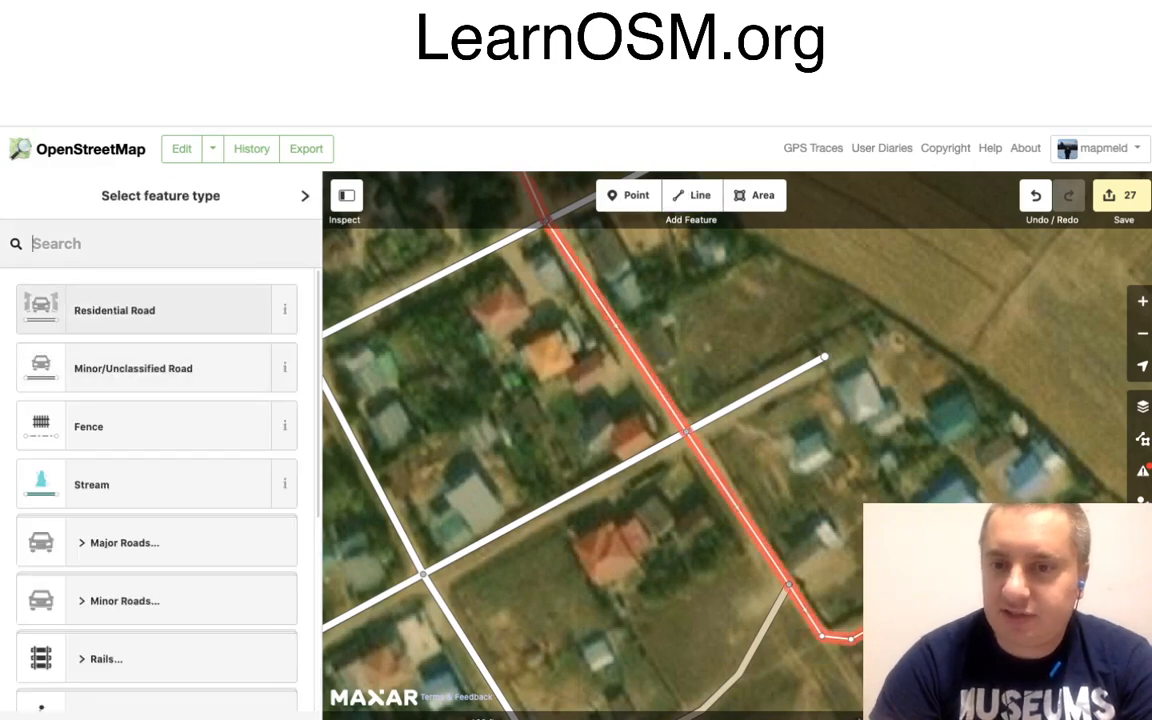
{"action": "left_click", "coordinate": [143, 310]}
{"action": "left_click_drag", "start_coordinate": [700, 400], "coordinate": [574, 388]}
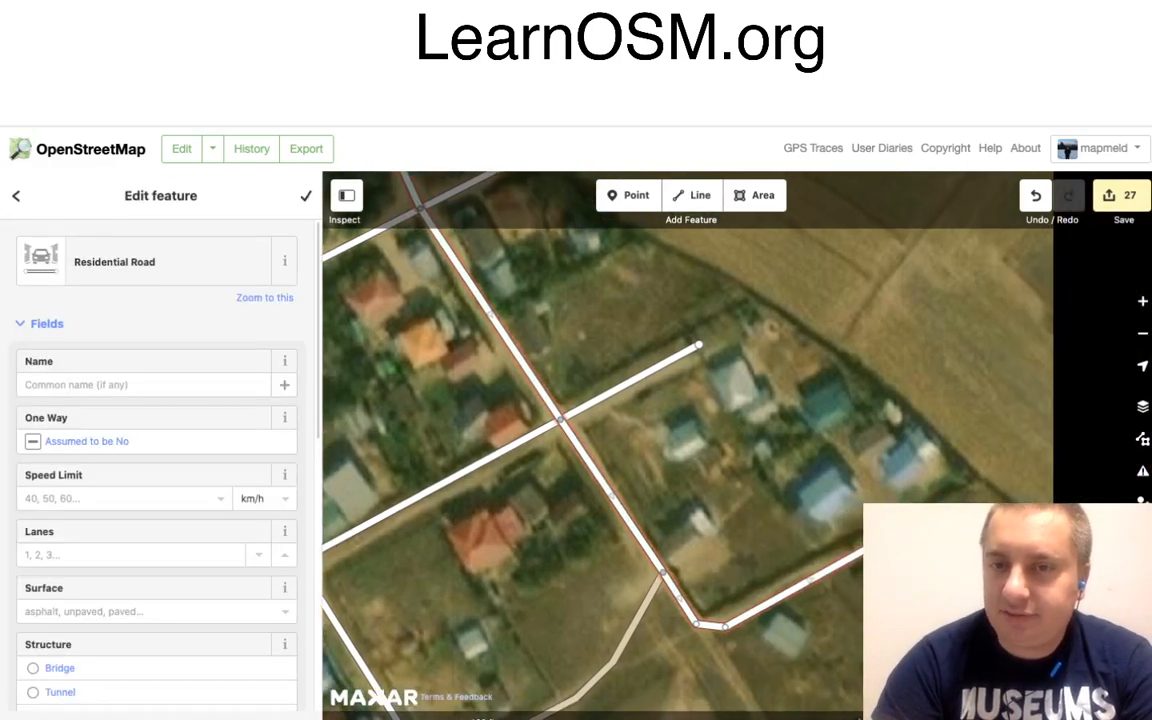
Outline the red-roofed house beyond the northeast end of the new residential road as an area and set its feature type to Building.
{"action": "left_click_drag", "start_coordinate": [690, 420], "coordinate": [550, 358]}
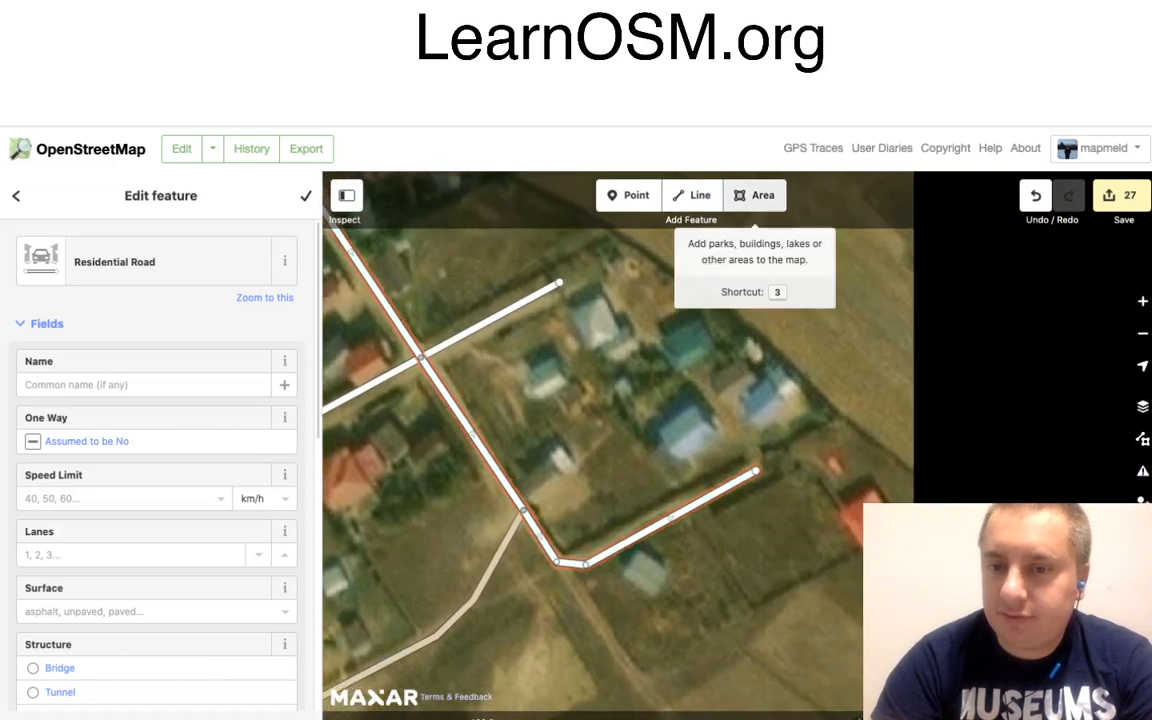
{"action": "left_click", "coordinate": [755, 195]}
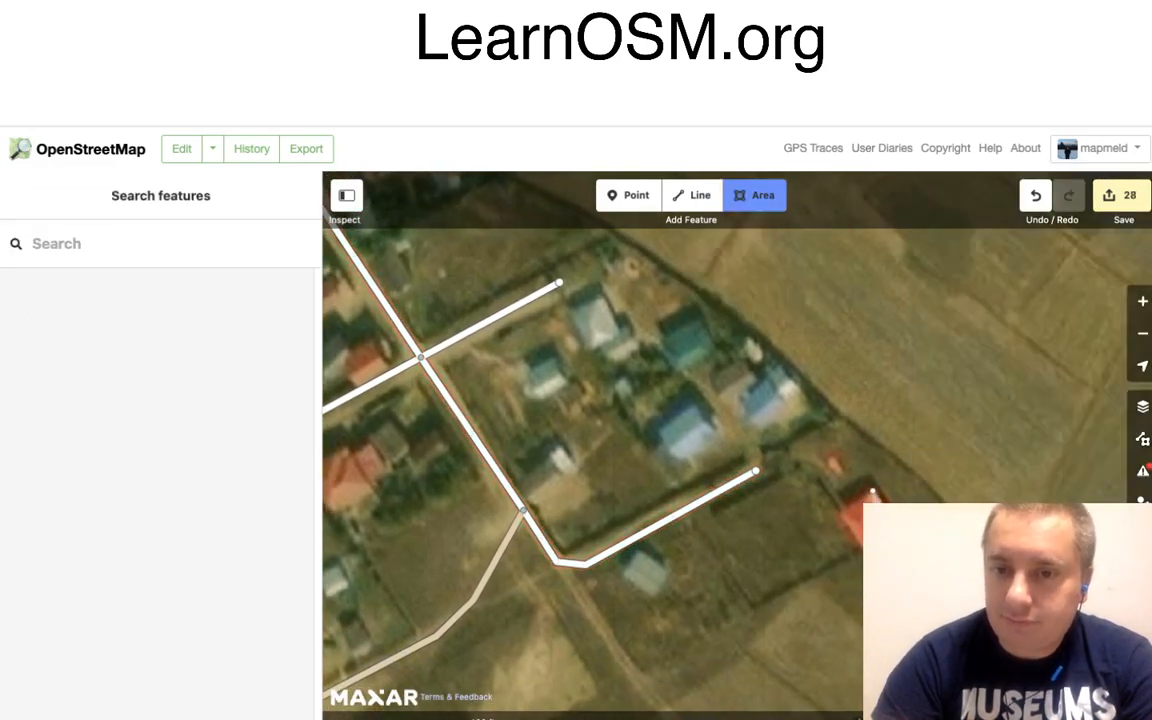
{"action": "left_click", "coordinate": [872, 492]}
{"action": "left_click", "coordinate": [868, 550]}
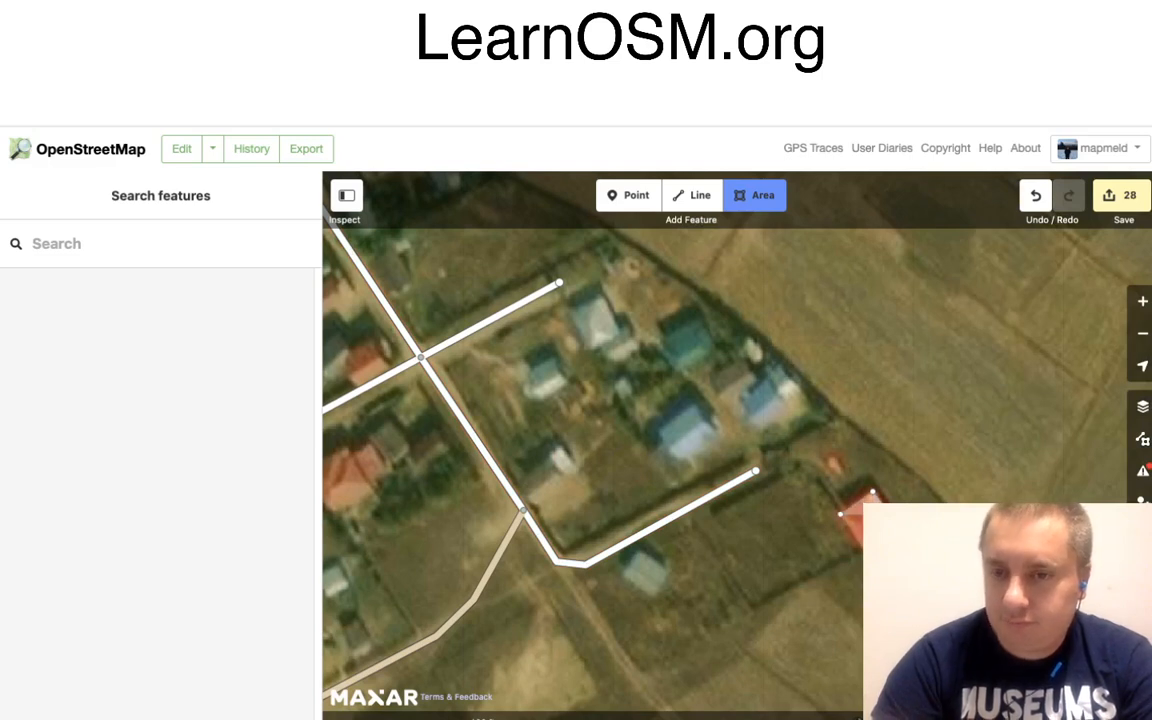
{"action": "double_click", "coordinate": [900, 528]}
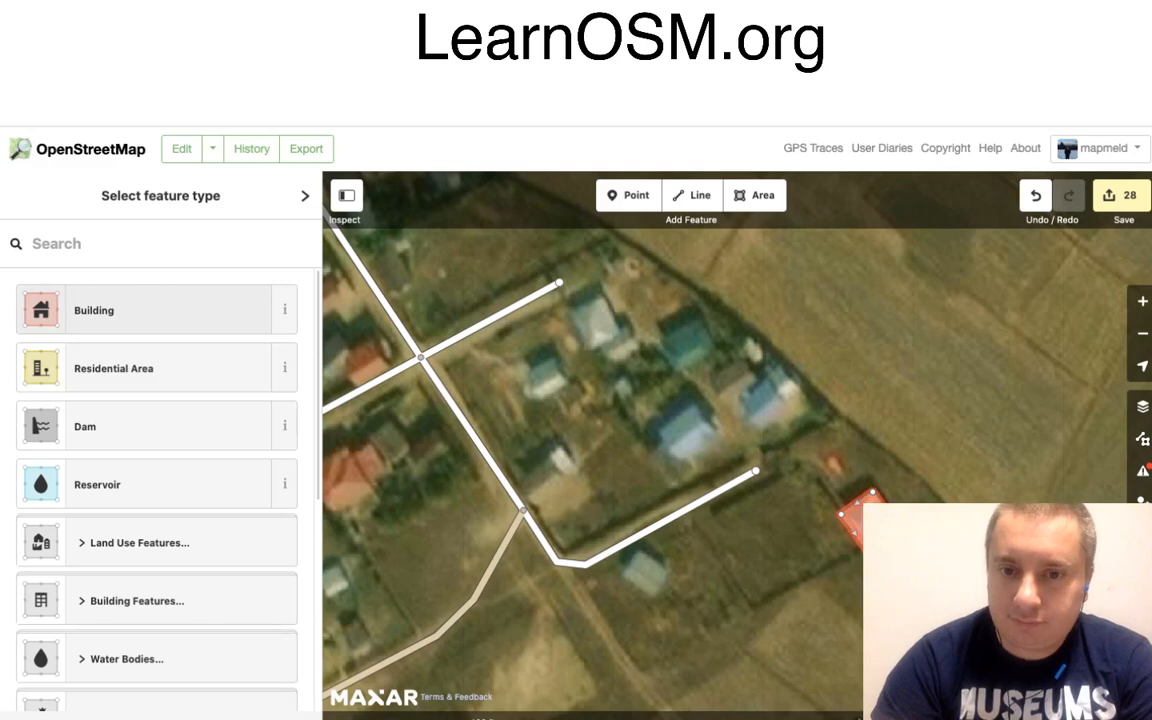
{"action": "key", "text": "Return"}
Outline the small grey roof just south of the residential road's bend as an area, square its corners and set its type to Building.
{"action": "left_click", "coordinate": [755, 195]}
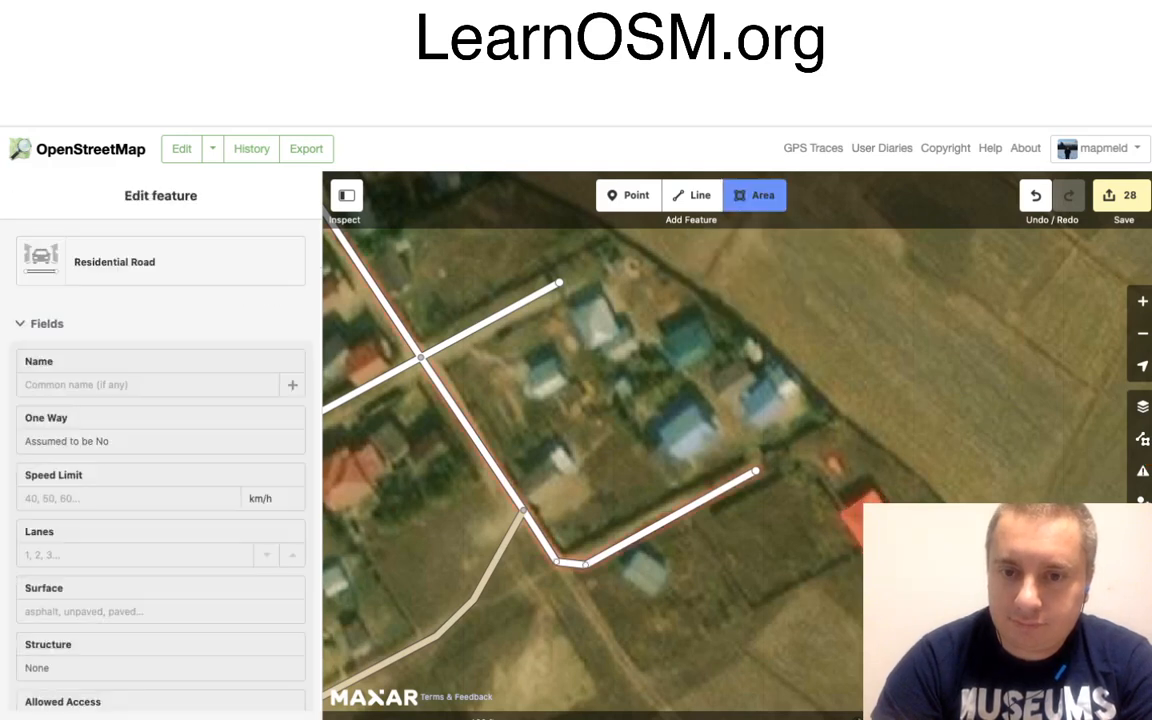
{"action": "left_click", "coordinate": [670, 564]}
{"action": "left_click", "coordinate": [670, 566]}
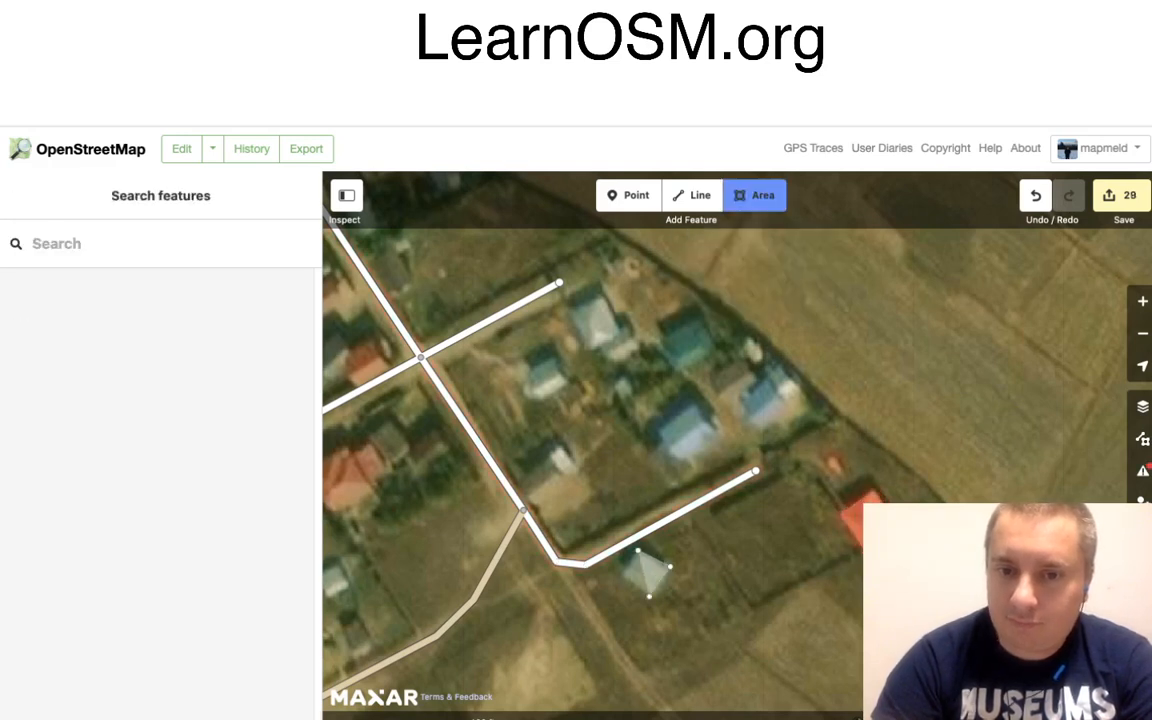
{"action": "left_click", "coordinate": [638, 550]}
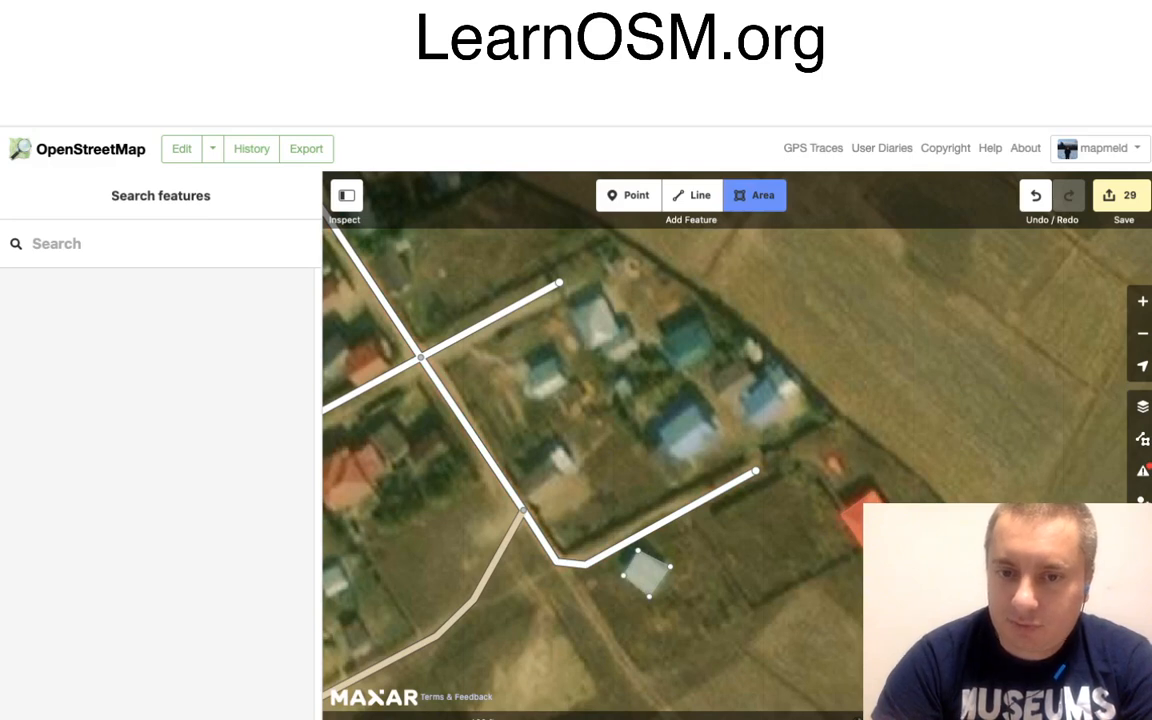
{"action": "double_click", "coordinate": [624, 576]}
{"action": "right_click", "coordinate": [642, 573]}
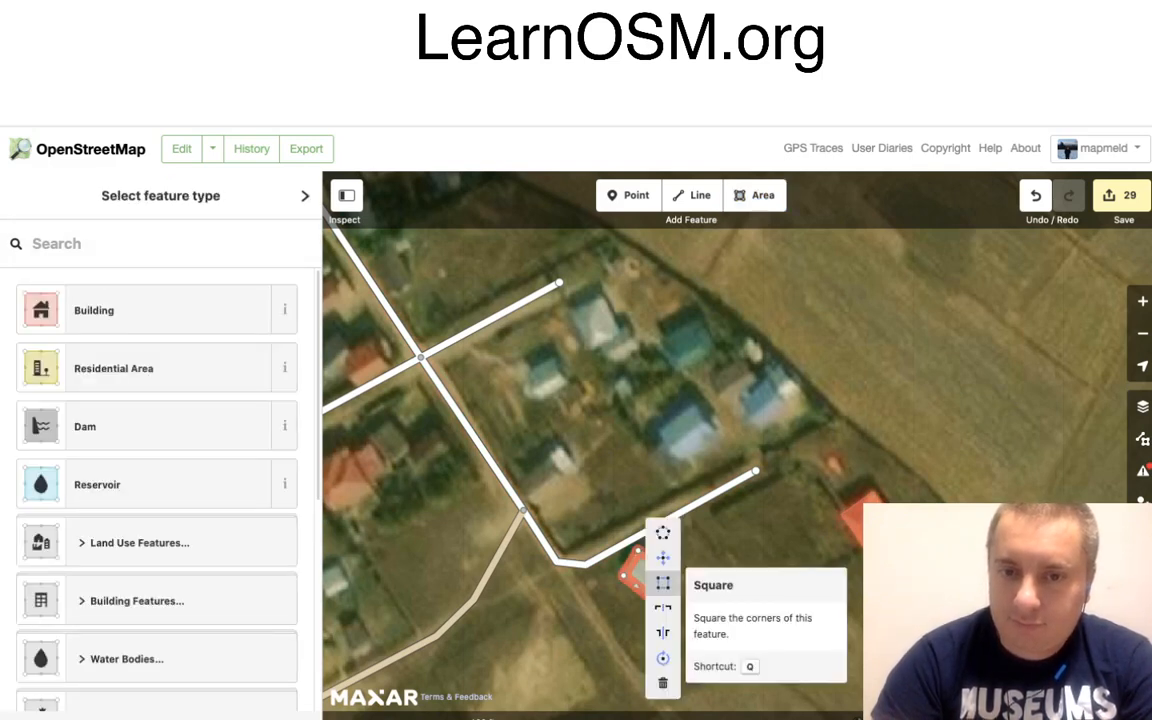
{"action": "left_click", "coordinate": [662, 582]}
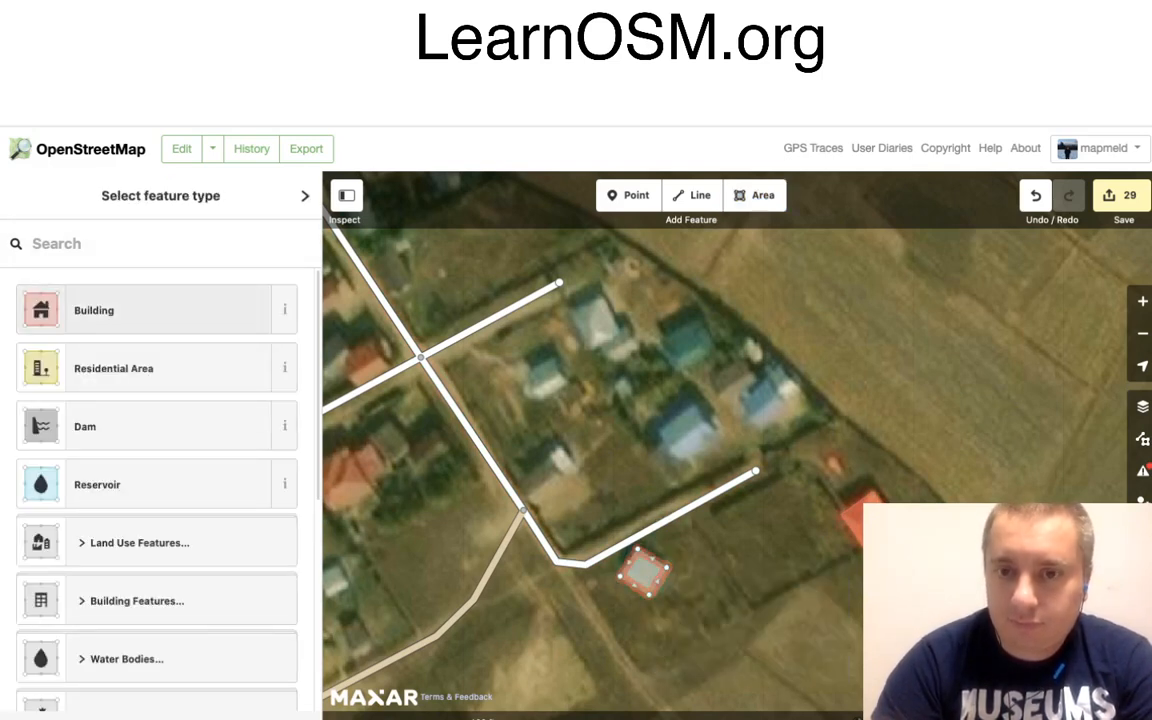
{"action": "left_click", "coordinate": [94, 310]}
Outline the blue-roofed house north of the residential road's final stretch as an area, square its corners and set its type to Building.
{"action": "left_click", "coordinate": [754, 195]}
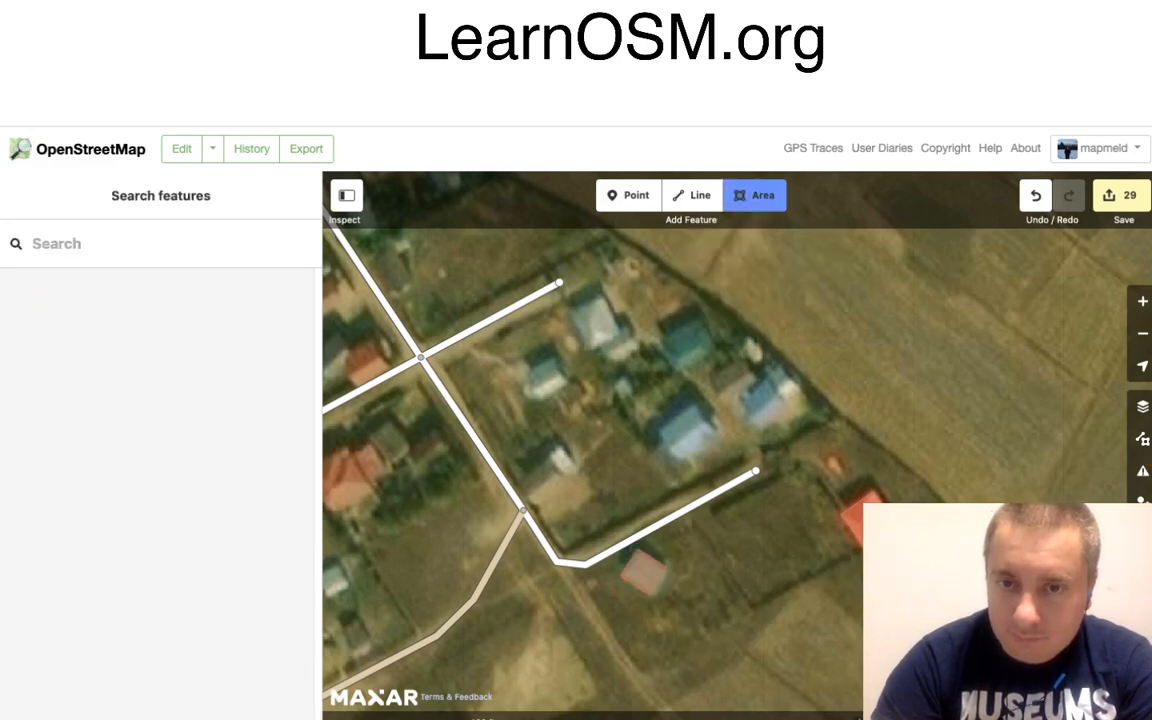
{"action": "left_click", "coordinate": [685, 462]}
{"action": "left_click", "coordinate": [720, 433]}
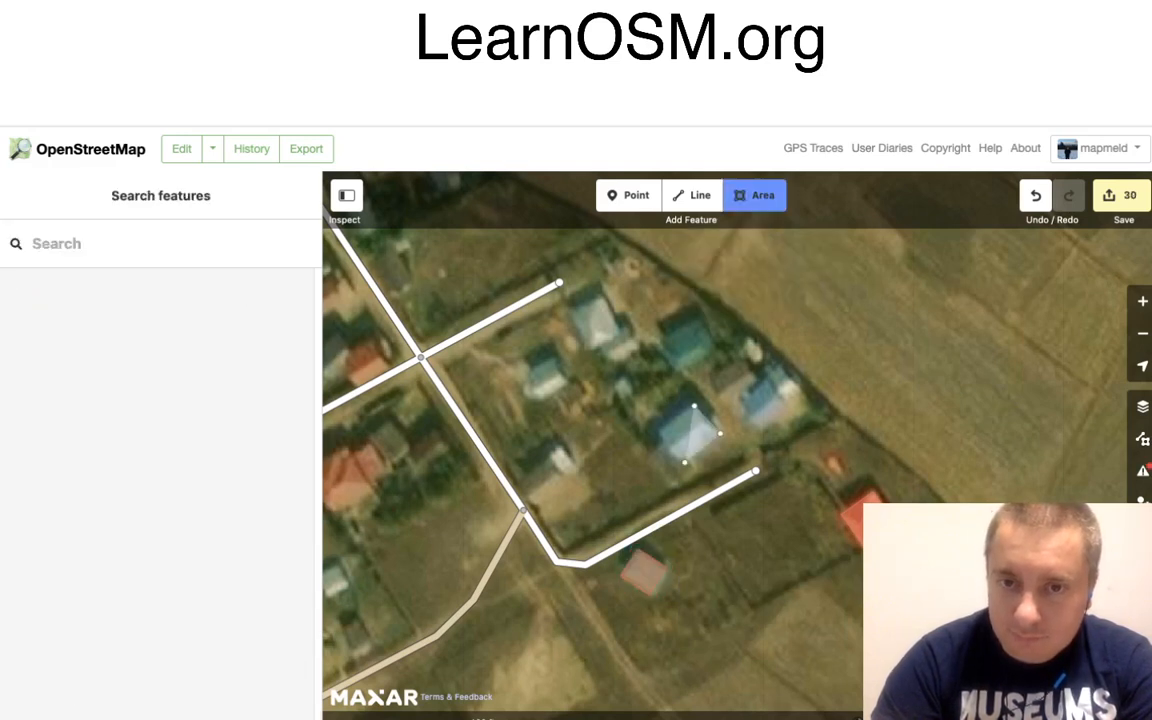
{"action": "left_click", "coordinate": [694, 406]}
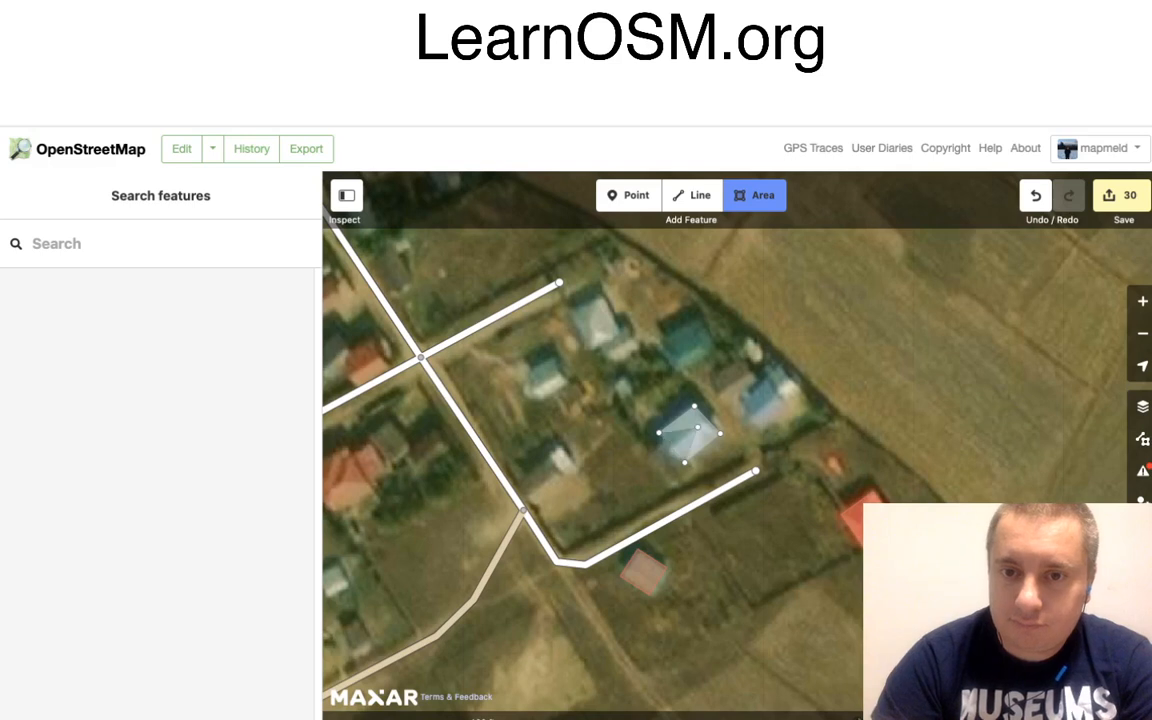
{"action": "double_click", "coordinate": [659, 432]}
{"action": "right_click", "coordinate": [705, 432]}
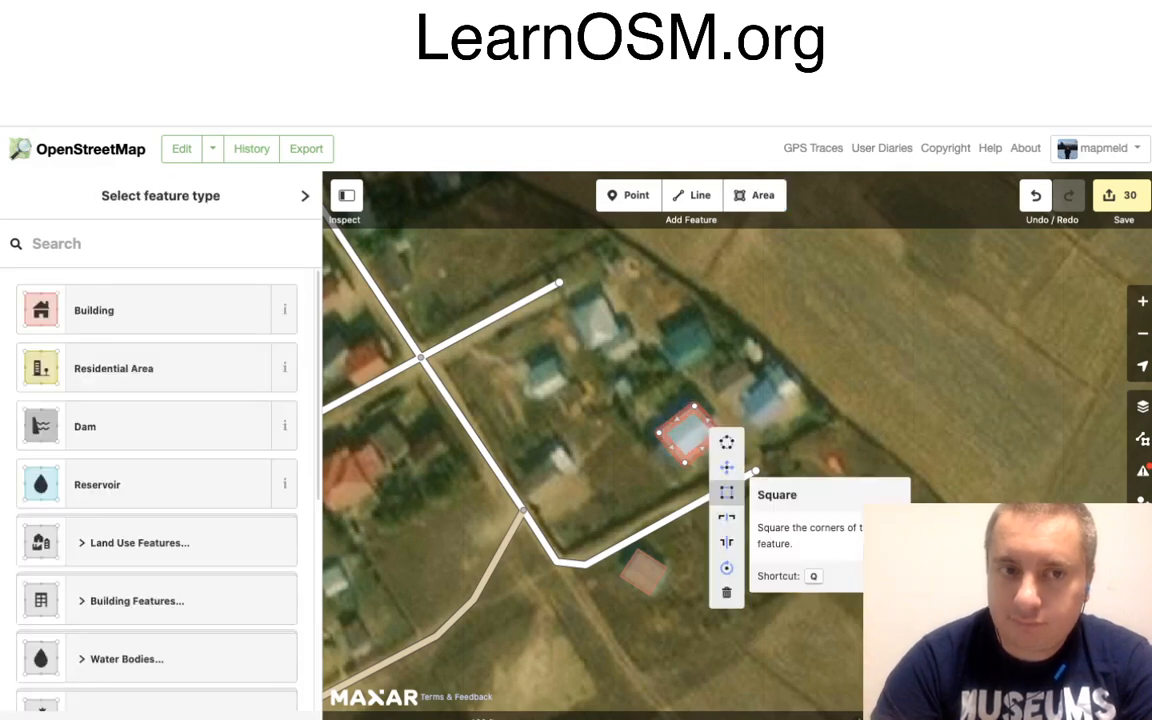
{"action": "left_click", "coordinate": [728, 489]}
{"action": "left_click", "coordinate": [94, 310]}
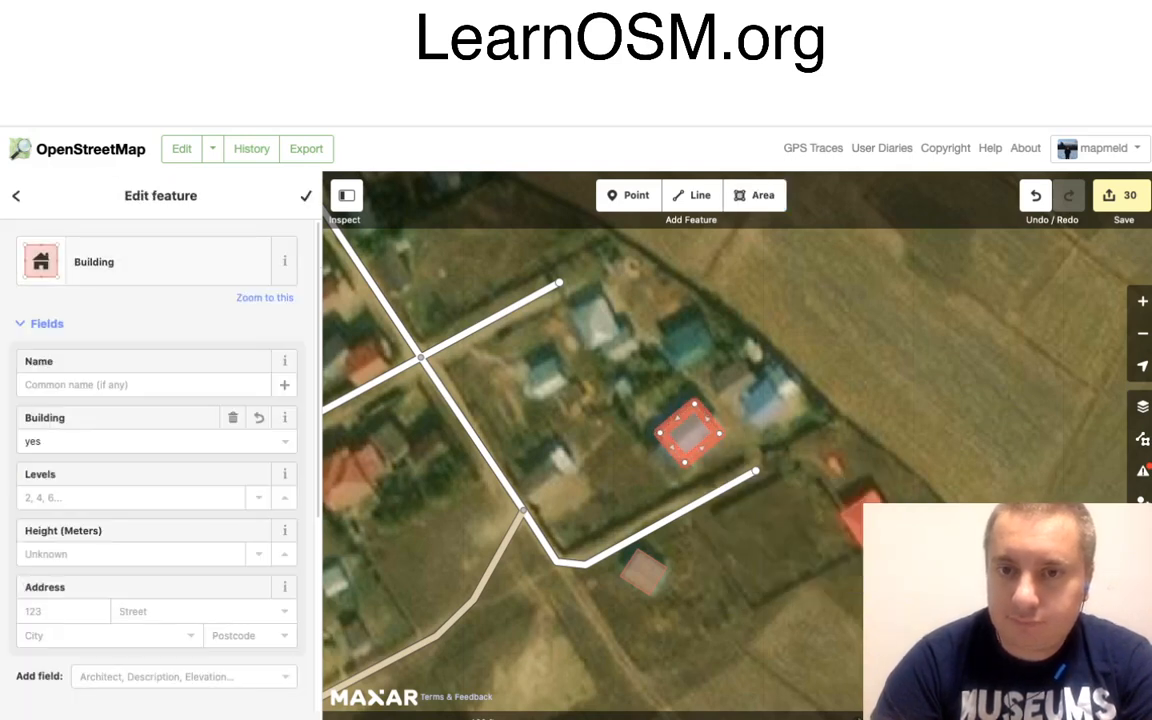
Outline the green-roofed house north of the blue-roofed one as an area, square its corners and set its type to Building.
{"action": "left_click", "coordinate": [755, 195]}
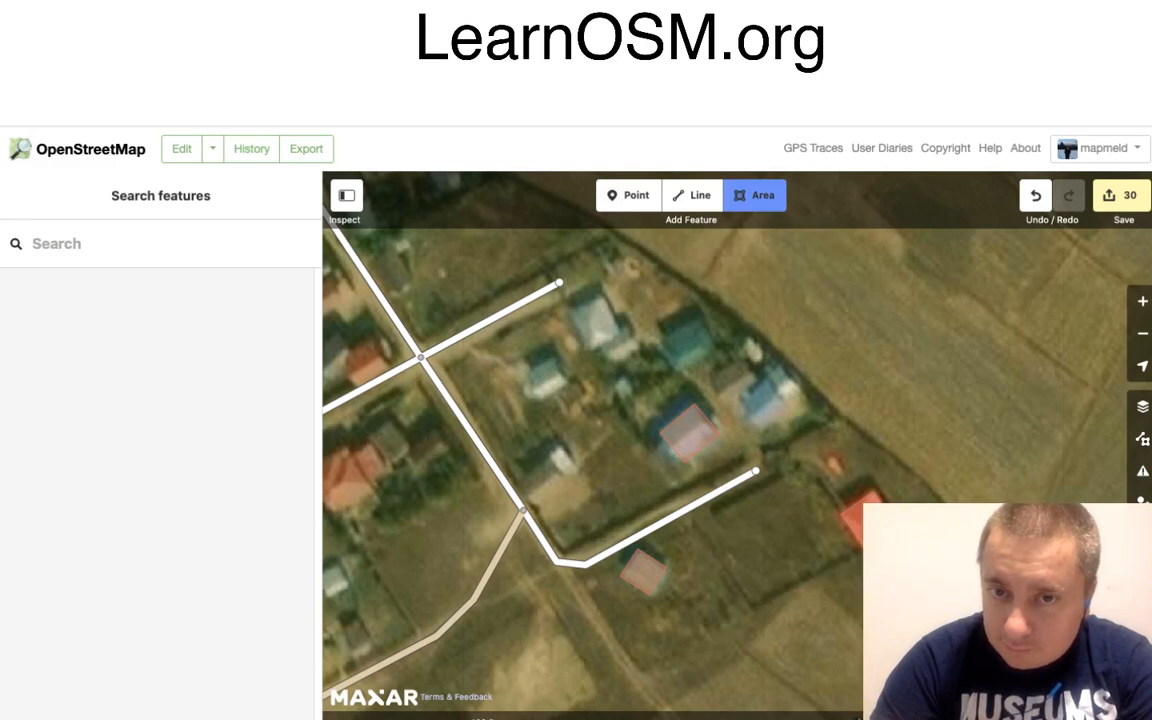
{"action": "left_click", "coordinate": [680, 367]}
{"action": "left_click", "coordinate": [715, 351]}
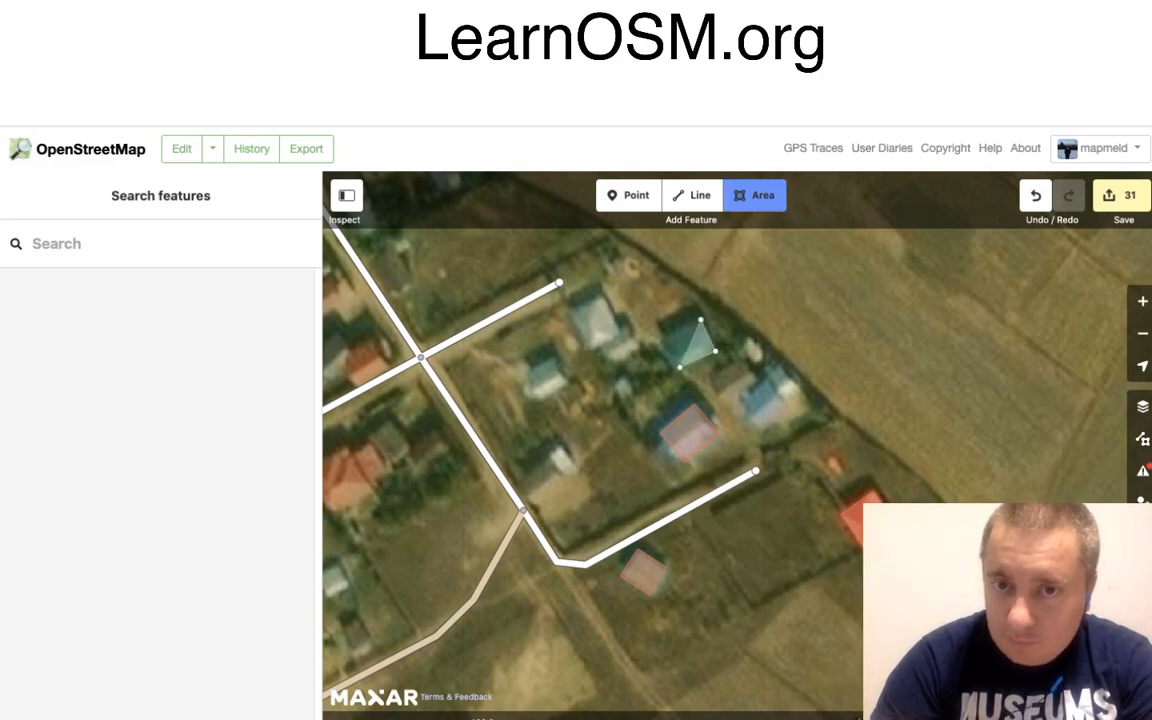
{"action": "left_click", "coordinate": [701, 321]}
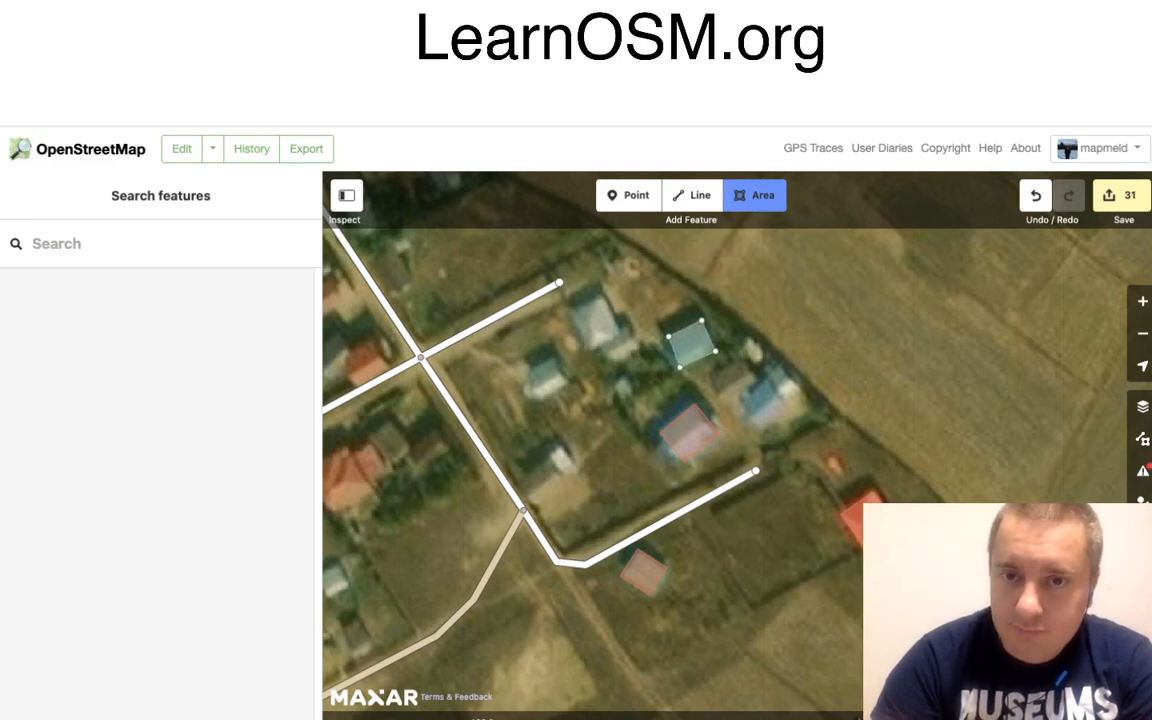
{"action": "left_click", "coordinate": [680, 367]}
{"action": "right_click", "coordinate": [712, 358]}
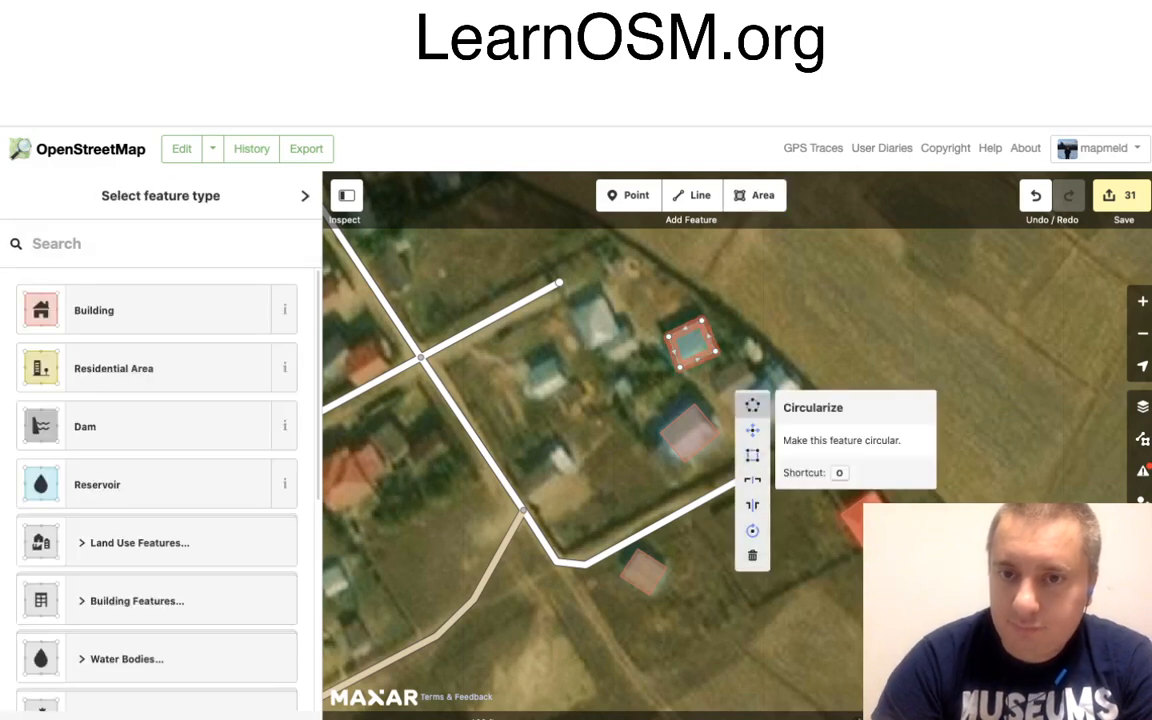
{"action": "left_click", "coordinate": [752, 455]}
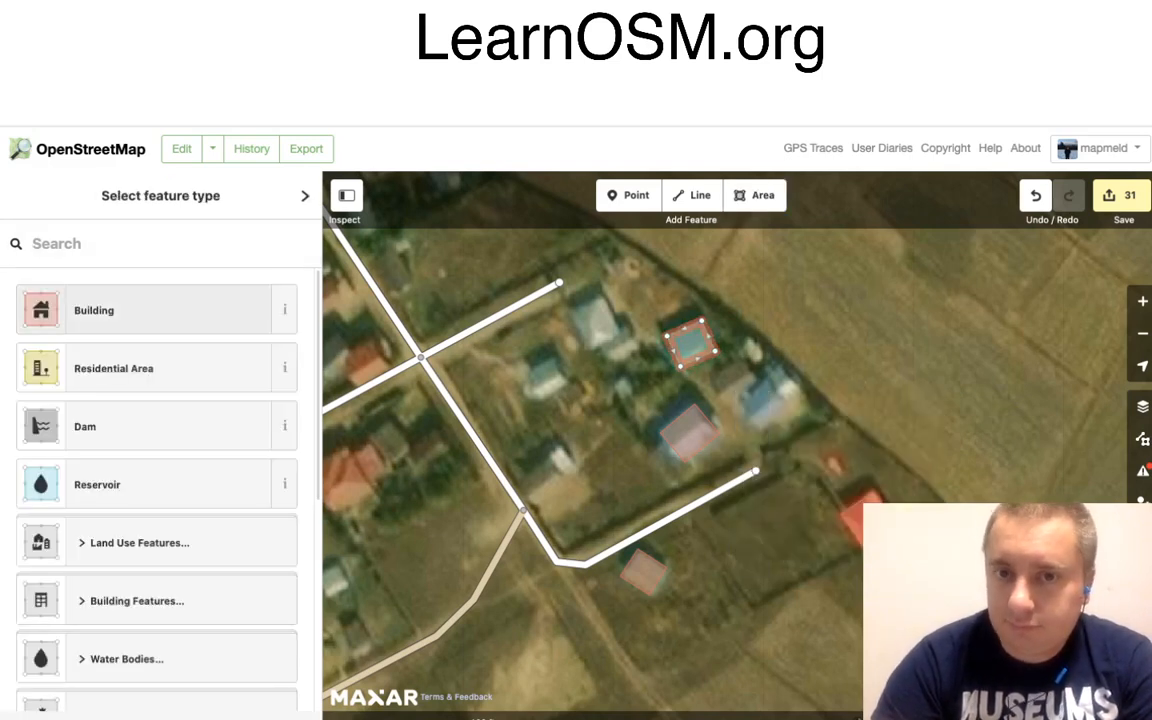
{"action": "key", "text": "Return"}
Trace the stepped grey-roofed house near the side street's northeast end as an area, square its corners and set its type to Building.
{"action": "left_click", "coordinate": [755, 195]}
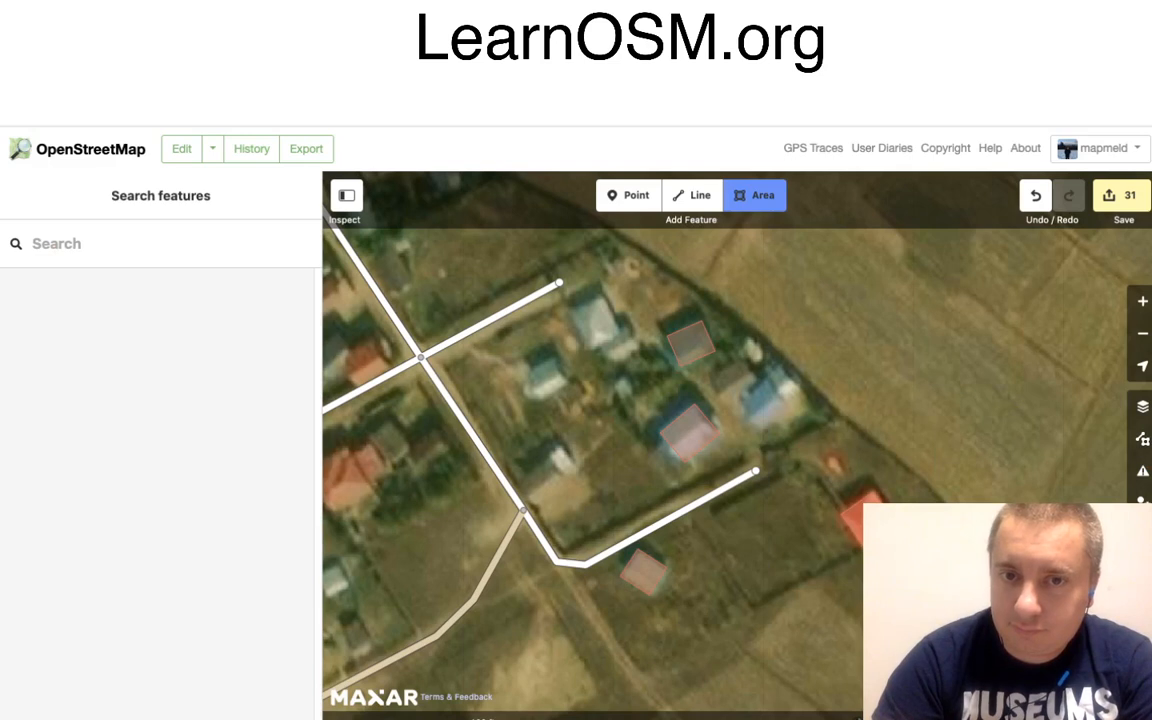
{"action": "left_click", "coordinate": [601, 344]}
{"action": "left_click", "coordinate": [609, 365]}
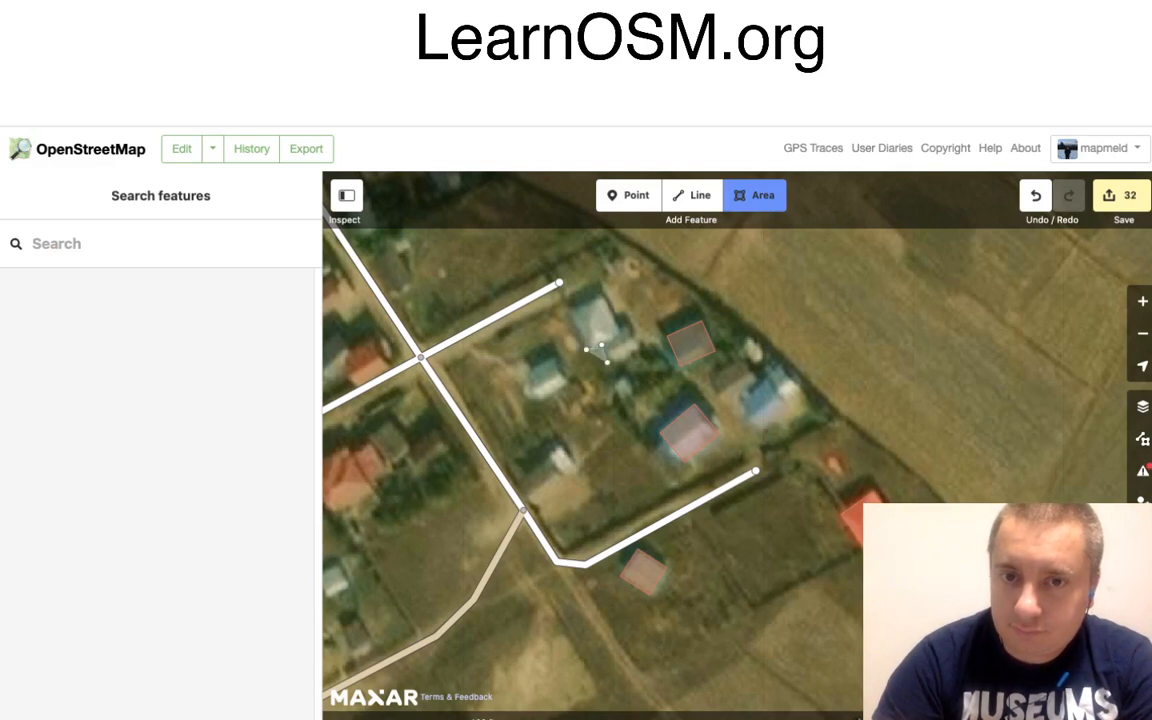
{"action": "left_click", "coordinate": [639, 350]}
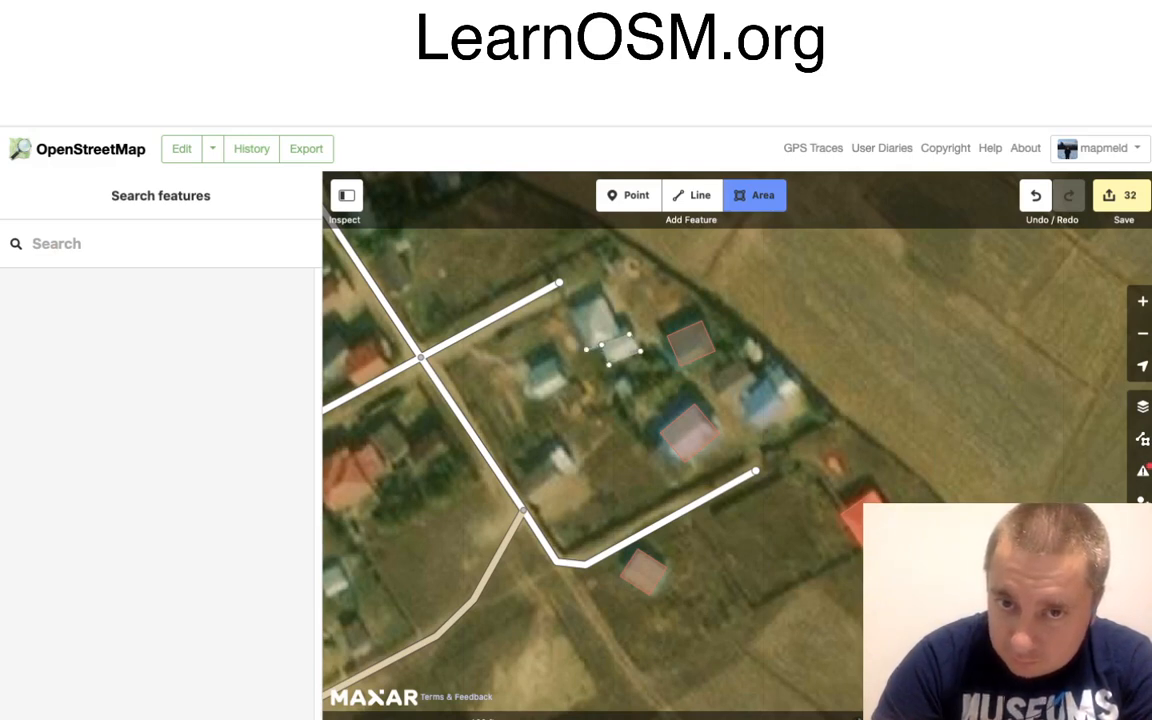
{"action": "left_click", "coordinate": [627, 328]}
{"action": "left_click", "coordinate": [603, 304]}
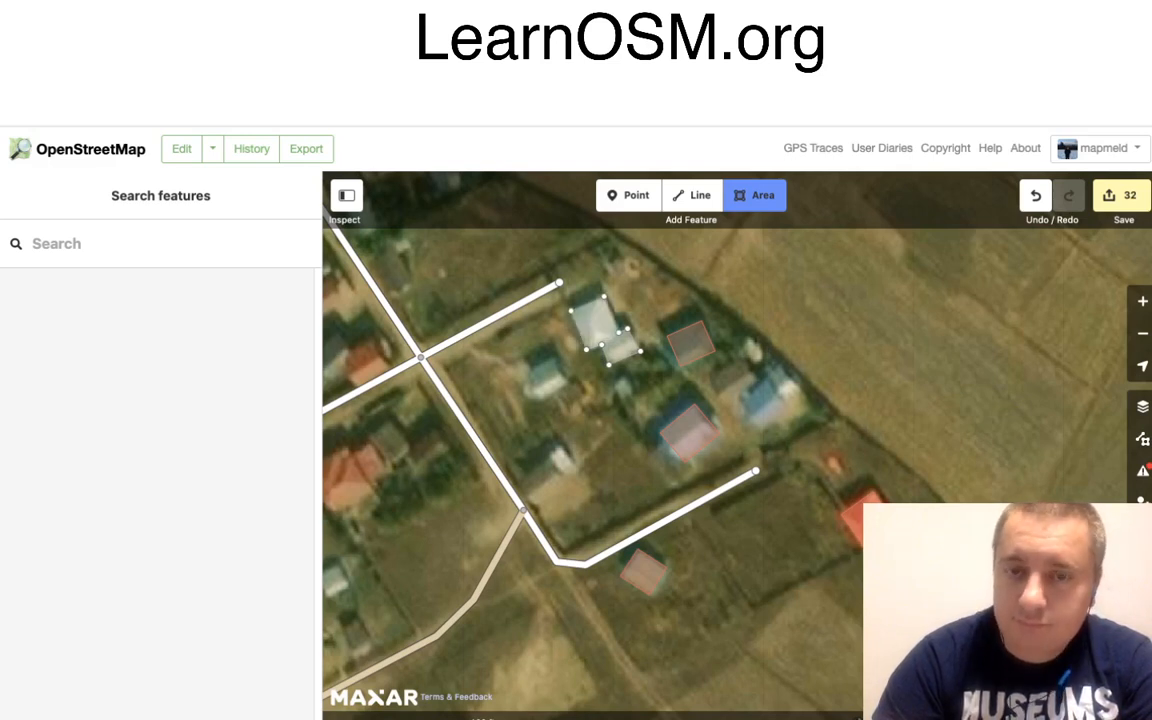
{"action": "left_click", "coordinate": [571, 309]}
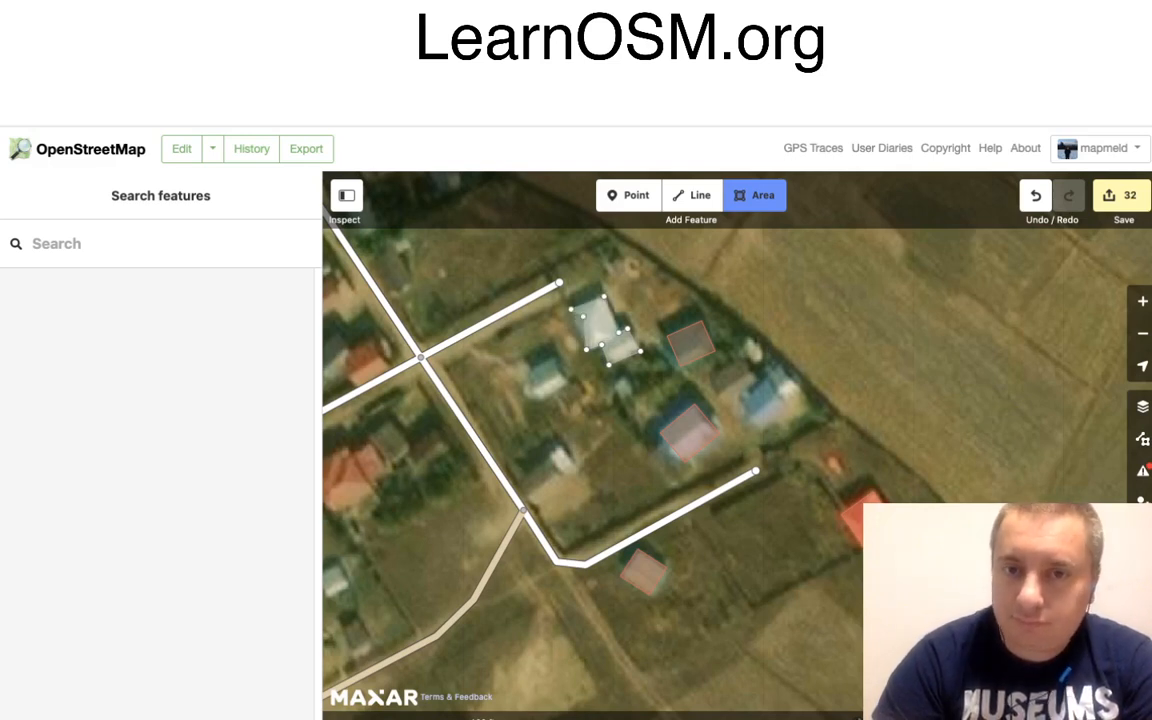
{"action": "key", "text": "Return"}
{"action": "right_click", "coordinate": [608, 330]}
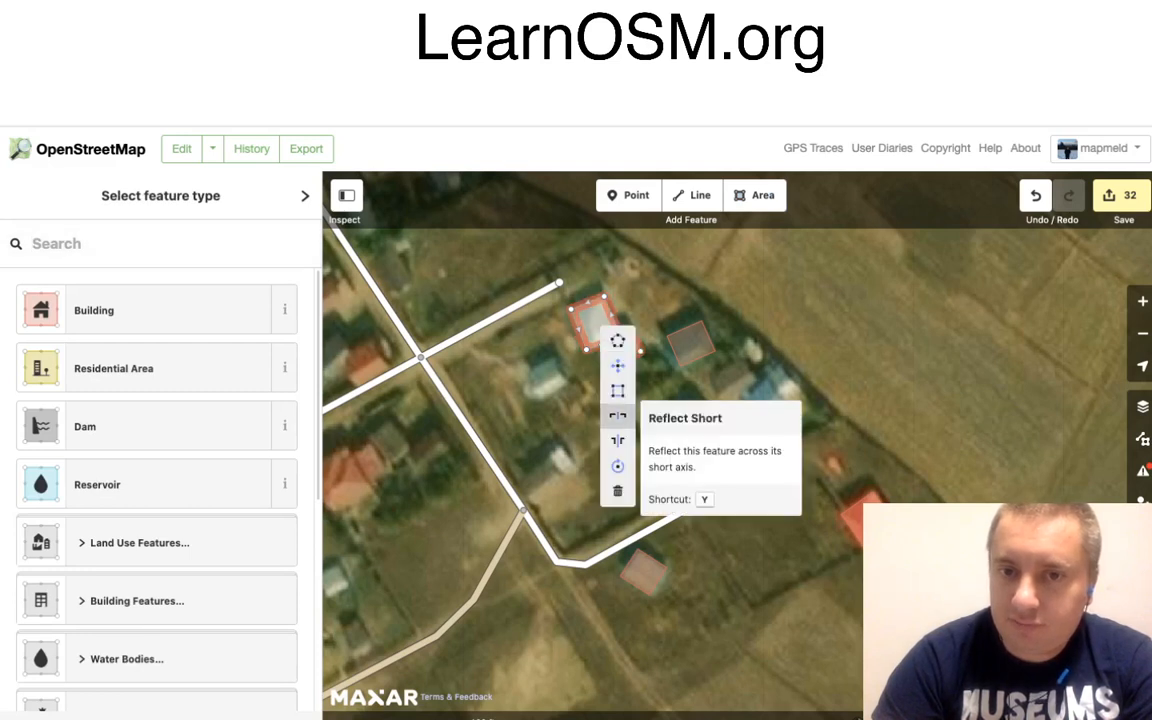
{"action": "left_click", "coordinate": [617, 391]}
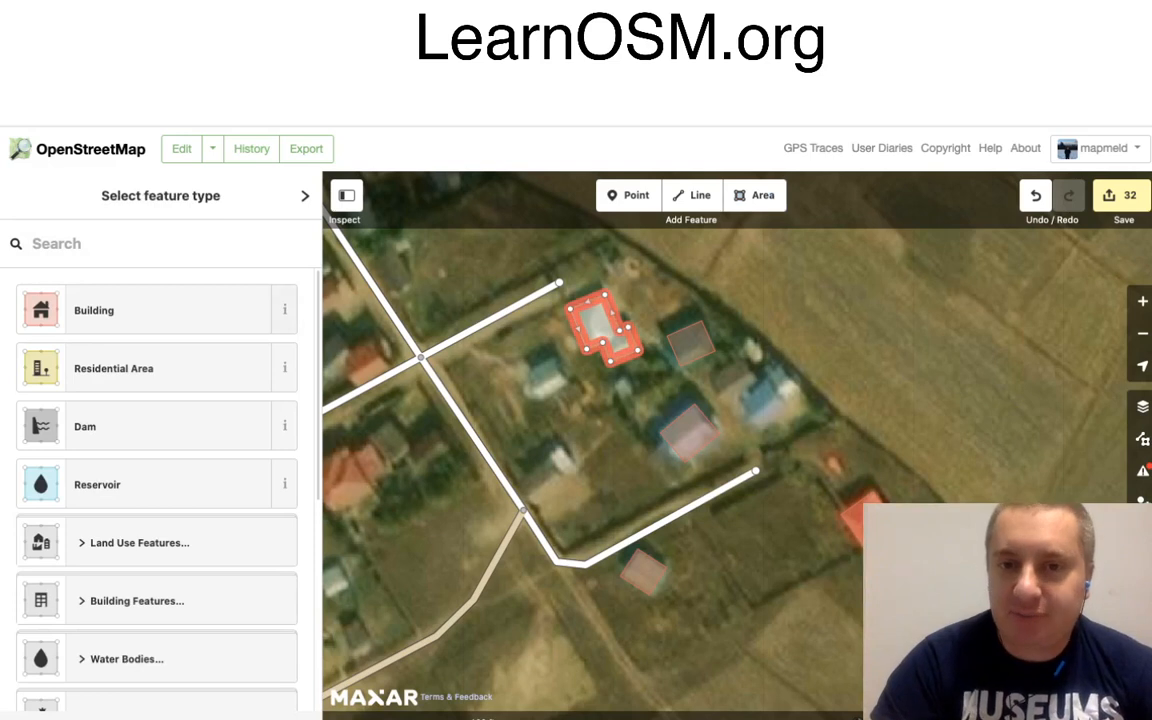
{"action": "left_click", "coordinate": [94, 310]}
Outline the small house southwest of the stepped grey-roofed building as an area, square its corners and set its type to Building.
{"action": "left_click", "coordinate": [755, 195]}
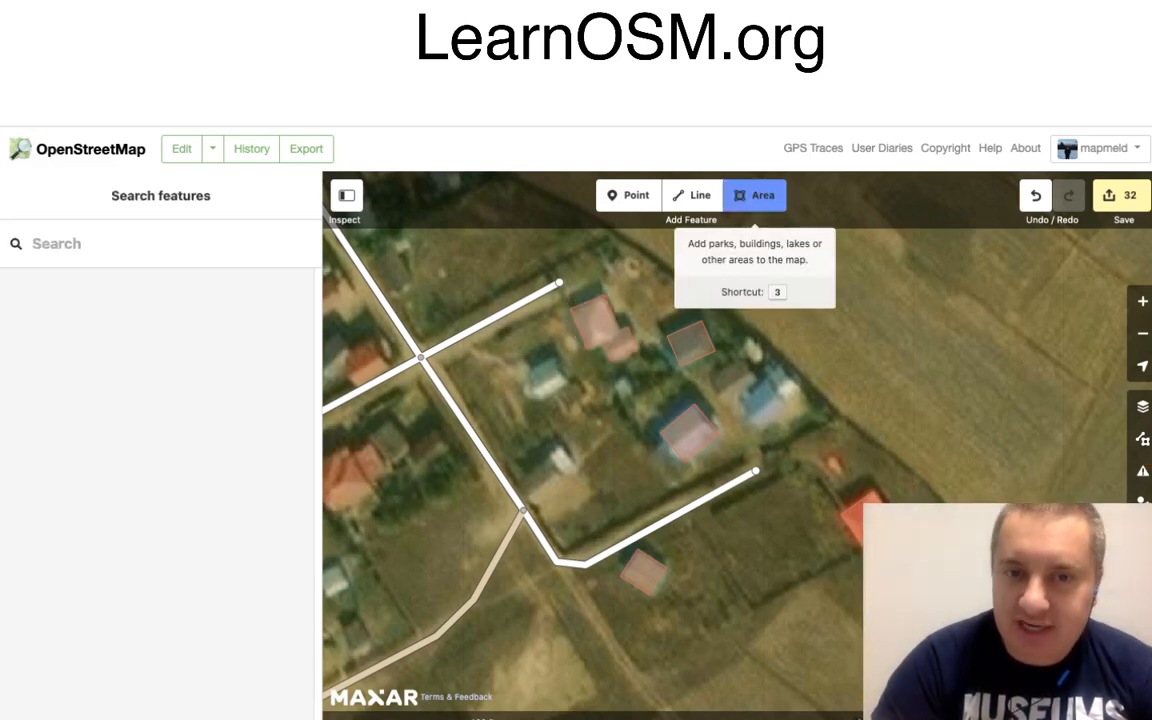
{"action": "left_click", "coordinate": [542, 399]}
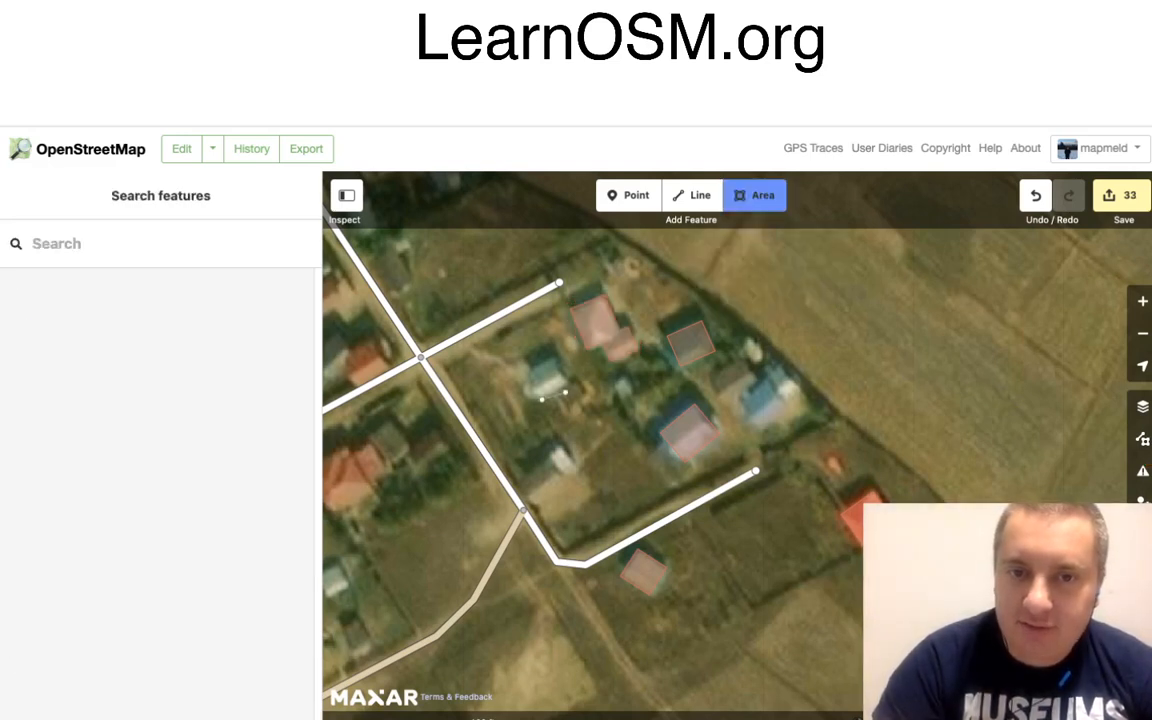
{"action": "left_click", "coordinate": [568, 383]}
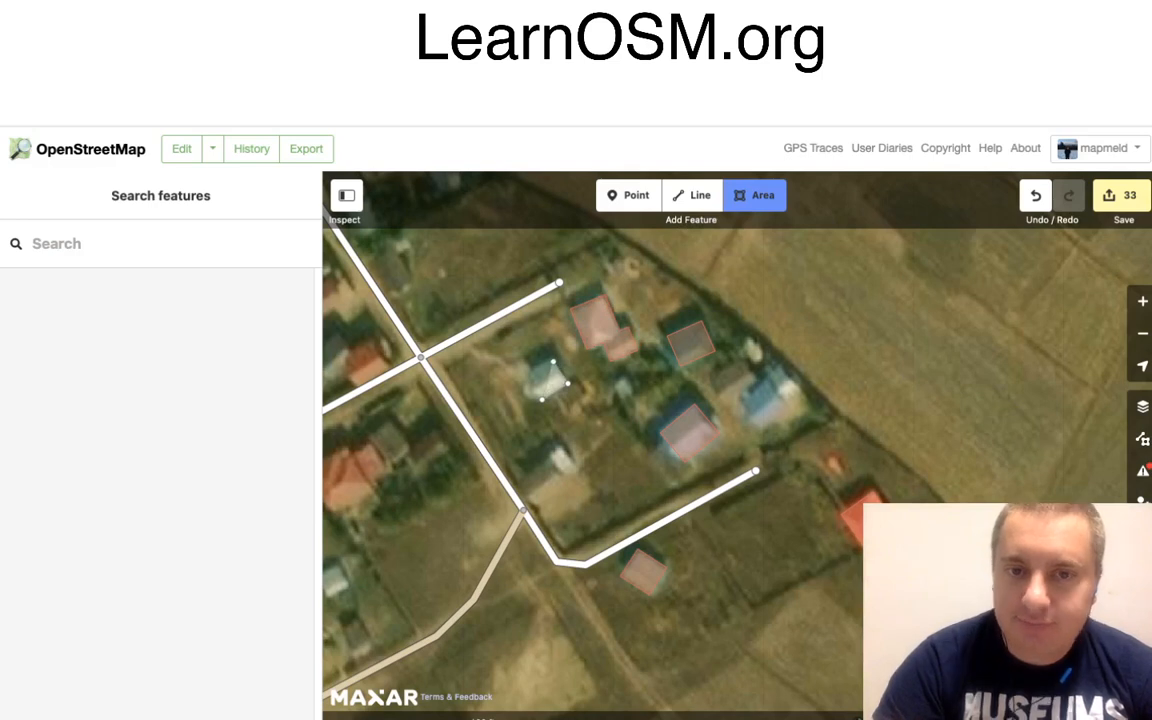
{"action": "left_click", "coordinate": [553, 361]}
{"action": "left_click", "coordinate": [530, 374]}
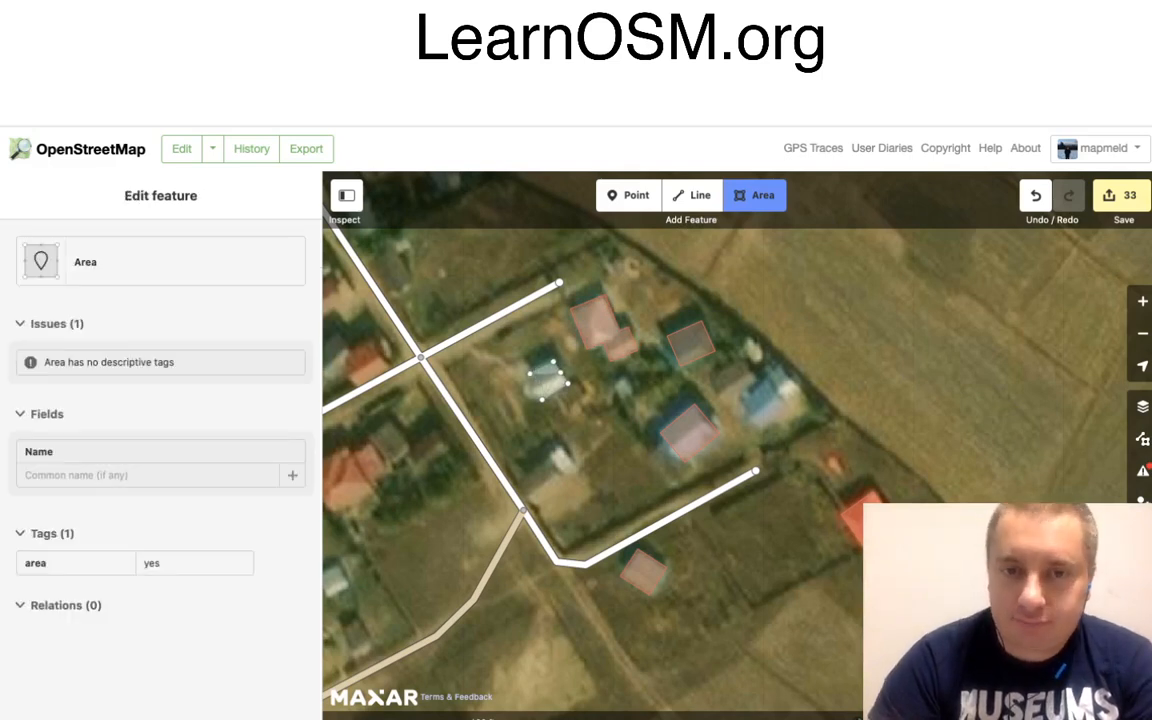
{"action": "key", "text": "Return"}
{"action": "right_click", "coordinate": [550, 379]}
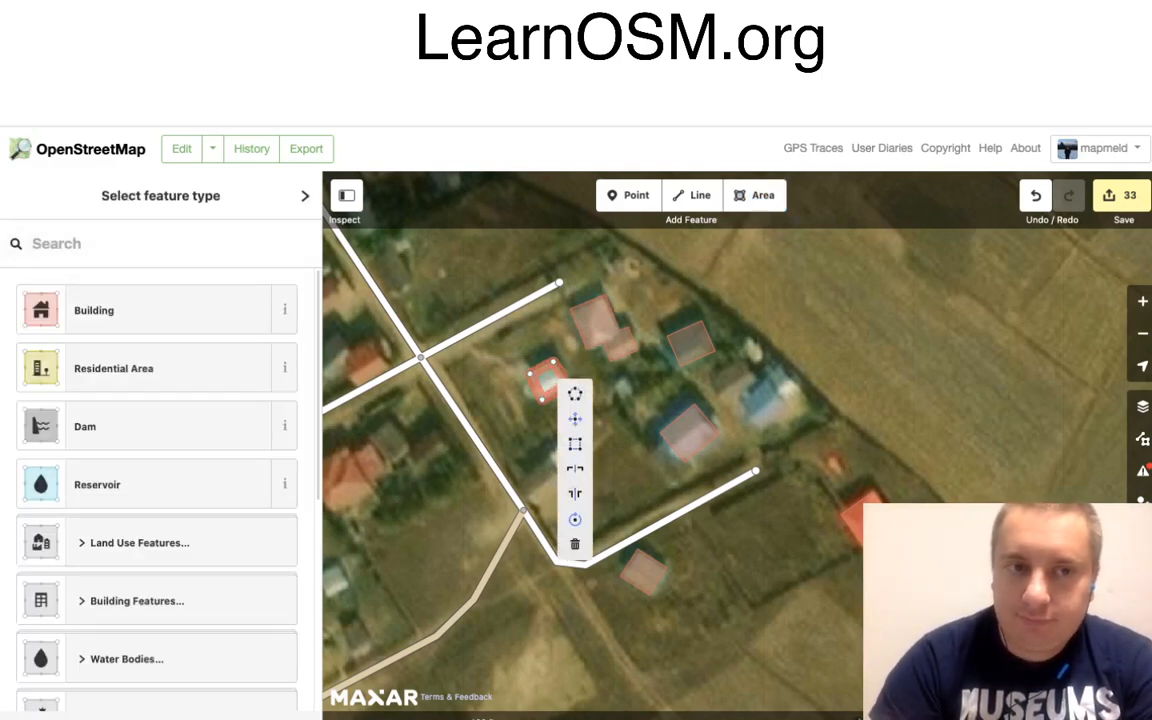
{"action": "left_click", "coordinate": [575, 444]}
{"action": "left_click", "coordinate": [168, 310]}
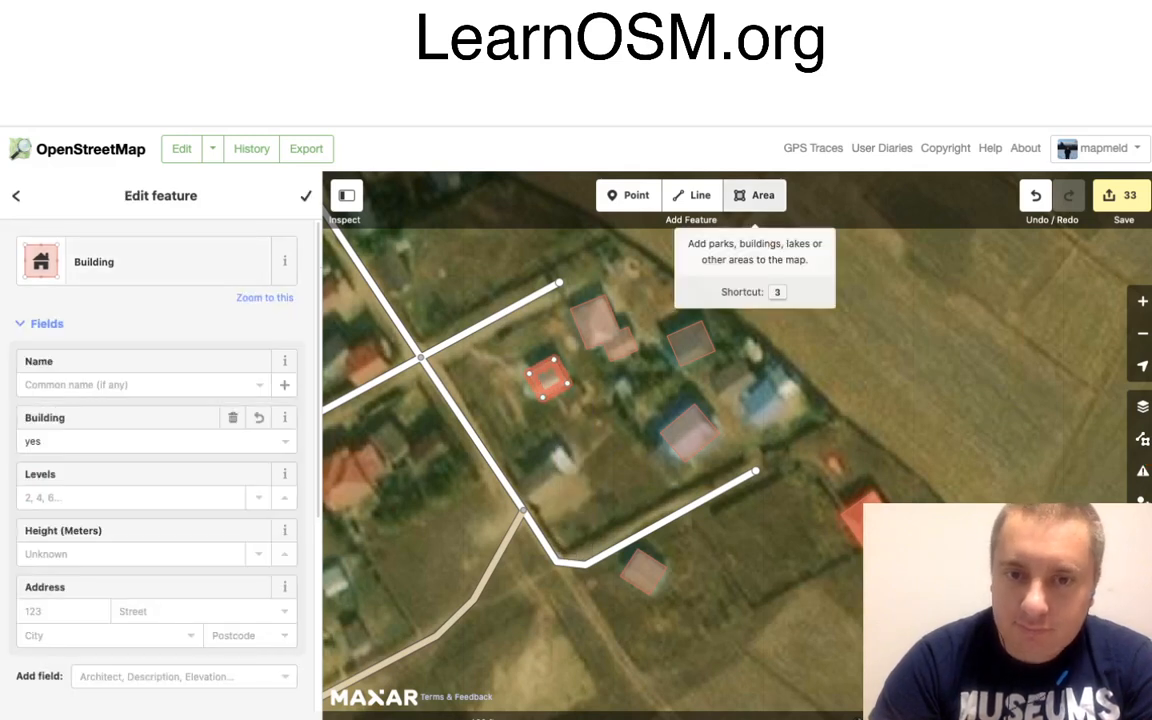
Outline the elongated grey-roofed house beside the junction of the residential road and the unclassified road as an area, square its corners and set its type to Building.
{"action": "left_click", "coordinate": [754, 195]}
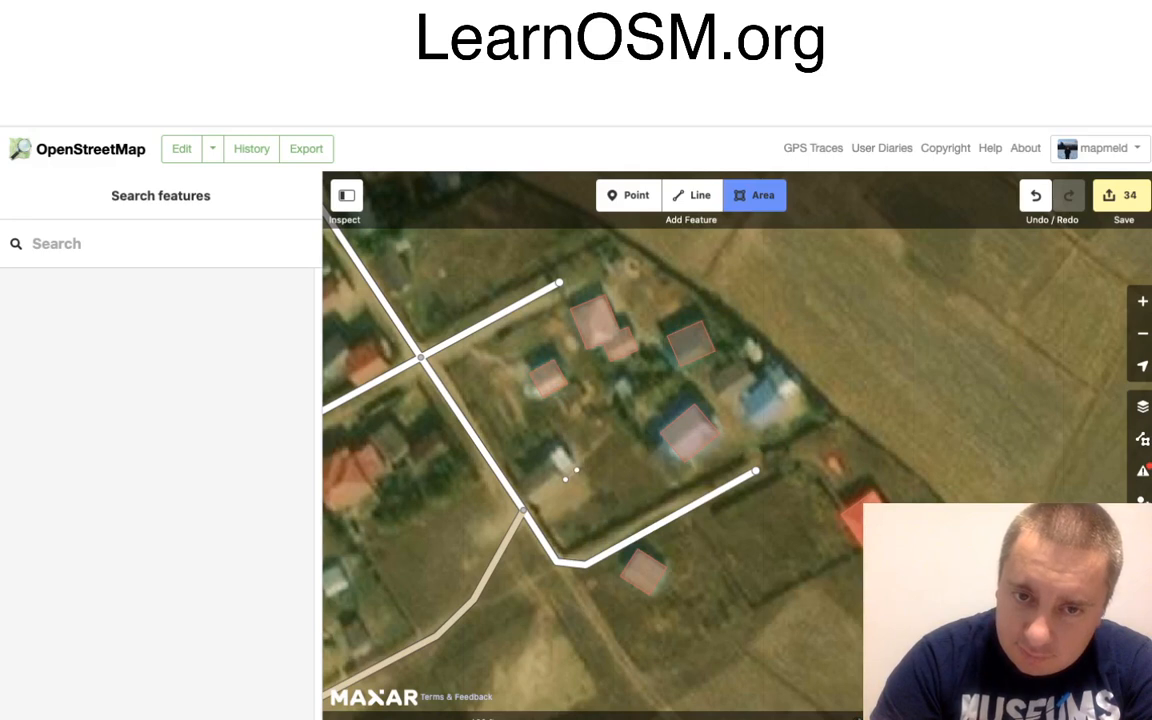
{"action": "left_click", "coordinate": [561, 447]}
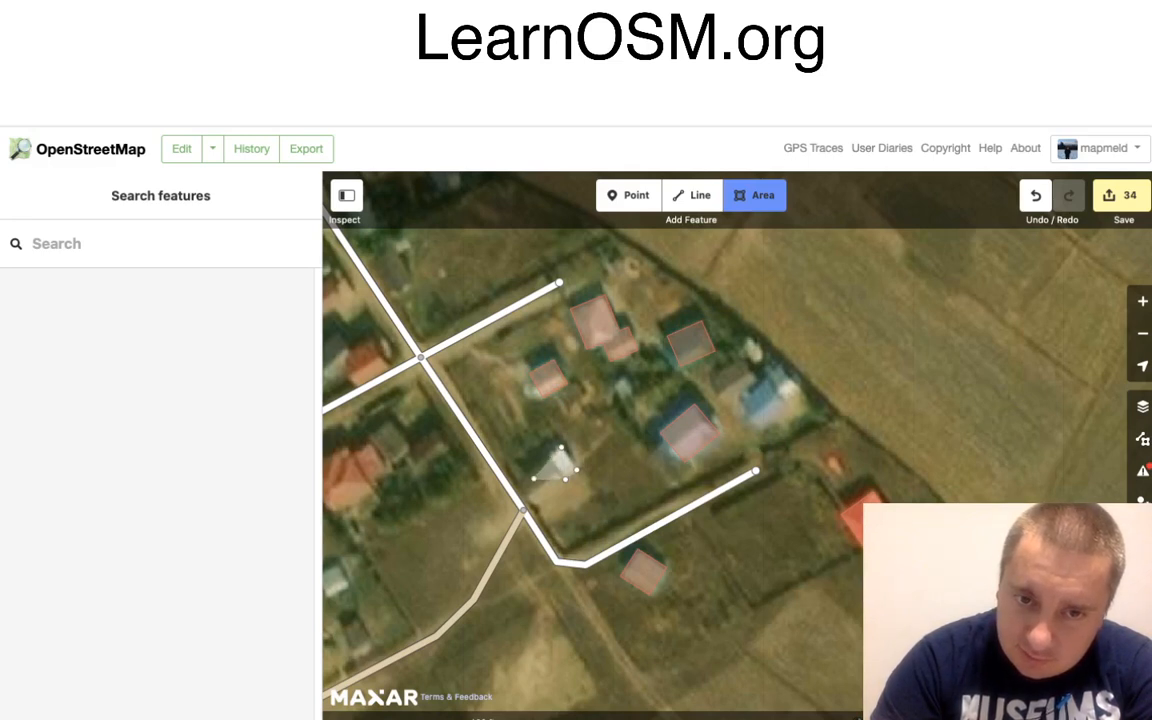
{"action": "left_click", "coordinate": [525, 482]}
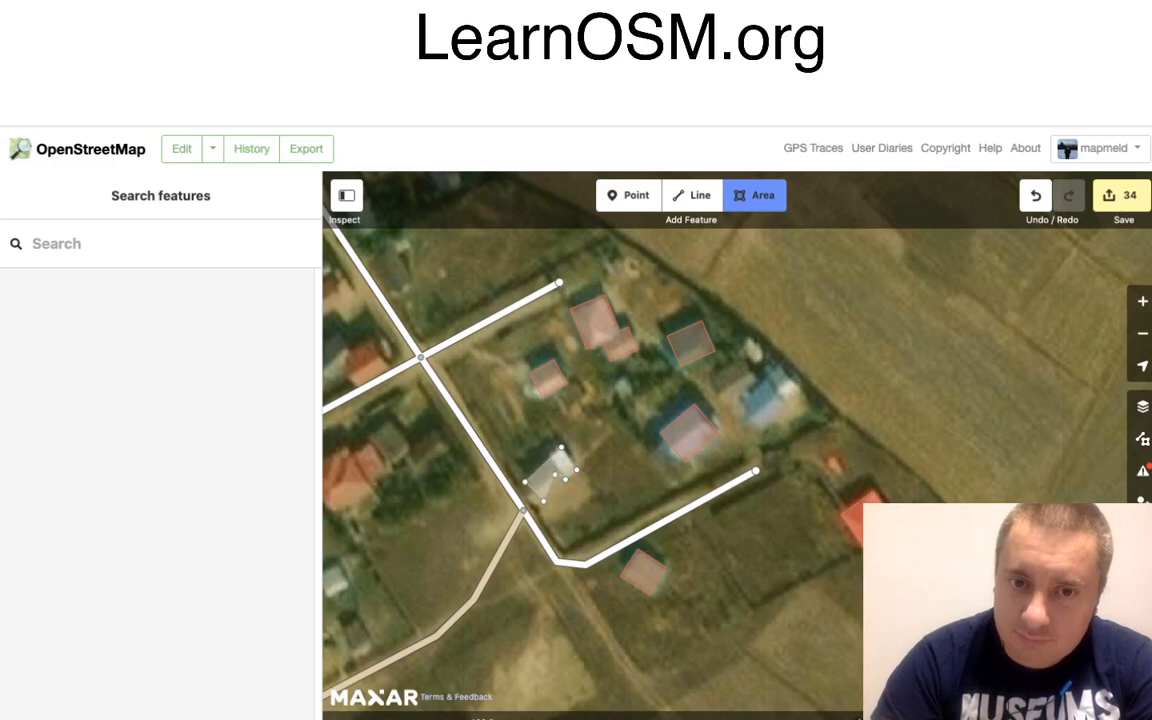
{"action": "key", "text": "Return"}
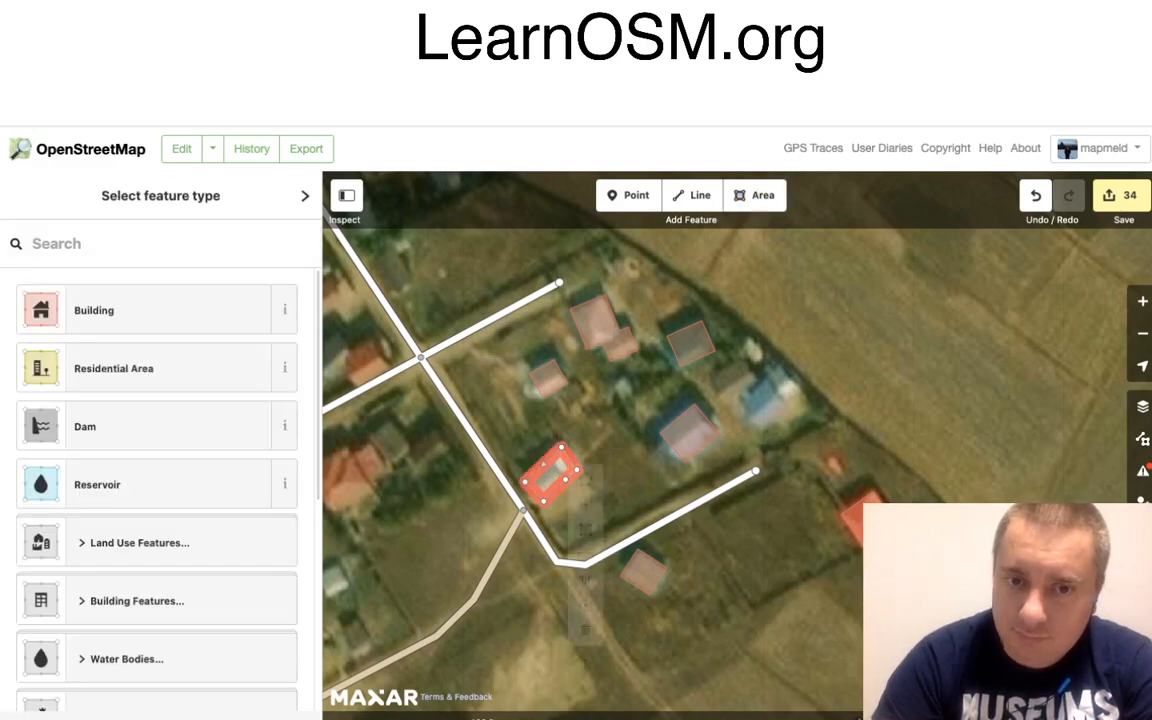
{"action": "right_click", "coordinate": [556, 470]}
{"action": "left_click", "coordinate": [585, 529]}
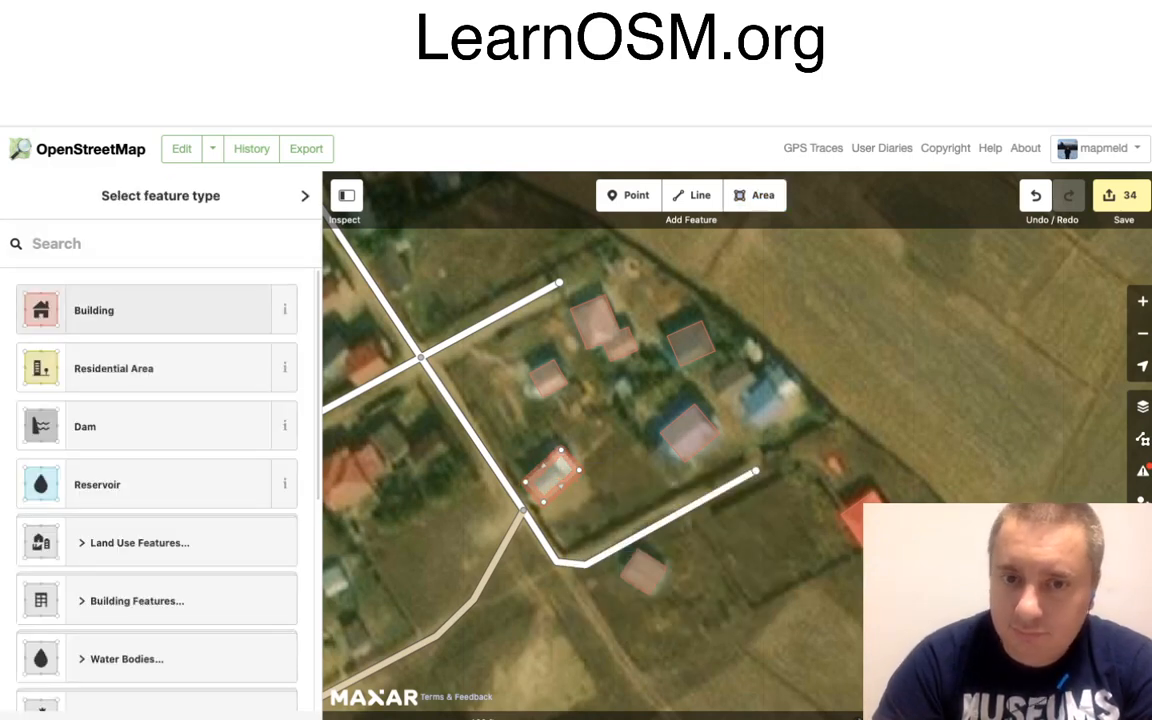
{"action": "left_click", "coordinate": [94, 310]}
{"action": "key", "text": "Escape"}
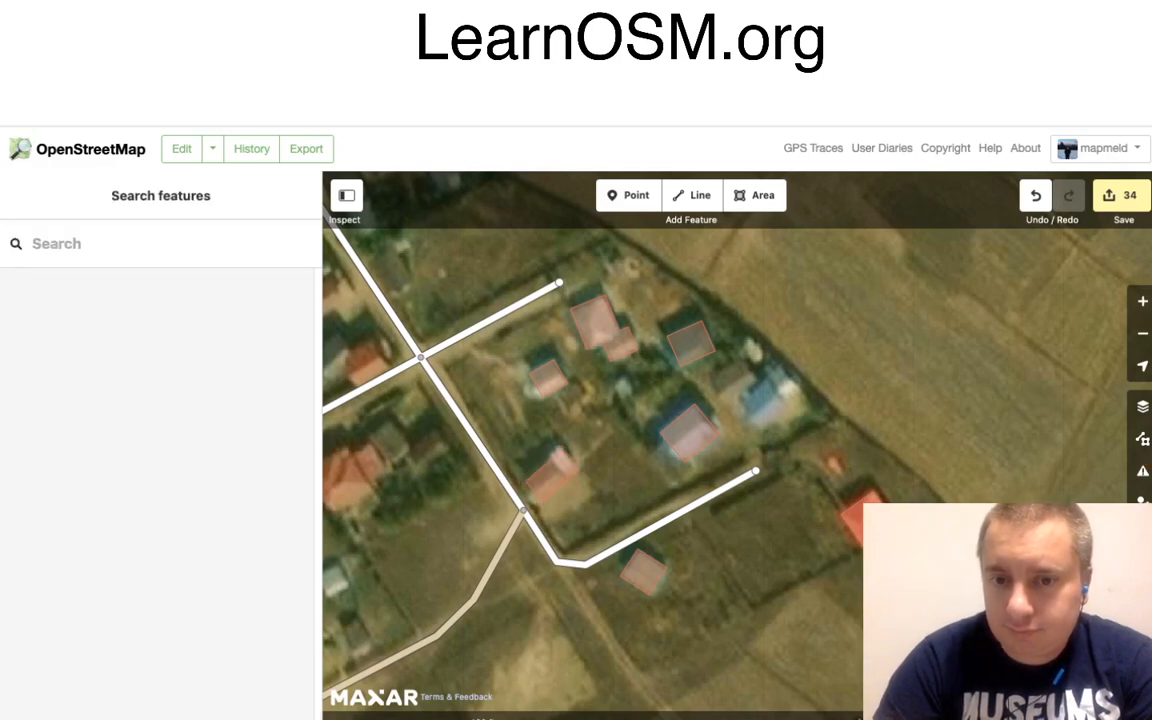
Examine the fields and tracks south, east and north of the mapped houses for roads that are still unmapped.
{"action": "left_click_drag", "start_coordinate": [600, 440], "coordinate": [778, 395]}
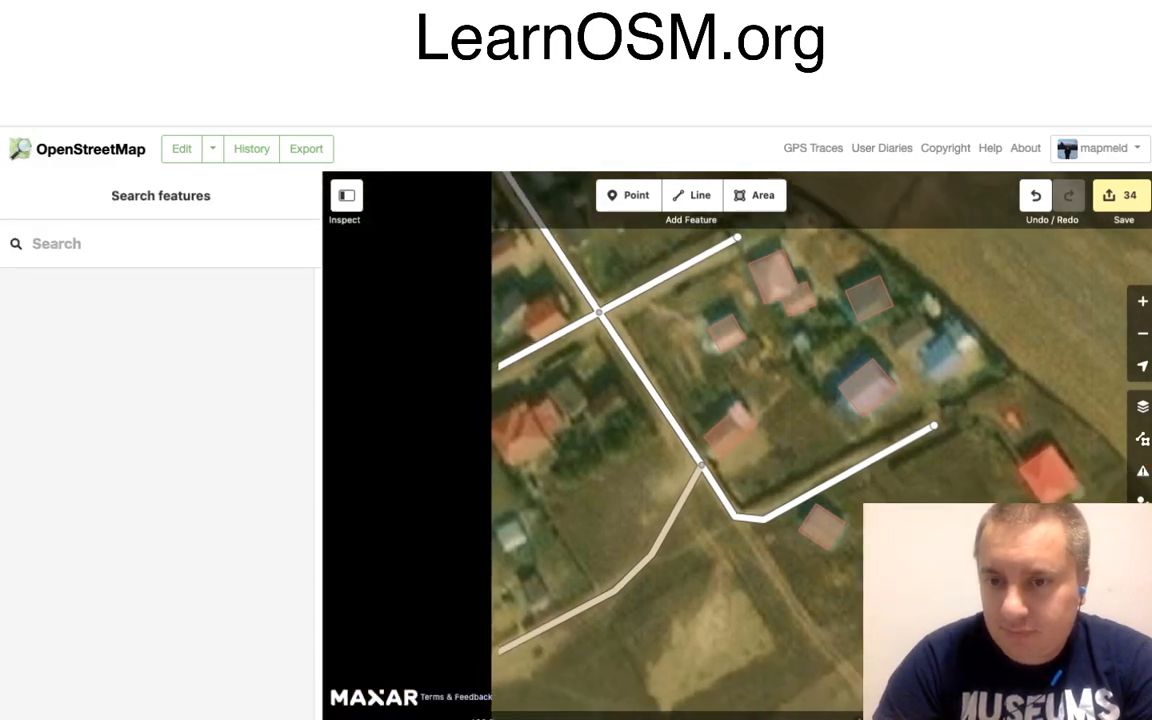
{"action": "left_click_drag", "start_coordinate": [701, 465], "coordinate": [627, 195]}
{"action": "scroll", "coordinate": [800, 520], "scroll_direction": "down", "scroll_amount": 2}
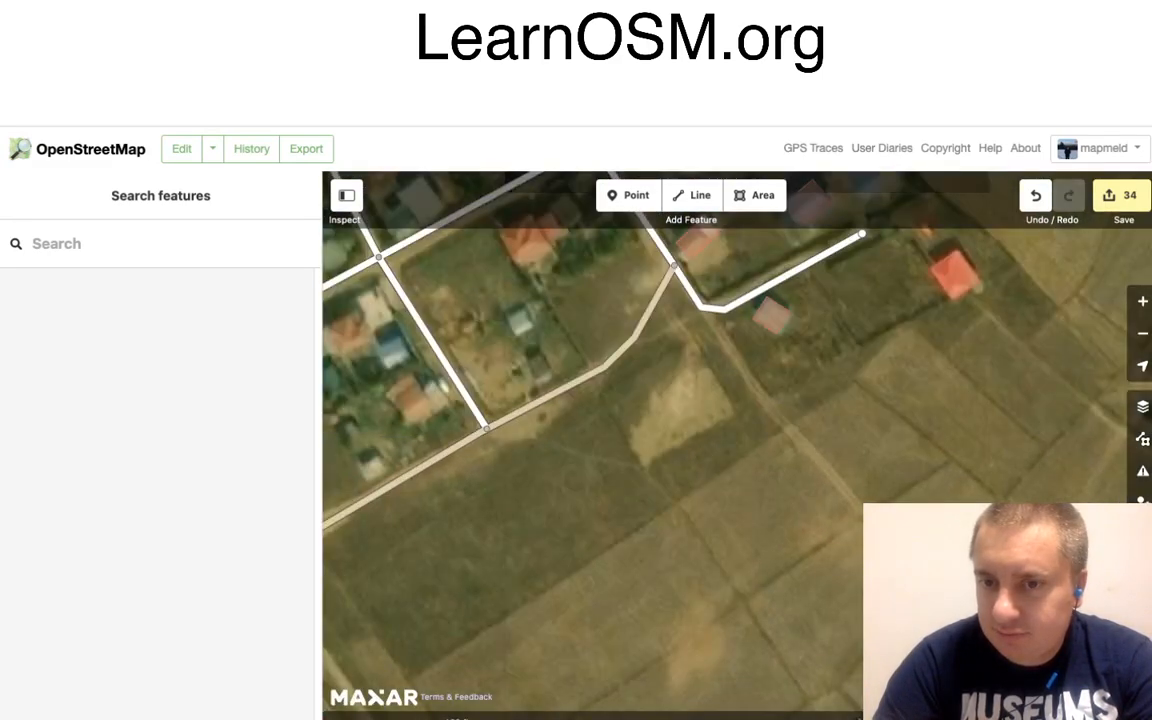
{"action": "left_click_drag", "start_coordinate": [750, 480], "coordinate": [545, 313]}
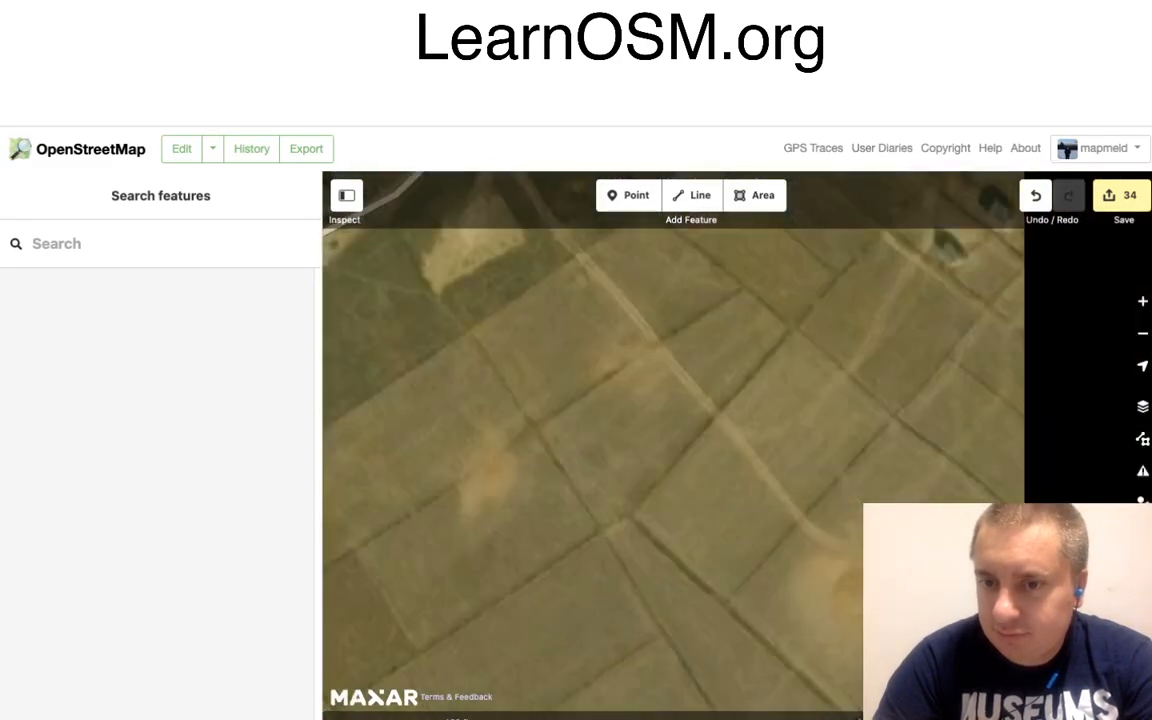
{"action": "left_click_drag", "start_coordinate": [690, 450], "coordinate": [785, 527]}
{"action": "scroll", "coordinate": [810, 510], "scroll_direction": "down", "scroll_amount": 1}
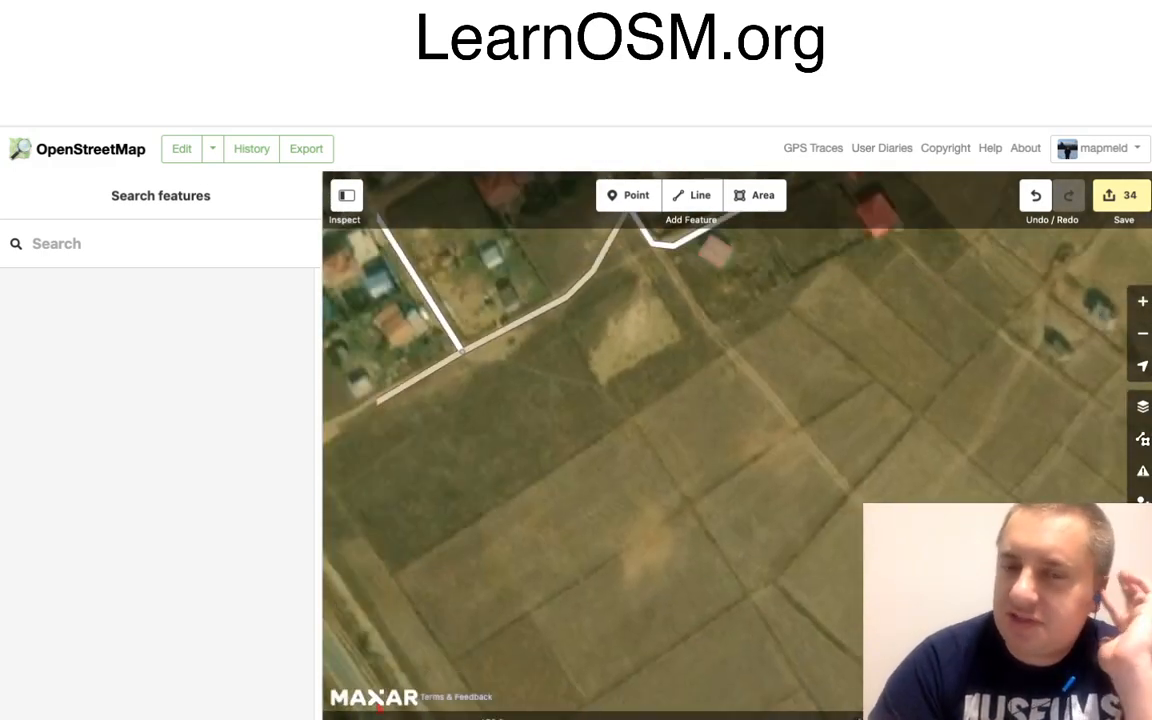
{"action": "scroll", "coordinate": [830, 520], "scroll_direction": "down", "scroll_amount": 2}
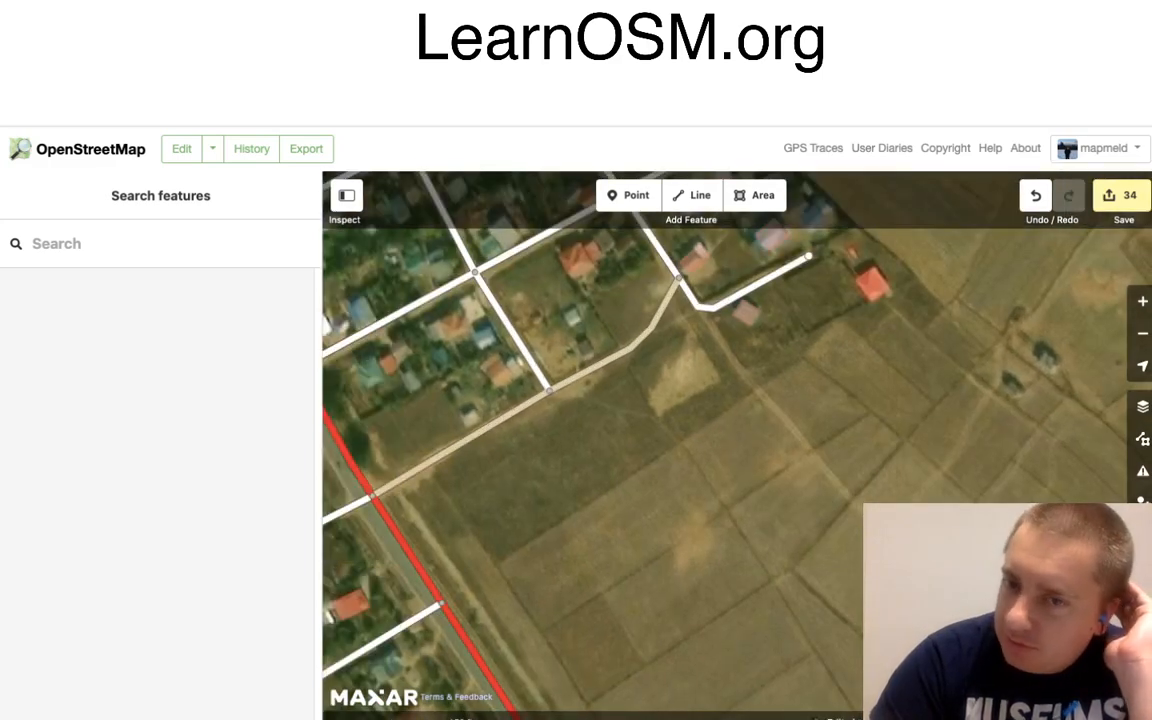
{"action": "left_click_drag", "start_coordinate": [770, 490], "coordinate": [806, 440]}
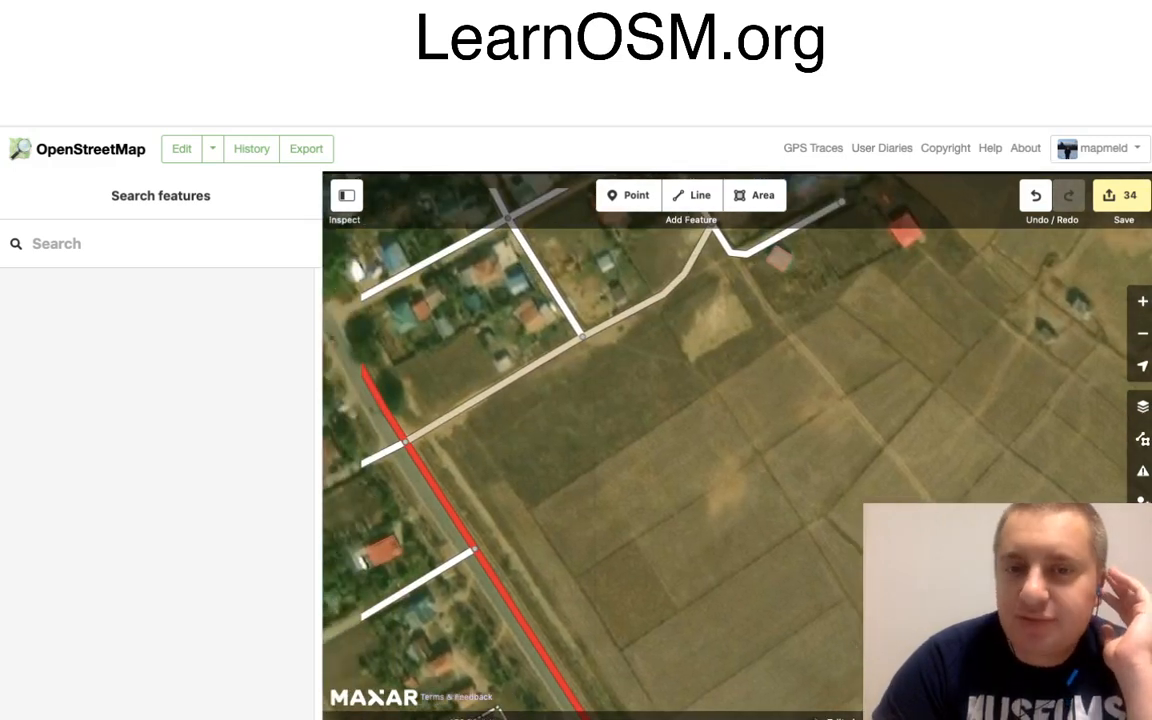
{"action": "left_click_drag", "start_coordinate": [700, 360], "coordinate": [589, 520]}
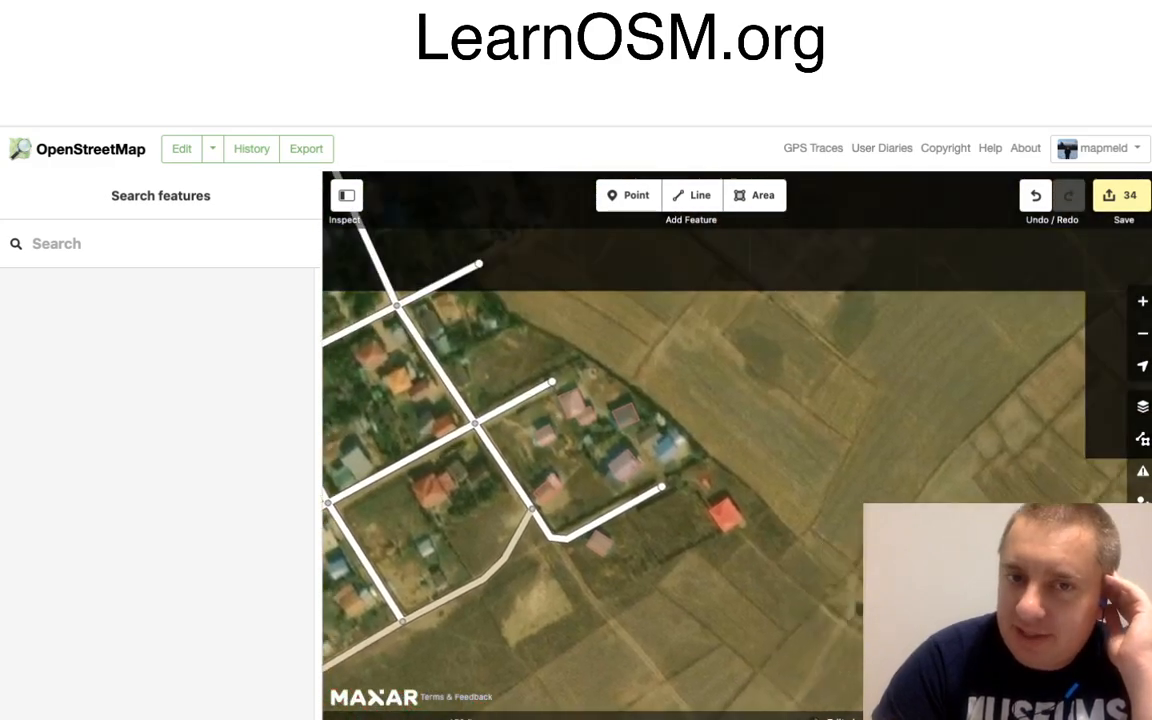
{"action": "left_click_drag", "start_coordinate": [680, 380], "coordinate": [678, 457]}
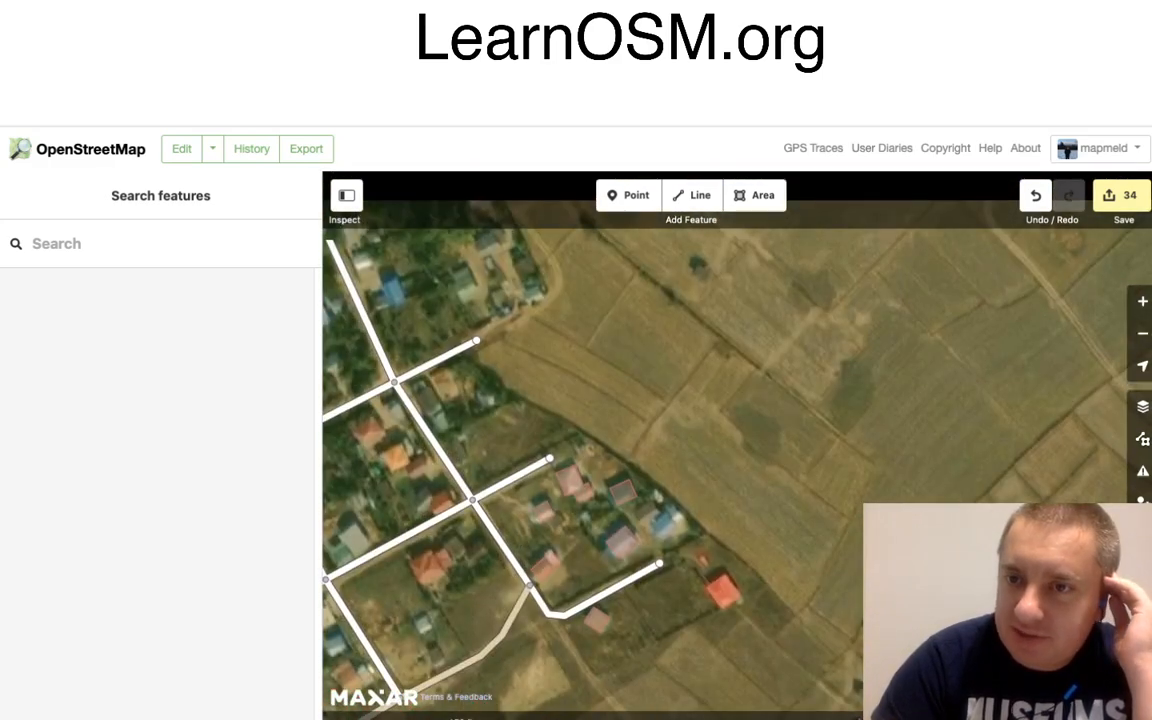
{"action": "left_click_drag", "start_coordinate": [680, 400], "coordinate": [712, 541]}
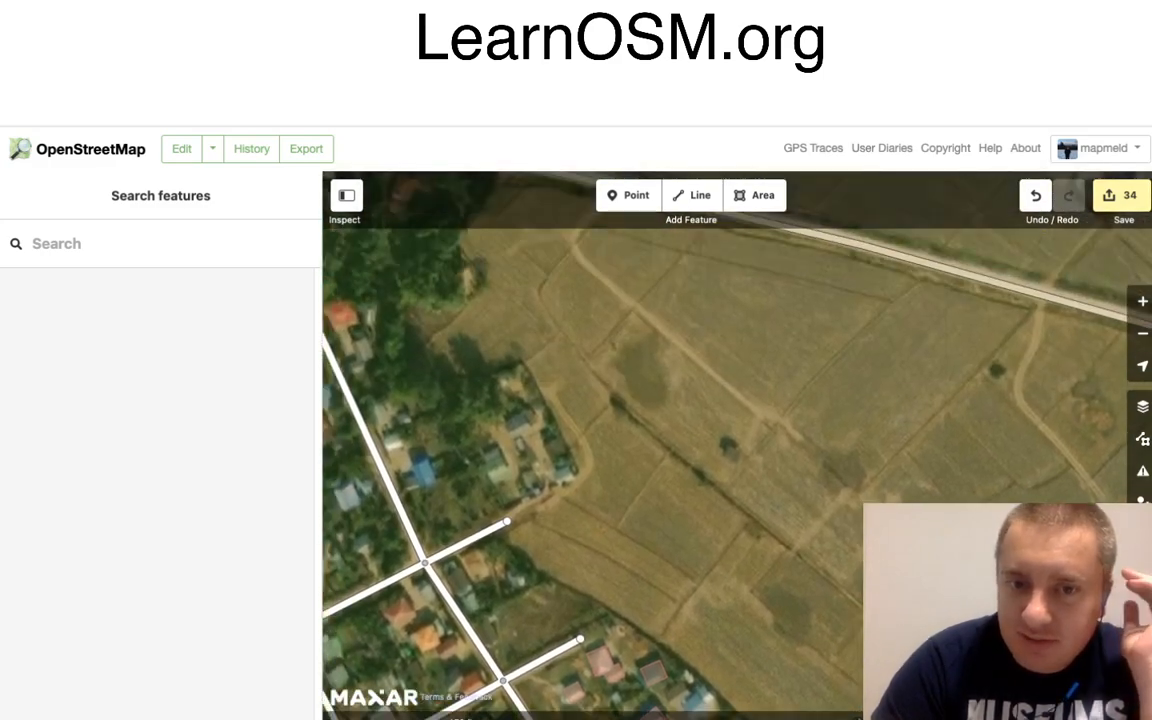
Extend the northern side street from its northeast end along the track that curves north around the cluster of houses.
{"action": "left_click", "coordinate": [507, 521]}
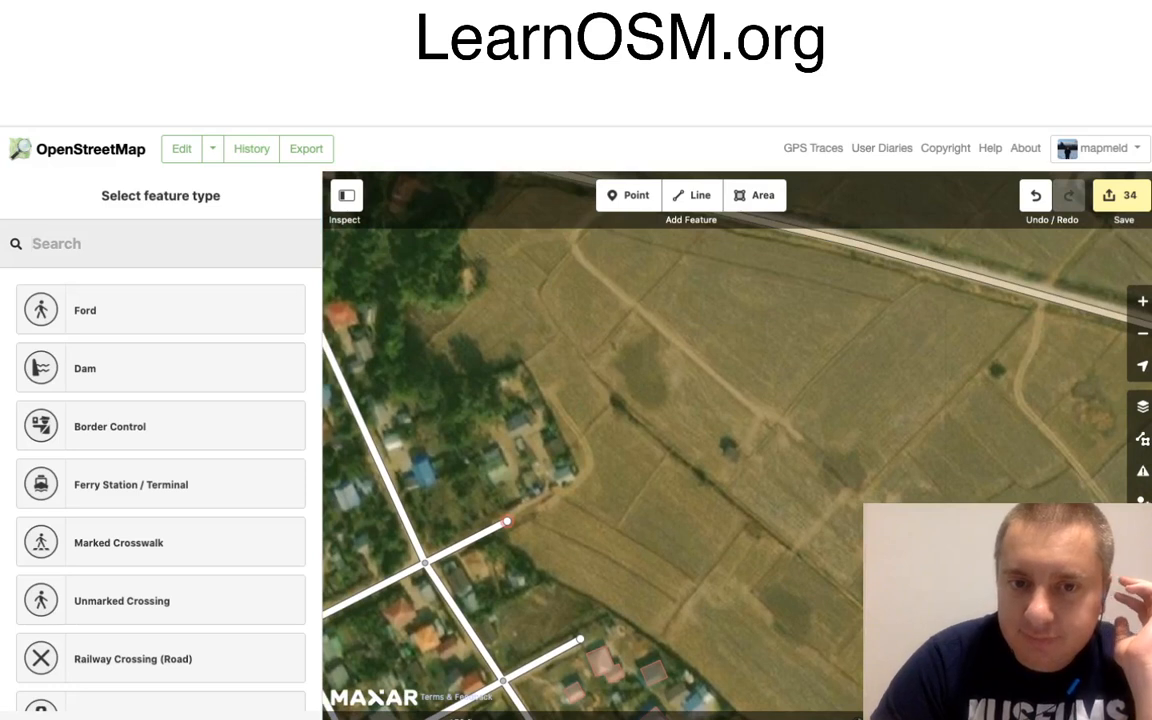
{"action": "right_click", "coordinate": [507, 521]}
{"action": "left_click", "coordinate": [536, 535]}
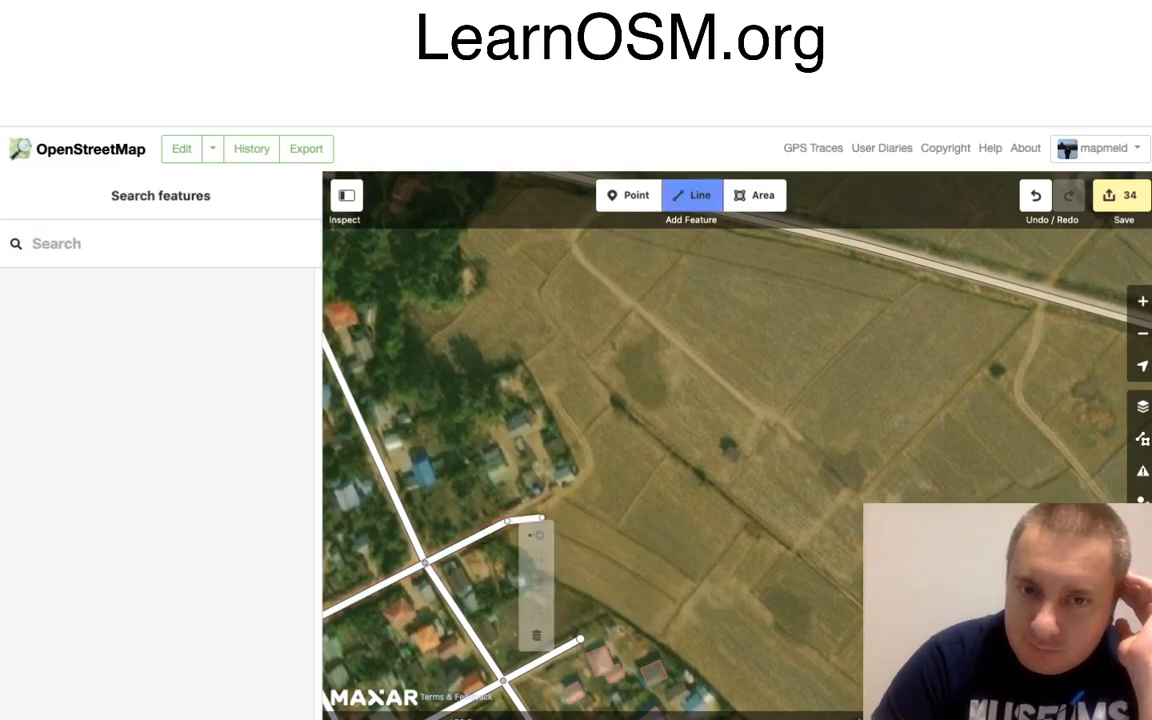
{"action": "left_click", "coordinate": [593, 467]}
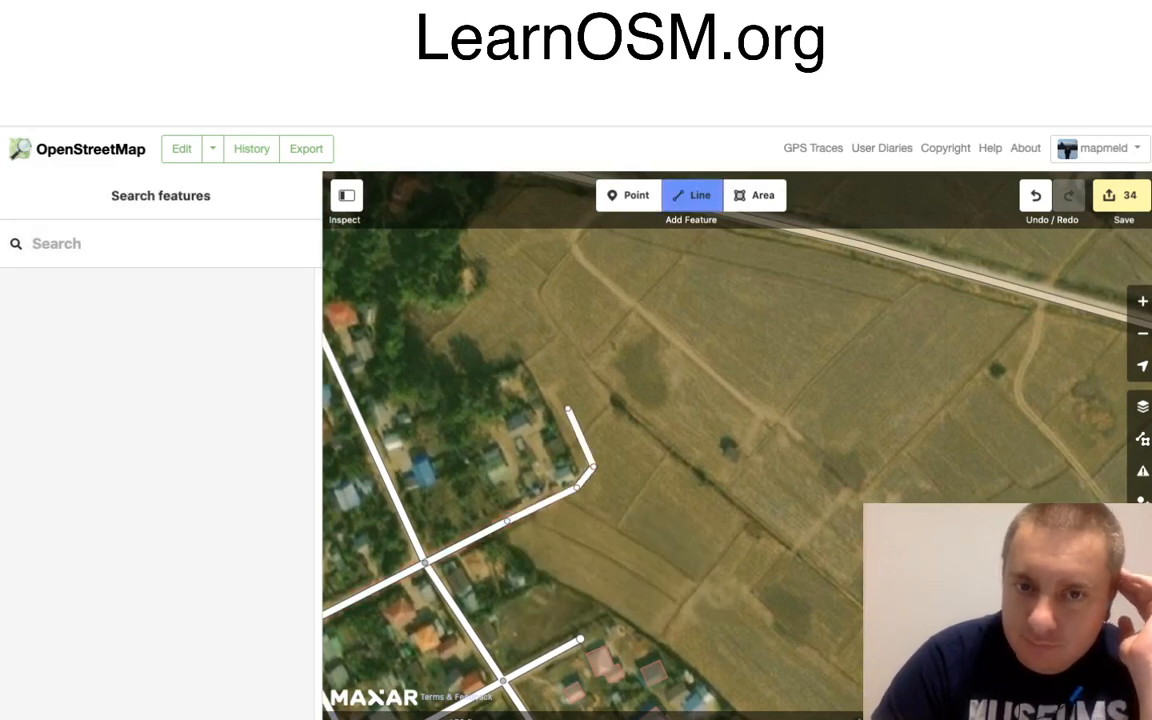
{"action": "left_click", "coordinate": [556, 399]}
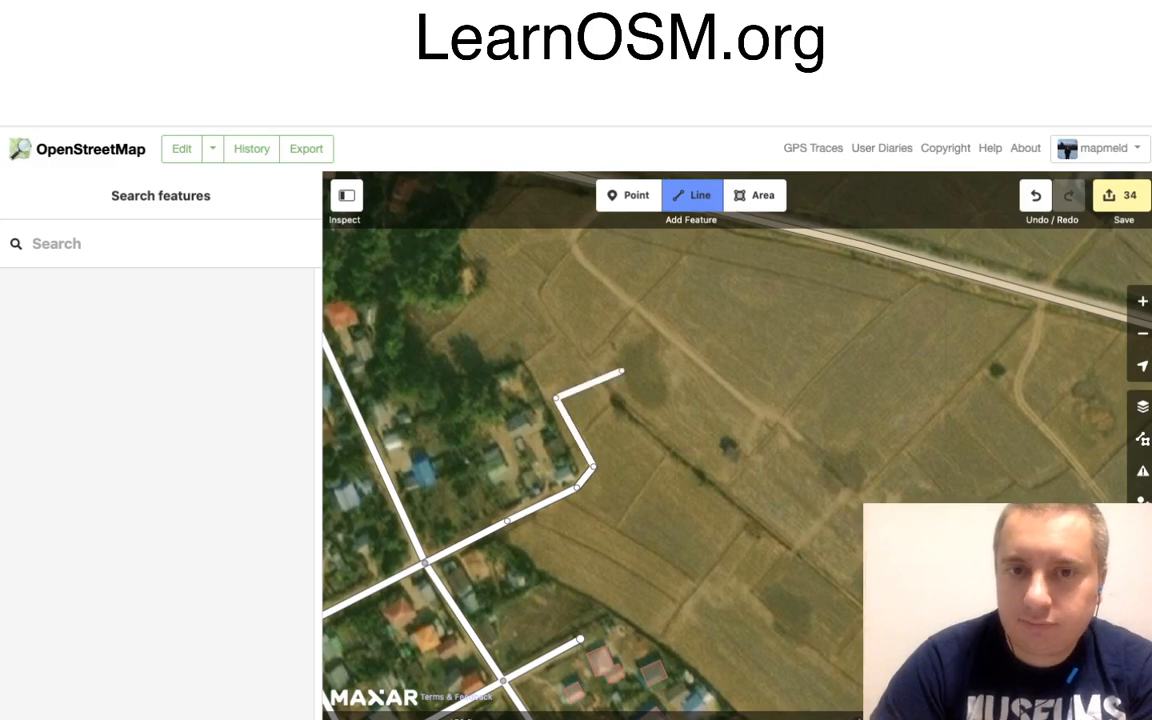
{"action": "key", "text": "Return"}
Extend the western residential road from its north end through the trees and along the open field's south edge to join the trunk road.
{"action": "mouse_move", "coordinate": [622, 371]}
{"action": "left_mouse_down"}
{"action": "mouse_move", "coordinate": [667, 493]}
{"action": "mouse_move", "coordinate": [867, 528]}
{"action": "mouse_move", "coordinate": [1114, 544]}
{"action": "left_mouse_up"}
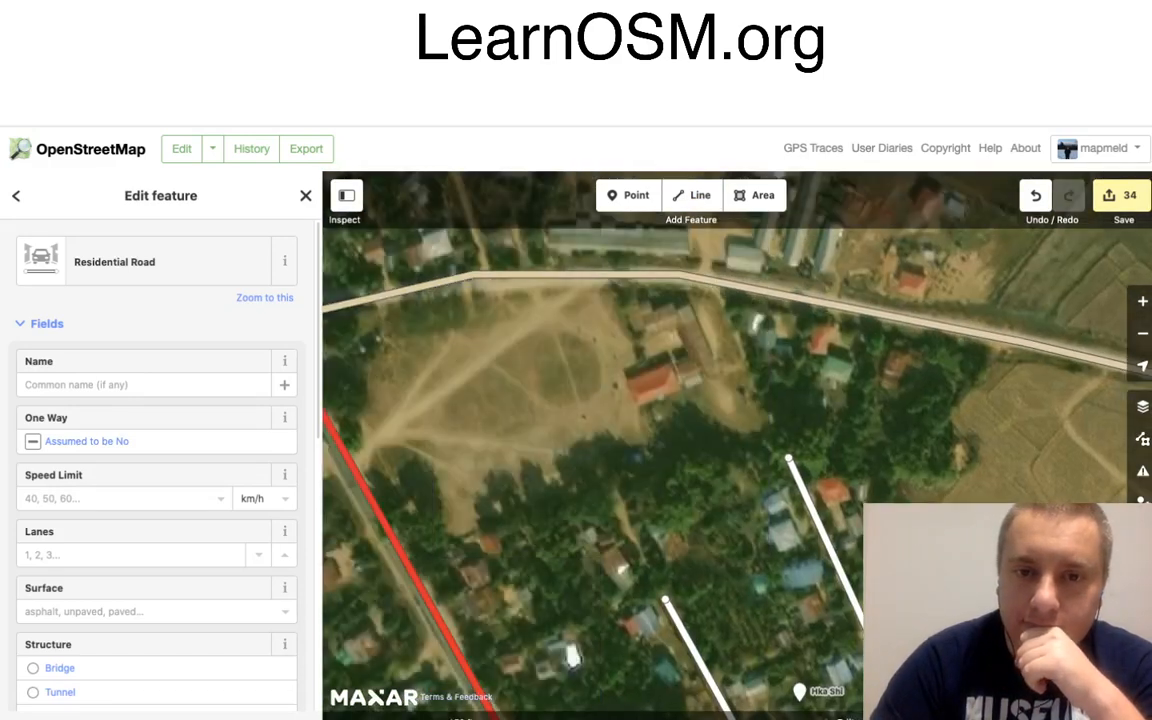
{"action": "left_click_drag", "start_coordinate": [620, 450], "coordinate": [699, 443]}
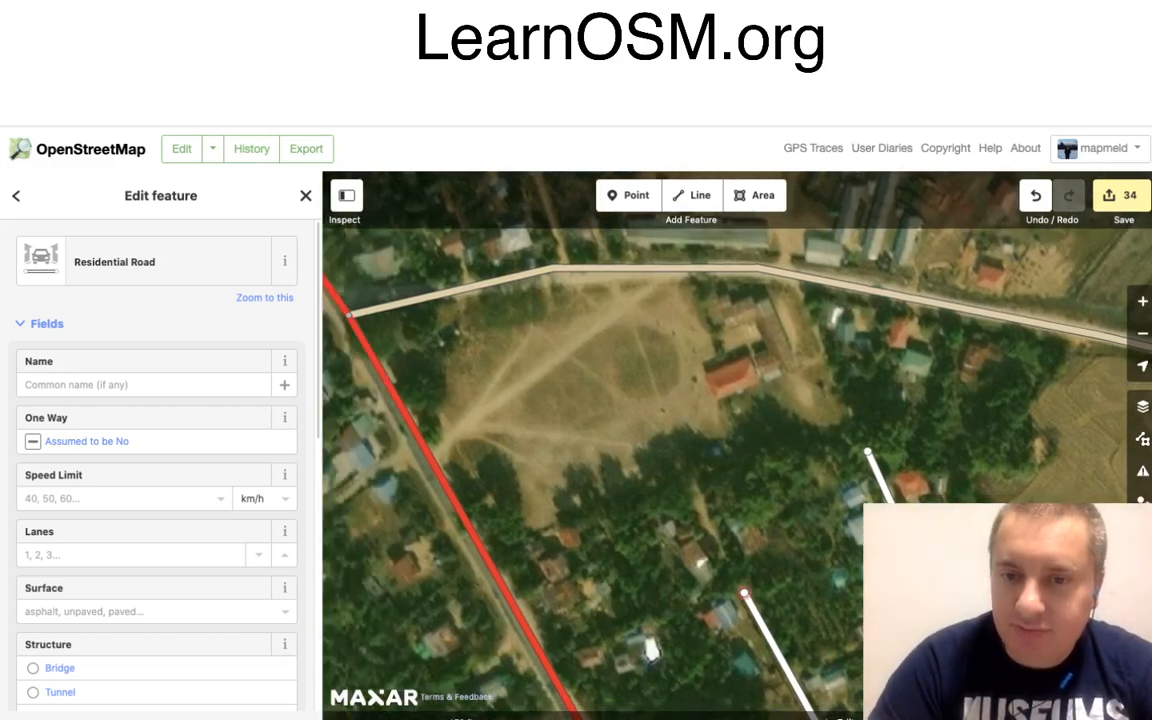
{"action": "left_click", "coordinate": [743, 594]}
{"action": "right_click", "coordinate": [743, 594]}
{"action": "left_click", "coordinate": [771, 584]}
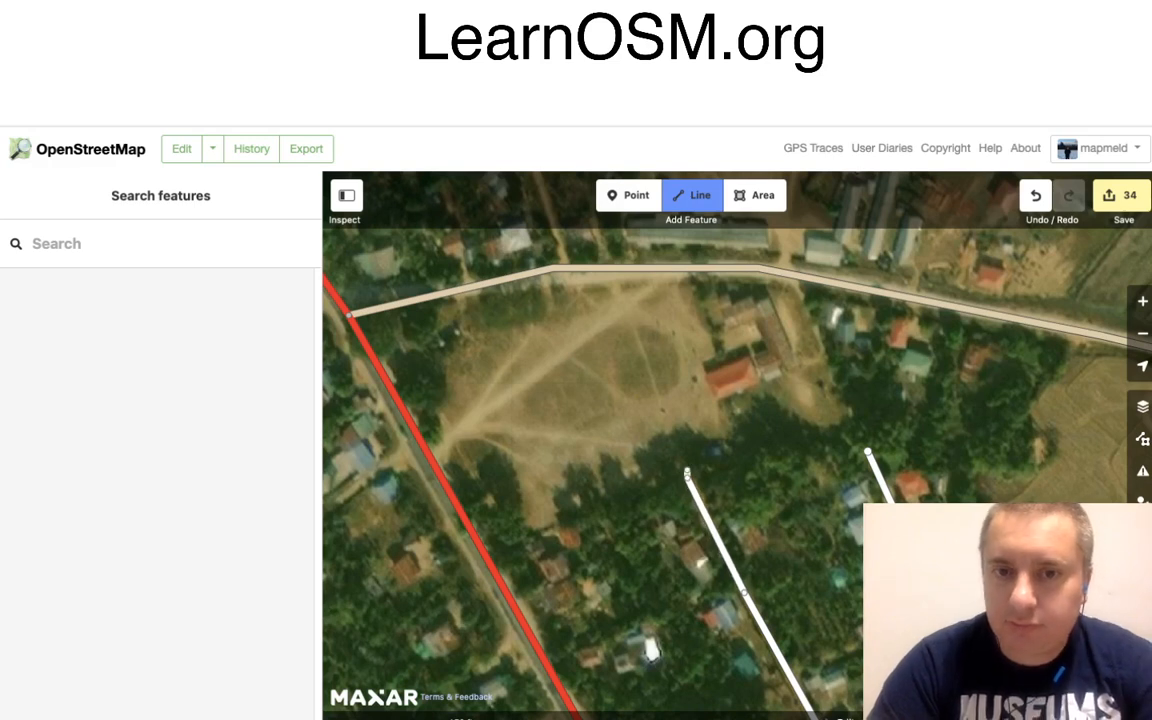
{"action": "left_click", "coordinate": [687, 474]}
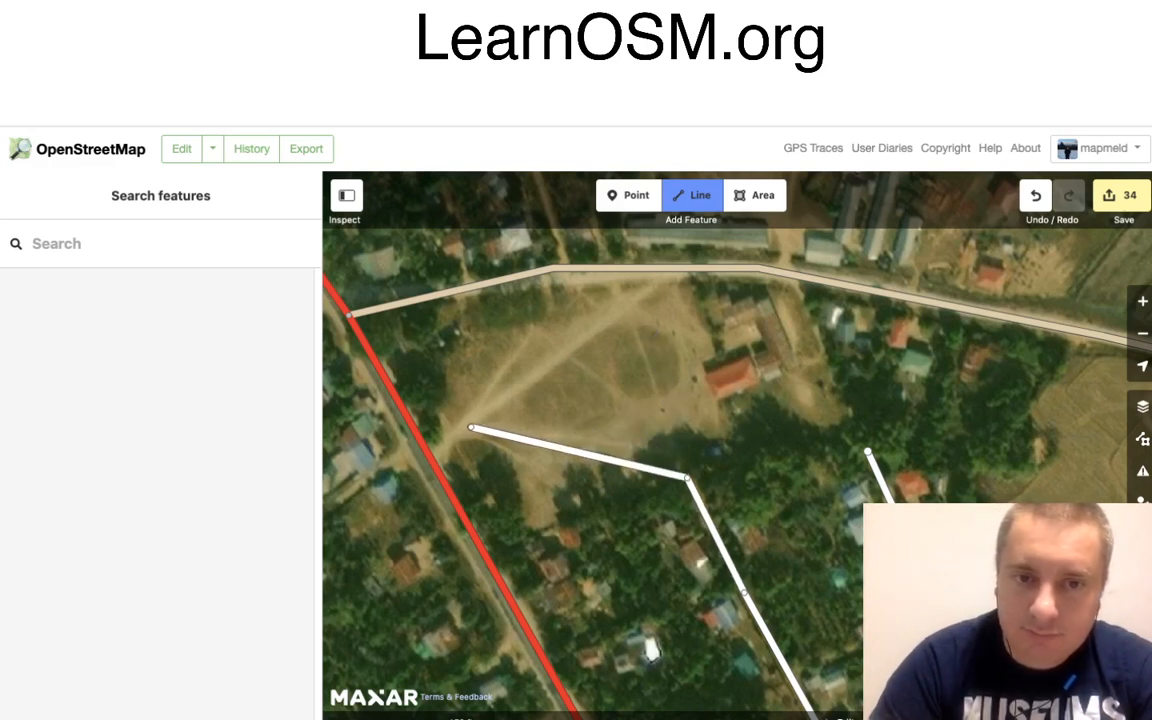
{"action": "left_click", "coordinate": [471, 428]}
{"action": "double_click", "coordinate": [433, 455]}
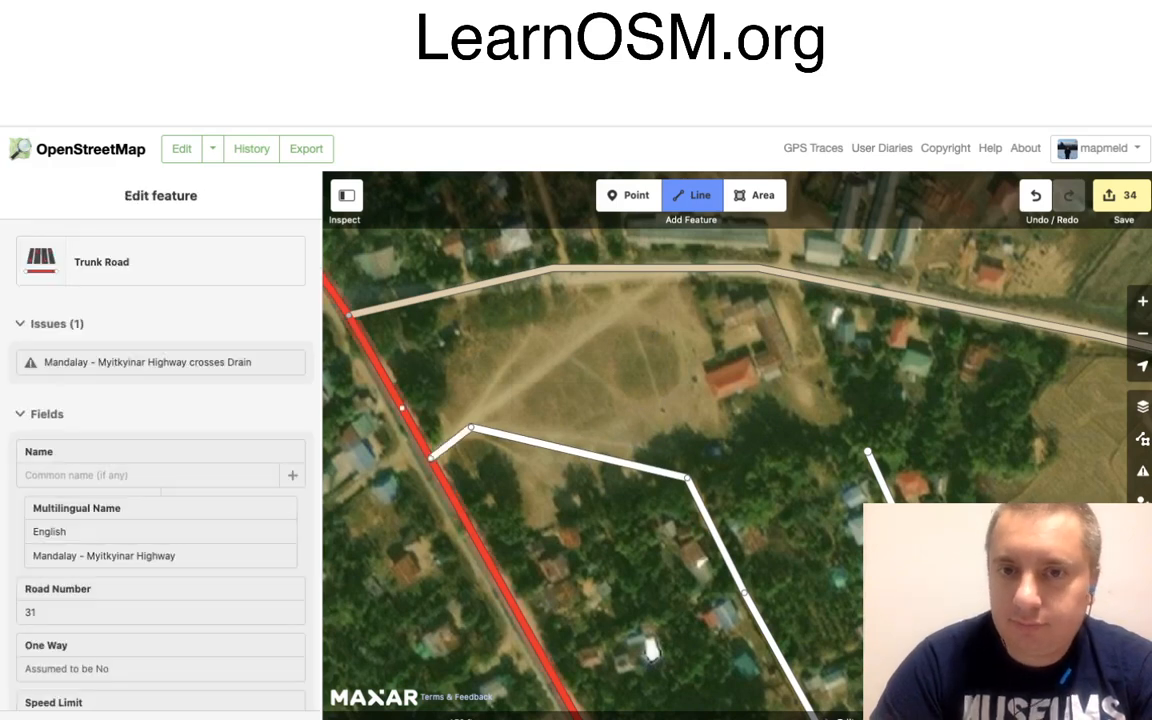
{"action": "key", "text": "Escape"}
{"action": "key", "text": "Escape"}
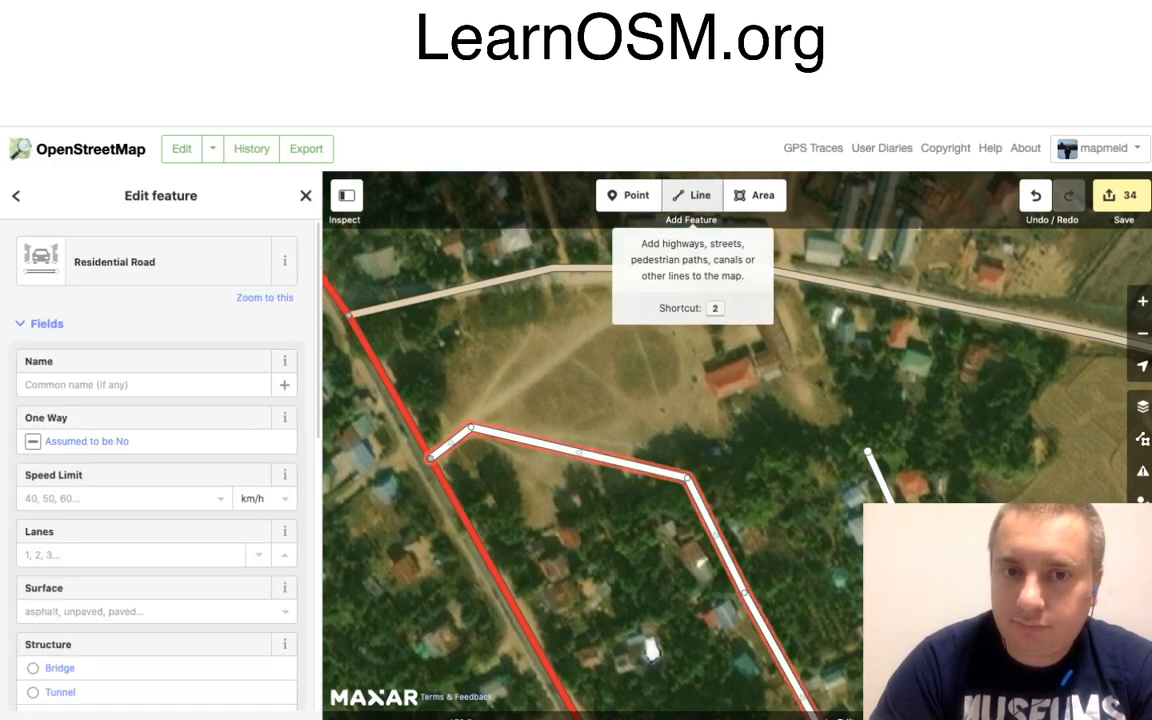
Draw the diagonal track across the open field from the new residential road's bend to the northern road and set its type to Minor/Unclassified Road.
{"action": "left_click", "coordinate": [692, 196]}
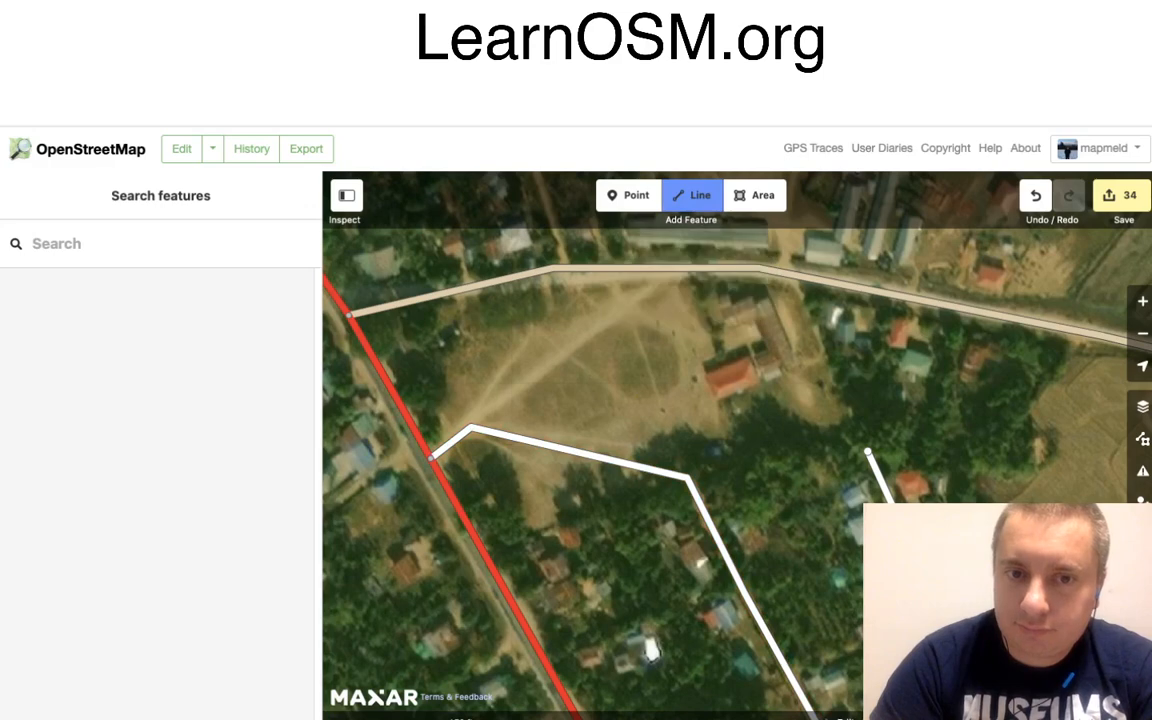
{"action": "left_click", "coordinate": [470, 428]}
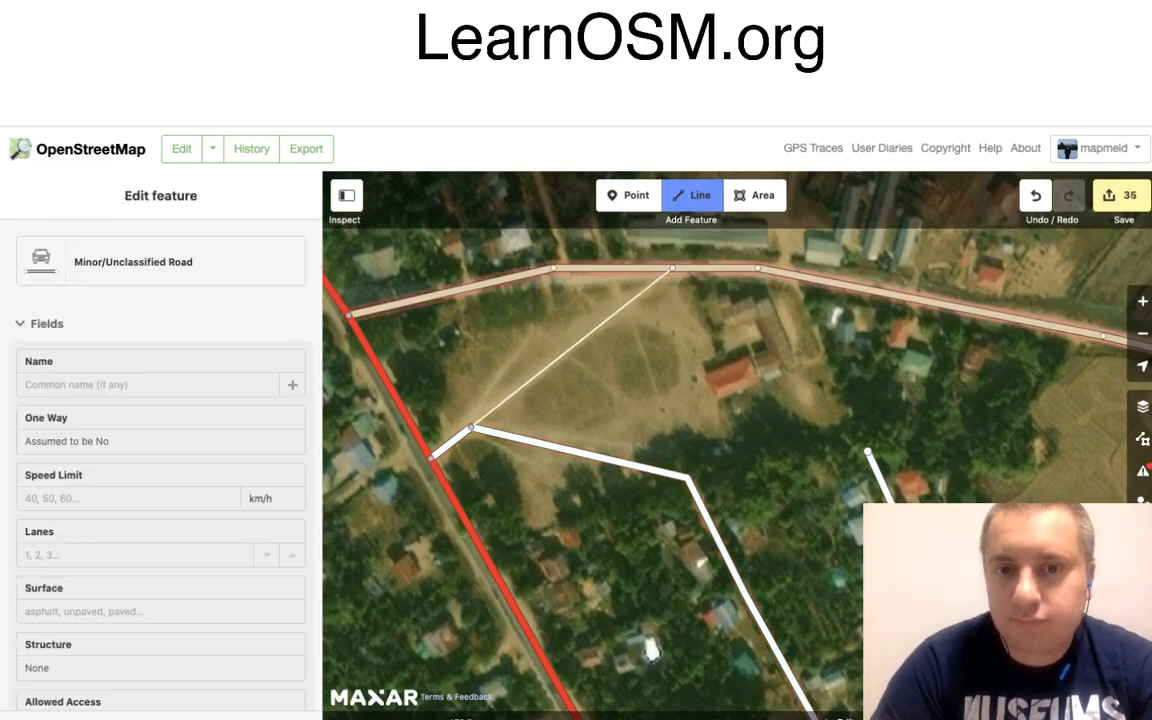
{"action": "left_click", "coordinate": [672, 268]}
{"action": "key", "text": "Return"}
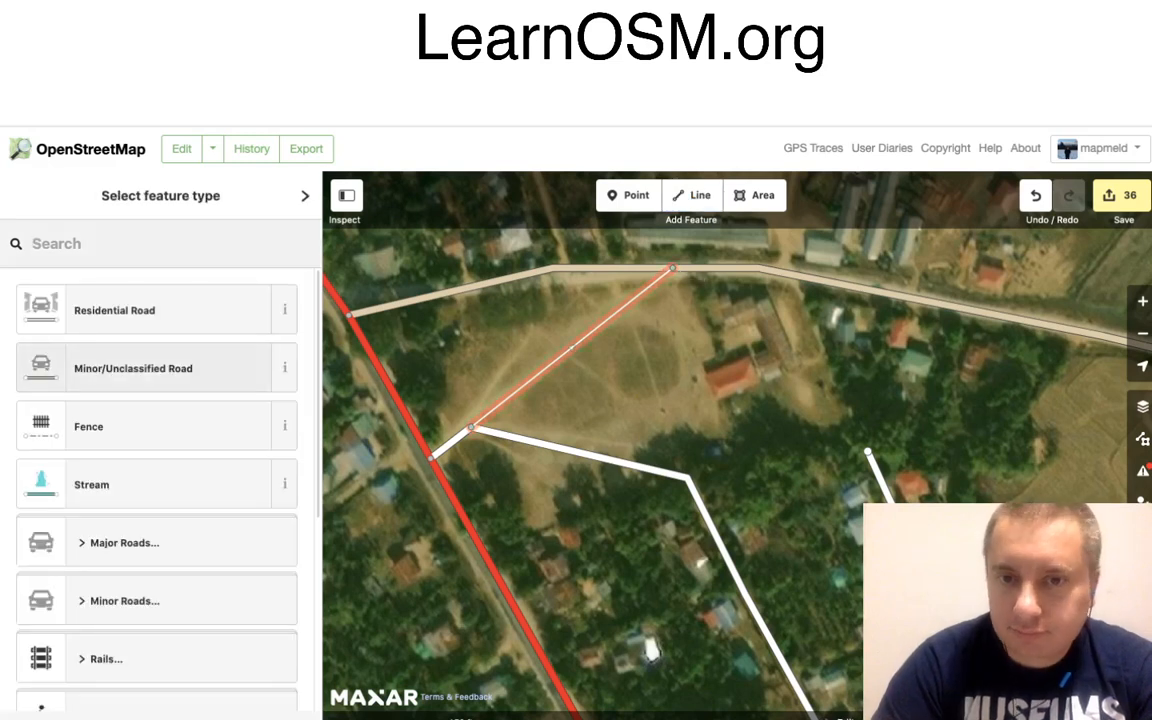
{"action": "left_click", "coordinate": [133, 368]}
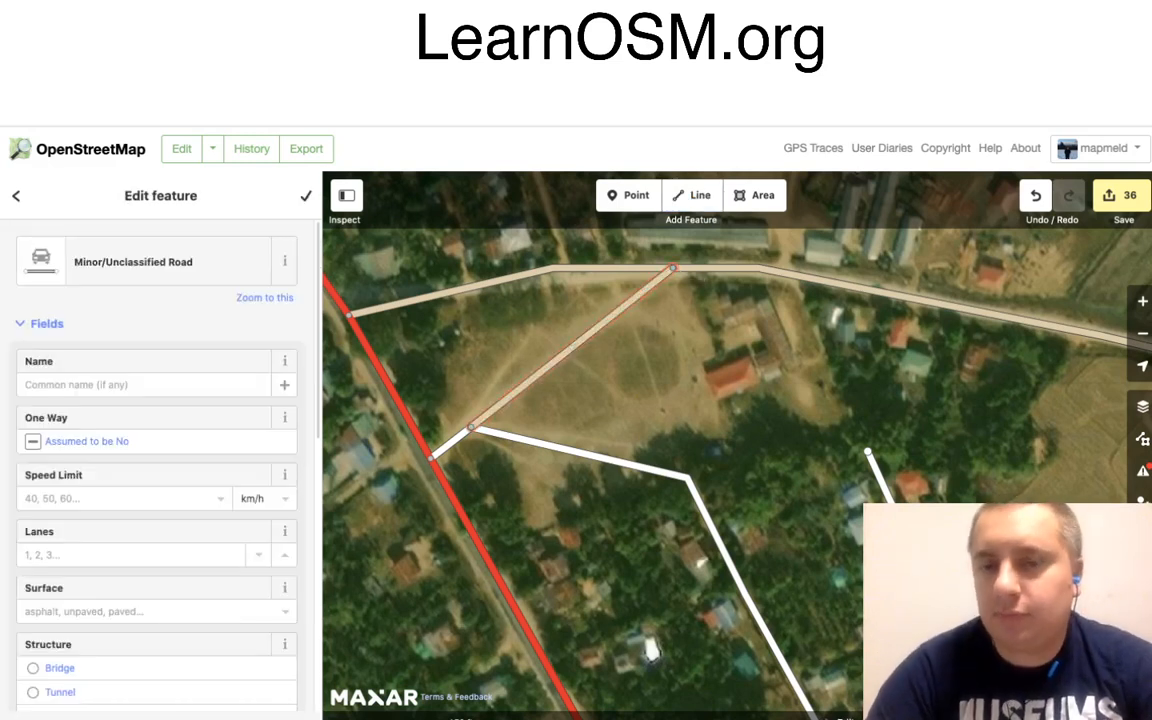
{"action": "key", "text": "Escape"}
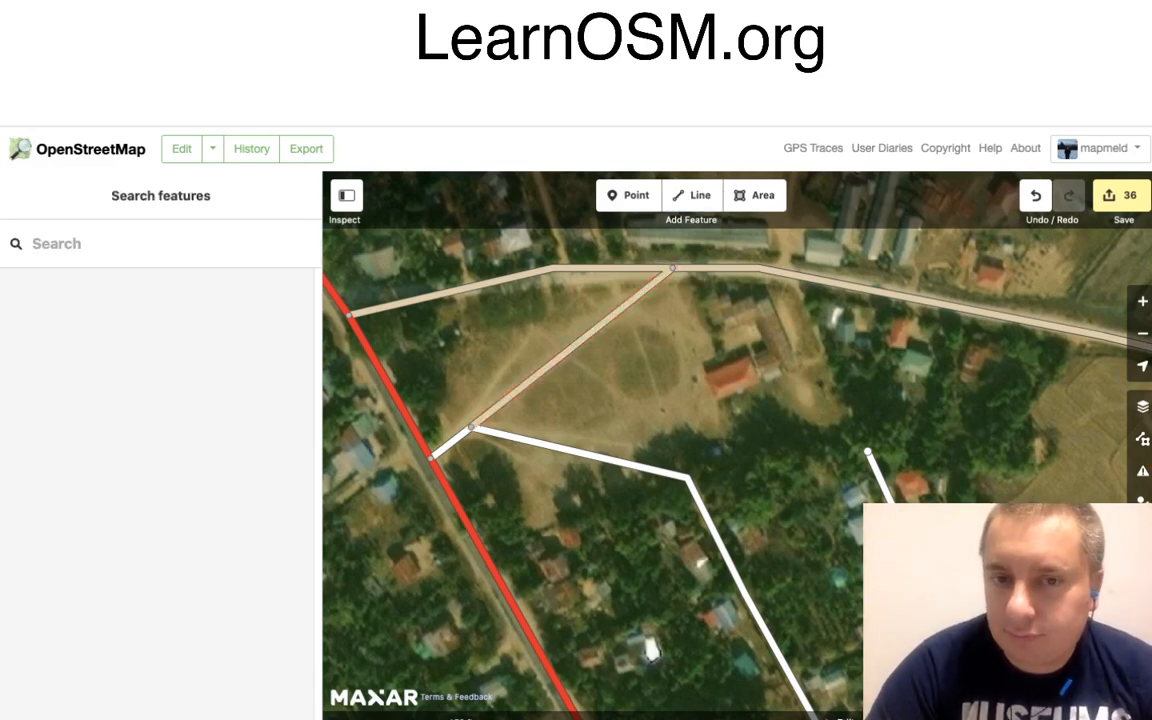
Switch the background to Bing aerial imagery for mapping the houses between the trunk road and the extended residential road.
{"action": "left_click_drag", "start_coordinate": [610, 420], "coordinate": [613, 316]}
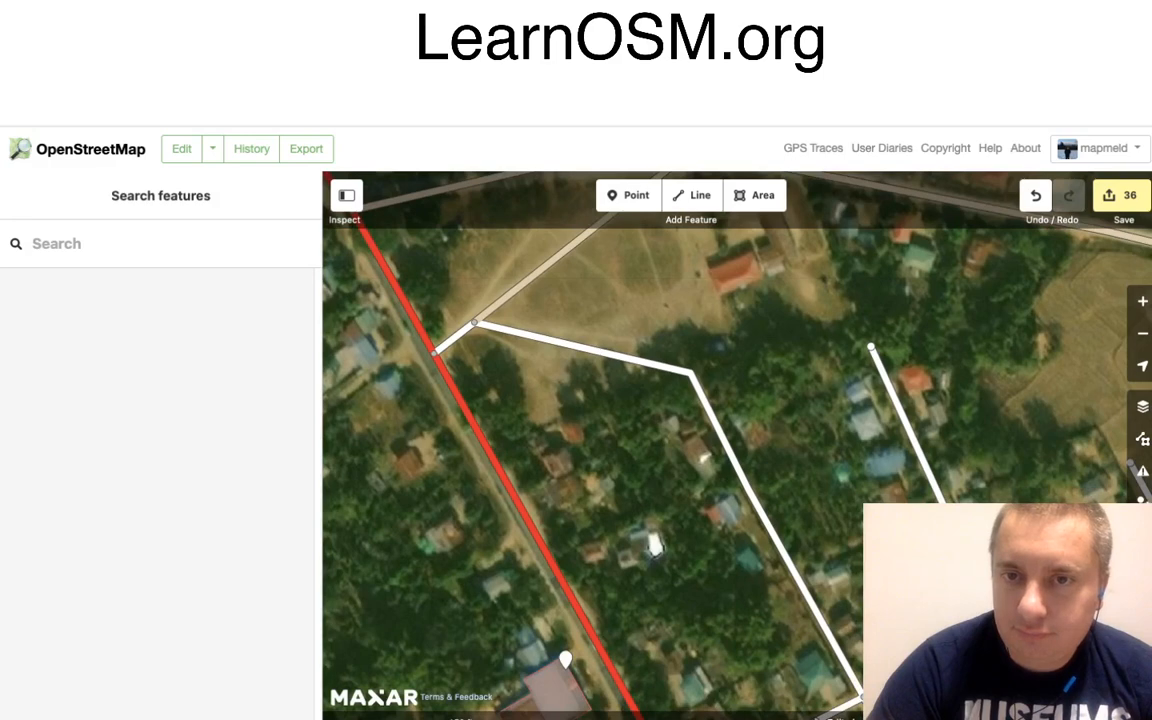
{"action": "scroll", "coordinate": [652, 543], "scroll_direction": "up", "scroll_amount": 3}
{"action": "left_click", "coordinate": [755, 196]}
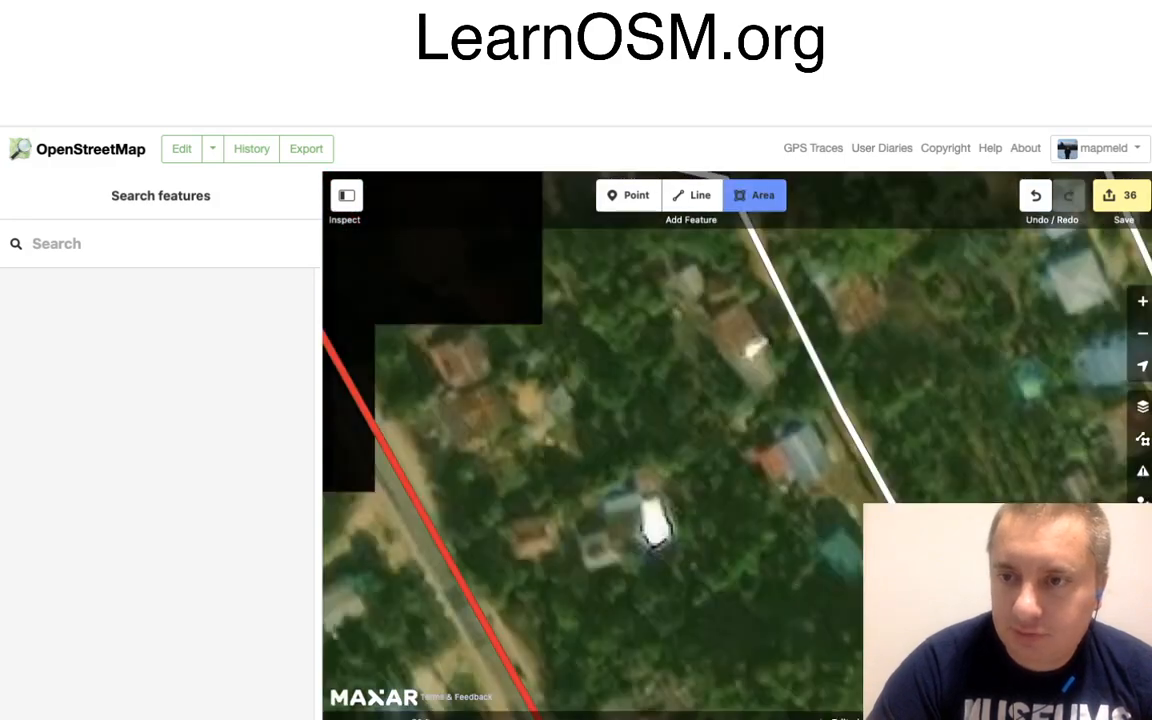
{"action": "left_click", "coordinate": [1142, 405]}
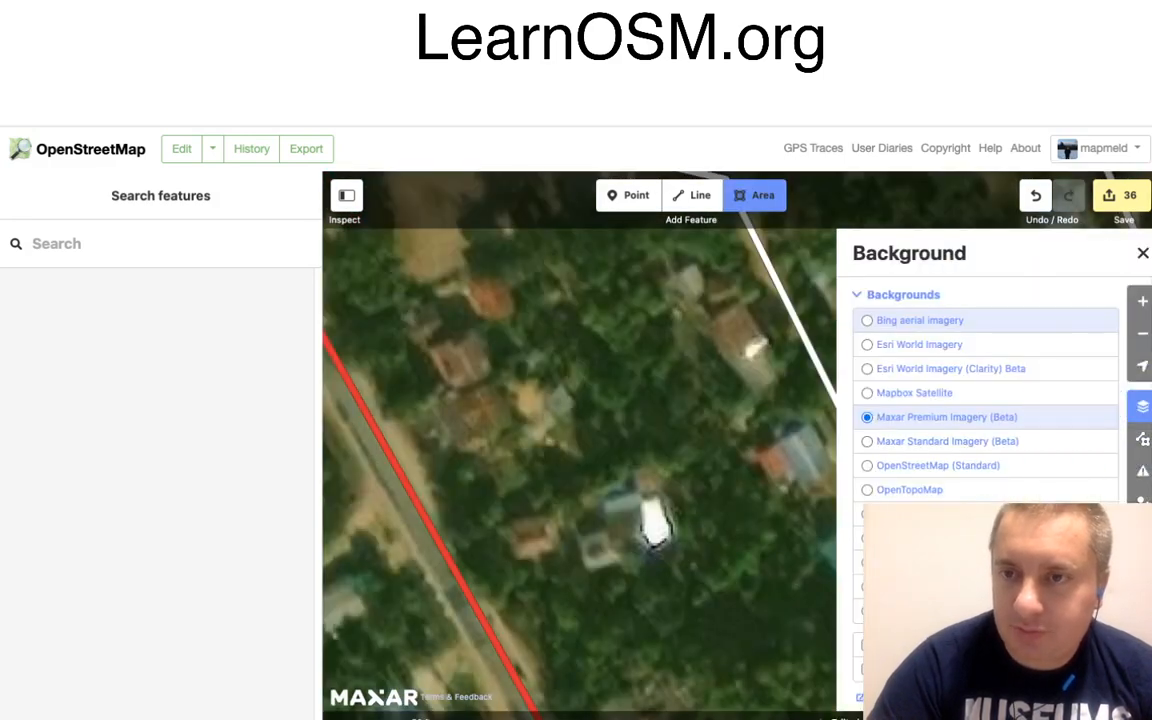
{"action": "left_click", "coordinate": [985, 322]}
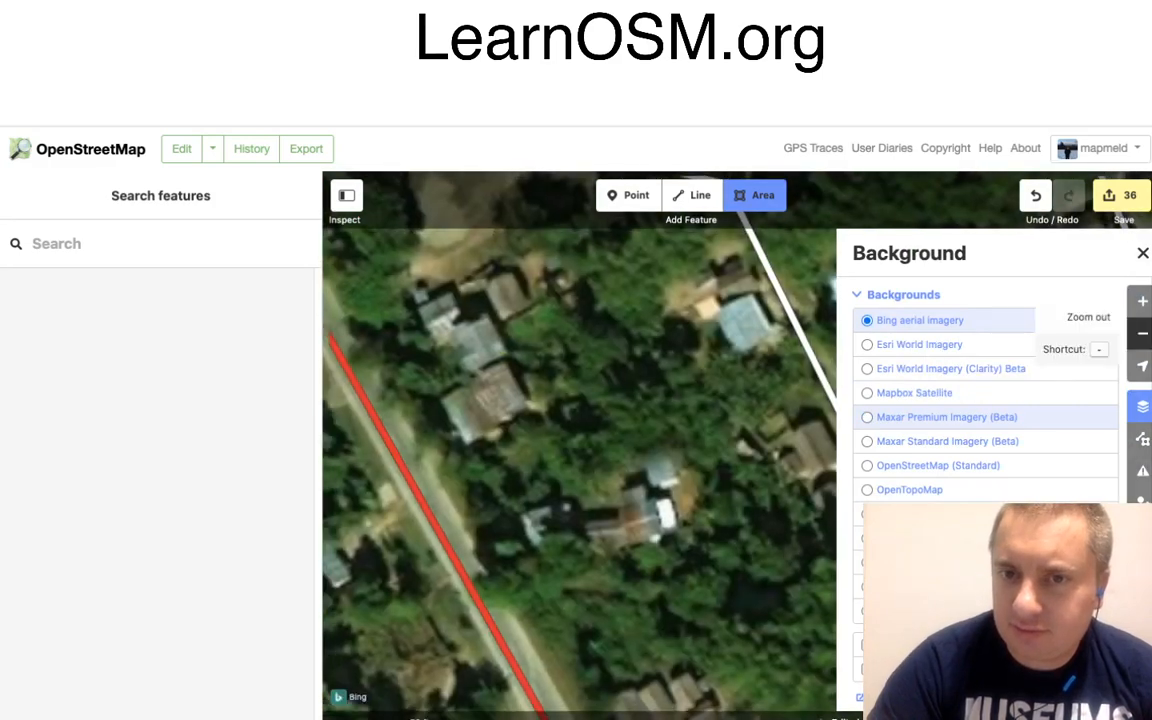
{"action": "left_click", "coordinate": [1142, 332]}
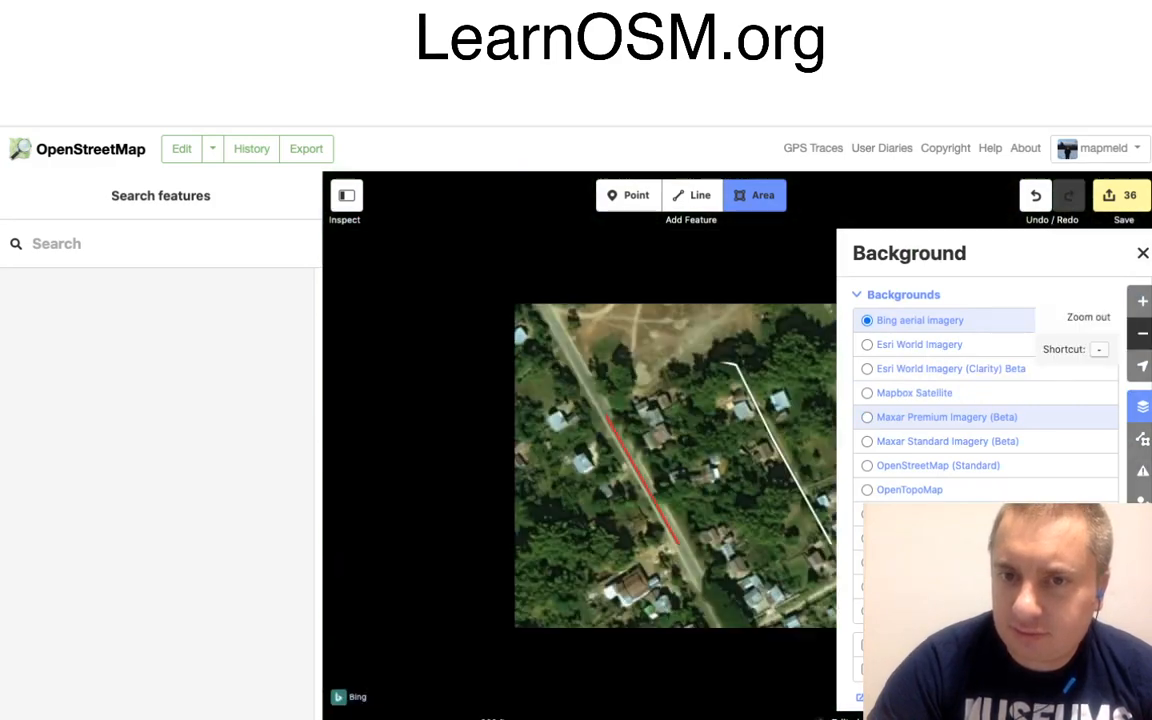
{"action": "scroll", "coordinate": [781, 350], "scroll_direction": "up", "scroll_amount": 5}
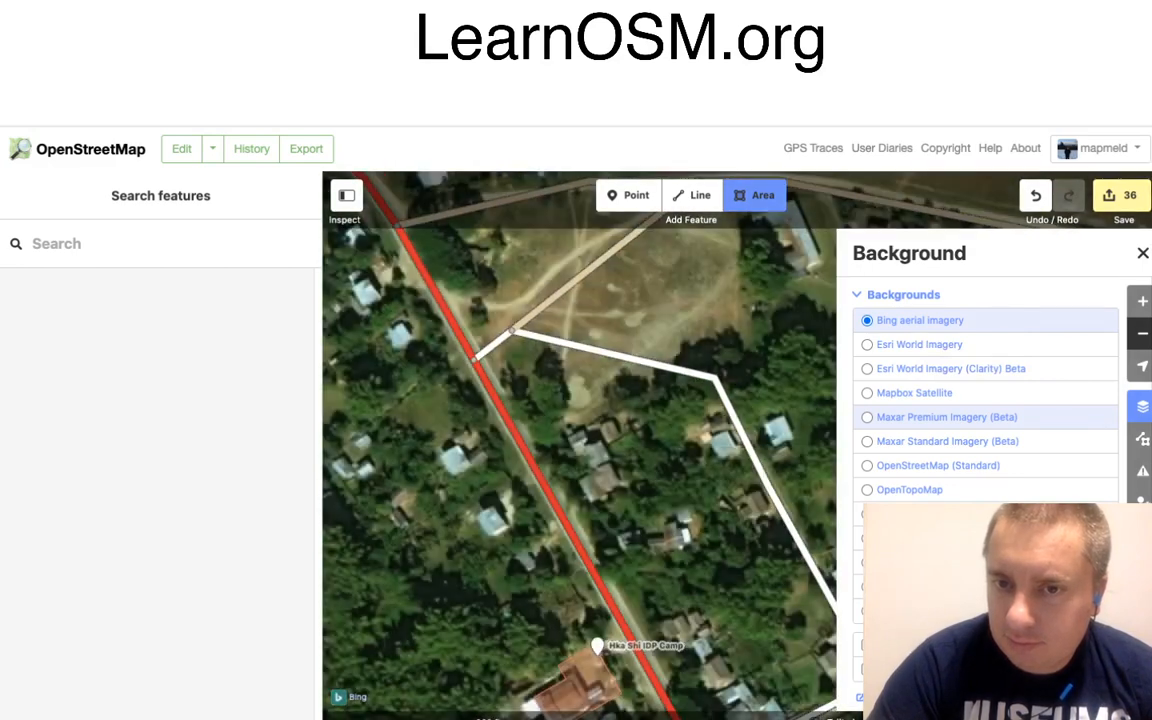
{"action": "left_click", "coordinate": [767, 486]}
{"action": "key", "text": "Escape"}
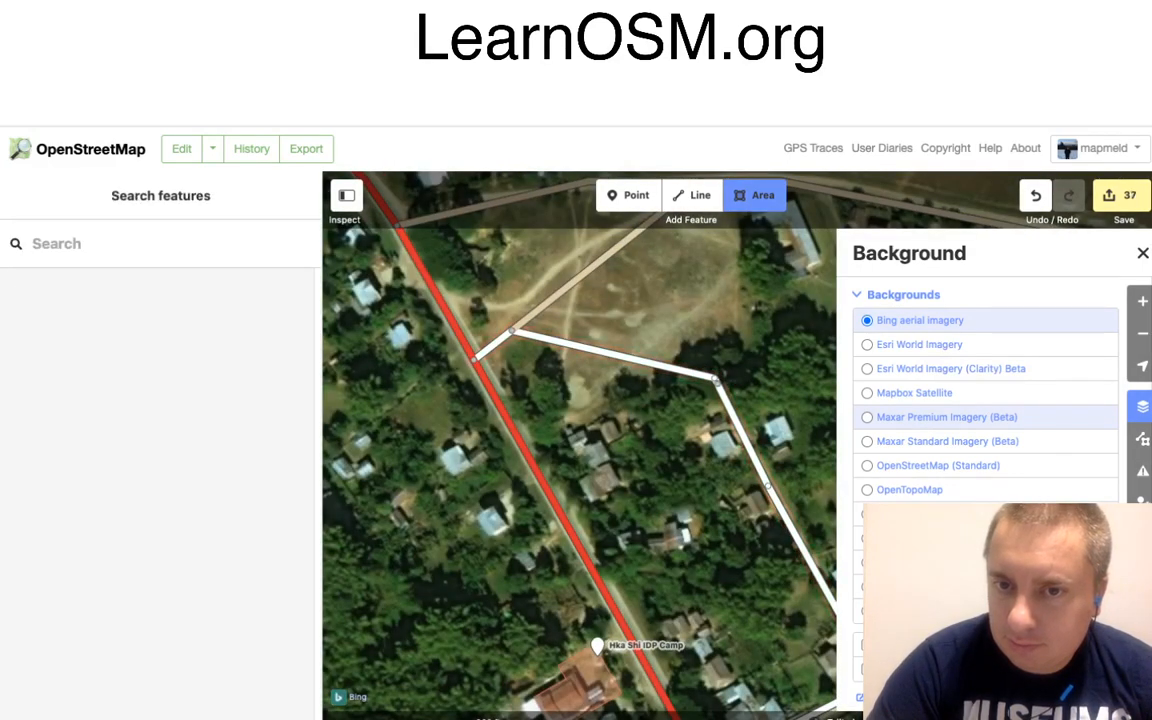
{"action": "left_click_drag", "start_coordinate": [580, 450], "coordinate": [489, 460]}
{"action": "left_click", "coordinate": [1143, 253]}
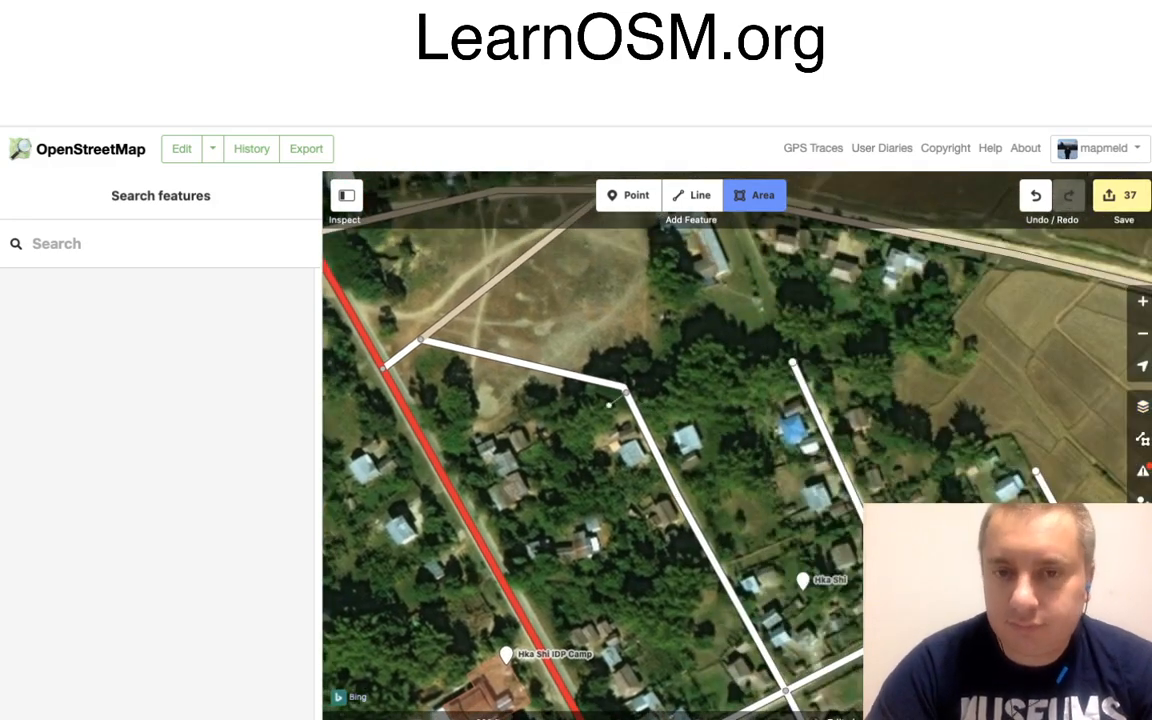
{"action": "key", "text": "Escape"}
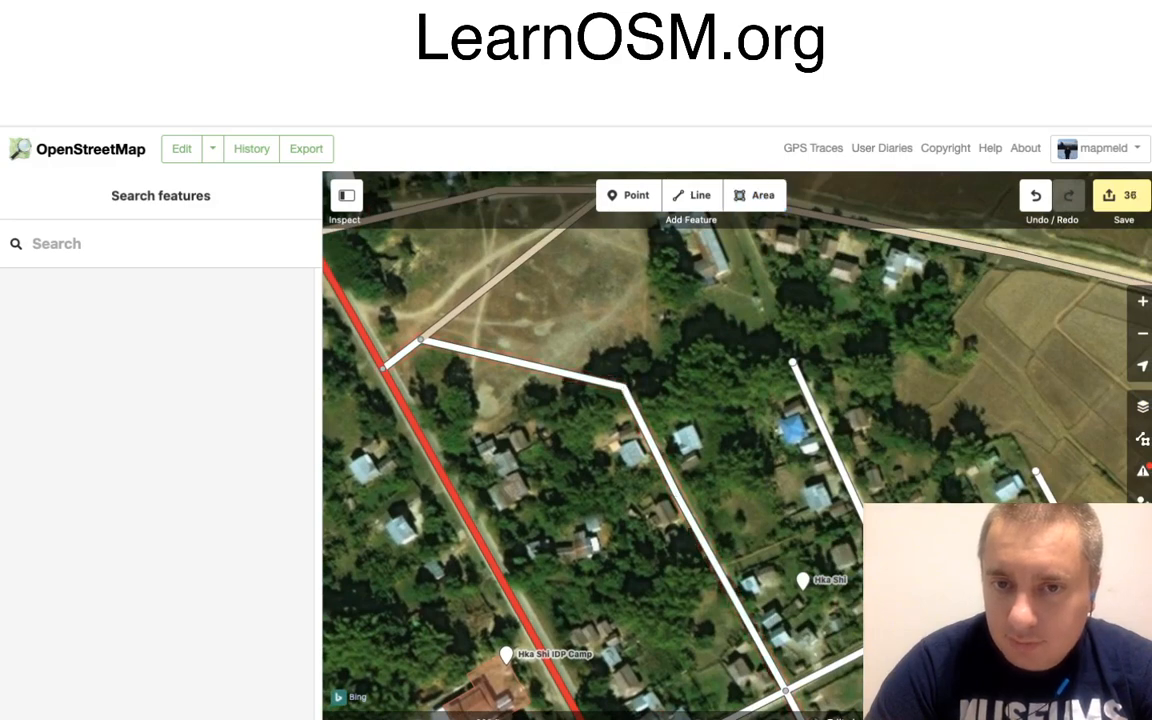
Try to move the western residential road's bend south of the open field eastward, and undo the move.
{"action": "left_click", "coordinate": [655, 446]}
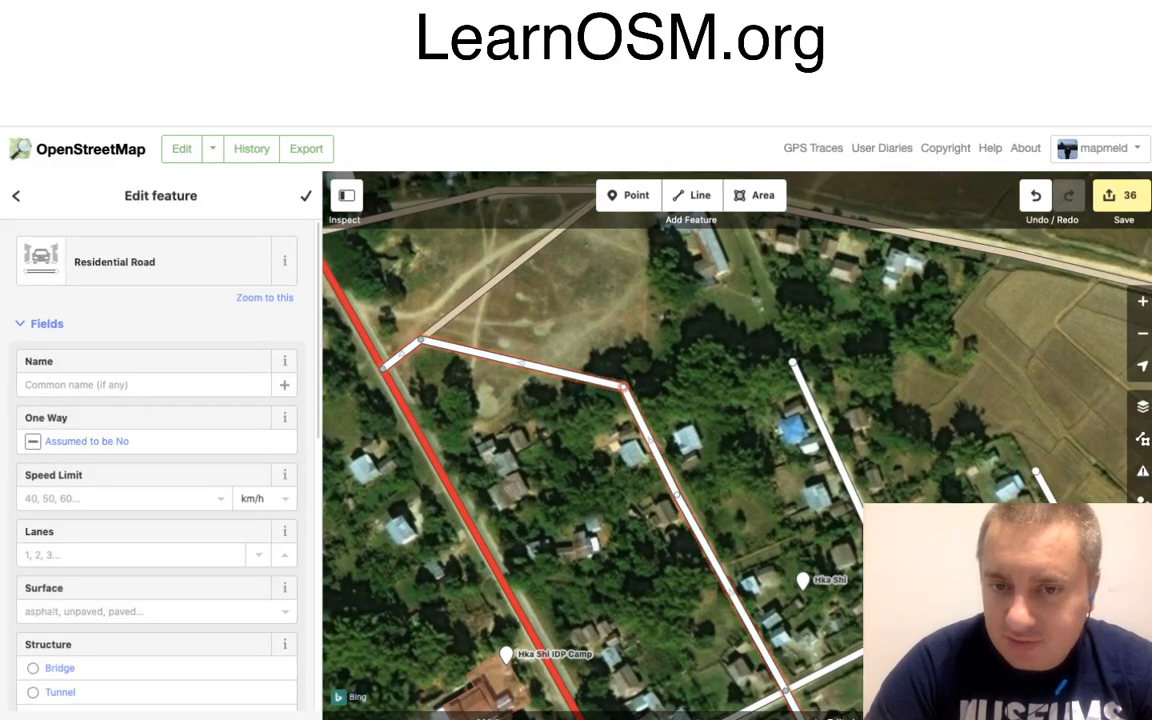
{"action": "left_click_drag", "start_coordinate": [625, 385], "coordinate": [733, 368]}
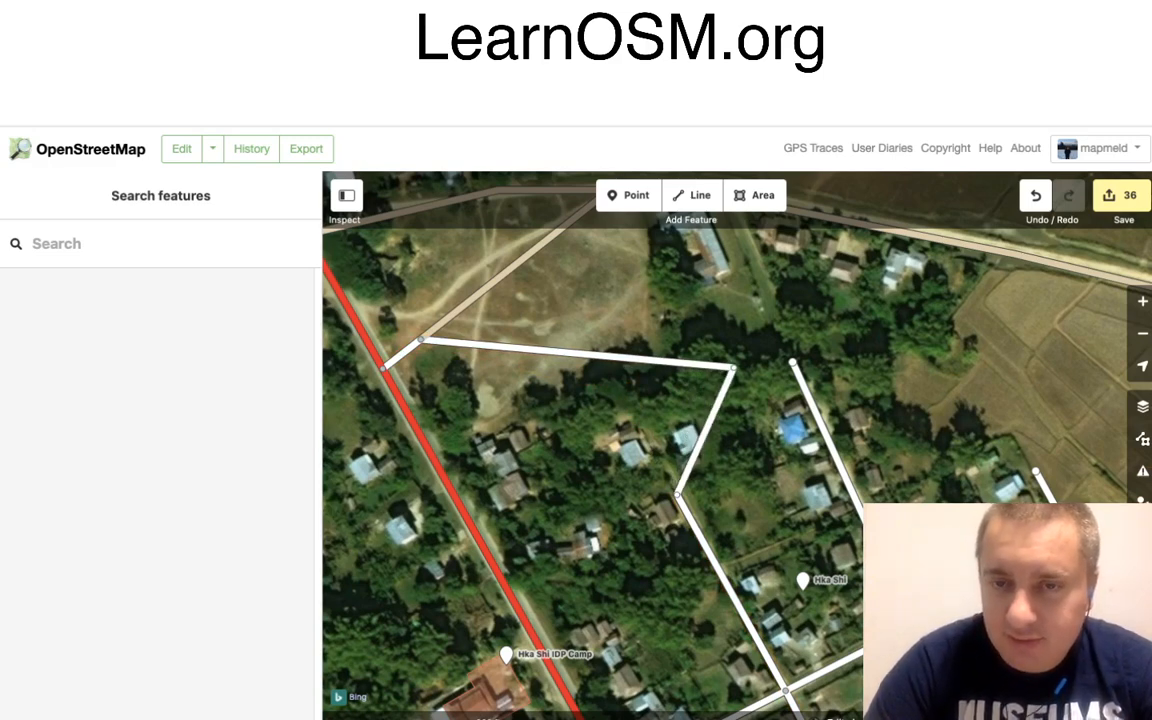
{"action": "key", "text": "ctrl+z"}
Compare Bing and Maxar imagery over the building east of the open field and set the background to Maxar Premium Imagery (Beta).
{"action": "left_click_drag", "start_coordinate": [733, 368], "coordinate": [747, 609]}
{"action": "left_click", "coordinate": [747, 609]}
{"action": "scroll", "coordinate": [743, 435], "scroll_direction": "up", "scroll_amount": 1}
{"action": "scroll", "coordinate": [743, 432], "scroll_direction": "up", "scroll_amount": 3}
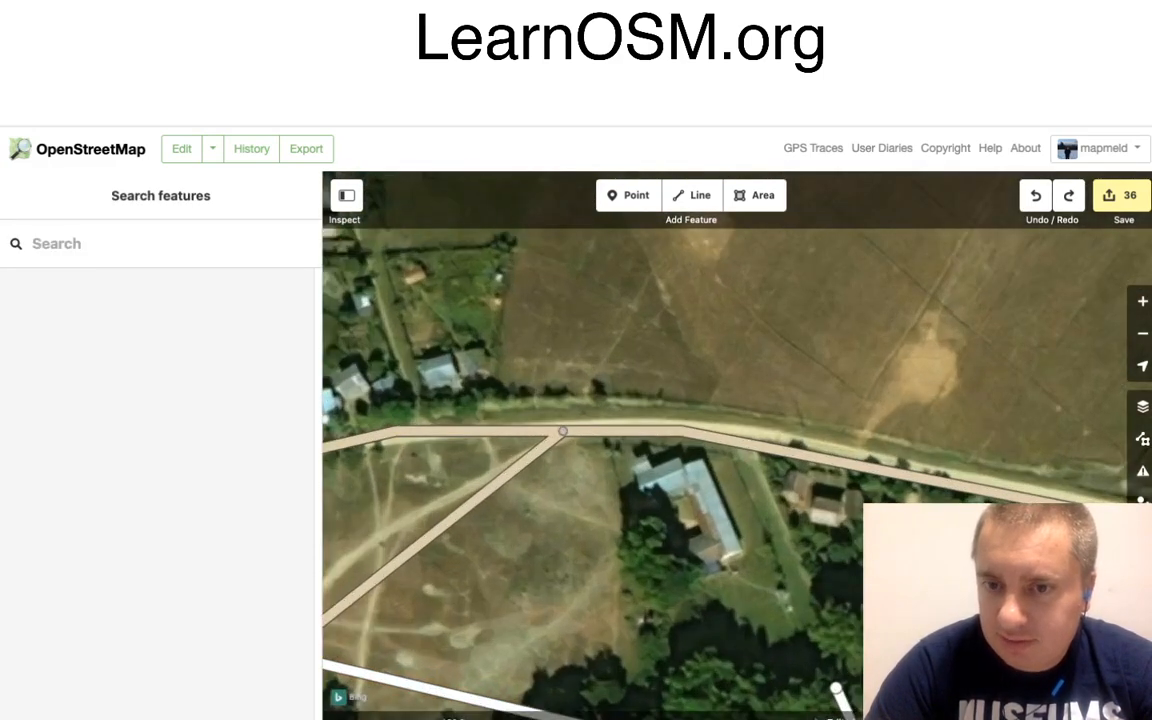
{"action": "left_click", "coordinate": [1142, 406]}
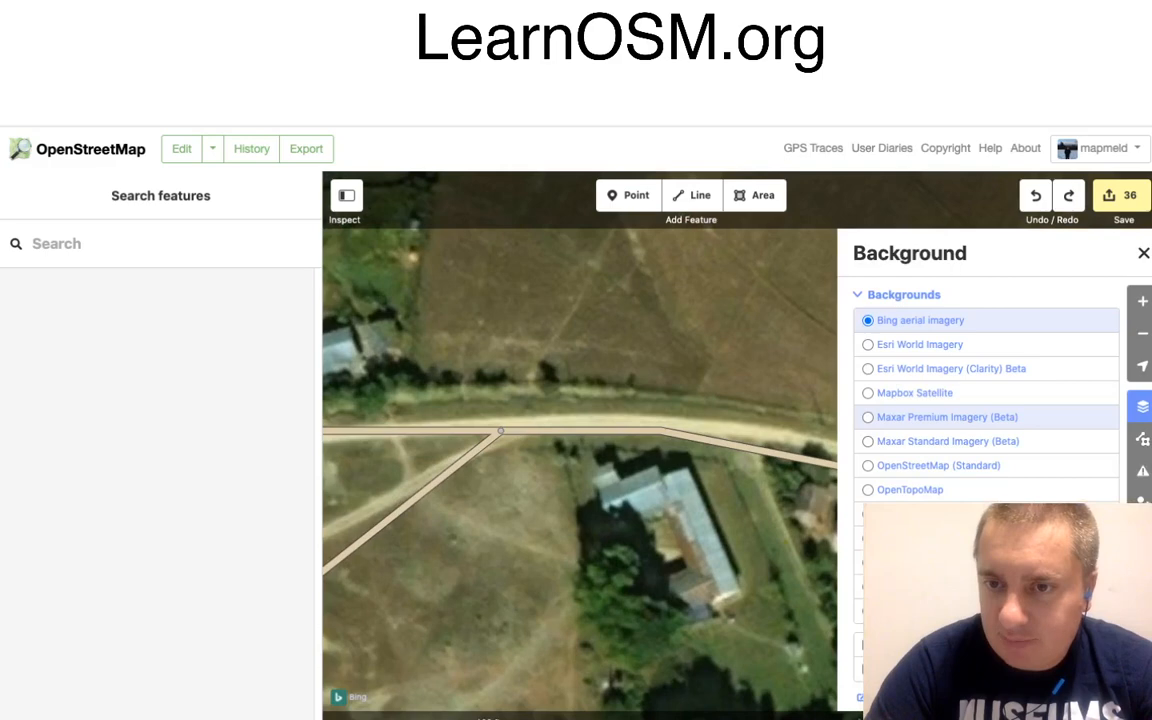
{"action": "left_click", "coordinate": [985, 417]}
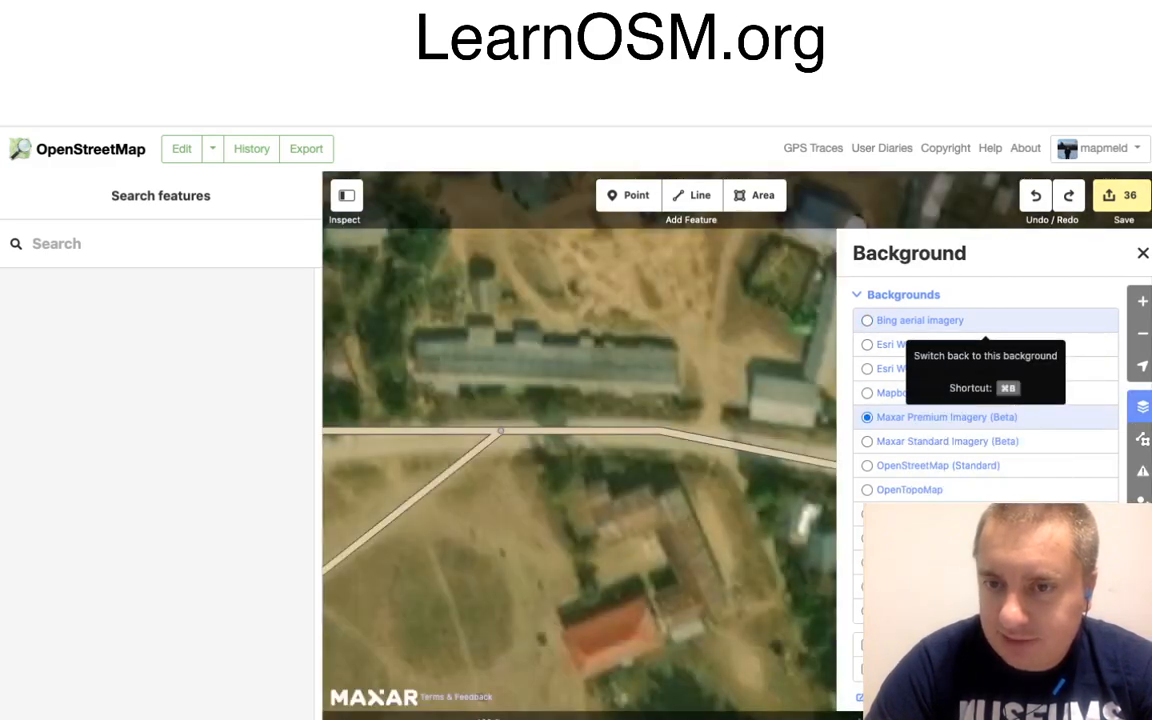
{"action": "left_click", "coordinate": [985, 321]}
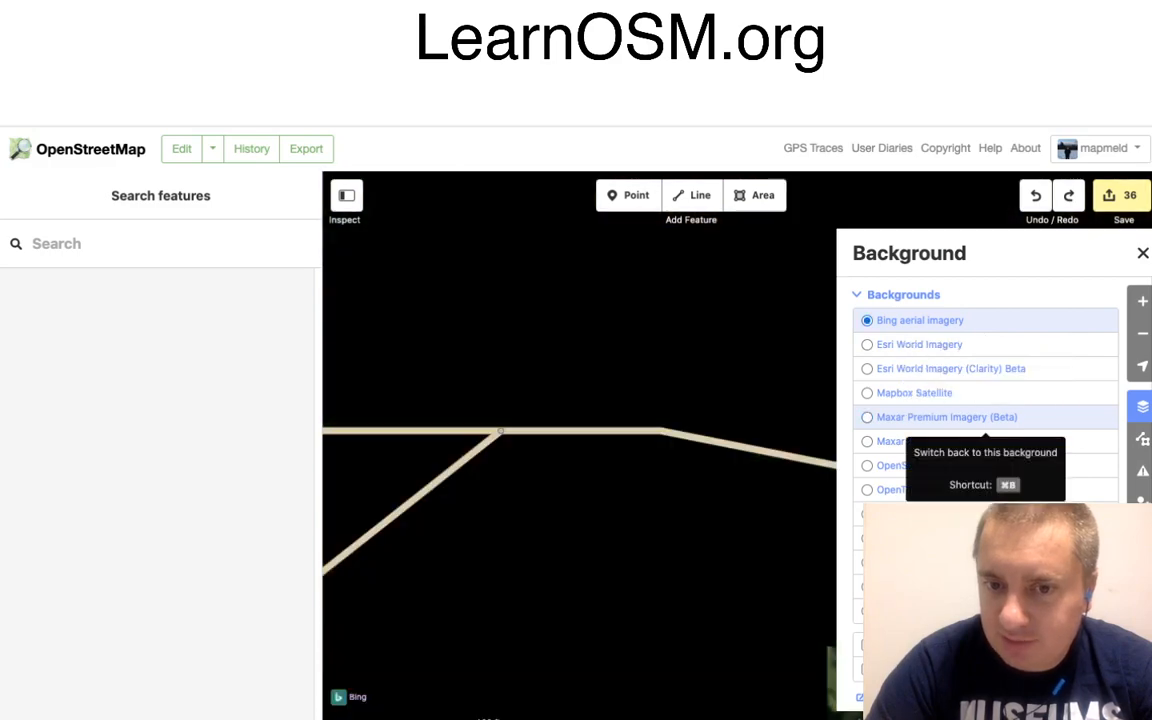
{"action": "left_click", "coordinate": [985, 417]}
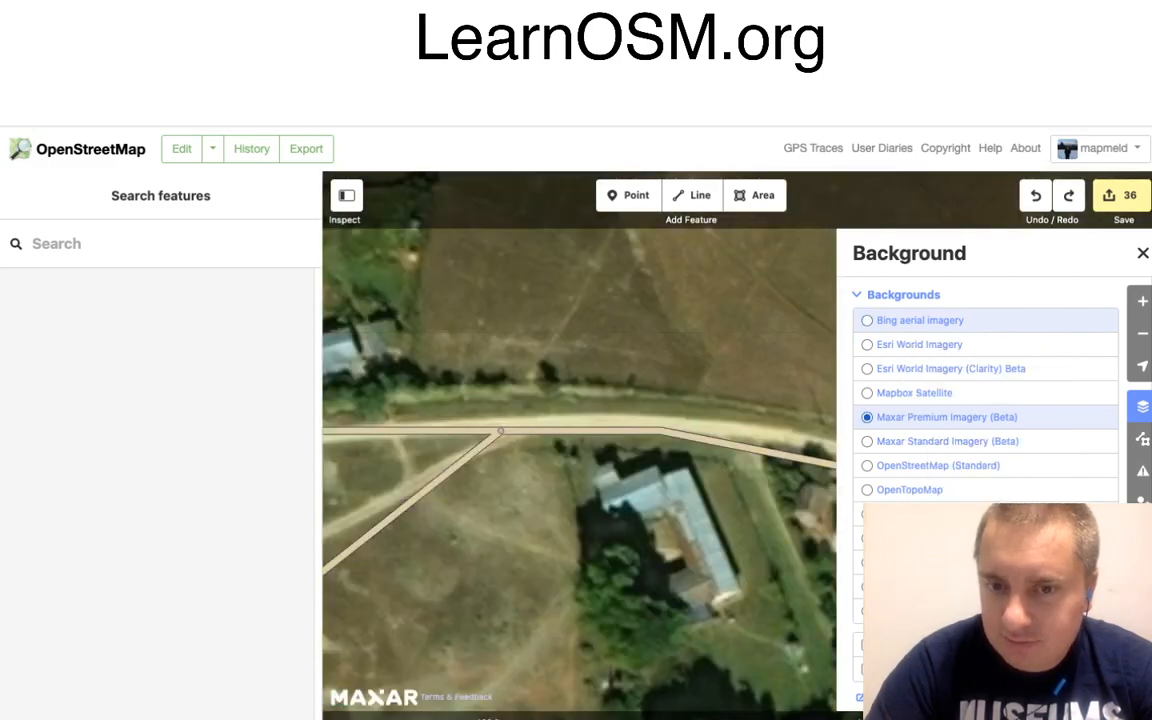
{"action": "left_click", "coordinate": [1143, 253]}
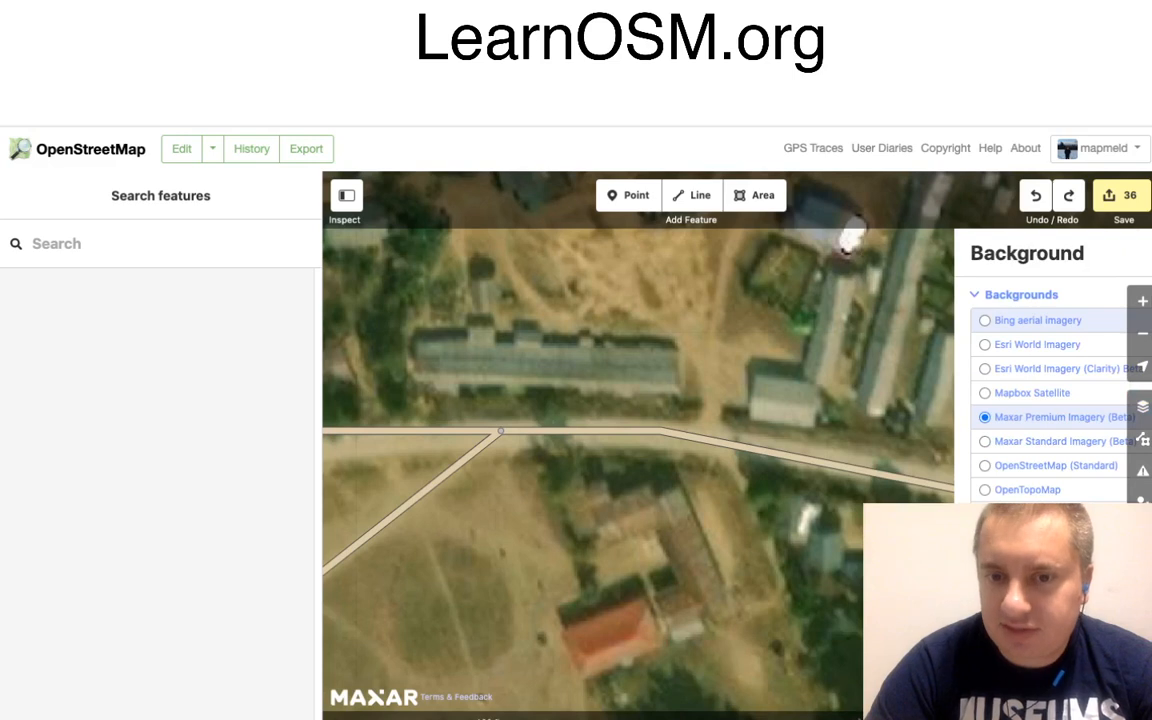
Outline the large L-shaped building east of the open field, south of the northern road, as an area following its stepped north edge.
{"action": "left_click_drag", "start_coordinate": [640, 450], "coordinate": [689, 335]}
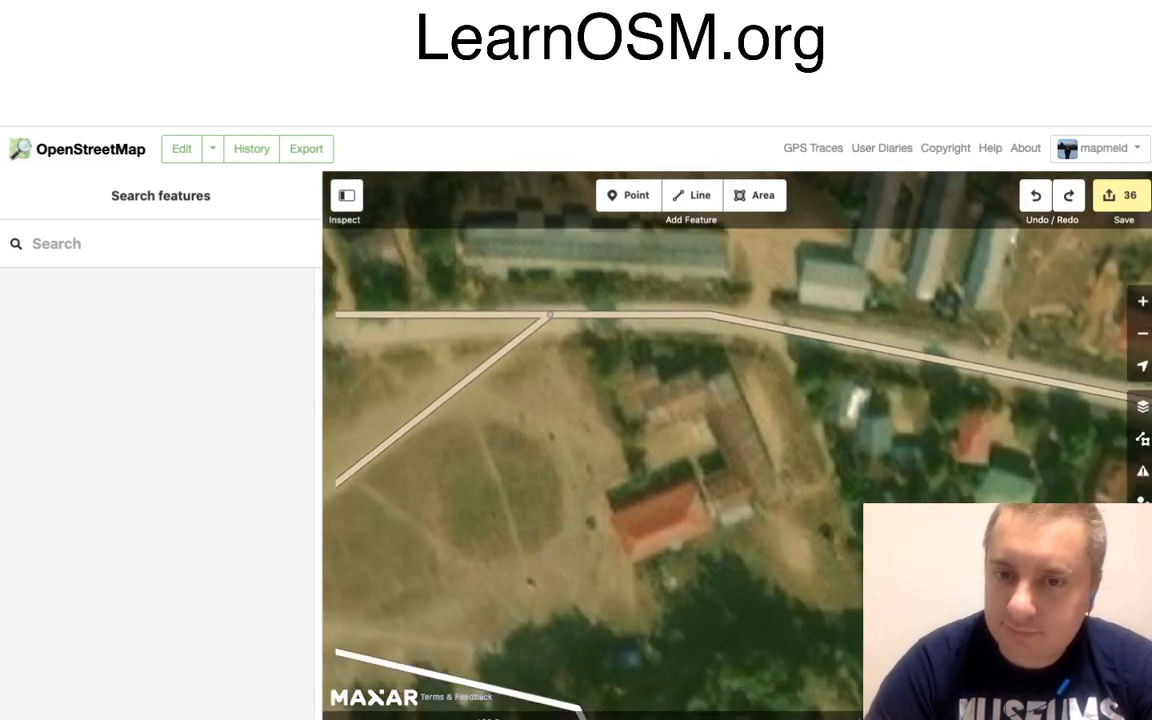
{"action": "key", "text": "3"}
{"action": "left_click", "coordinate": [721, 523]}
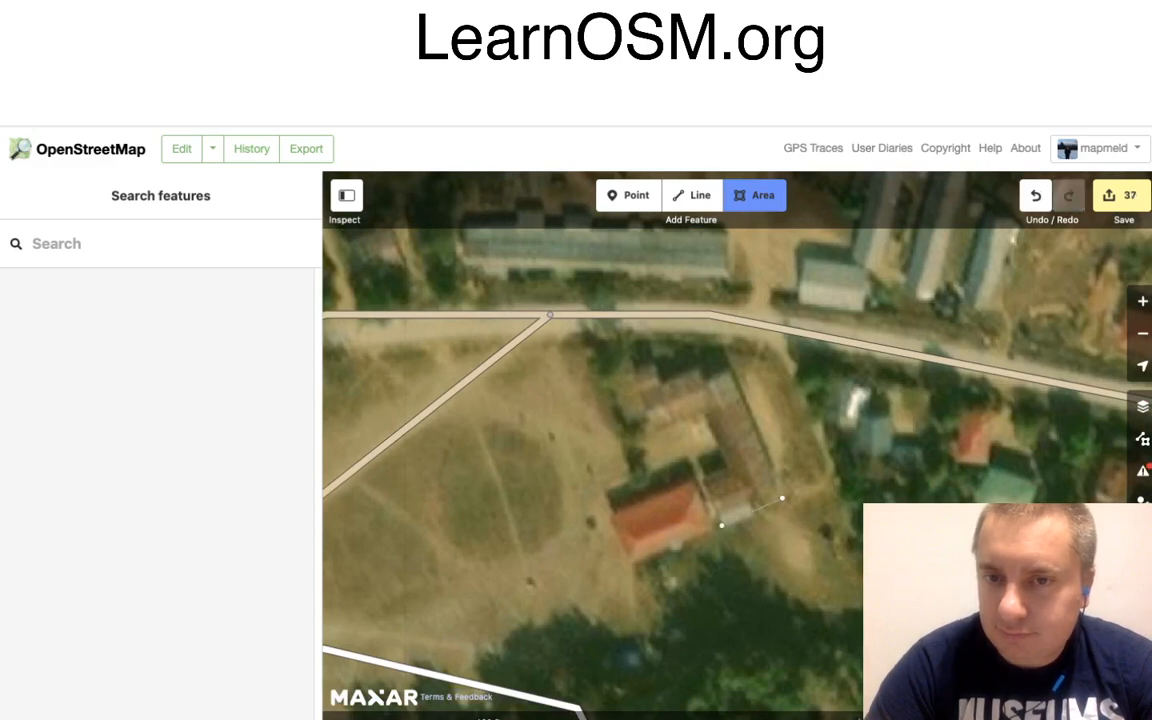
{"action": "left_click", "coordinate": [781, 497]}
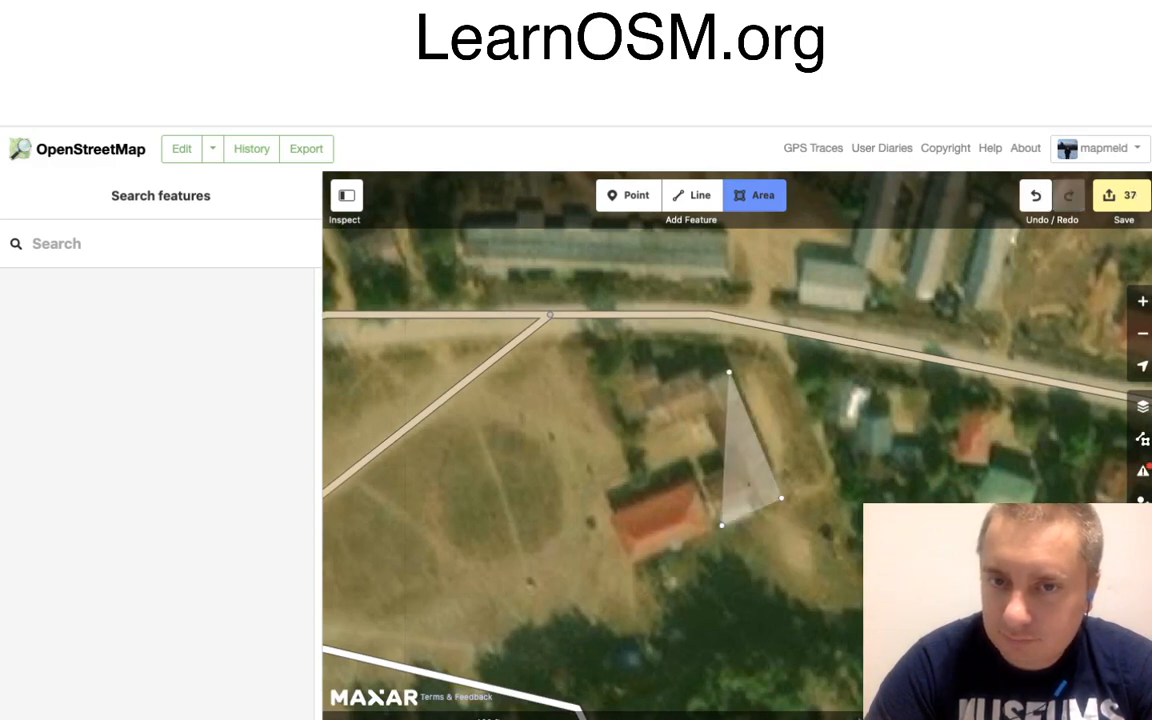
{"action": "left_click", "coordinate": [728, 372]}
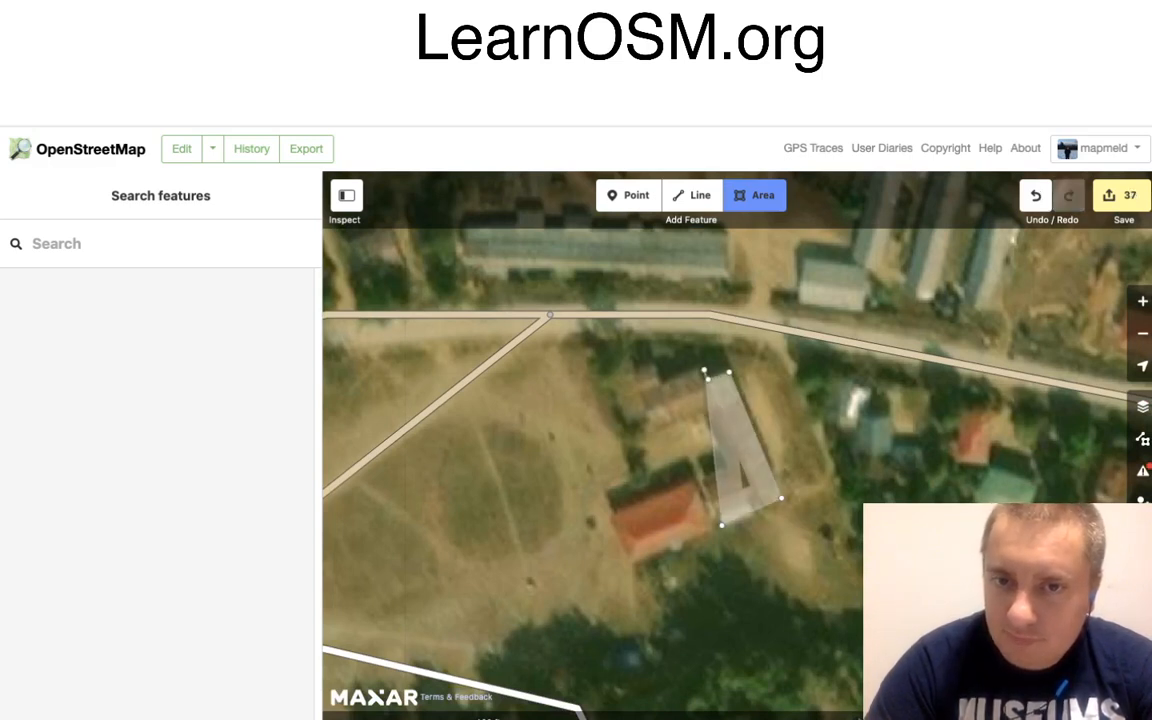
{"action": "left_click", "coordinate": [702, 368]}
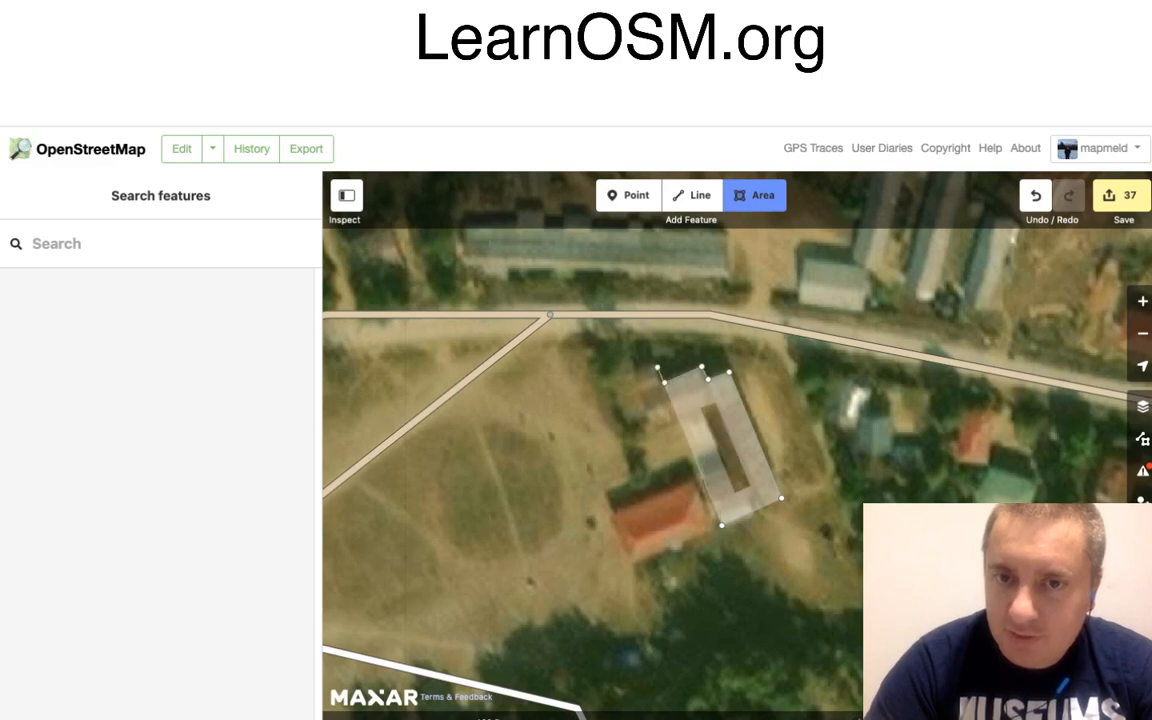
{"action": "left_click", "coordinate": [657, 367]}
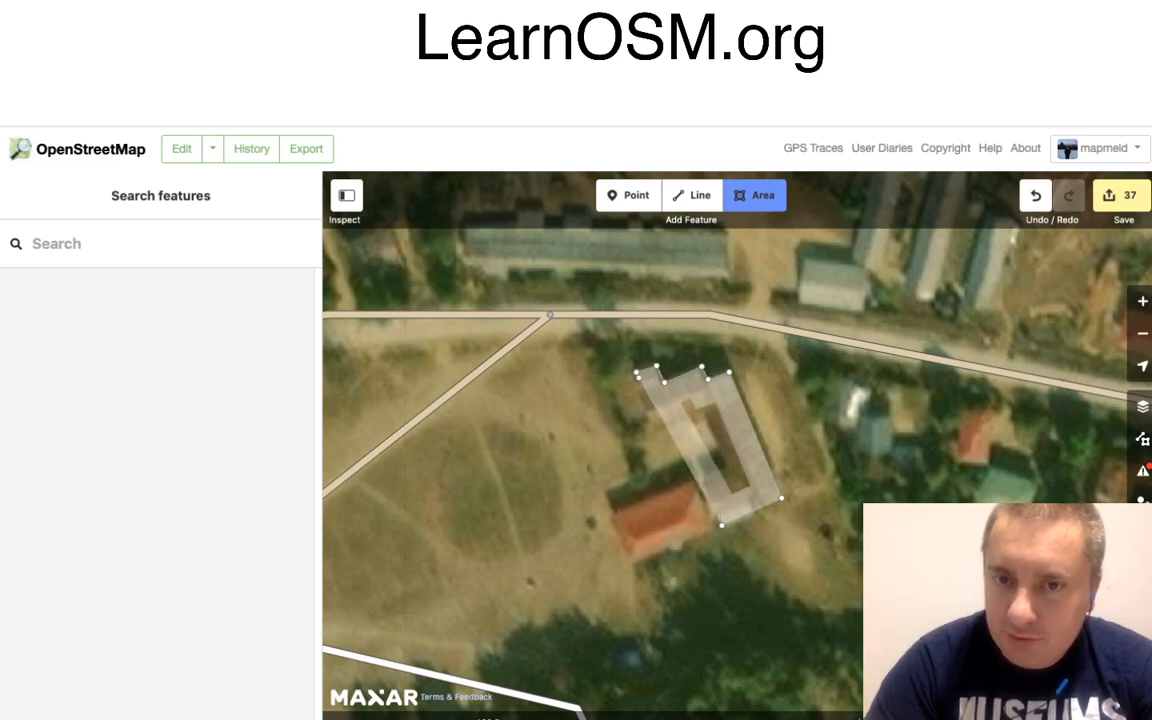
{"action": "left_click", "coordinate": [636, 374]}
{"action": "left_click", "coordinate": [658, 428]}
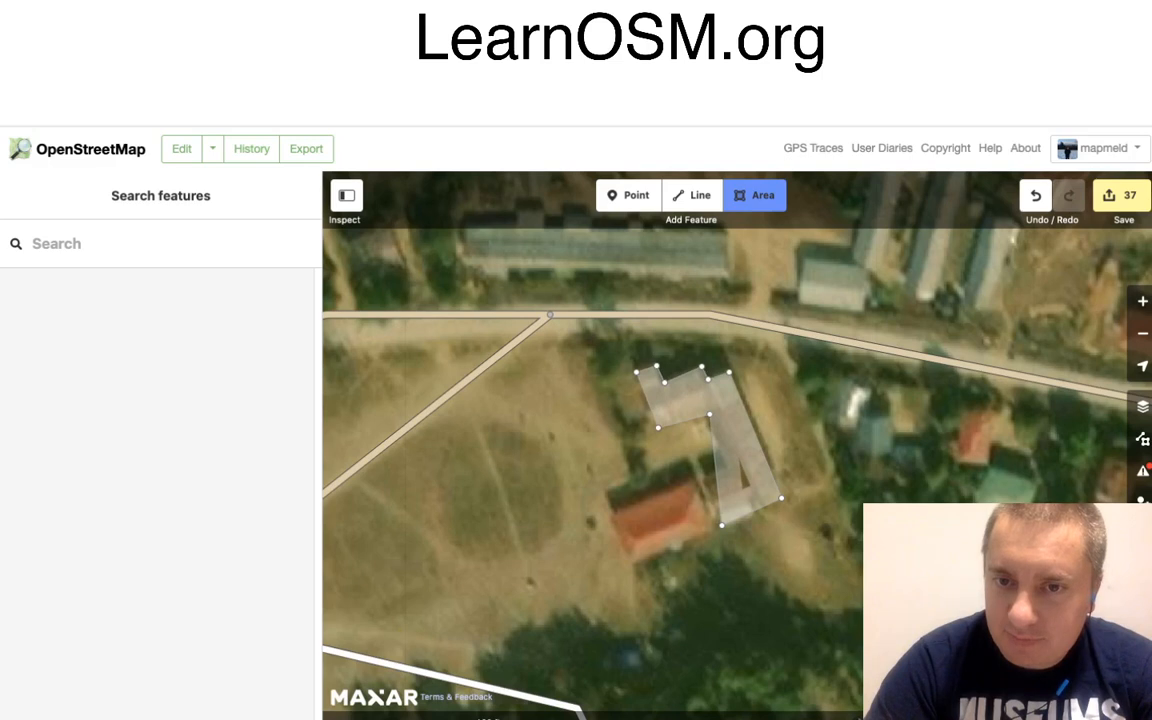
{"action": "left_click", "coordinate": [731, 471]}
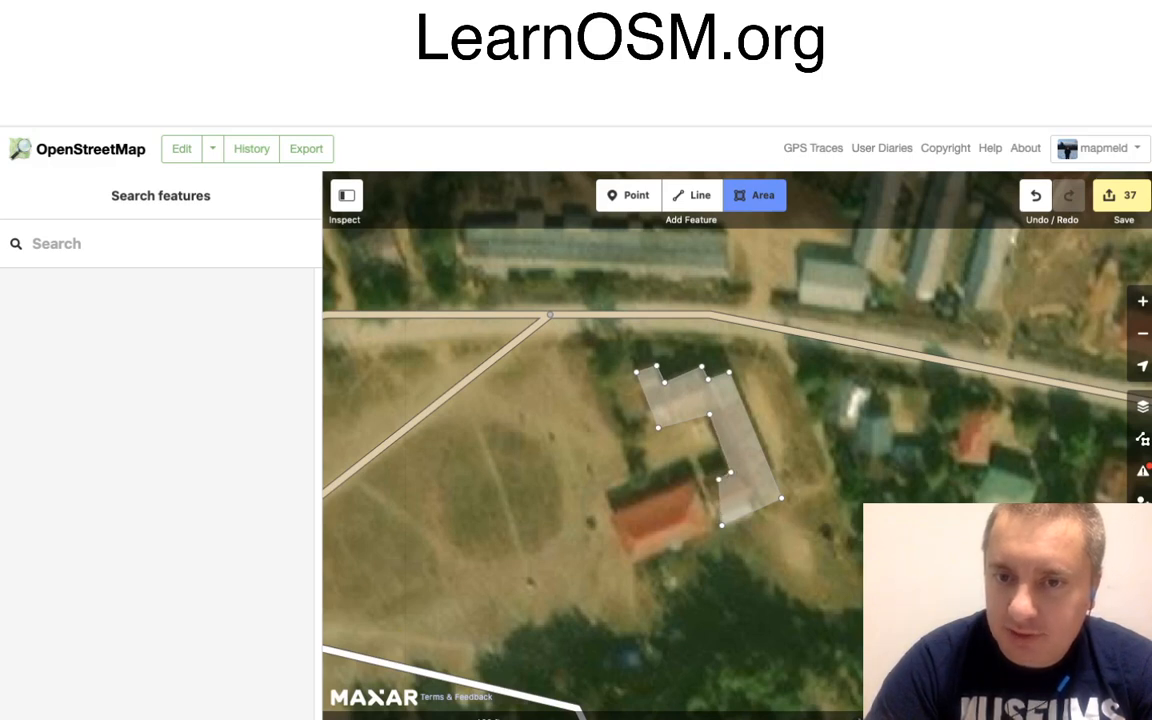
{"action": "left_click", "coordinate": [705, 480]}
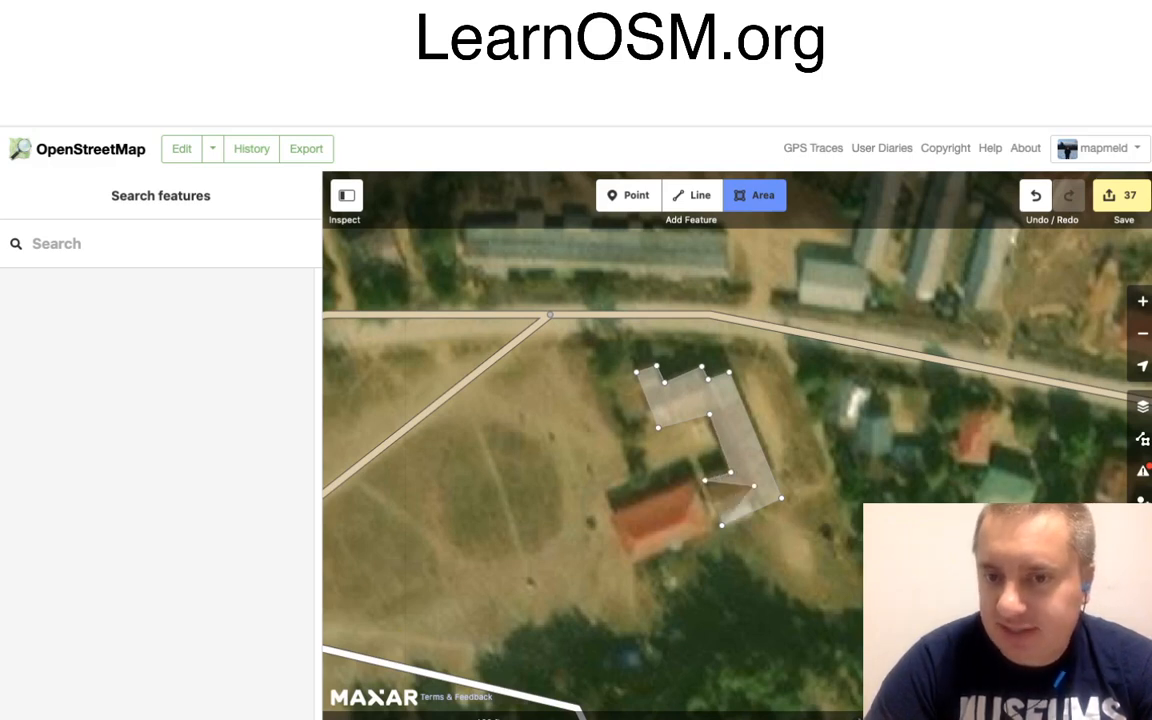
{"action": "left_click", "coordinate": [722, 525]}
Square the corners of the L-shaped outline and set its feature type to Building.
{"action": "right_click", "coordinate": [760, 492]}
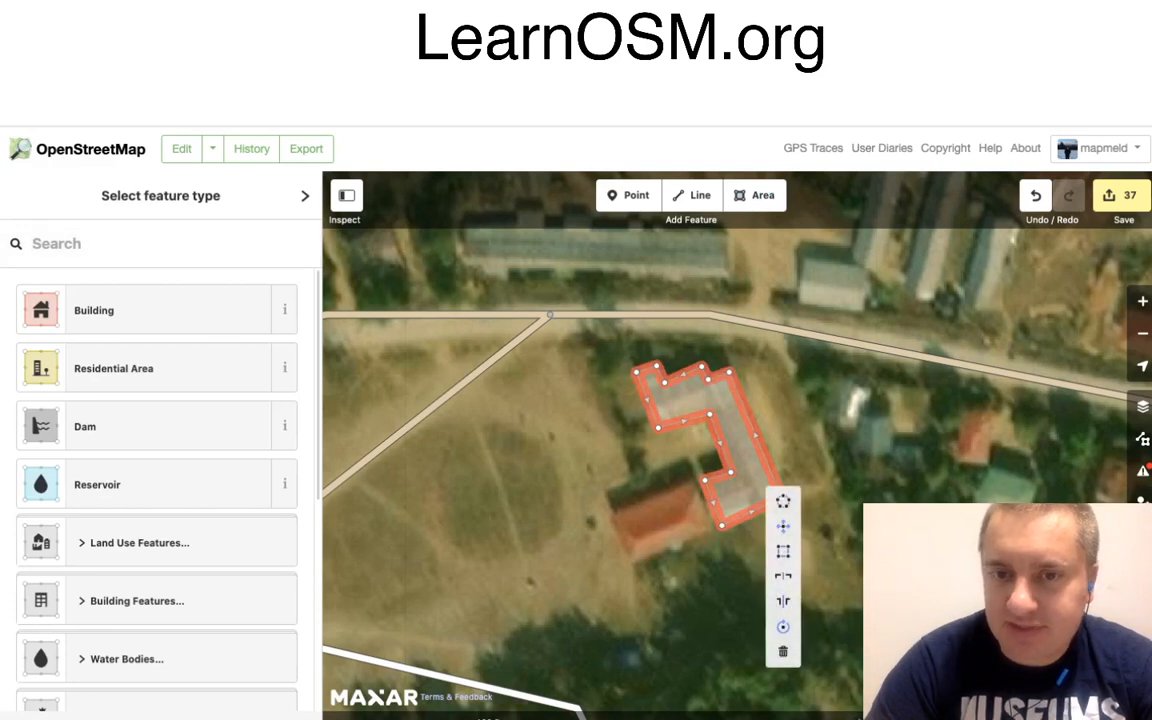
{"action": "left_click", "coordinate": [784, 550]}
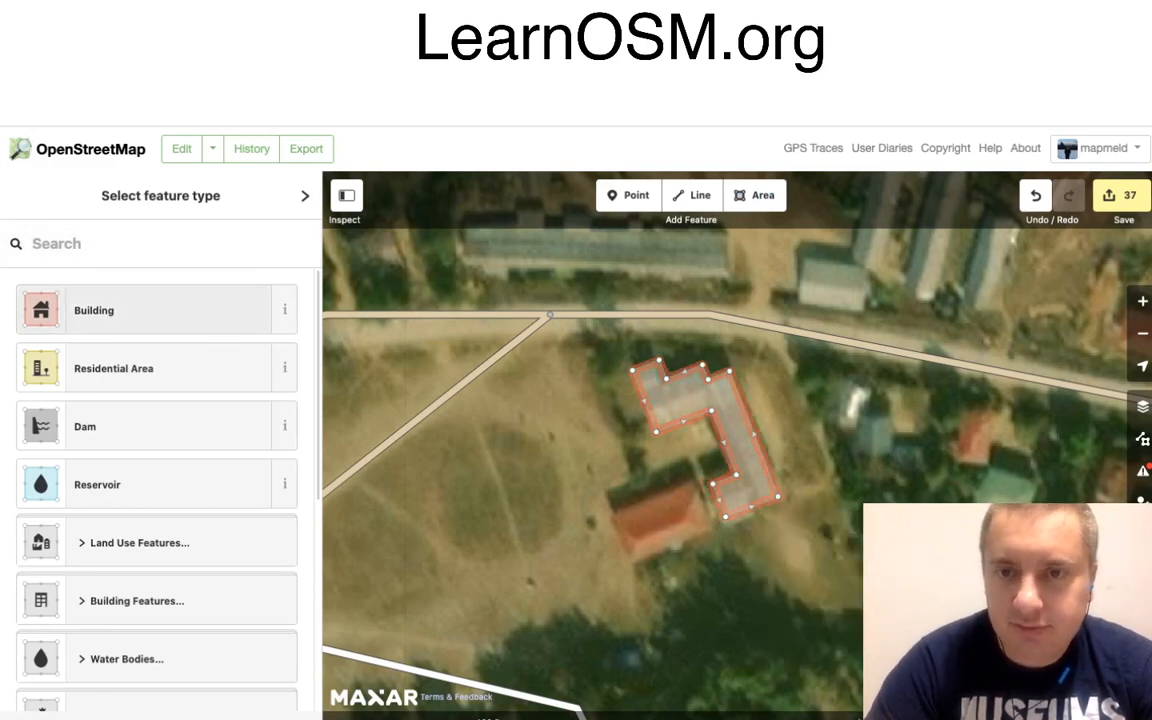
{"action": "left_click", "coordinate": [120, 310]}
Outline the rectangular red-roofed building southwest of the L-shaped building as a four-cornered area.
{"action": "left_click", "coordinate": [755, 196]}
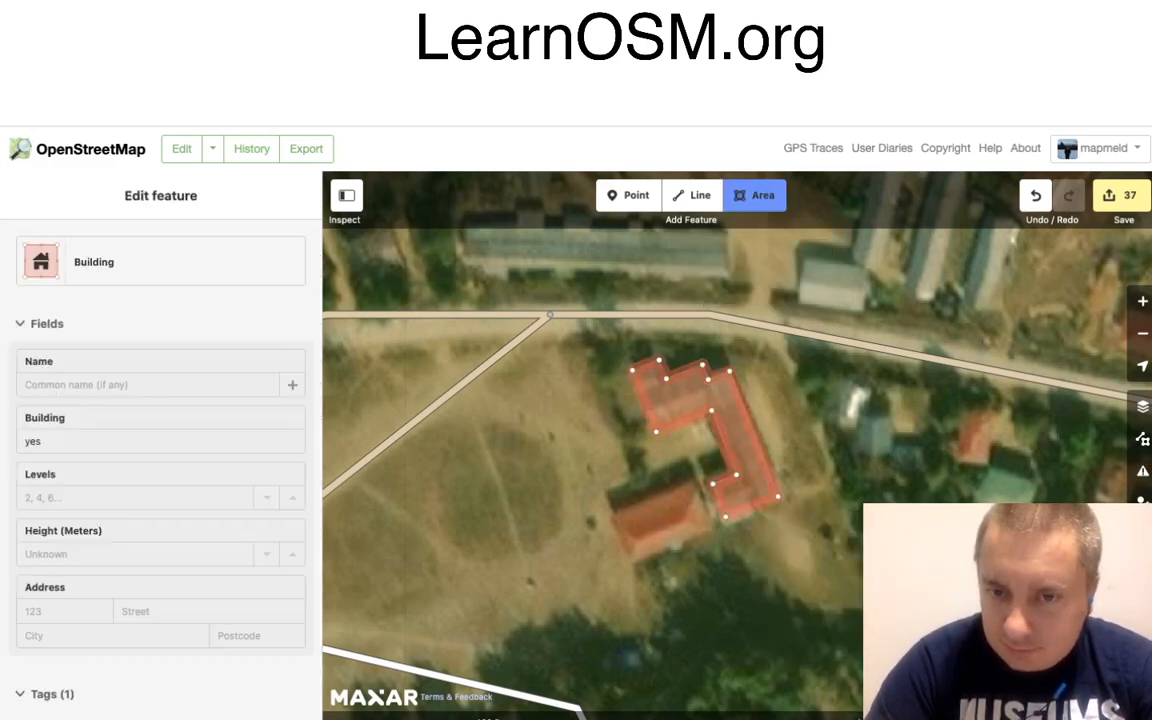
{"action": "left_click", "coordinate": [630, 565]}
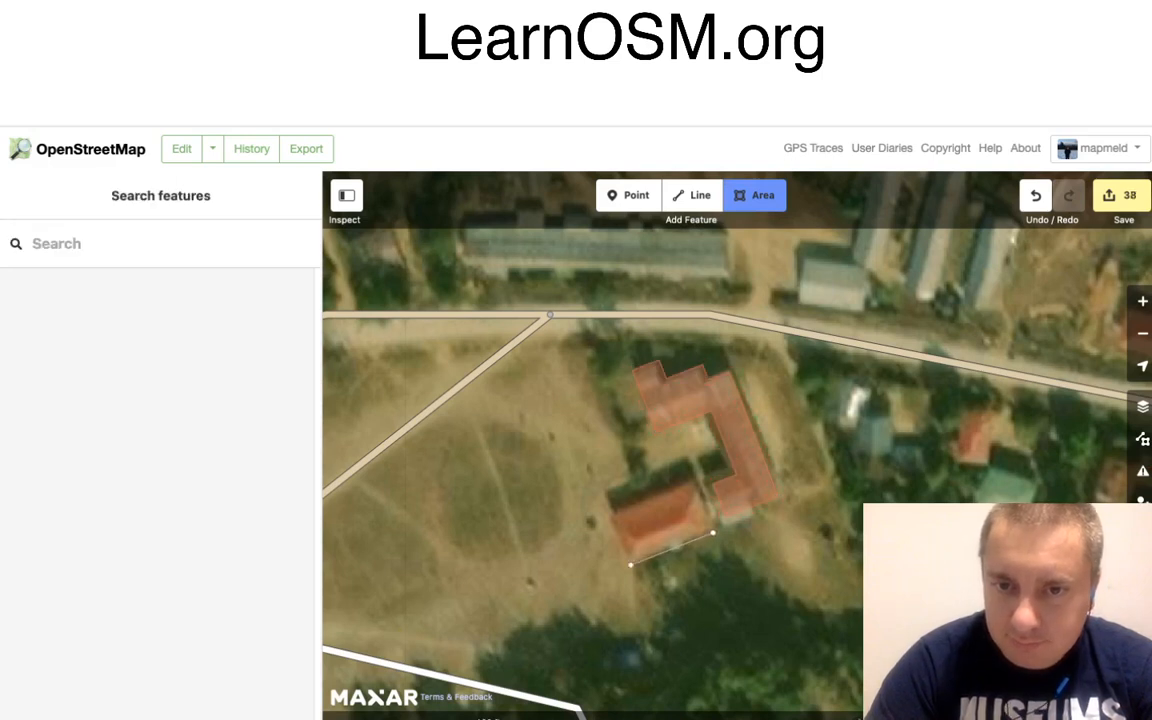
{"action": "left_click", "coordinate": [711, 533]}
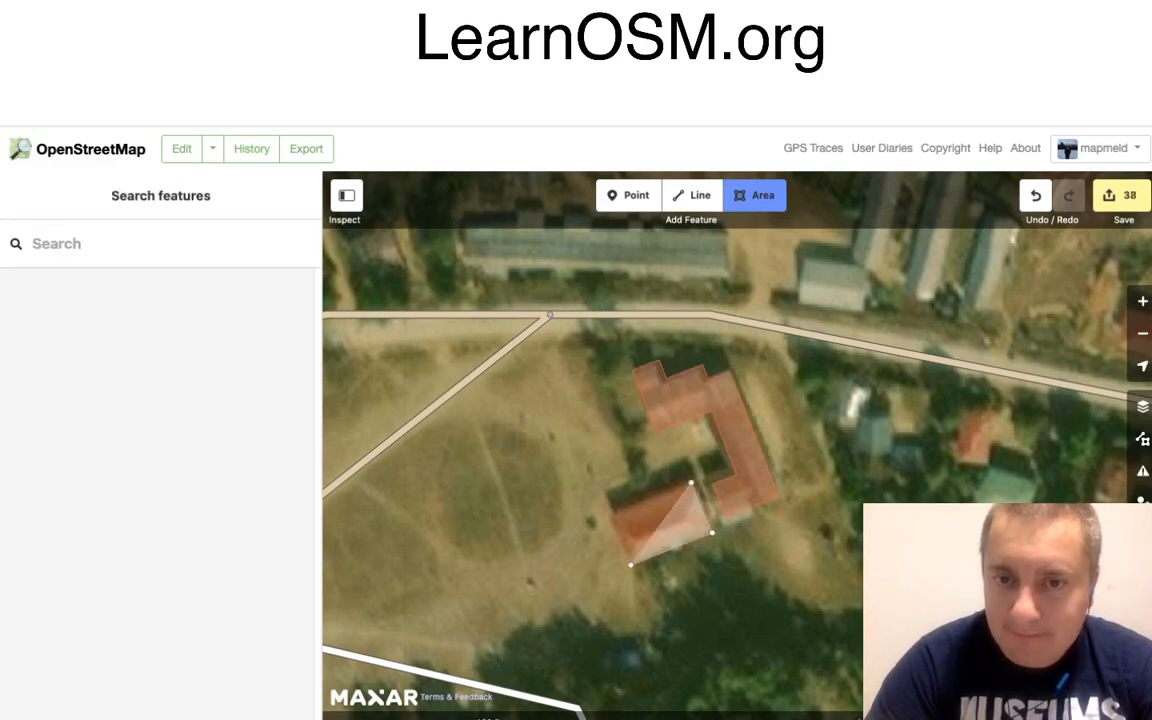
{"action": "left_click", "coordinate": [691, 484]}
{"action": "left_click", "coordinate": [614, 516]}
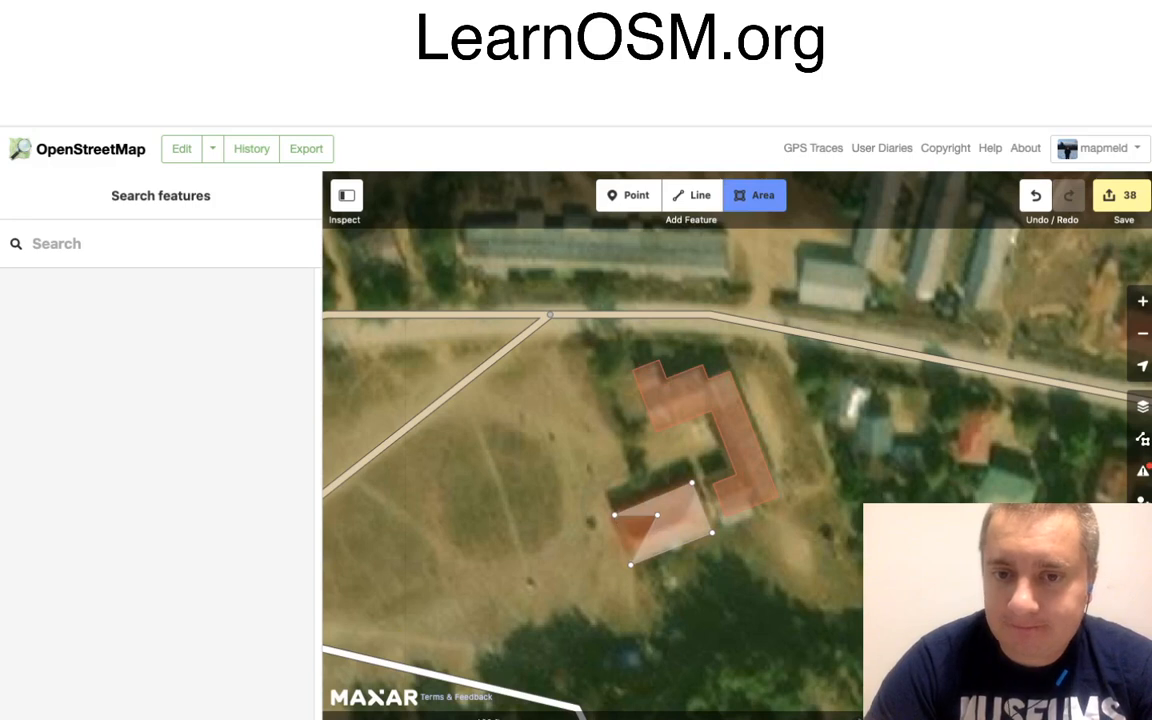
{"action": "key", "text": "Return"}
Square the red-roofed building's outline and set its feature type to Building.
{"action": "right_click", "coordinate": [662, 517]}
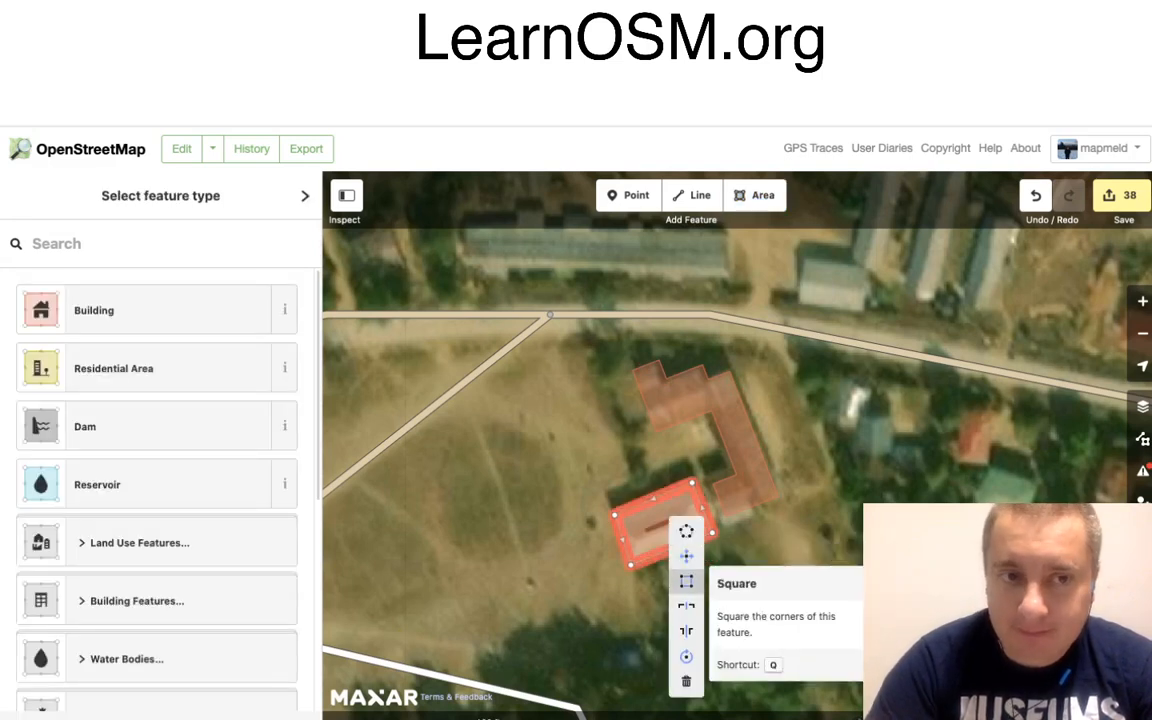
{"action": "left_click", "coordinate": [686, 581]}
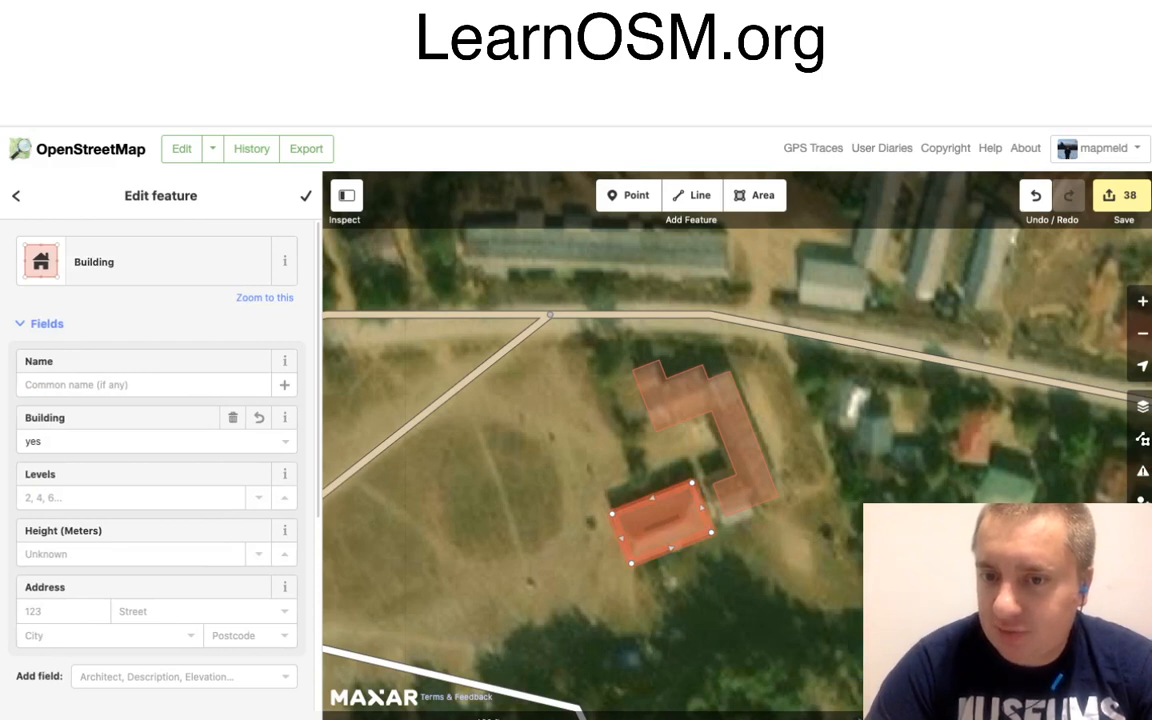
{"action": "key", "text": "Escape"}
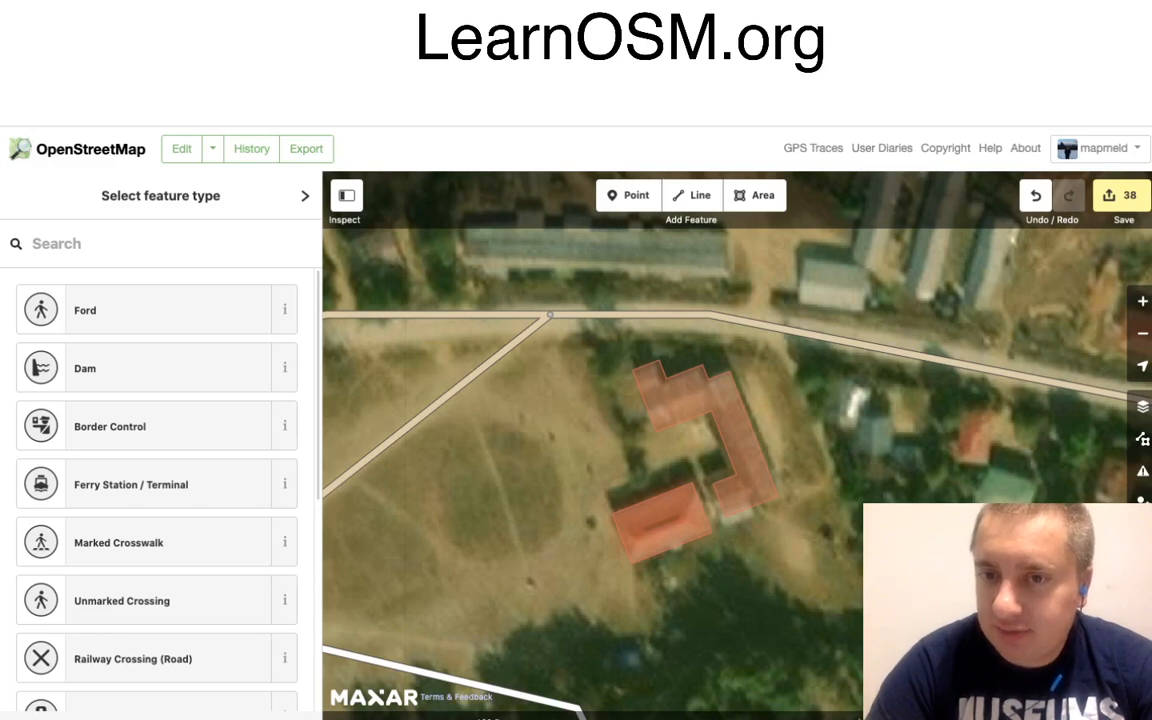
Extend the residential road east of the L-shaped building from its north end to join the northern road.
{"action": "key", "text": "2"}
{"action": "left_click", "coordinate": [778, 328]}
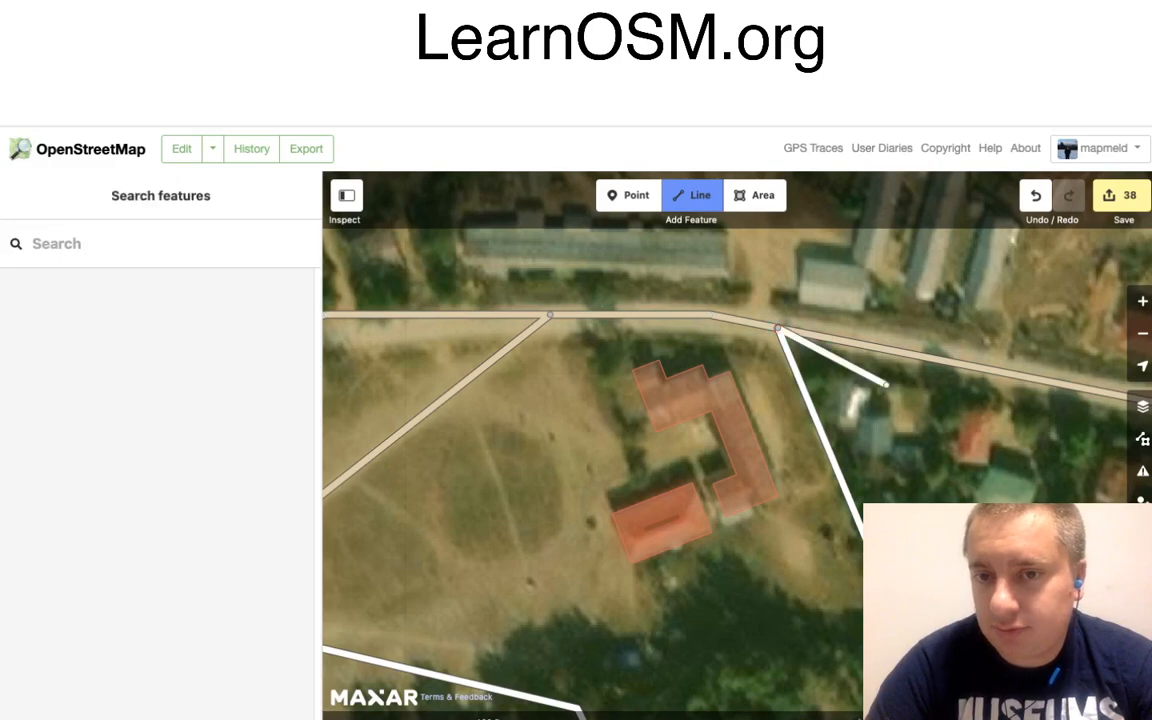
{"action": "key", "text": "Return"}
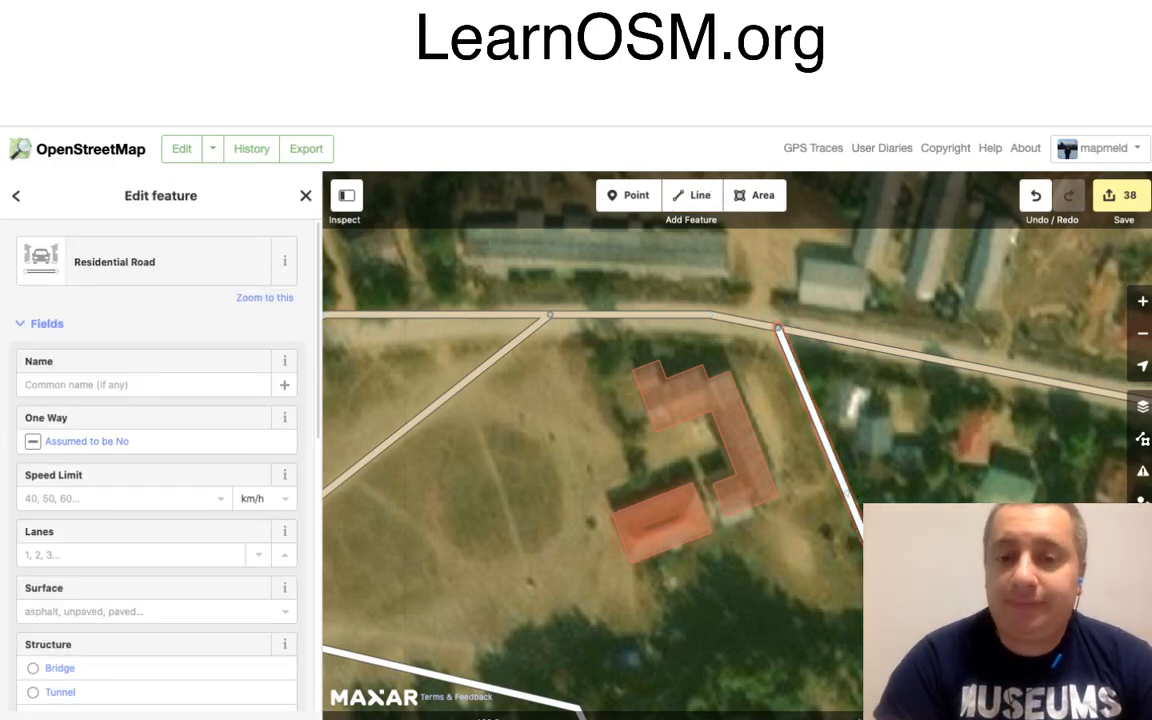
Open the changes for upload and enter the changeset comment "trace IDP buildings".
{"action": "left_click_drag", "start_coordinate": [890, 600], "coordinate": [1050, 430]}
{"action": "scroll", "coordinate": [890, 456], "scroll_direction": "down", "scroll_amount": 4}
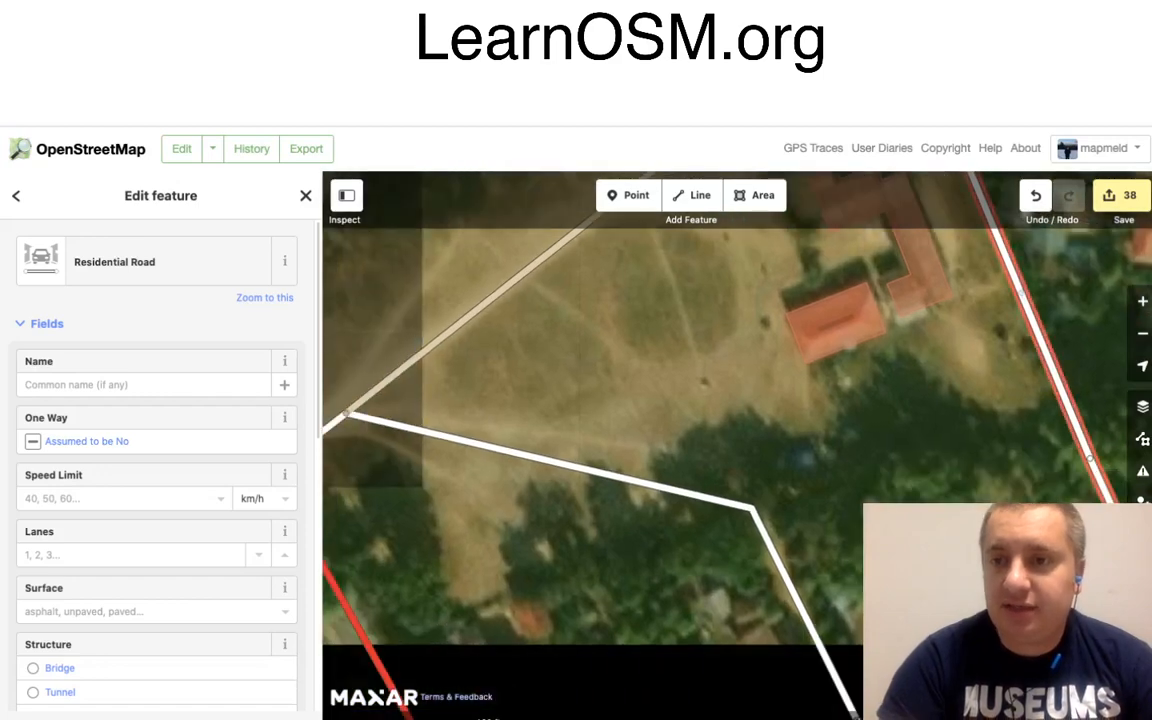
{"action": "key", "text": "ctrl+s"}
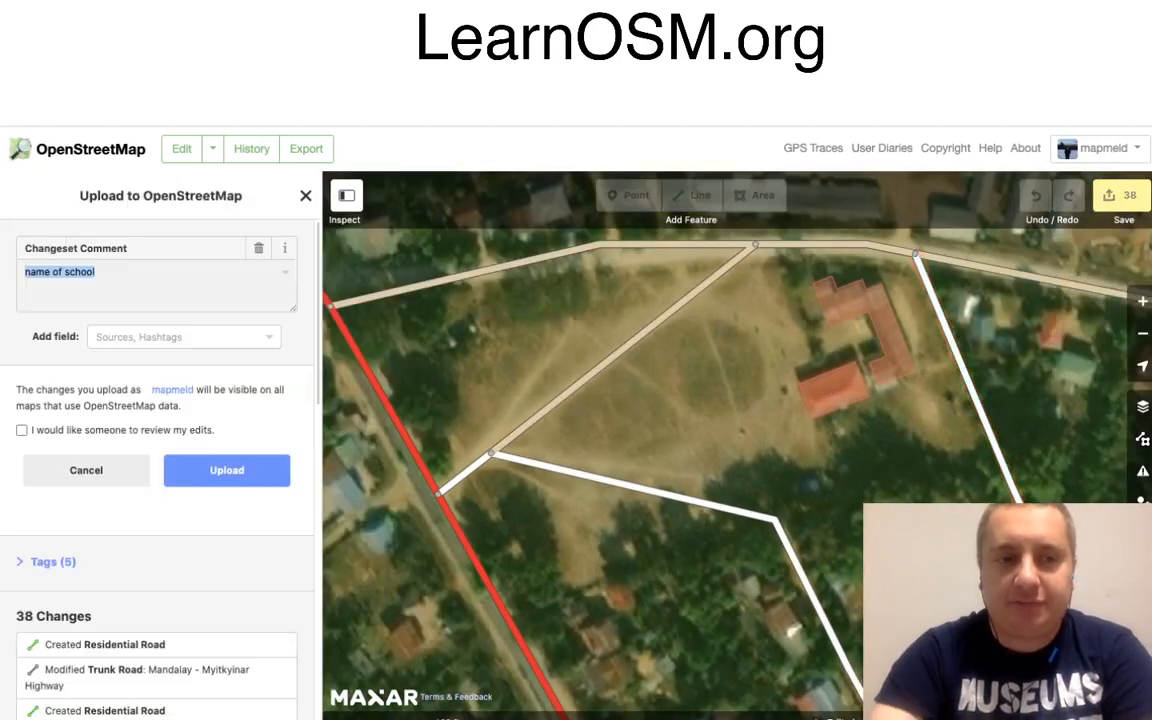
{"action": "type", "text": "r"}
{"action": "key", "text": "BackSpace"}
{"action": "key", "text": "BackSpace"}
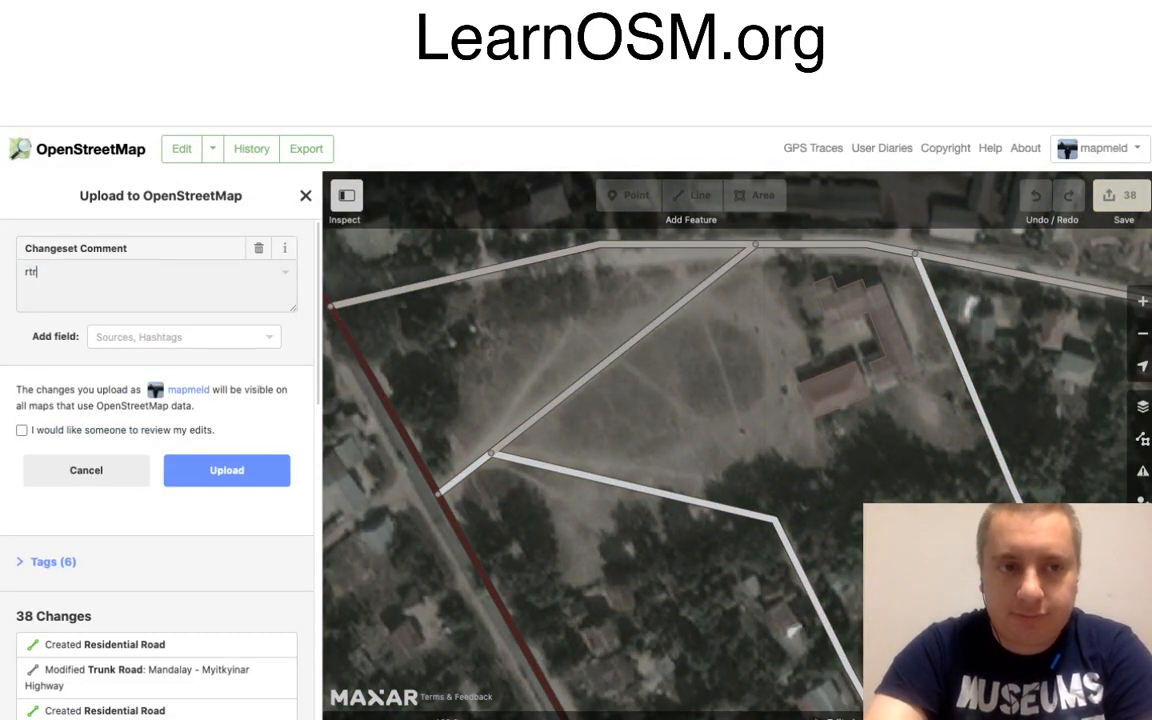
{"action": "type", "text": "trac"}
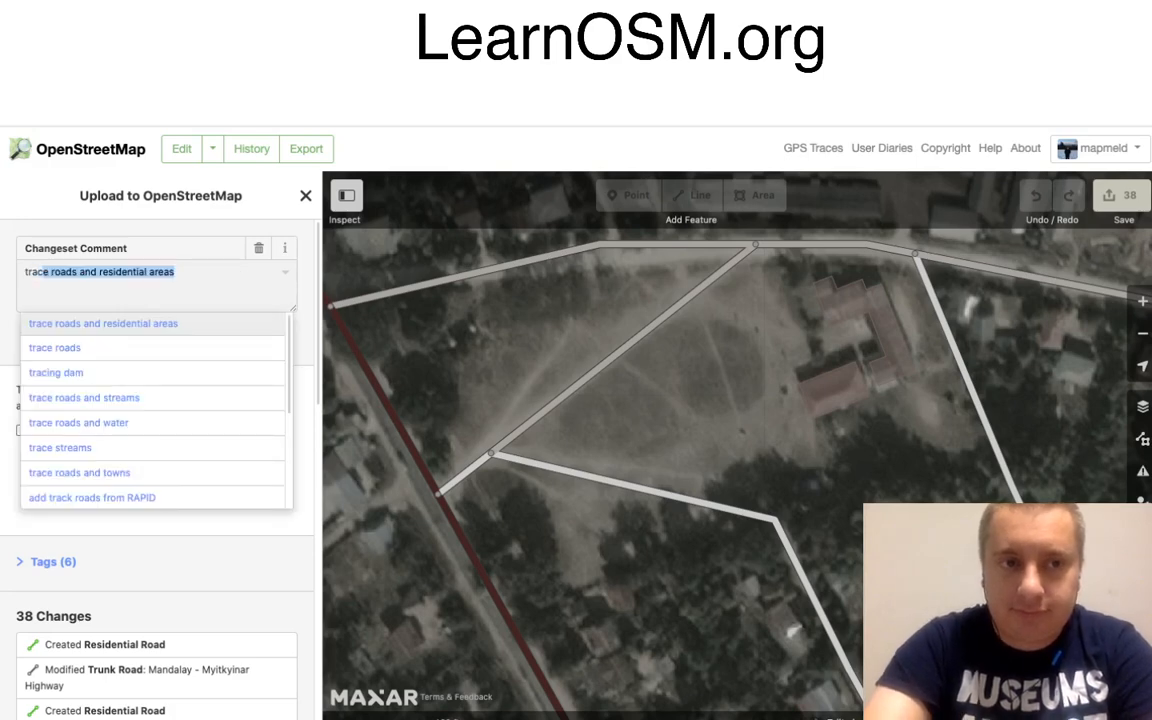
{"action": "type", "text": "e IDP buildings"}
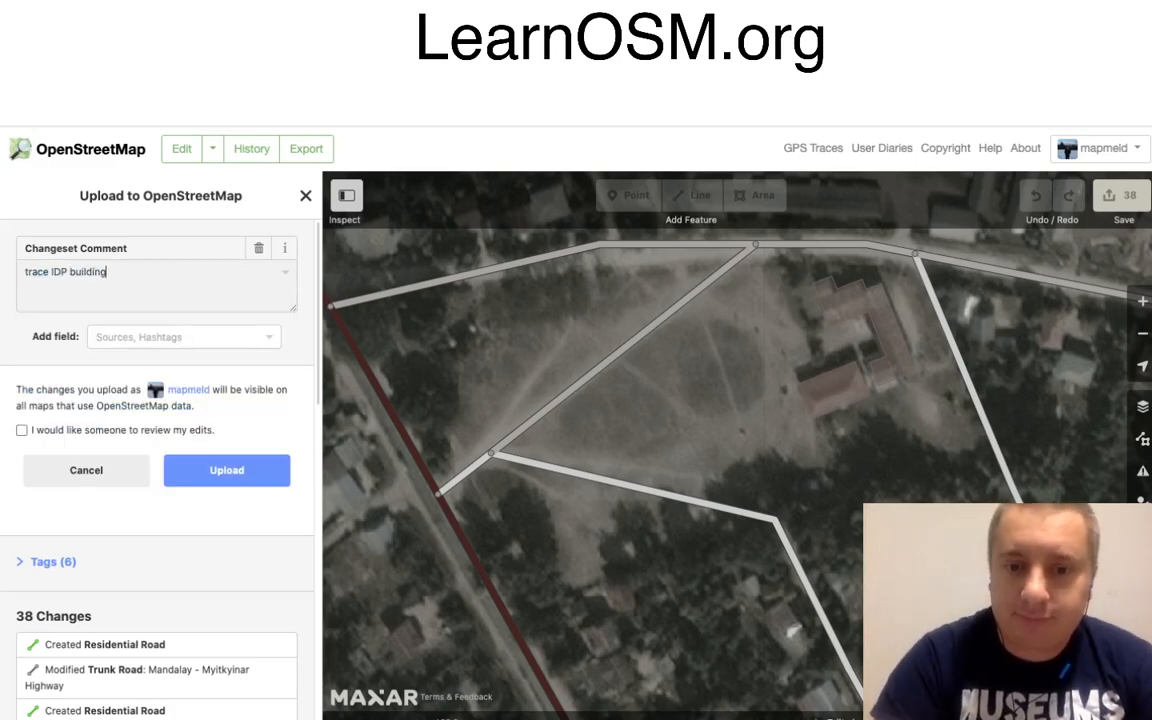